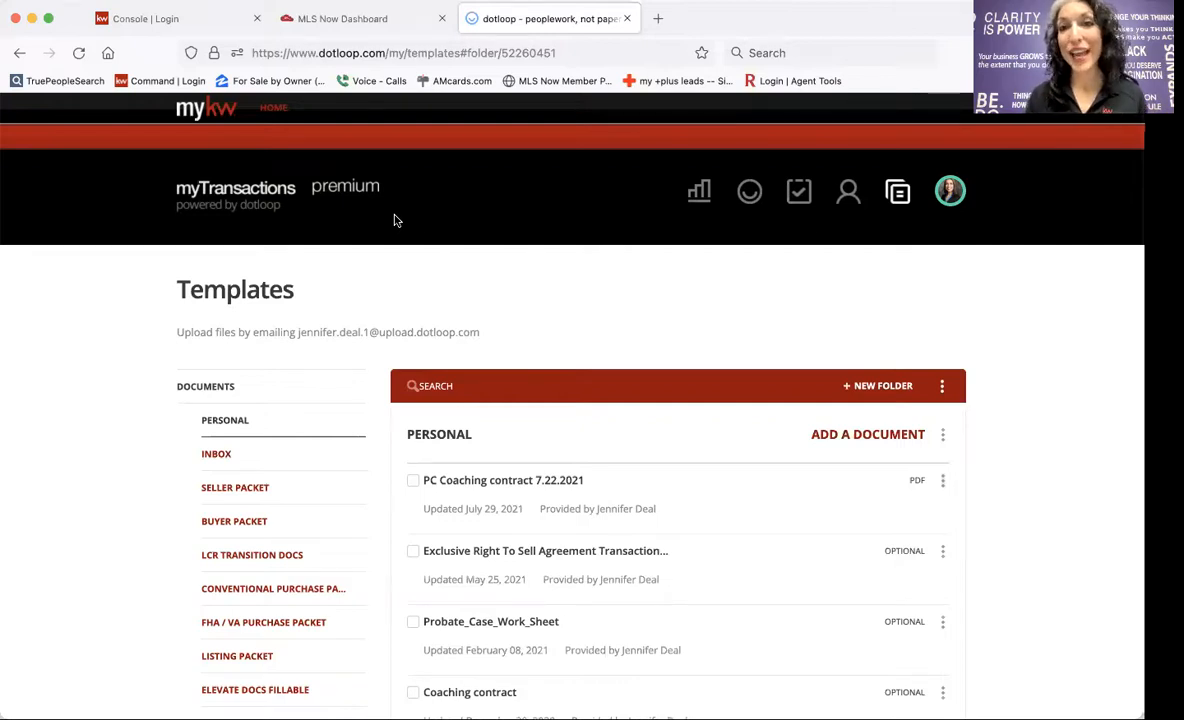
Open dotloop's Loops from the MLS Now dashboard quick links, then go to the Keller Cloud sign-in page.
{"action": "left_click", "coordinate": [287, 15]}
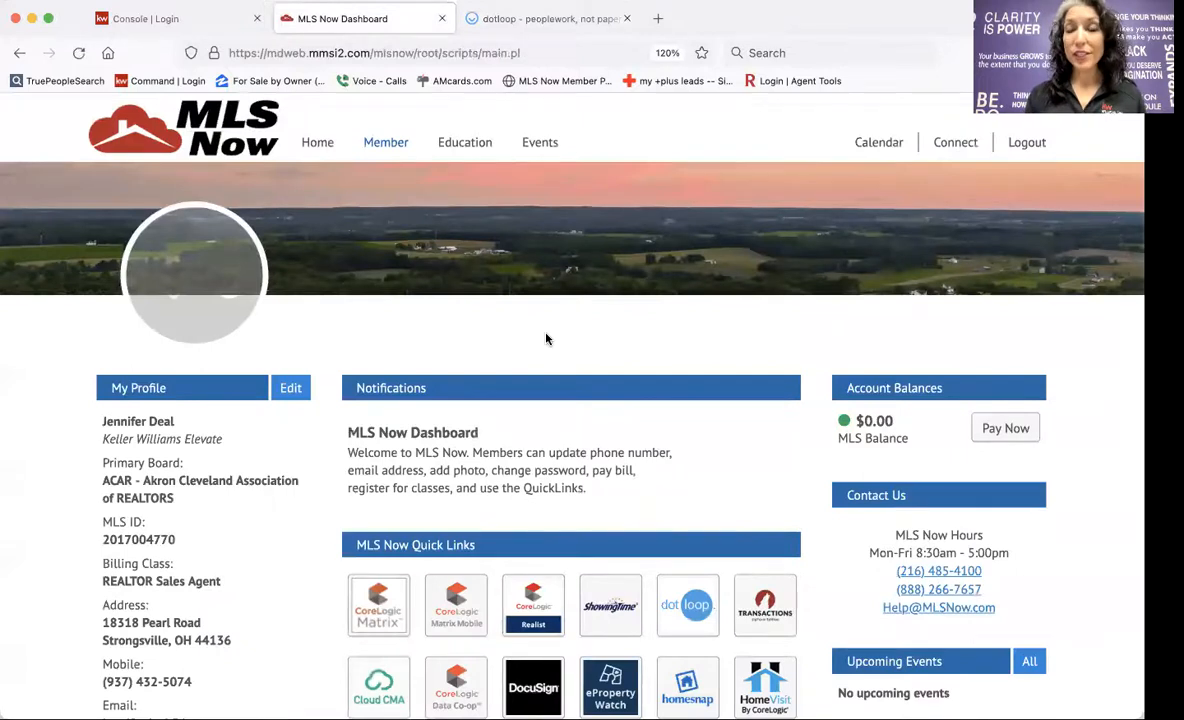
{"action": "scroll", "coordinate": [546, 339], "scroll_direction": "down", "scroll_amount": 3}
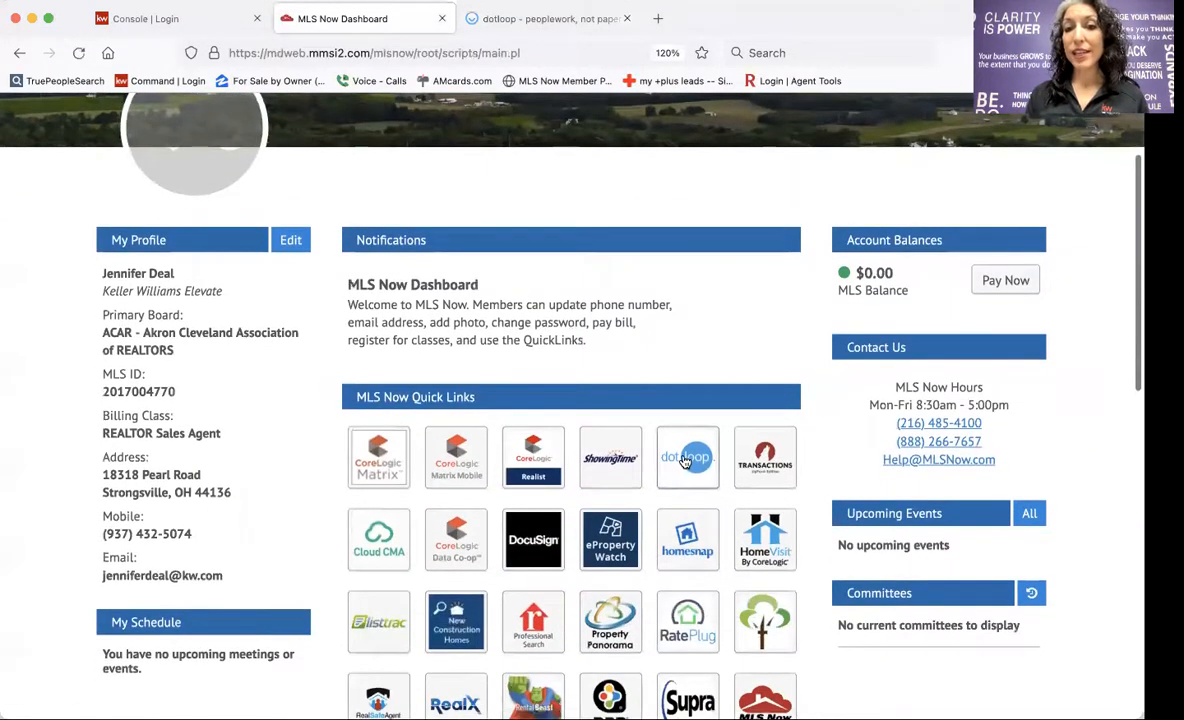
{"action": "left_click", "coordinate": [685, 458]}
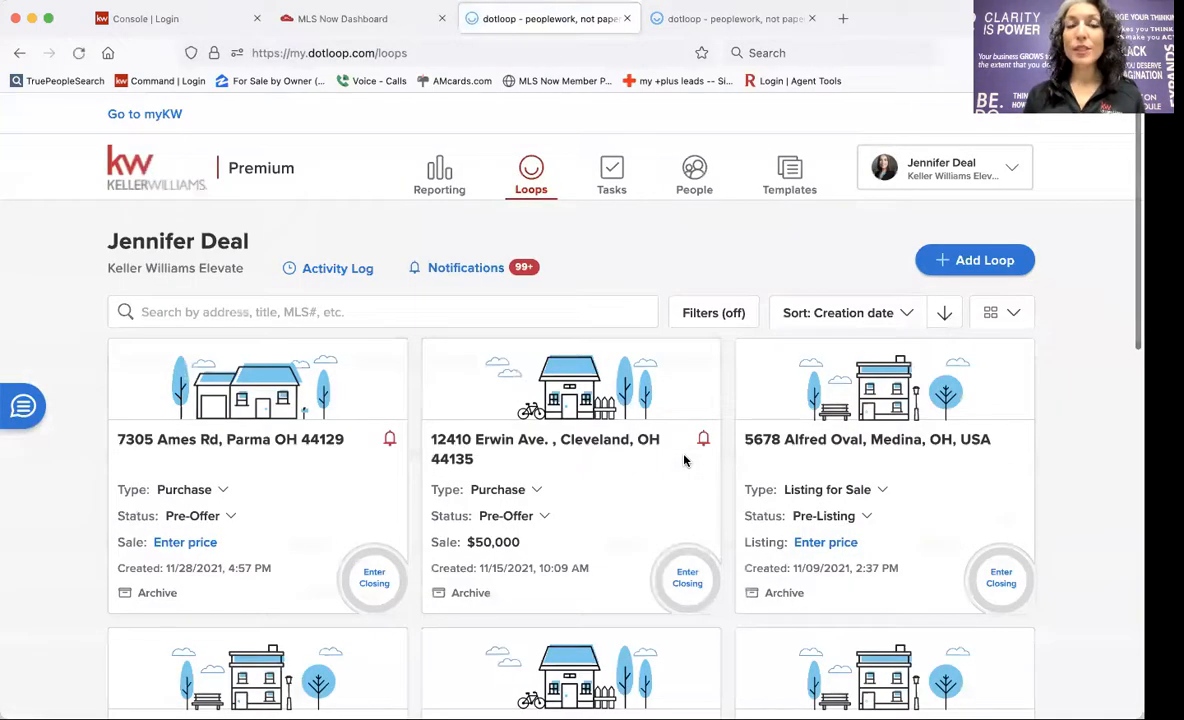
{"action": "left_click", "coordinate": [160, 20]}
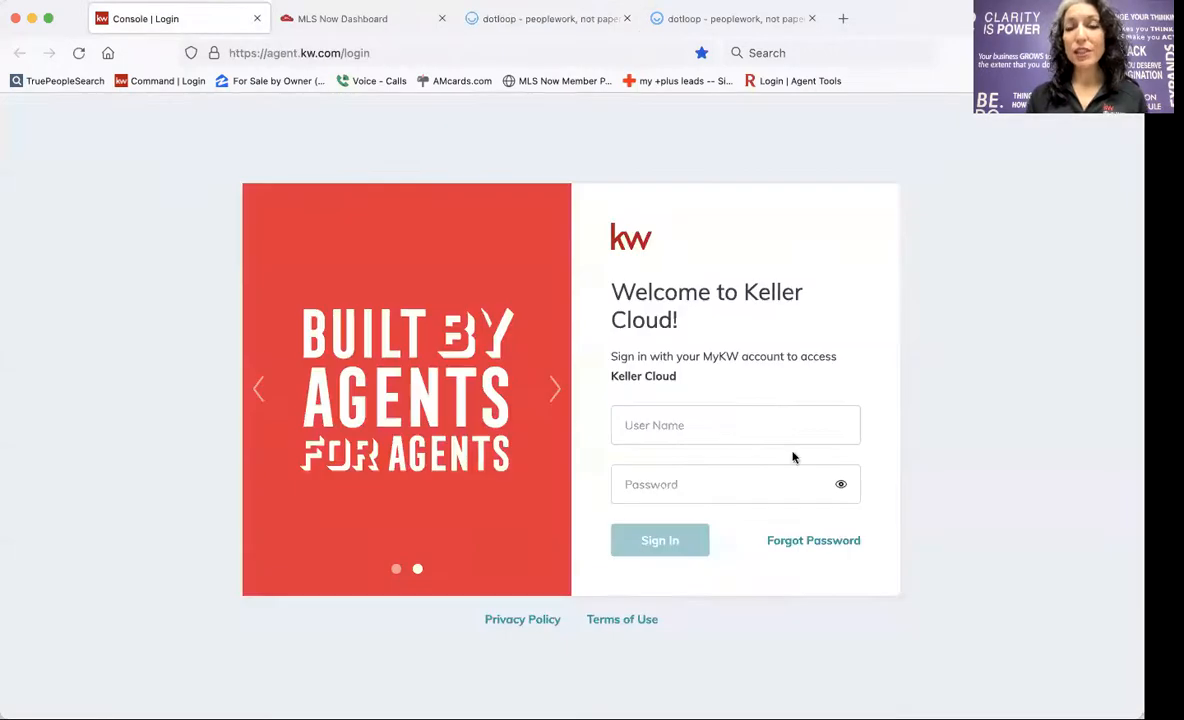
Sign in to KW Command with the agent's username and password, then open Contacts.
{"action": "left_click", "coordinate": [684, 427]}
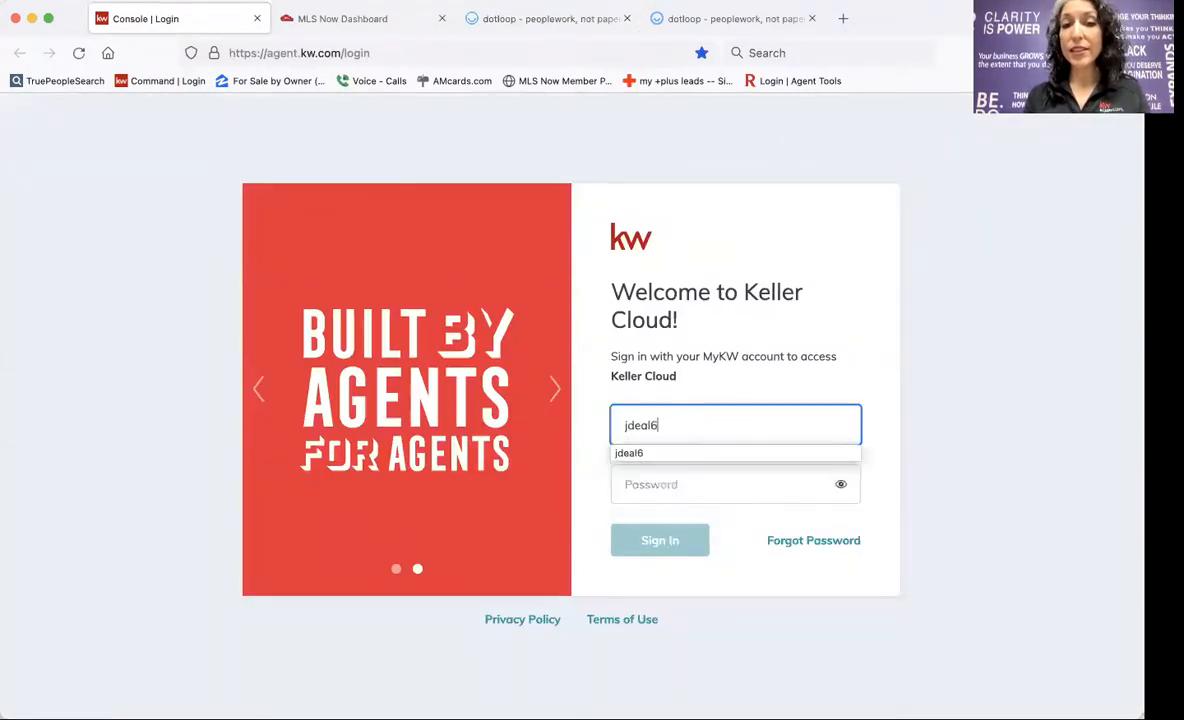
{"action": "key", "text": "Tab"}
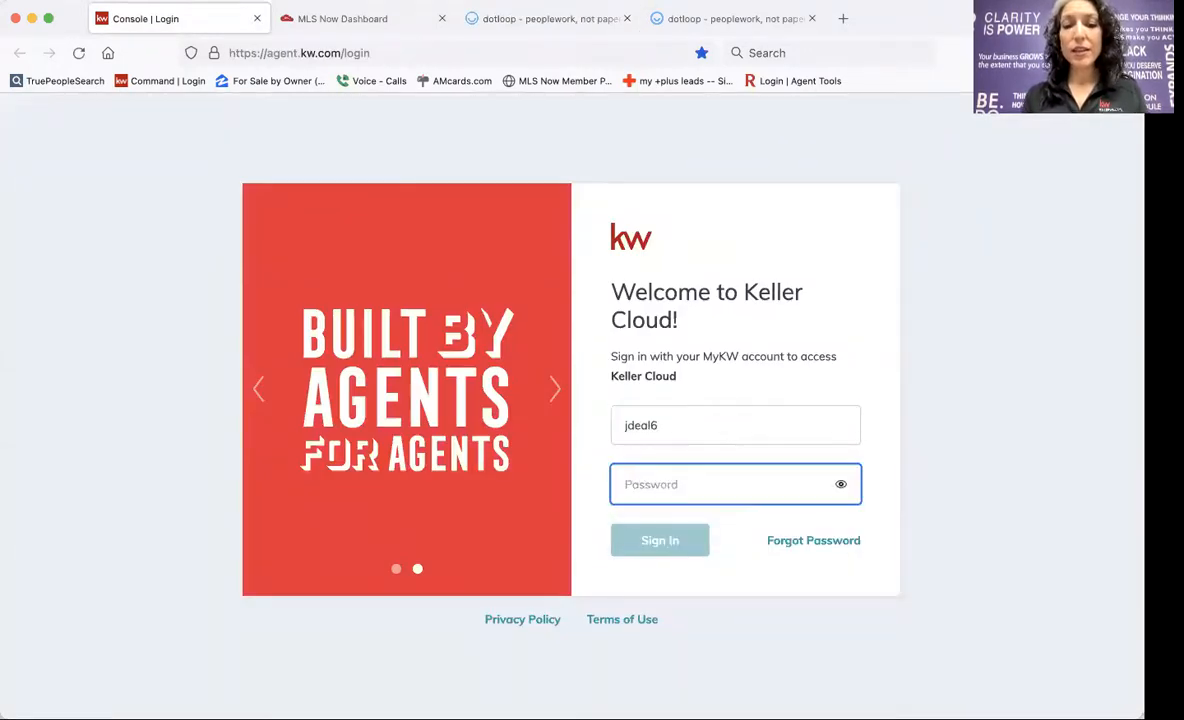
{"action": "type", "text": "•••••••••"}
{"action": "key", "text": "Return"}
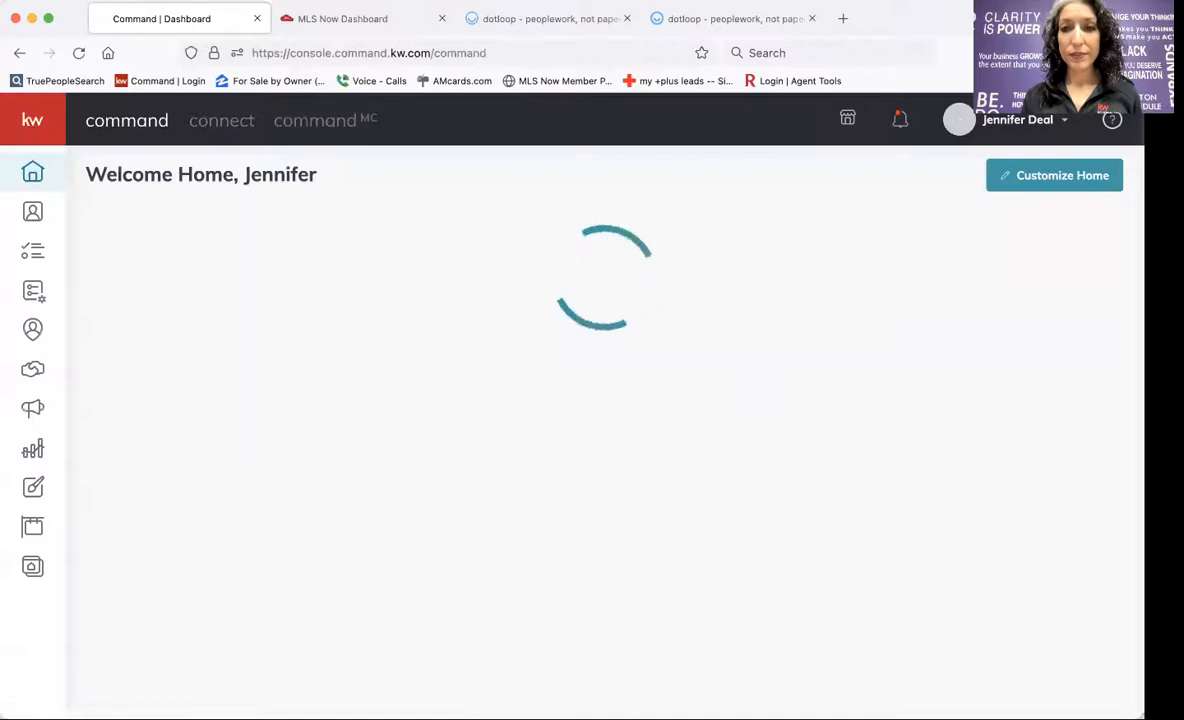
{"action": "left_click", "coordinate": [32, 211]}
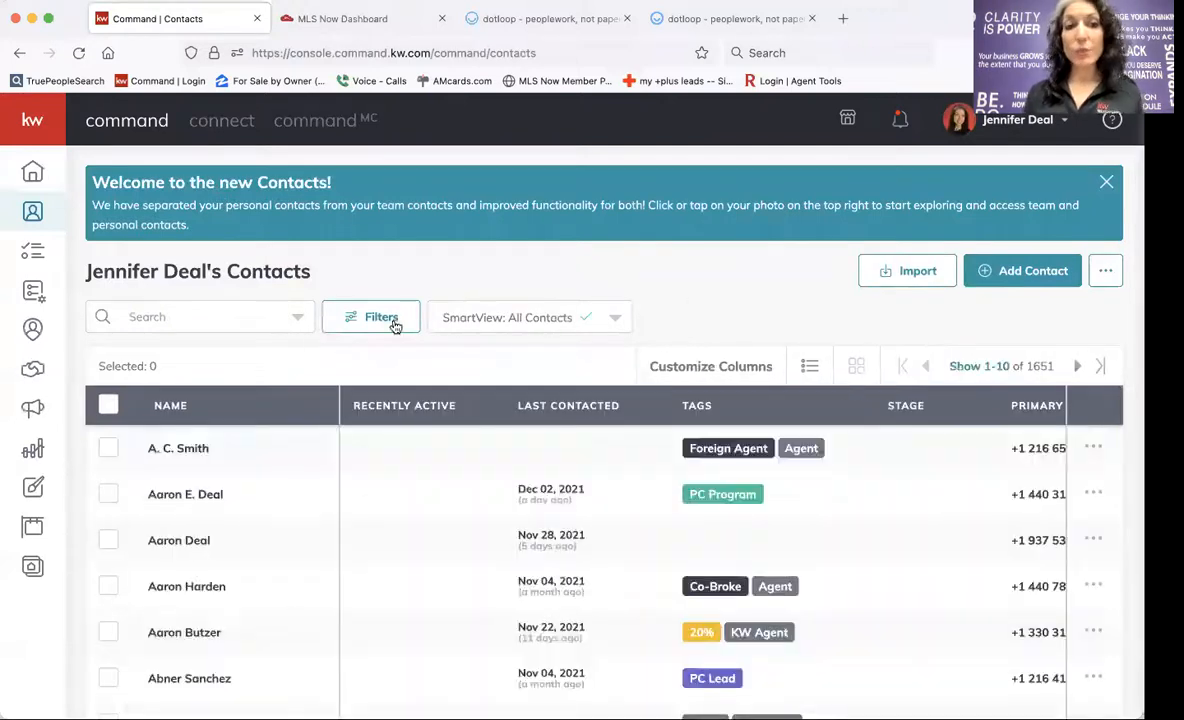
Open the client's contact record, view its Opportunities and start a new opportunity.
{"action": "left_click", "coordinate": [186, 494]}
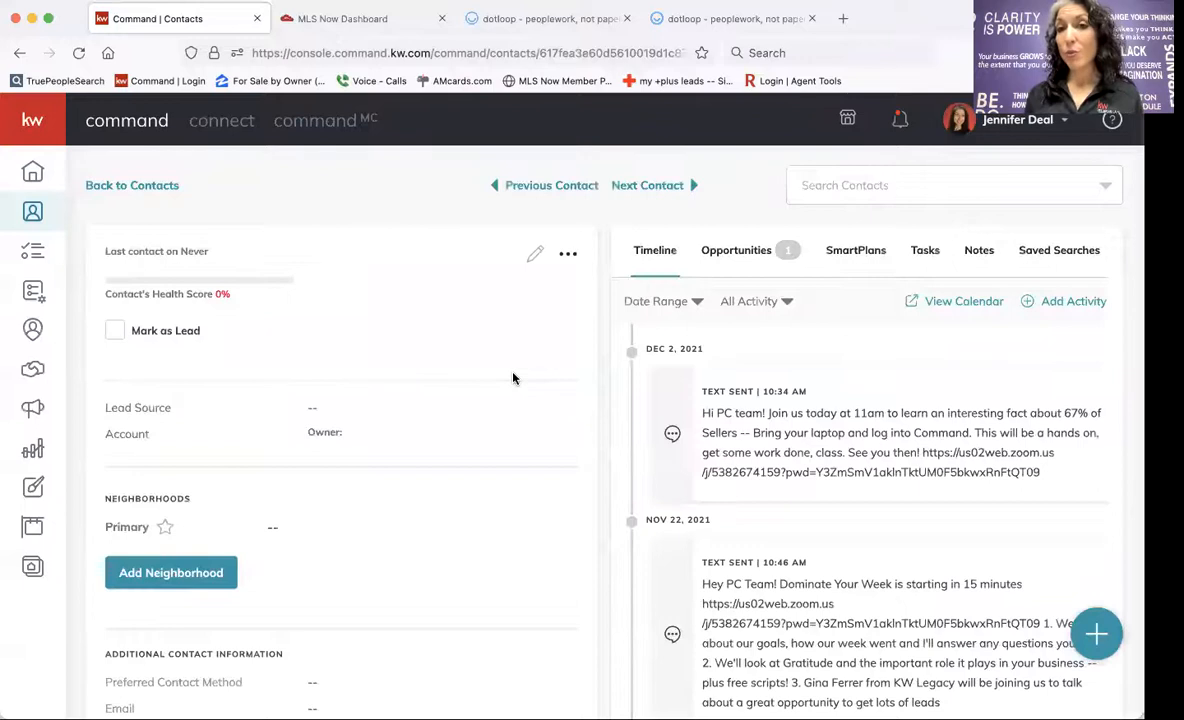
{"action": "left_click", "coordinate": [740, 251]}
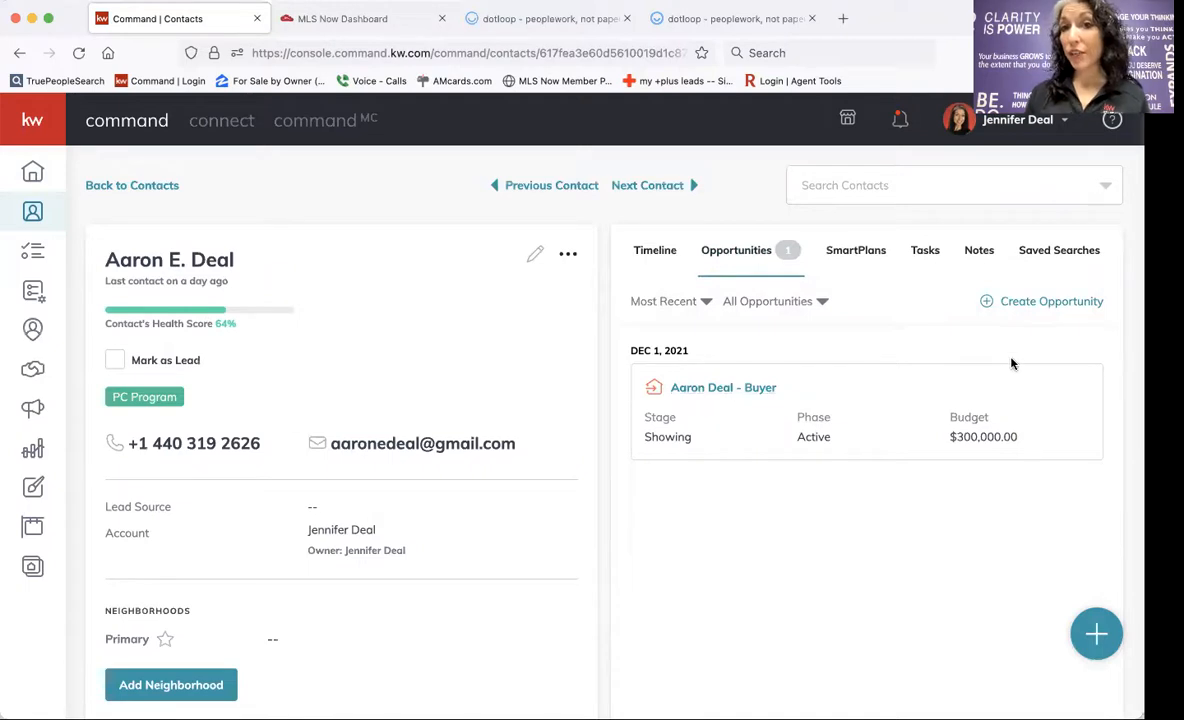
{"action": "left_click", "coordinate": [1027, 311]}
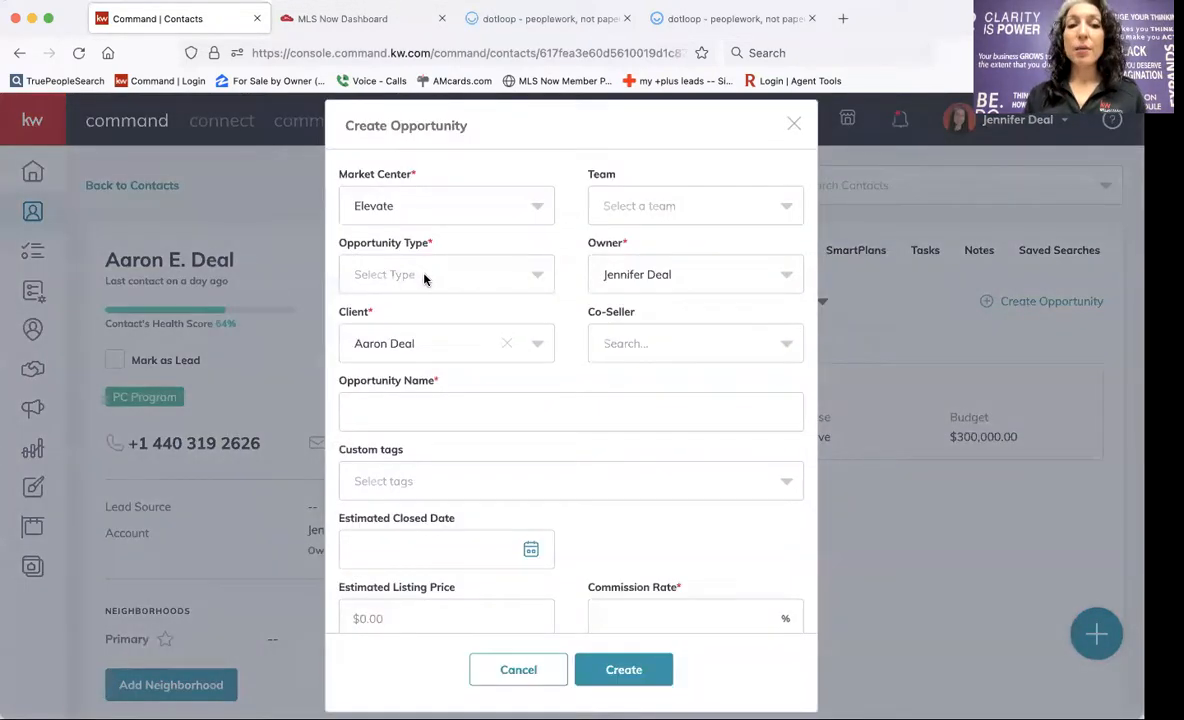
Create a Buyer opportunity with estimated close 1/6/2022 and 3% commission, then open its details.
{"action": "scroll", "coordinate": [452, 402], "scroll_direction": "down", "scroll_amount": 2}
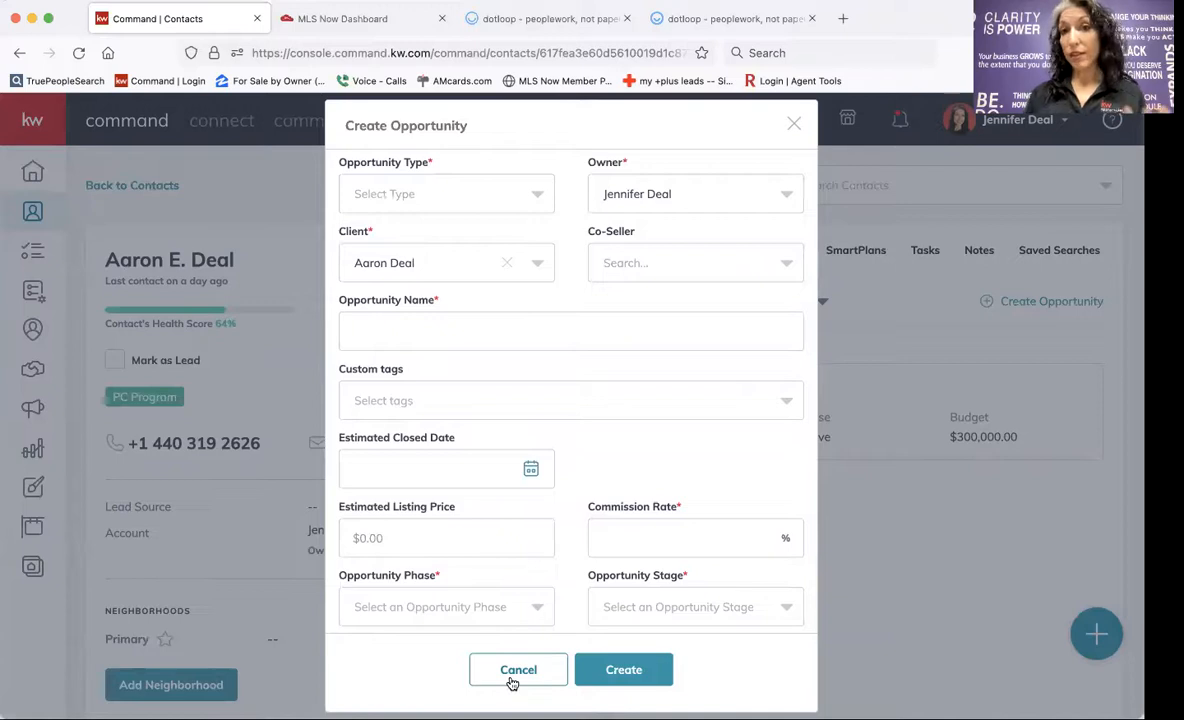
{"action": "scroll", "coordinate": [472, 342], "scroll_direction": "up", "scroll_amount": 2}
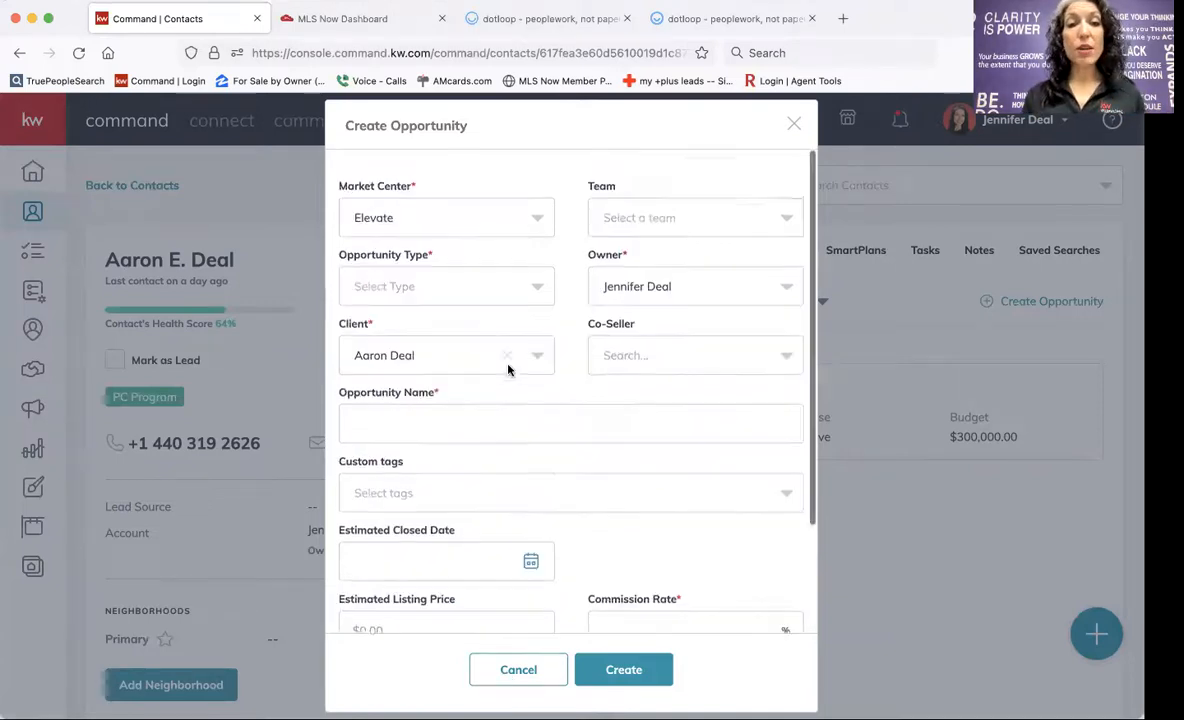
{"action": "left_click", "coordinate": [469, 277]}
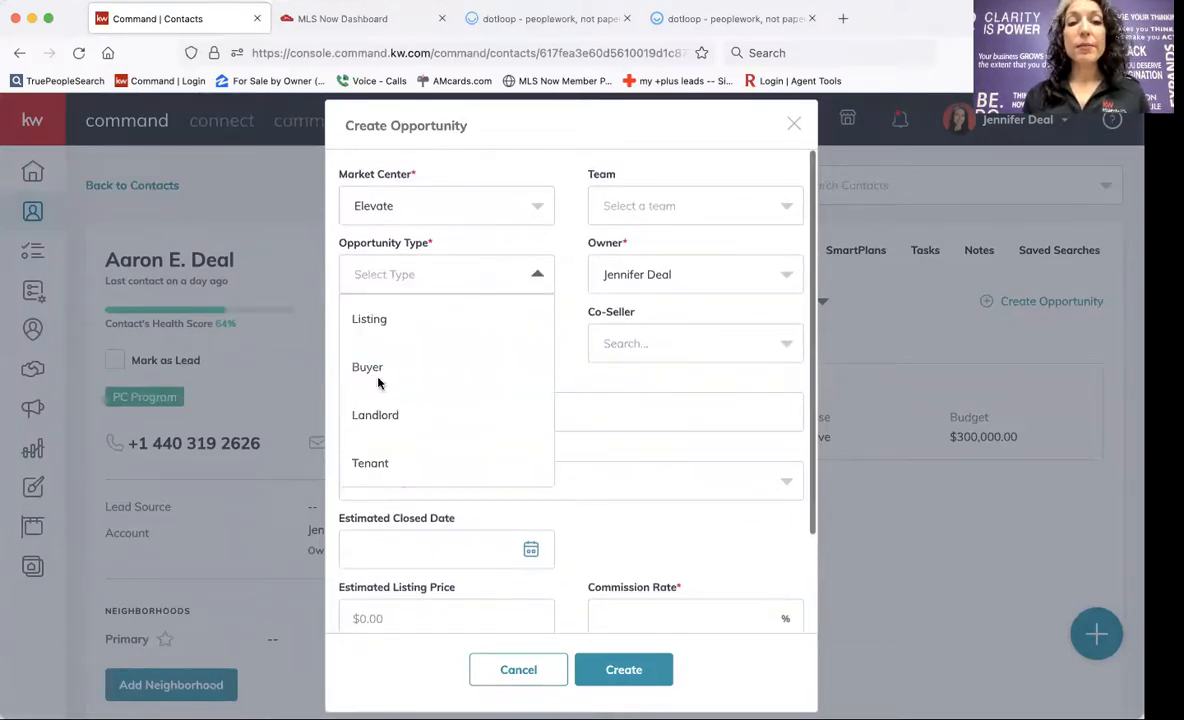
{"action": "left_click", "coordinate": [377, 368]}
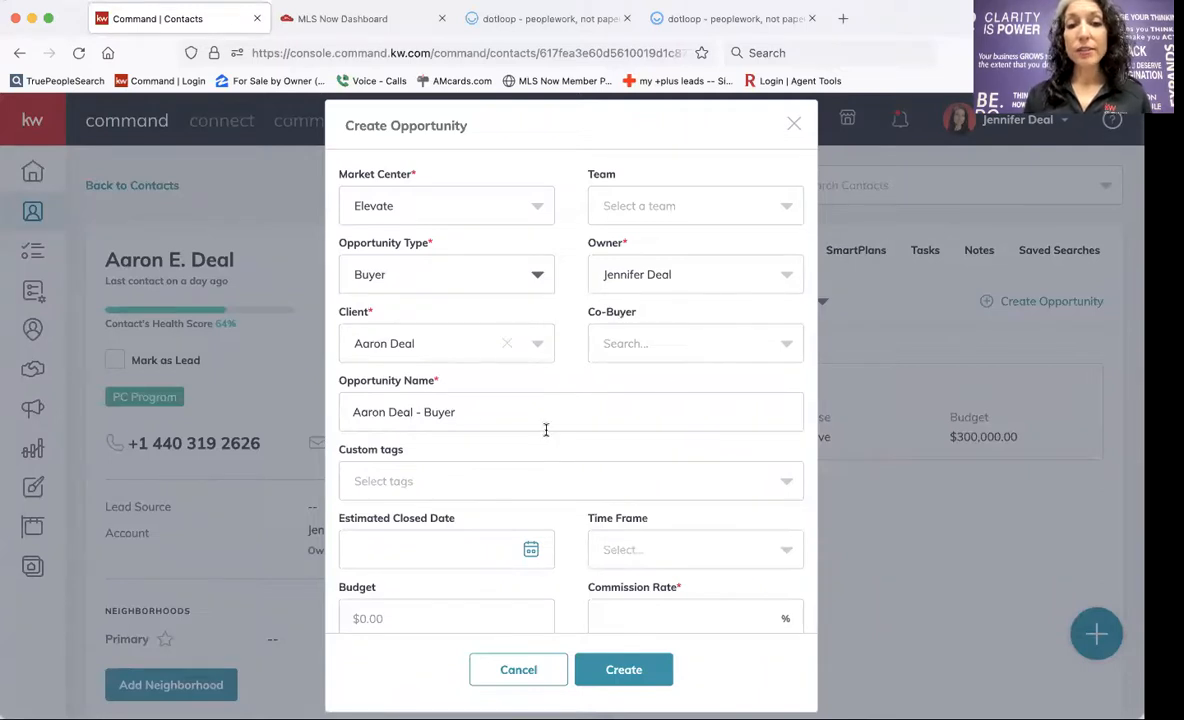
{"action": "scroll", "coordinate": [484, 422], "scroll_direction": "down", "scroll_amount": 3}
{"action": "left_click", "coordinate": [470, 445]}
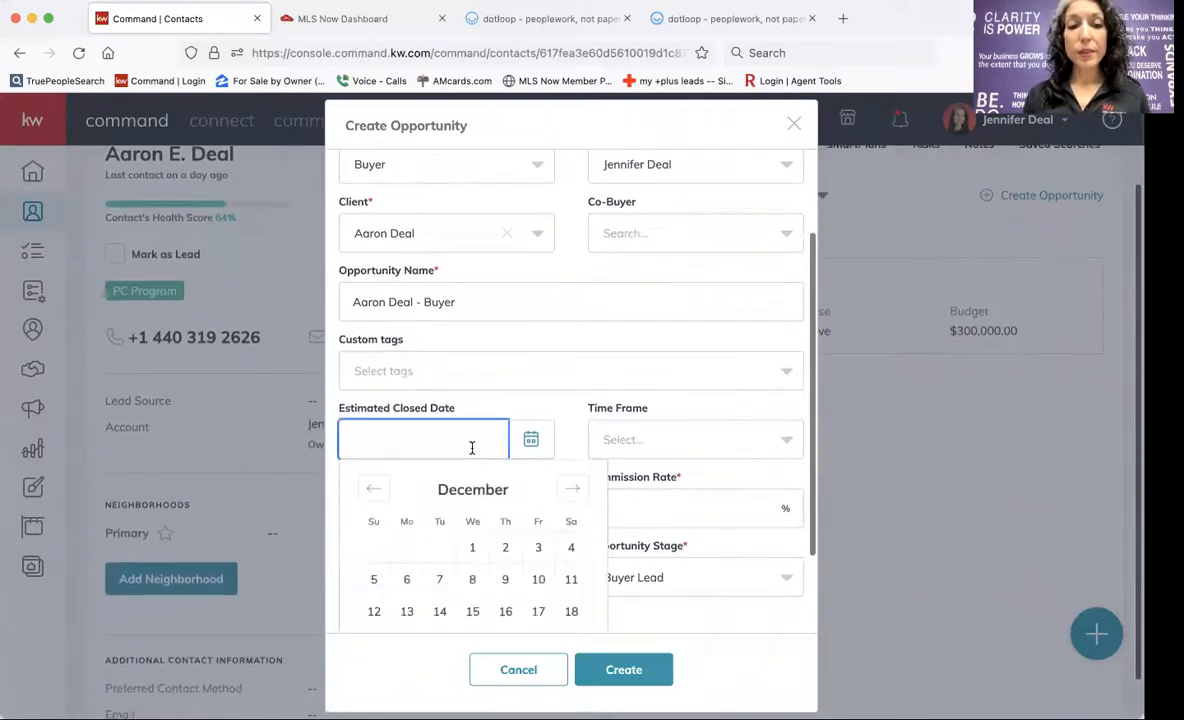
{"action": "left_click", "coordinate": [573, 491]}
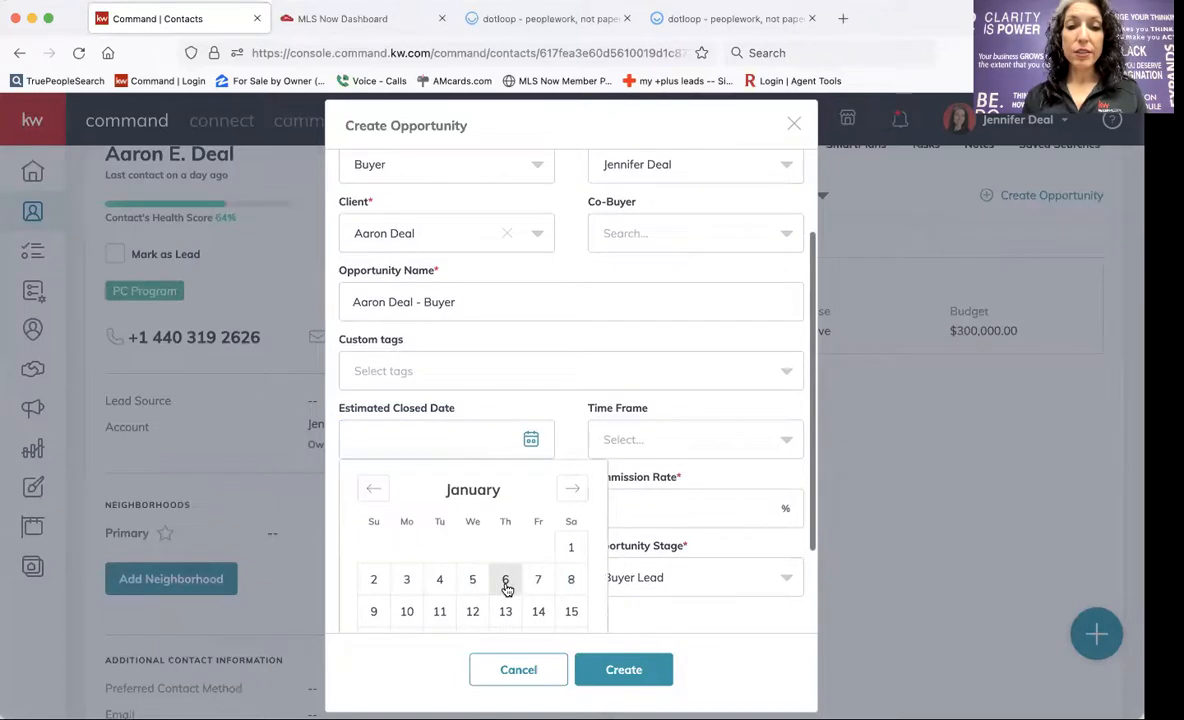
{"action": "left_click", "coordinate": [505, 580]}
{"action": "left_click", "coordinate": [606, 508]}
{"action": "type", "text": "3"}
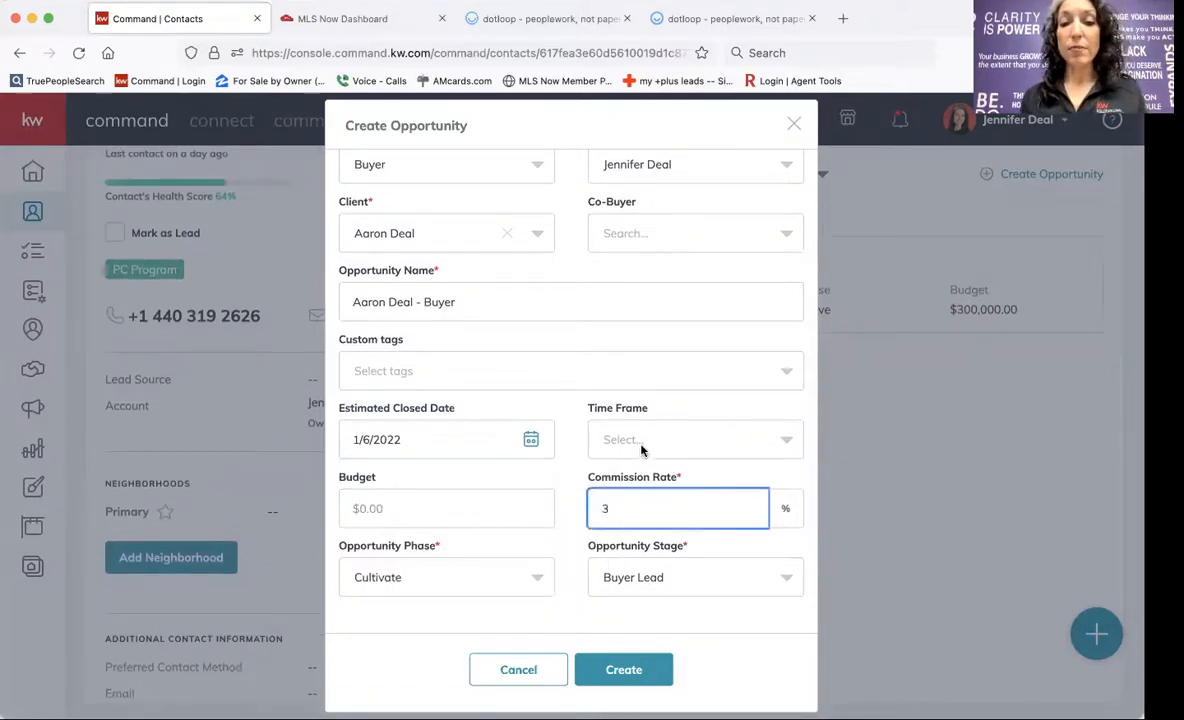
{"action": "left_click", "coordinate": [620, 672]}
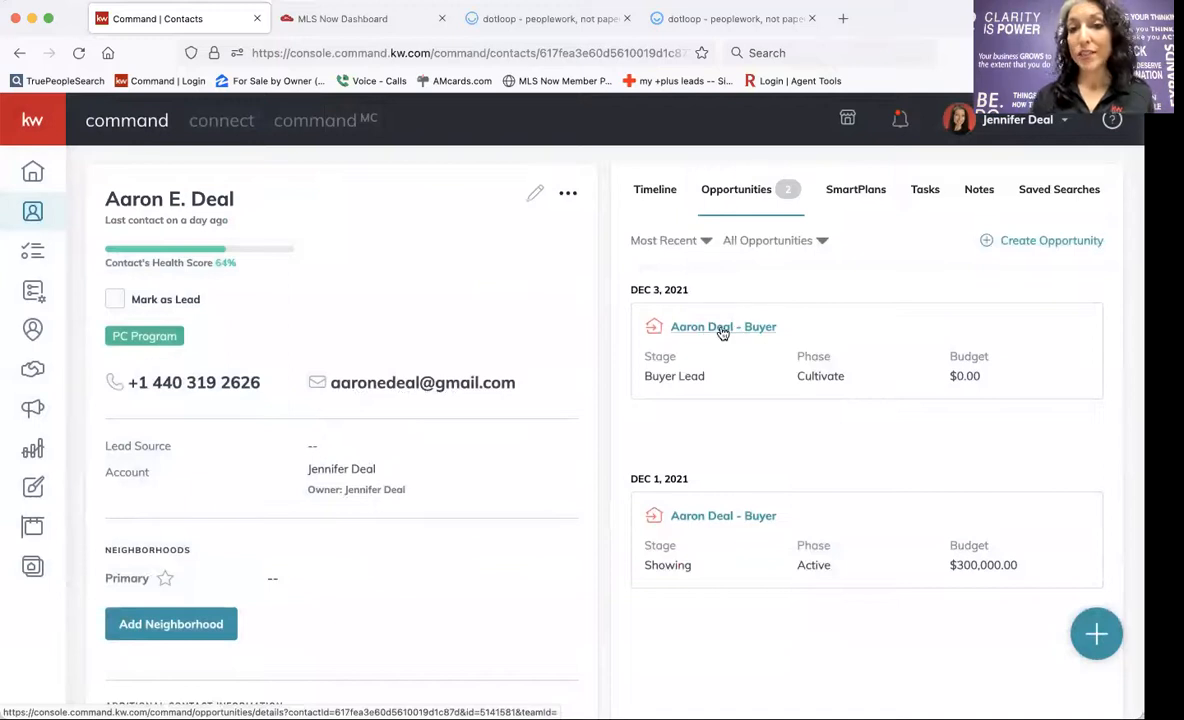
{"action": "left_click", "coordinate": [700, 327]}
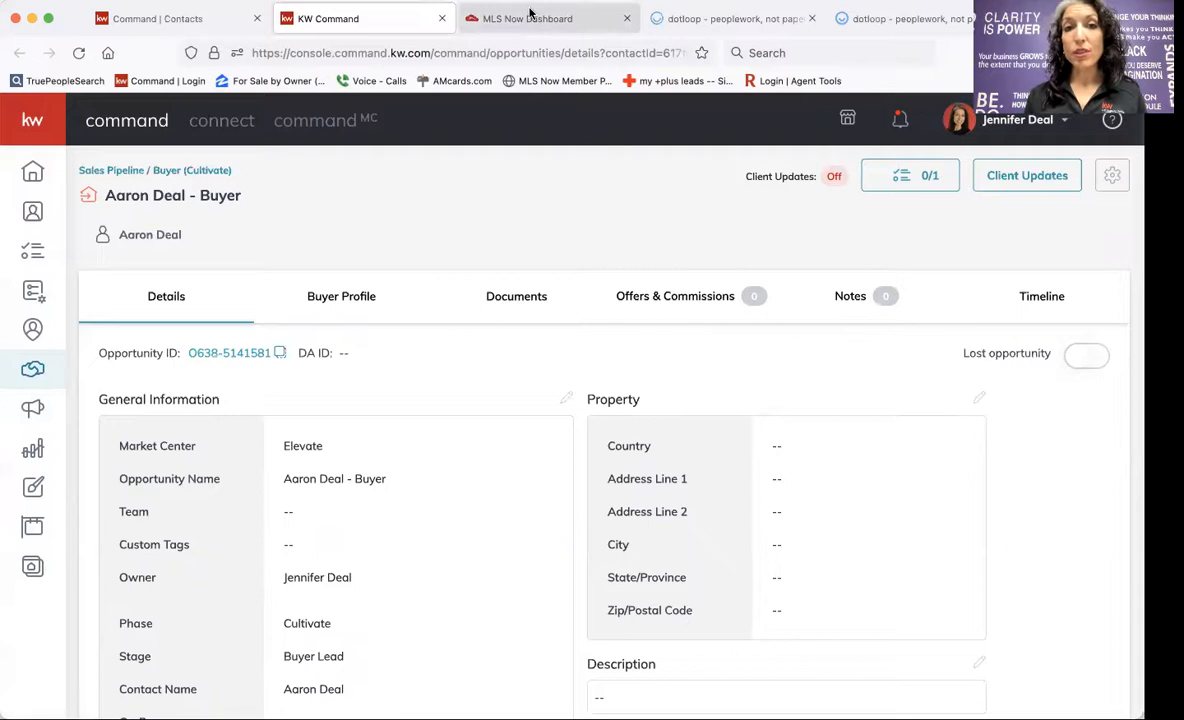
Go back to the MLS Now Dashboard tab.
{"action": "left_click", "coordinate": [494, 16]}
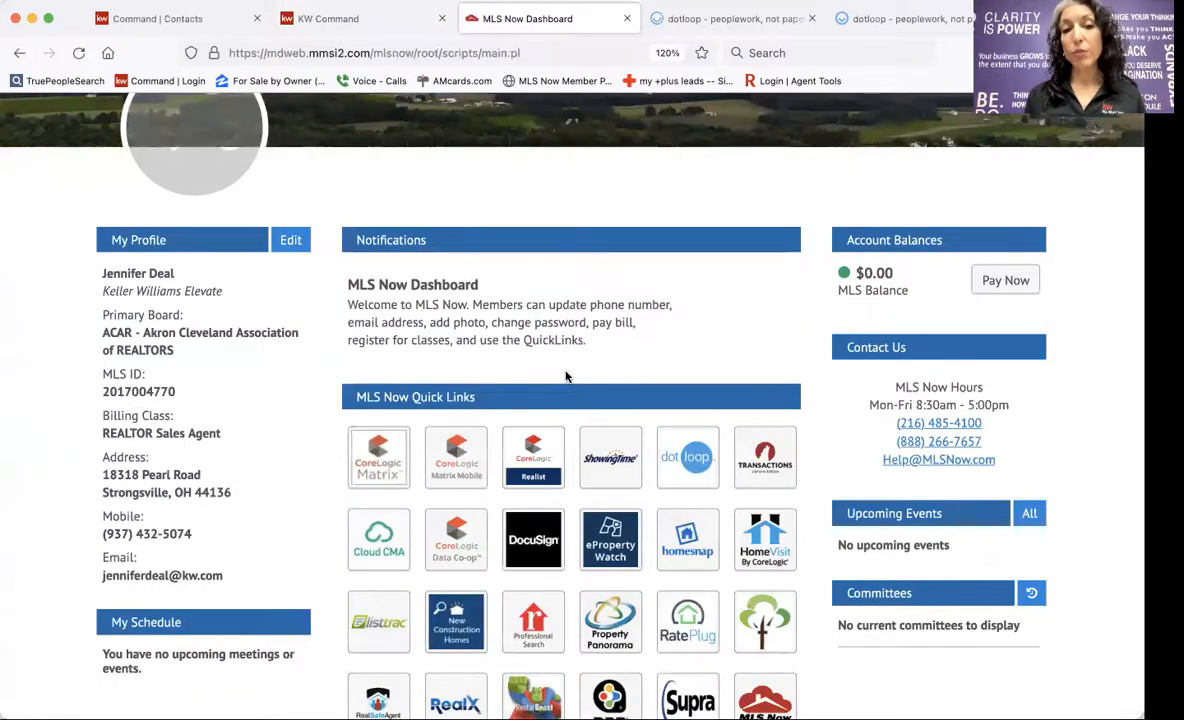
Run a Matrix Residential search with City set to Strongsville.
{"action": "left_click", "coordinate": [378, 456]}
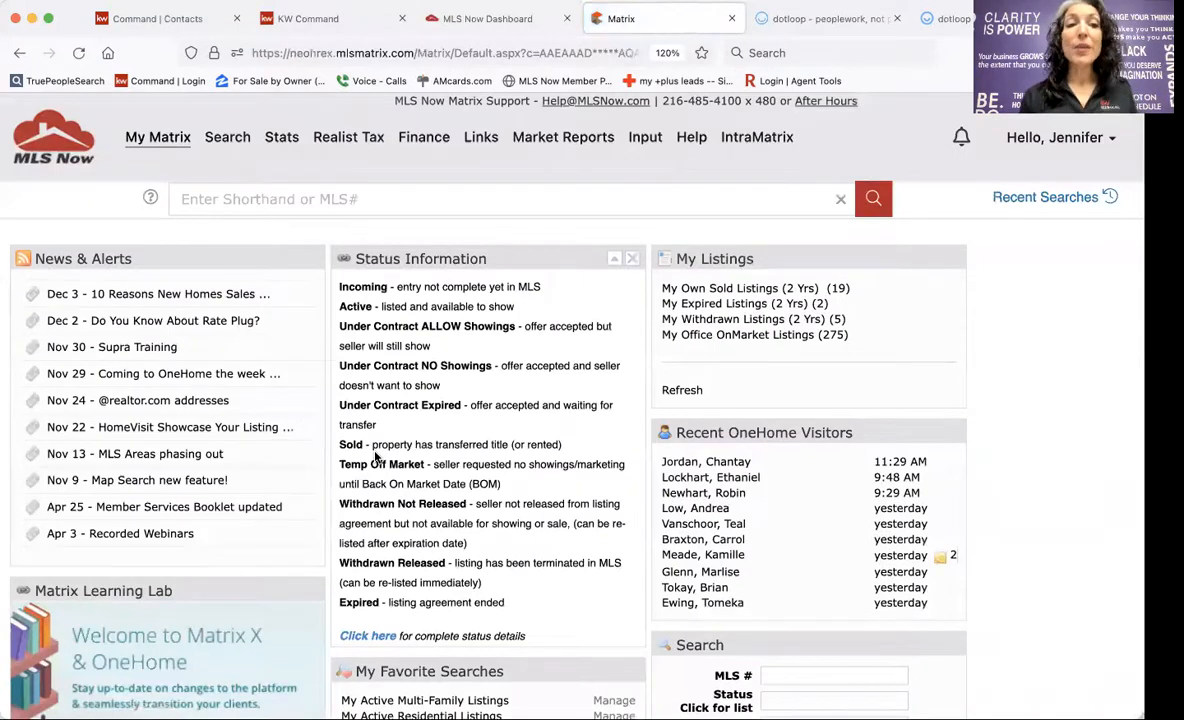
{"action": "mouse_move", "coordinate": [228, 139]}
{"action": "left_click", "coordinate": [255, 164]}
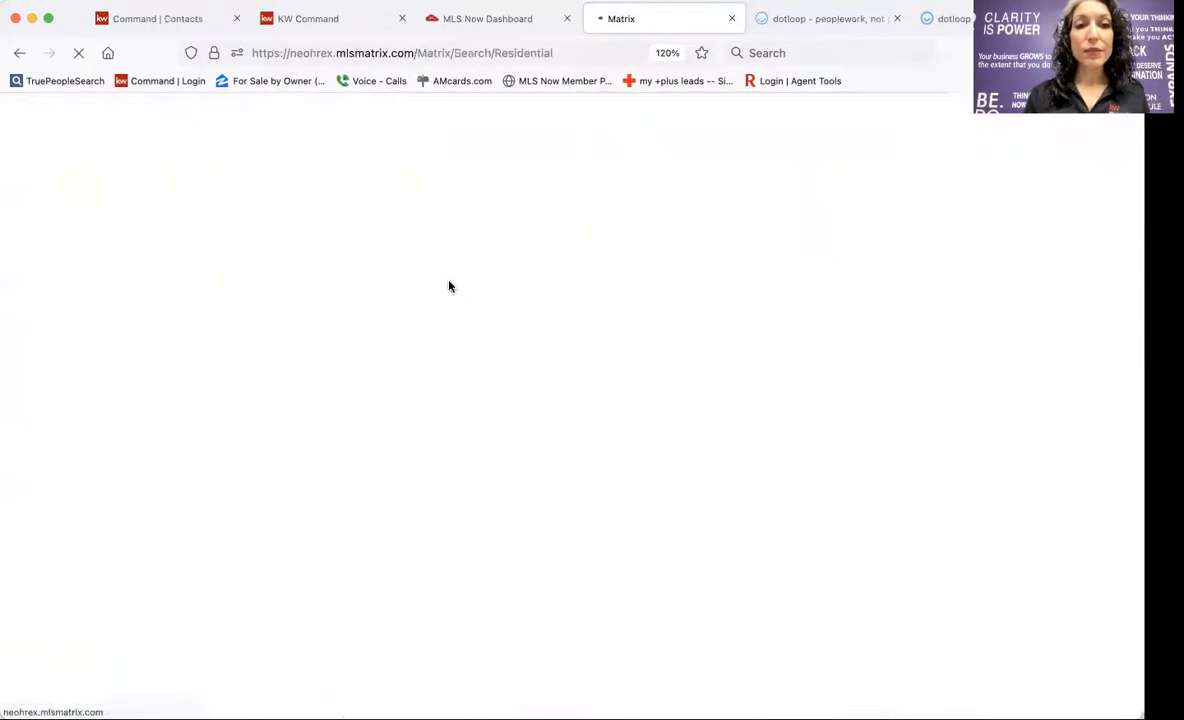
{"action": "scroll", "coordinate": [391, 435], "scroll_direction": "down", "scroll_amount": 5}
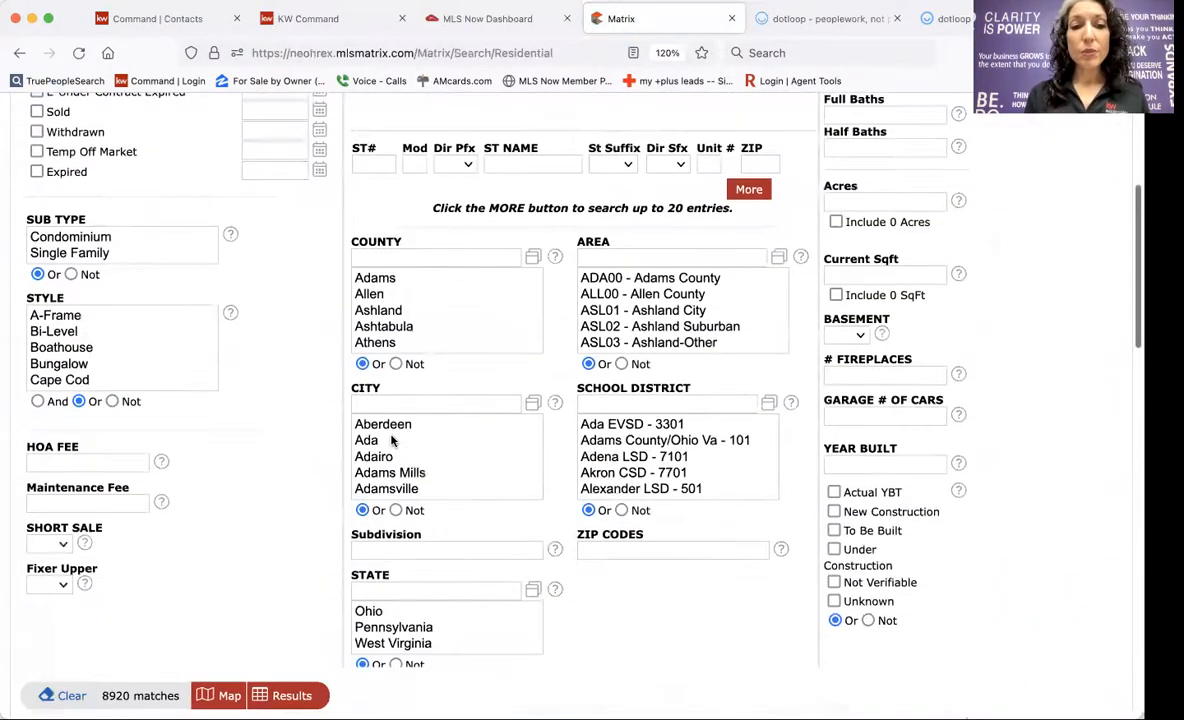
{"action": "left_click", "coordinate": [365, 402]}
{"action": "type", "text": "strongsv"}
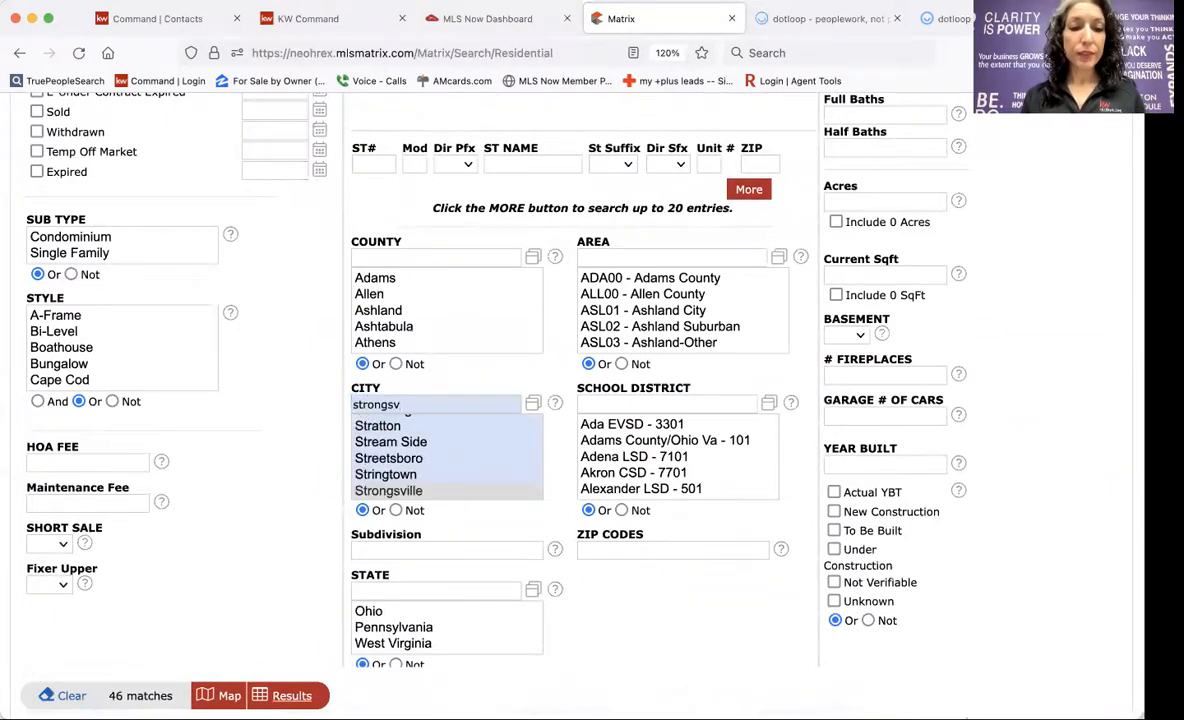
{"action": "left_click", "coordinate": [291, 695]}
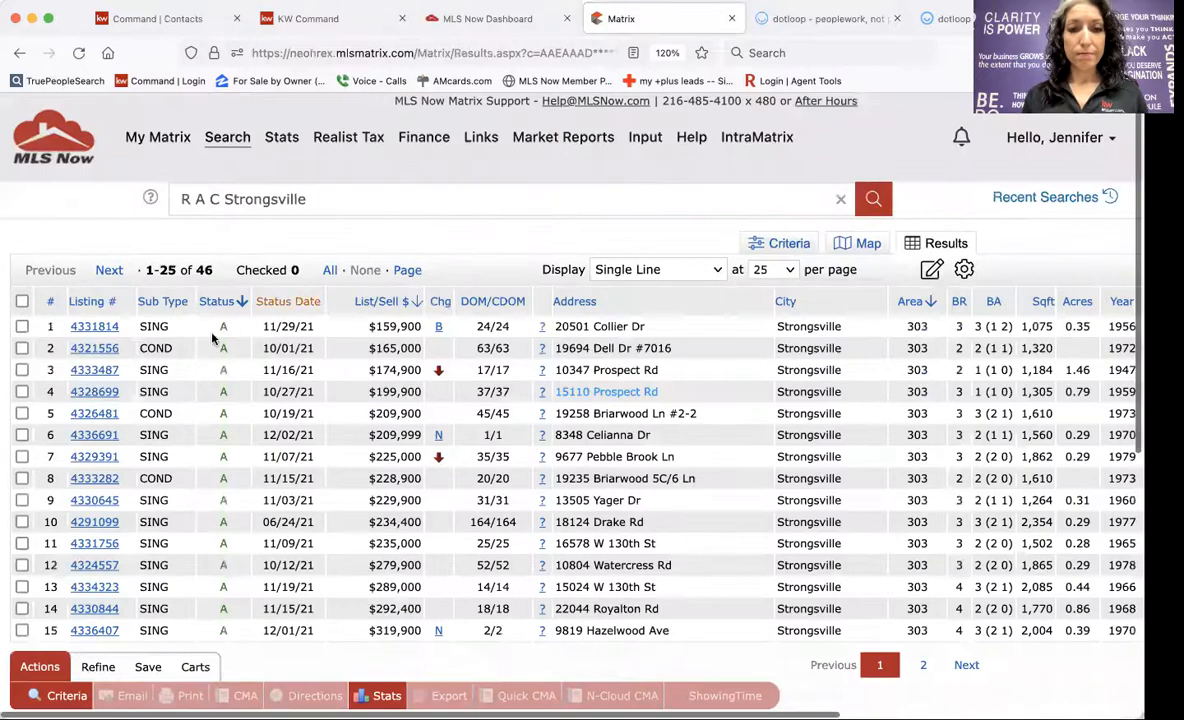
{"action": "scroll", "coordinate": [176, 432], "scroll_direction": "down", "scroll_amount": 2}
{"action": "scroll", "coordinate": [176, 433], "scroll_direction": "down", "scroll_amount": 2}
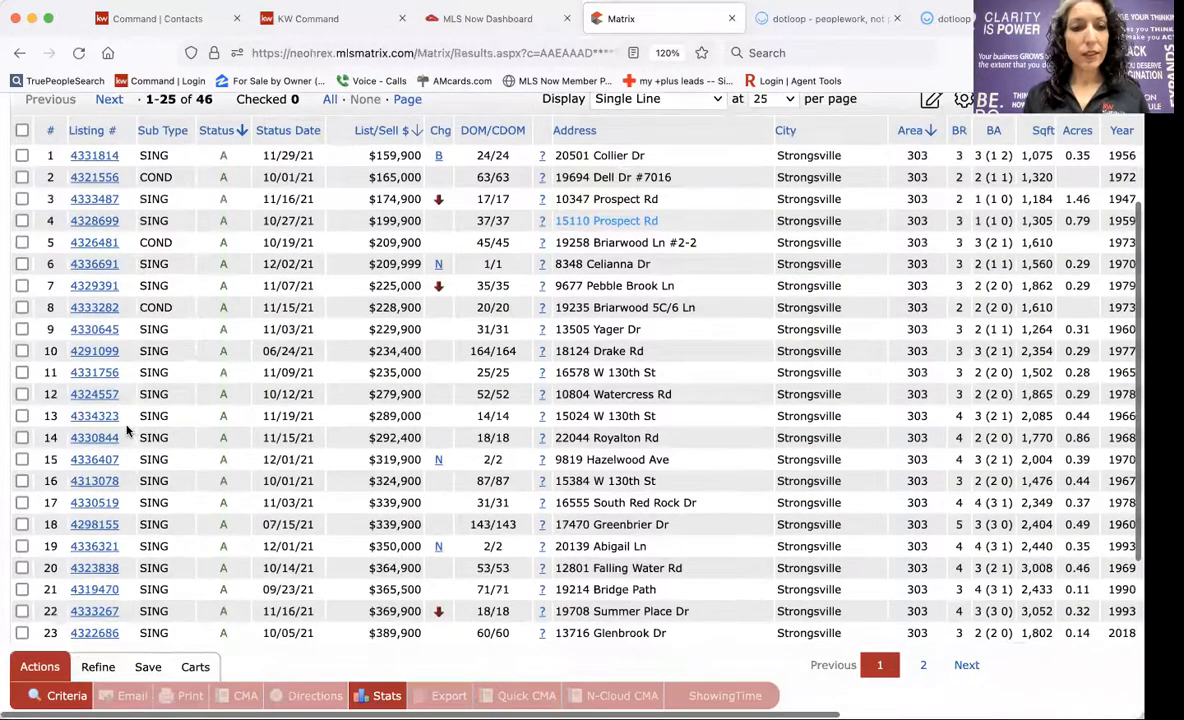
{"action": "left_click", "coordinate": [82, 440]}
{"action": "scroll", "coordinate": [430, 505], "scroll_direction": "down", "scroll_amount": 3}
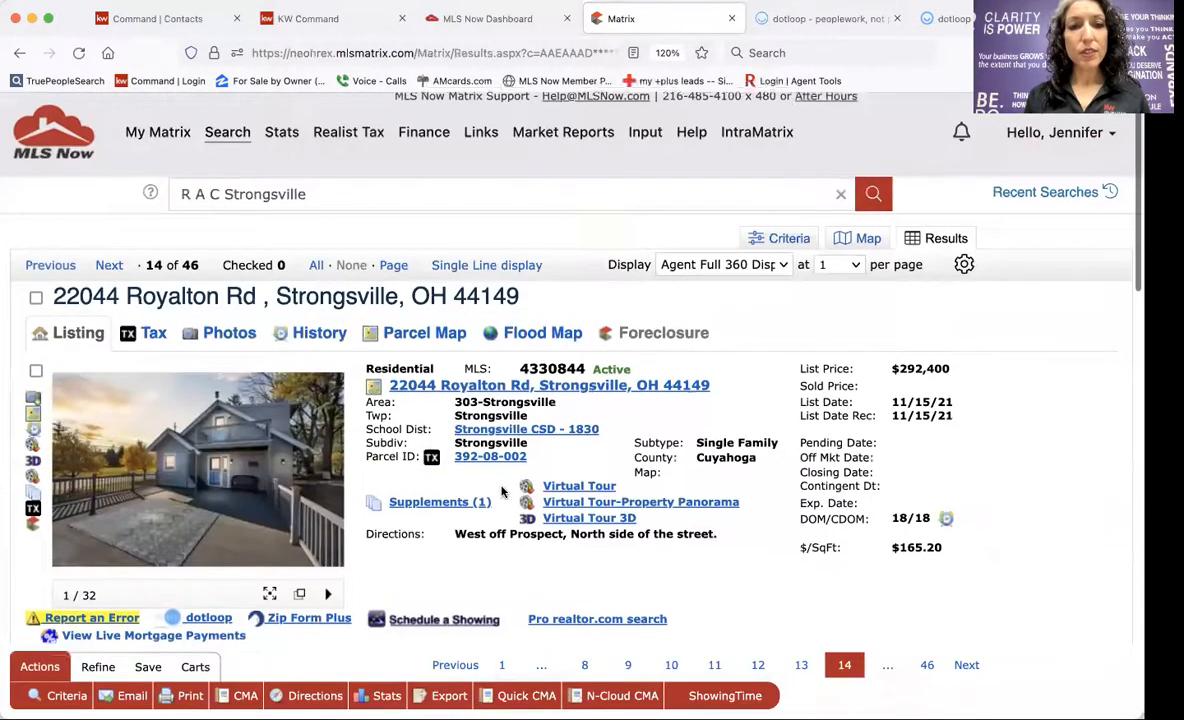
{"action": "scroll", "coordinate": [502, 491], "scroll_direction": "down", "scroll_amount": 2}
{"action": "scroll", "coordinate": [560, 440], "scroll_direction": "up", "scroll_amount": 3}
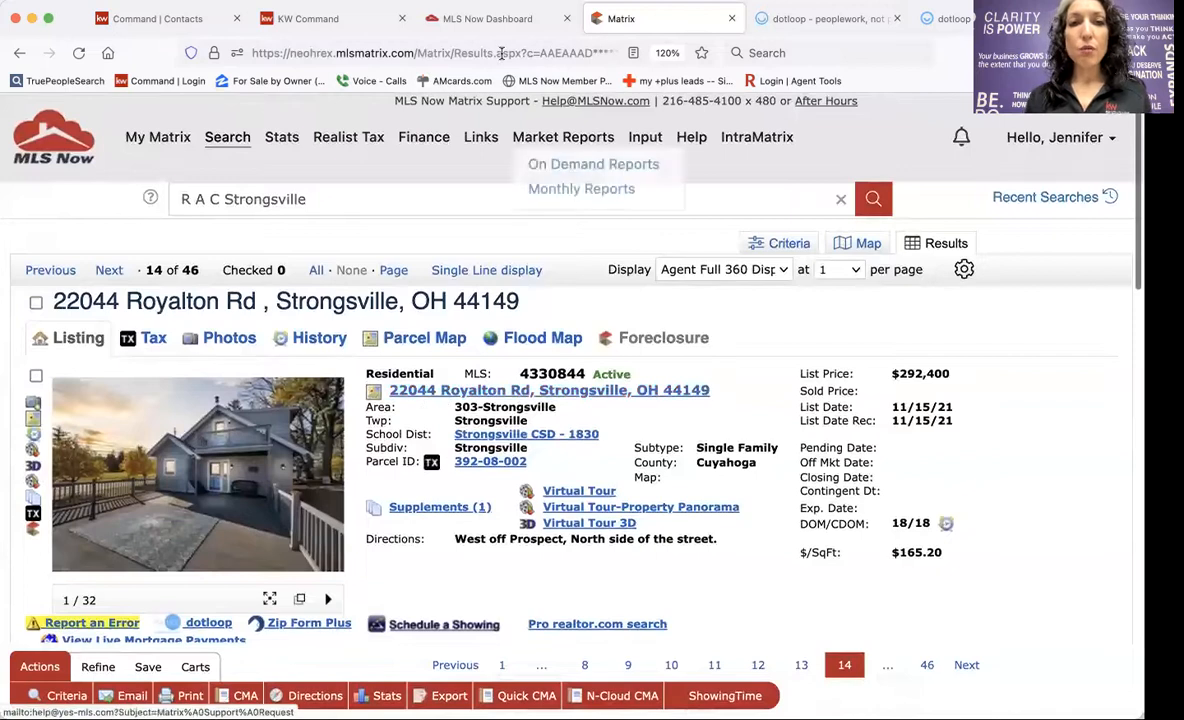
{"action": "left_click", "coordinate": [800, 18]}
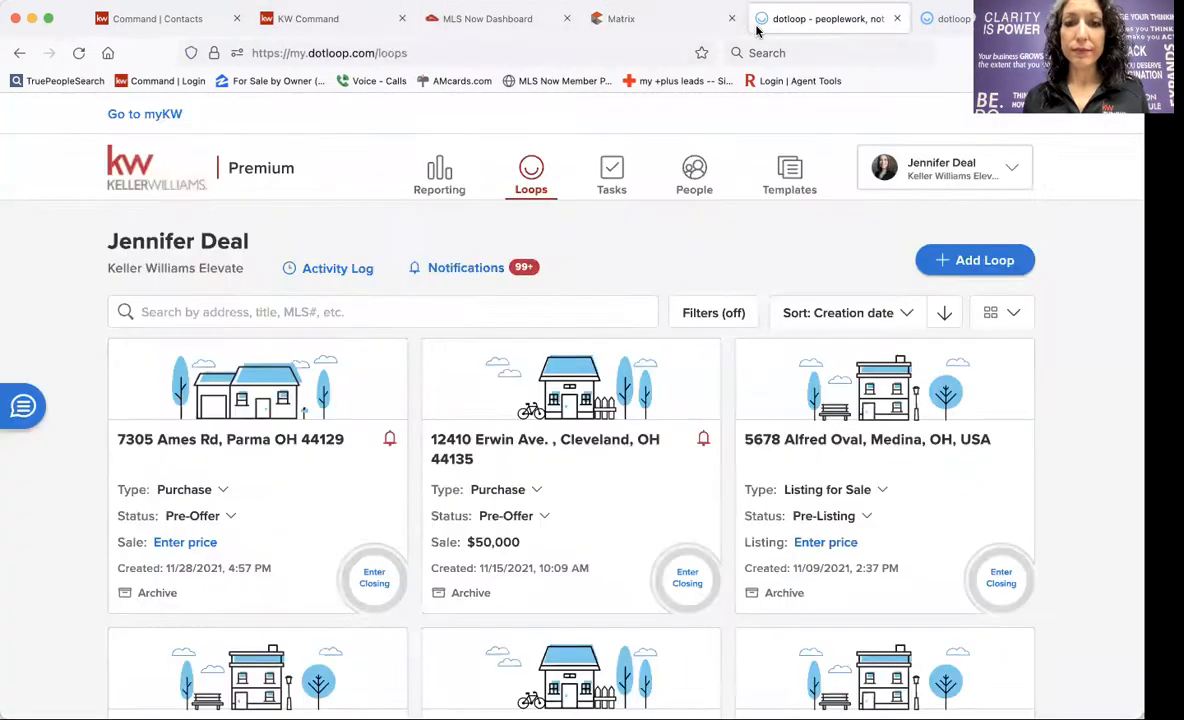
{"action": "left_click", "coordinate": [325, 18]}
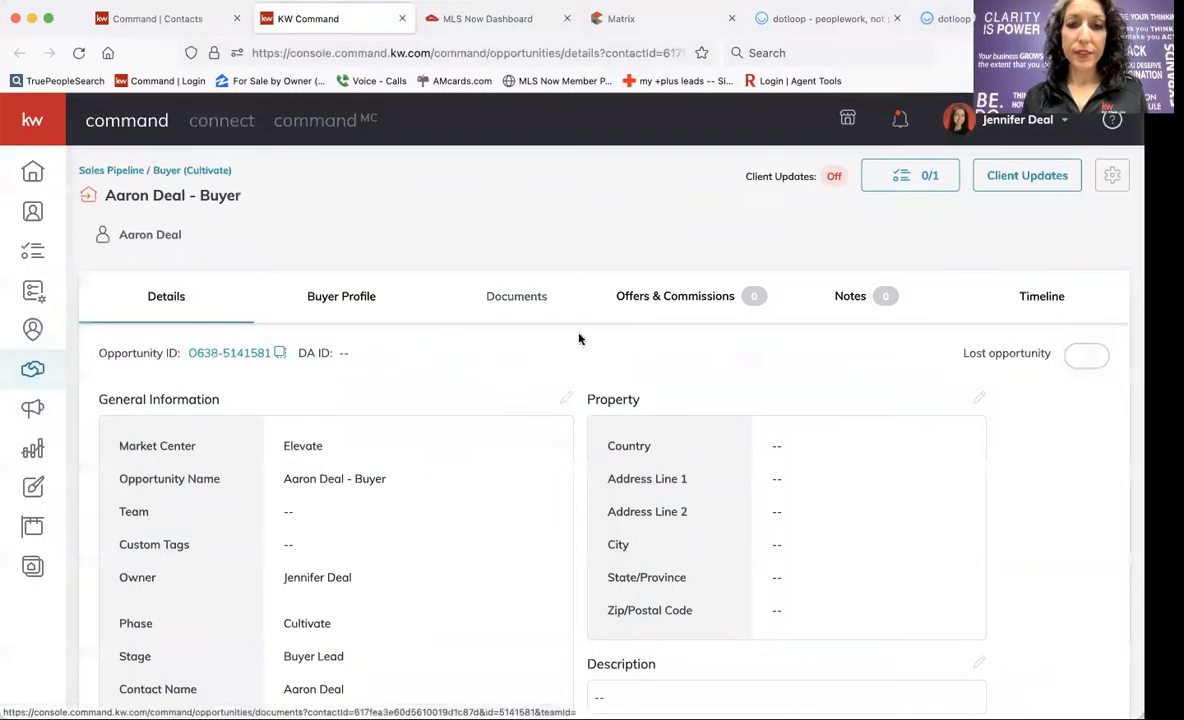
{"action": "left_click", "coordinate": [979, 398]}
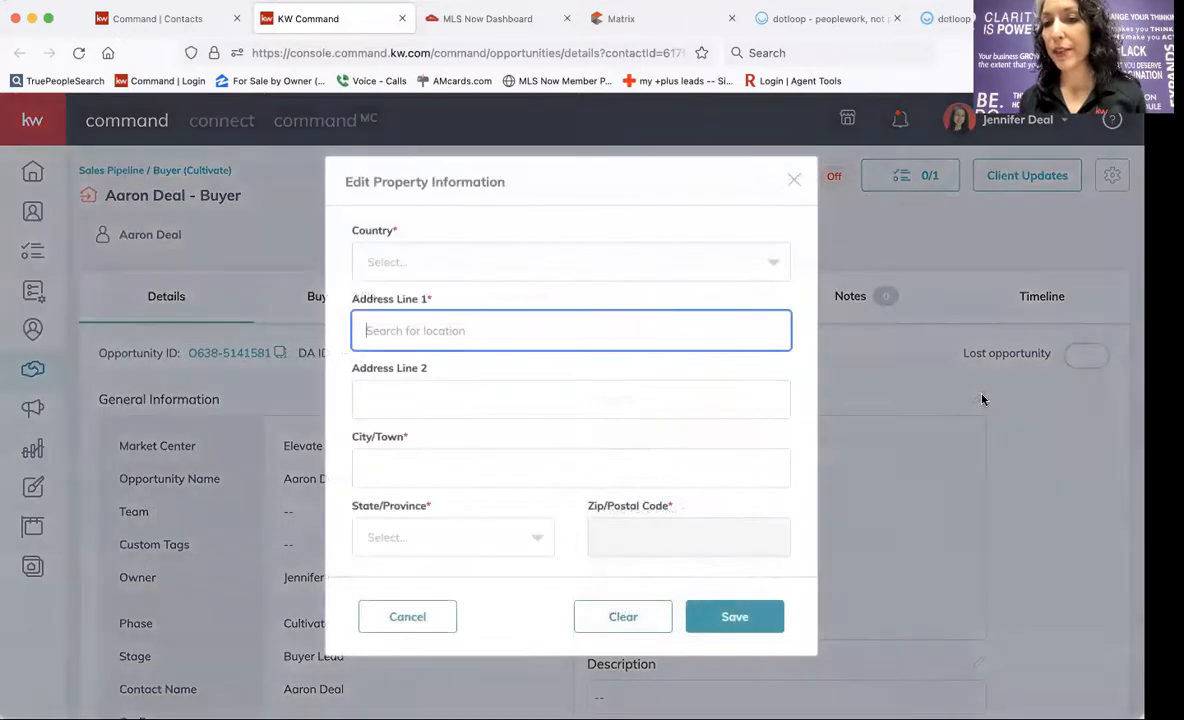
{"action": "type", "text": "22044"}
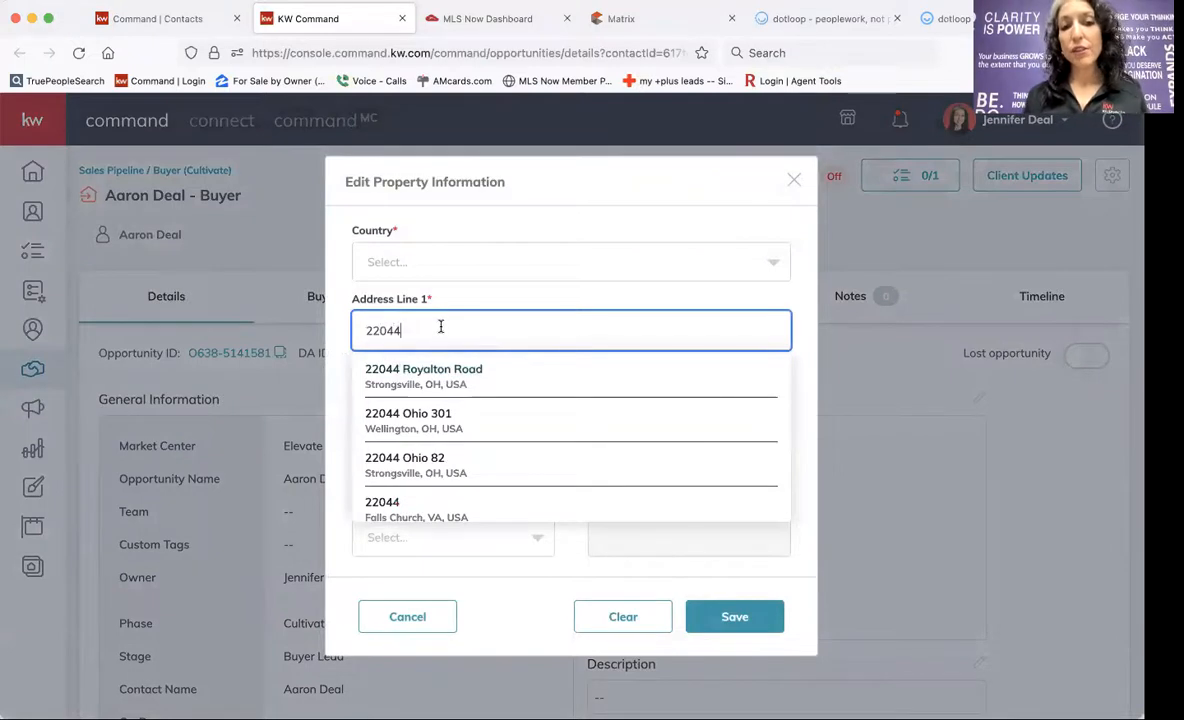
{"action": "left_click", "coordinate": [444, 381]}
{"action": "scroll", "coordinate": [444, 382], "scroll_direction": "down", "scroll_amount": 5}
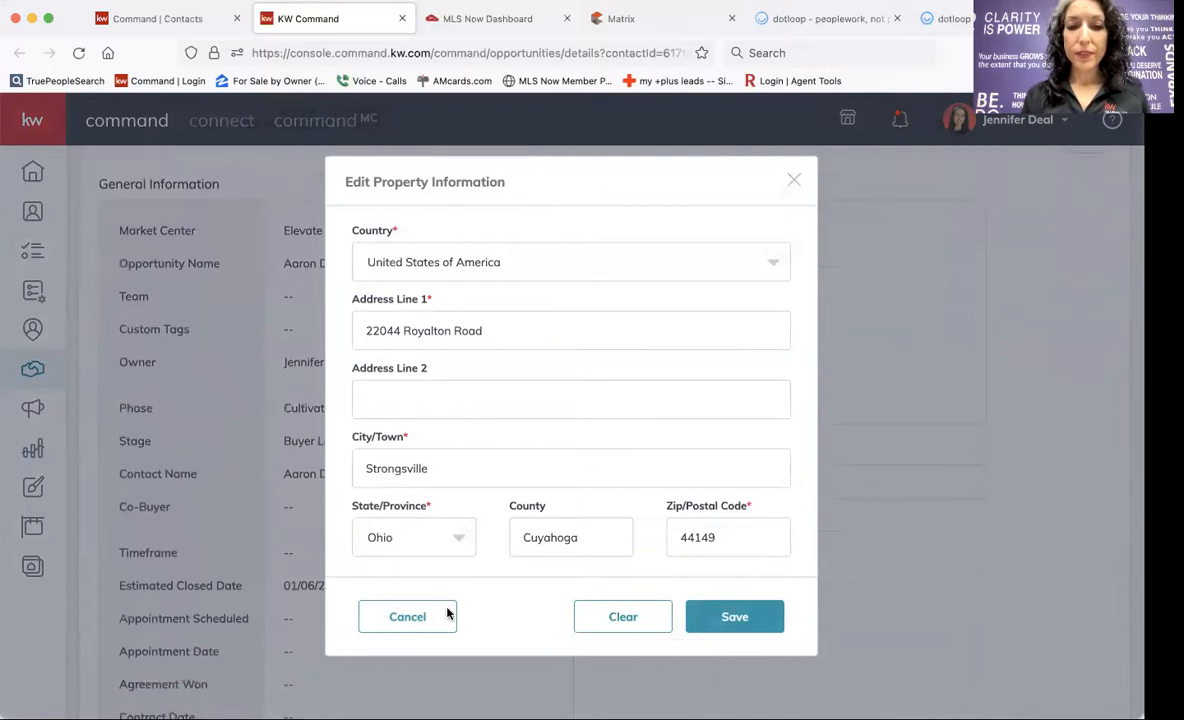
{"action": "left_click", "coordinate": [758, 628]}
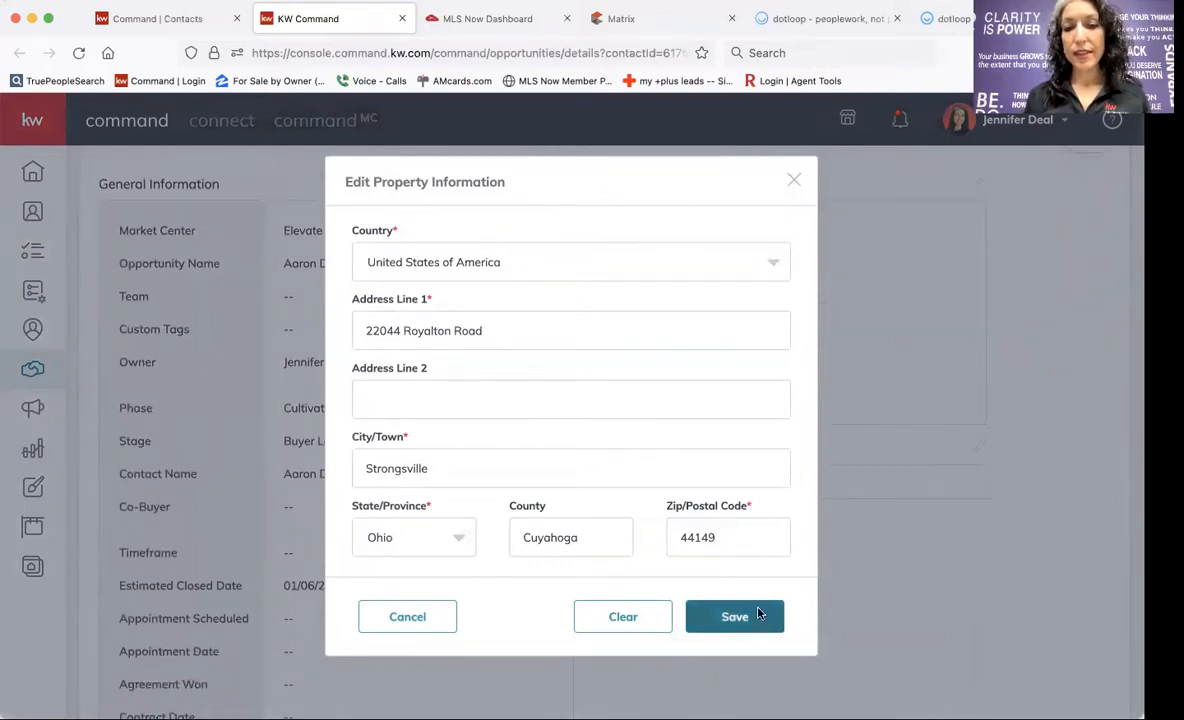
{"action": "scroll", "coordinate": [790, 457], "scroll_direction": "up", "scroll_amount": 3}
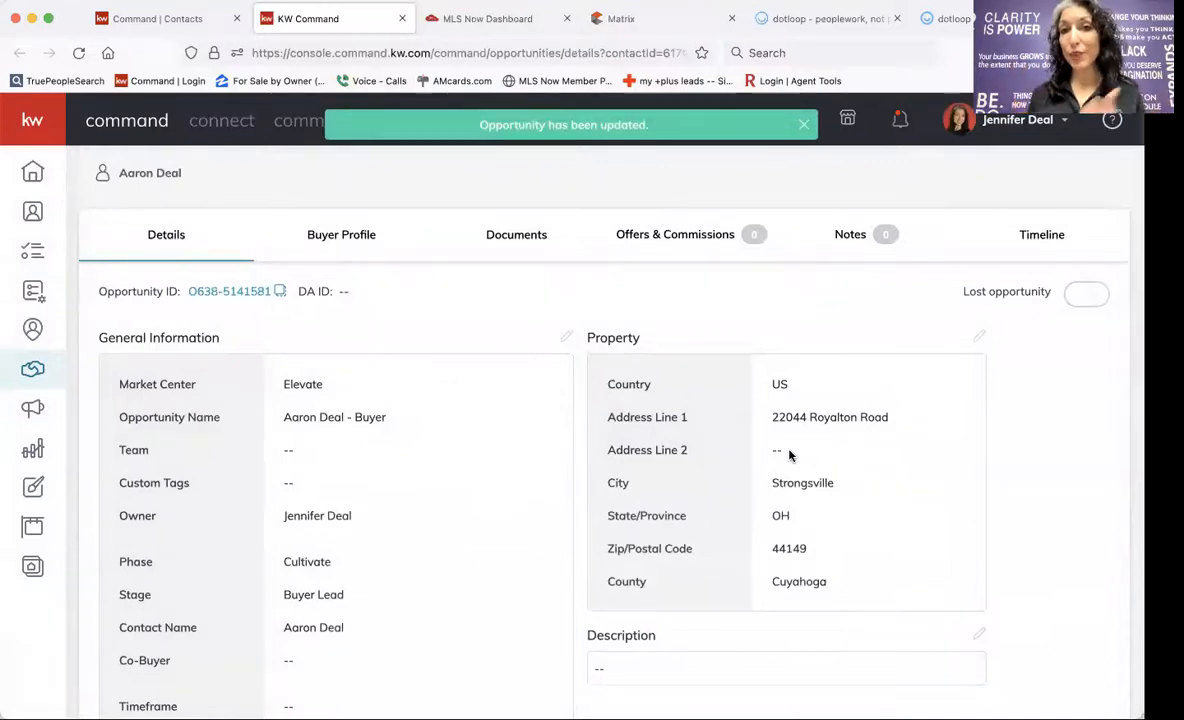
{"action": "left_click", "coordinate": [514, 240]}
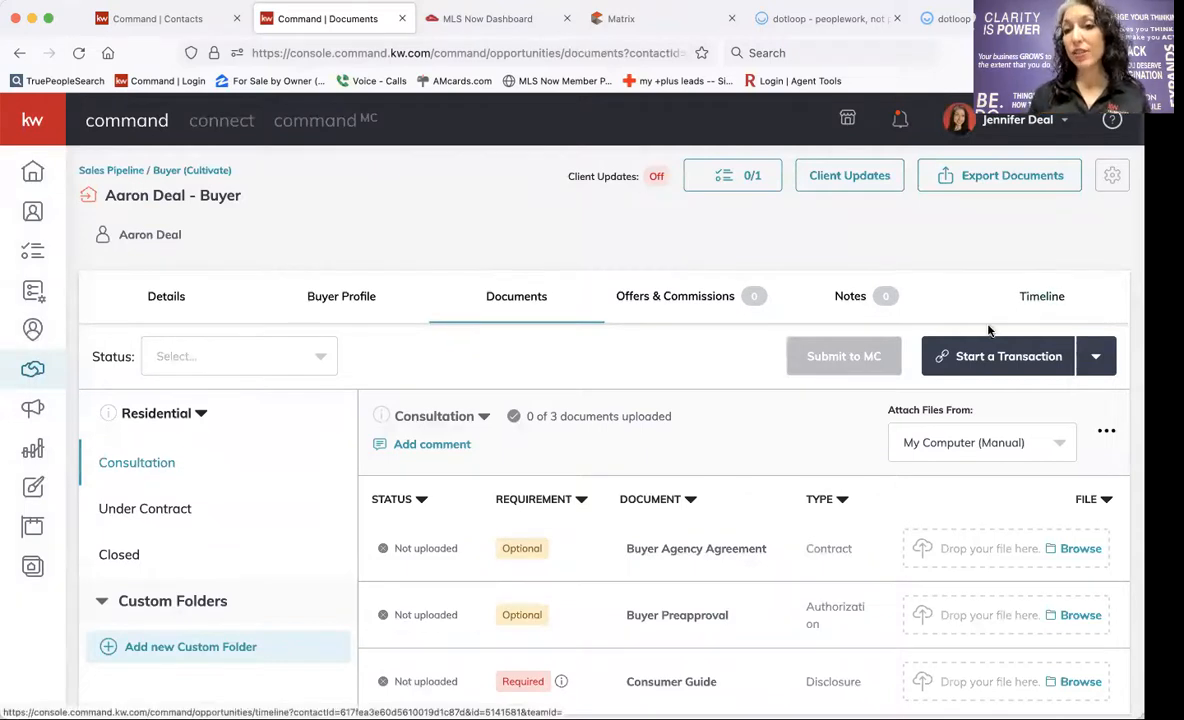
Start a Dotloop transaction using the agent's own profile and open the linked loop.
{"action": "left_click", "coordinate": [975, 355]}
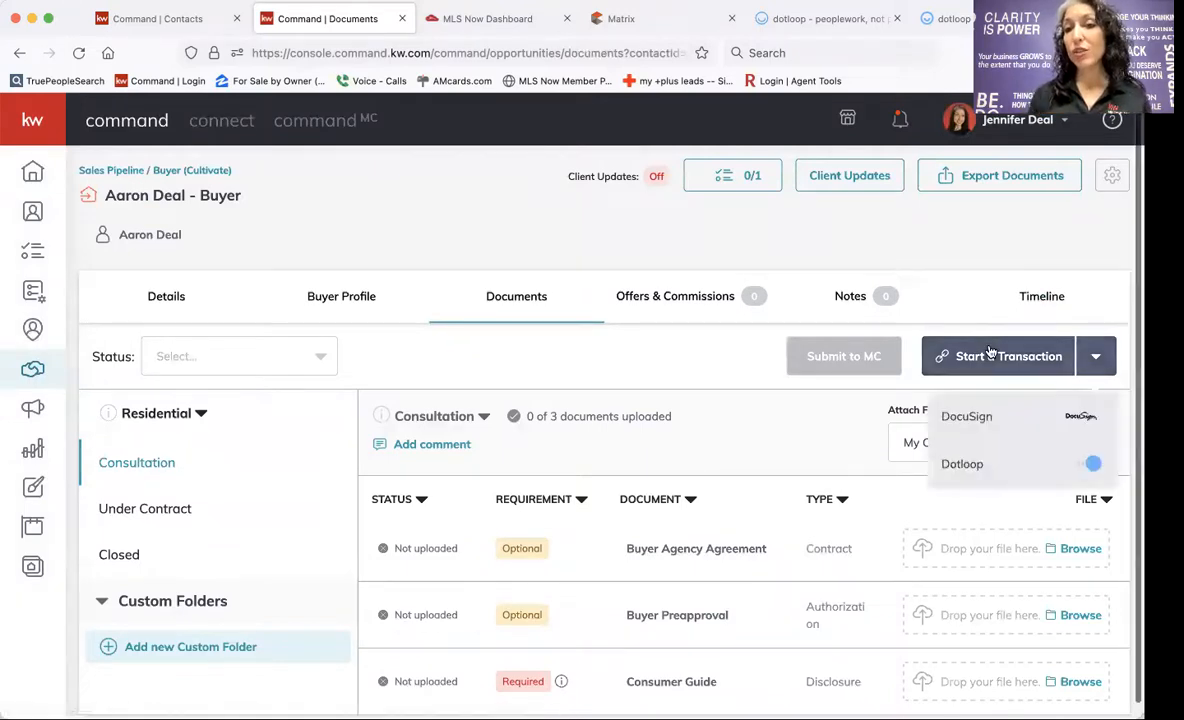
{"action": "left_click", "coordinate": [957, 467]}
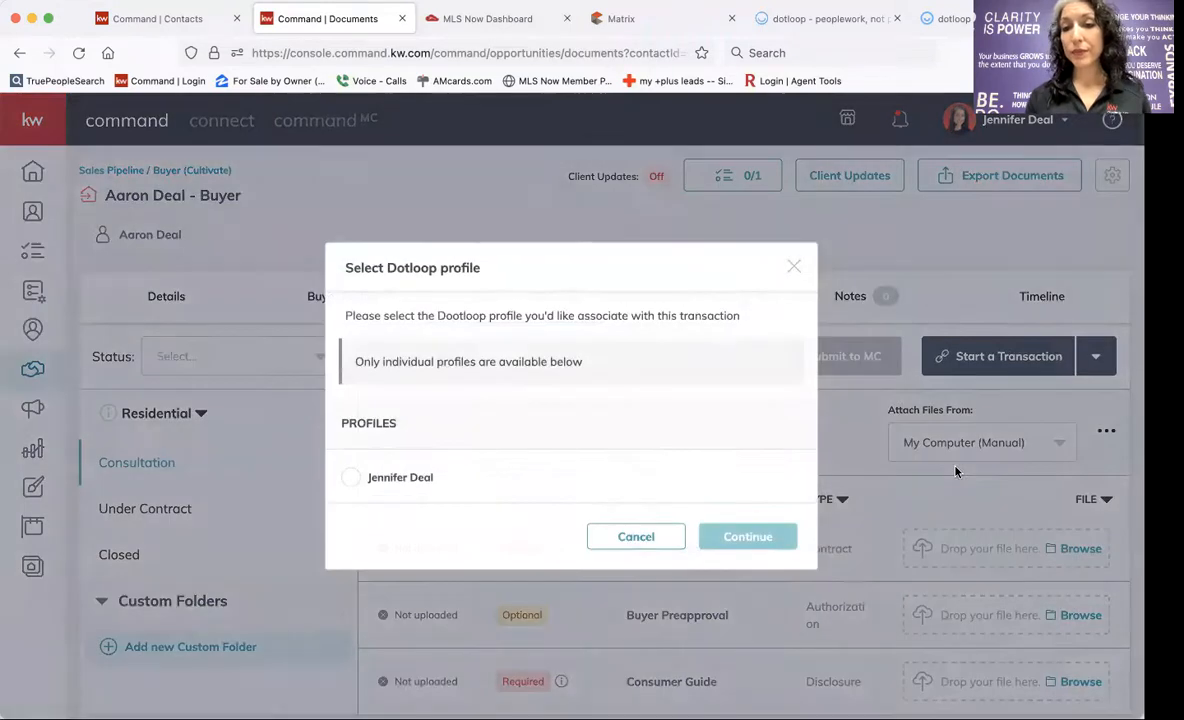
{"action": "left_click", "coordinate": [350, 478]}
{"action": "left_click", "coordinate": [724, 538]}
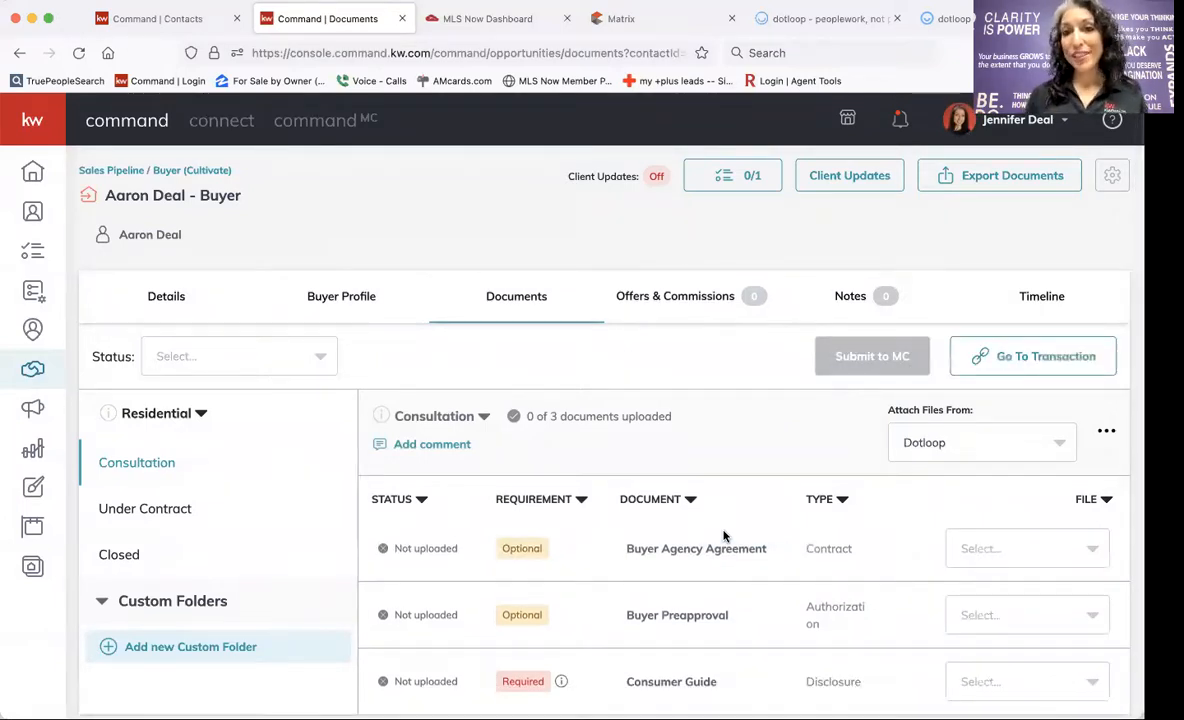
{"action": "left_click", "coordinate": [1012, 365]}
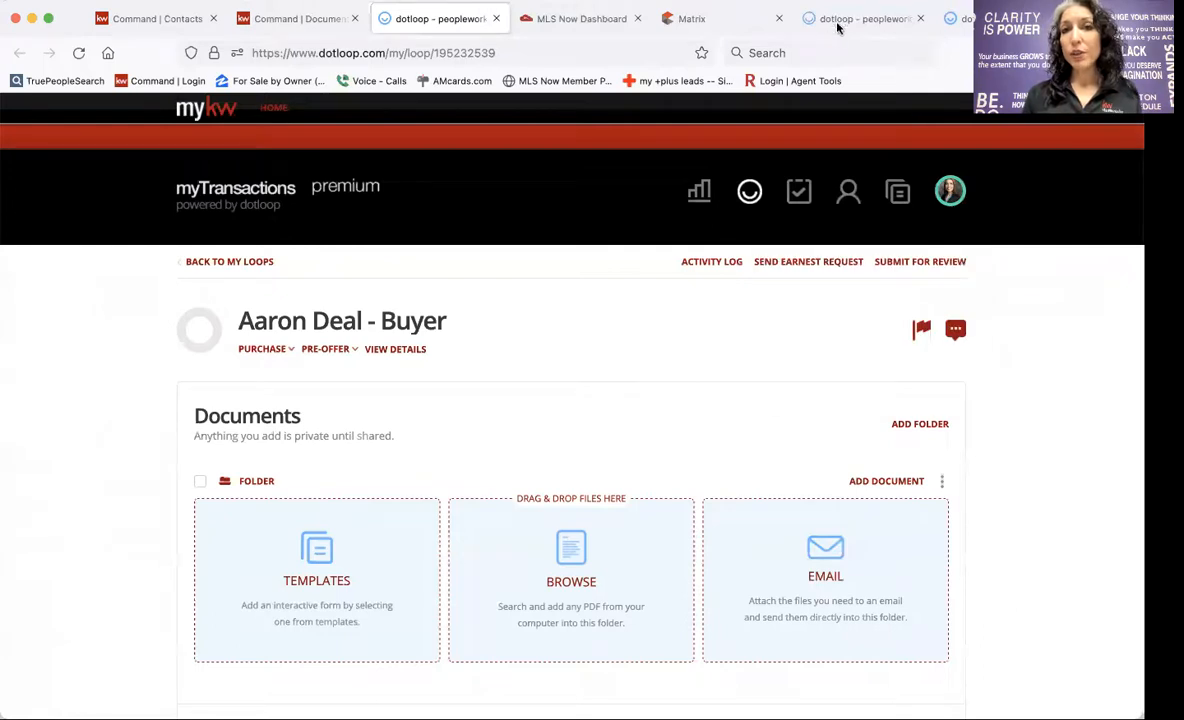
Move from the dotloop Templates page to the Loops dashboard.
{"action": "left_click", "coordinate": [958, 18]}
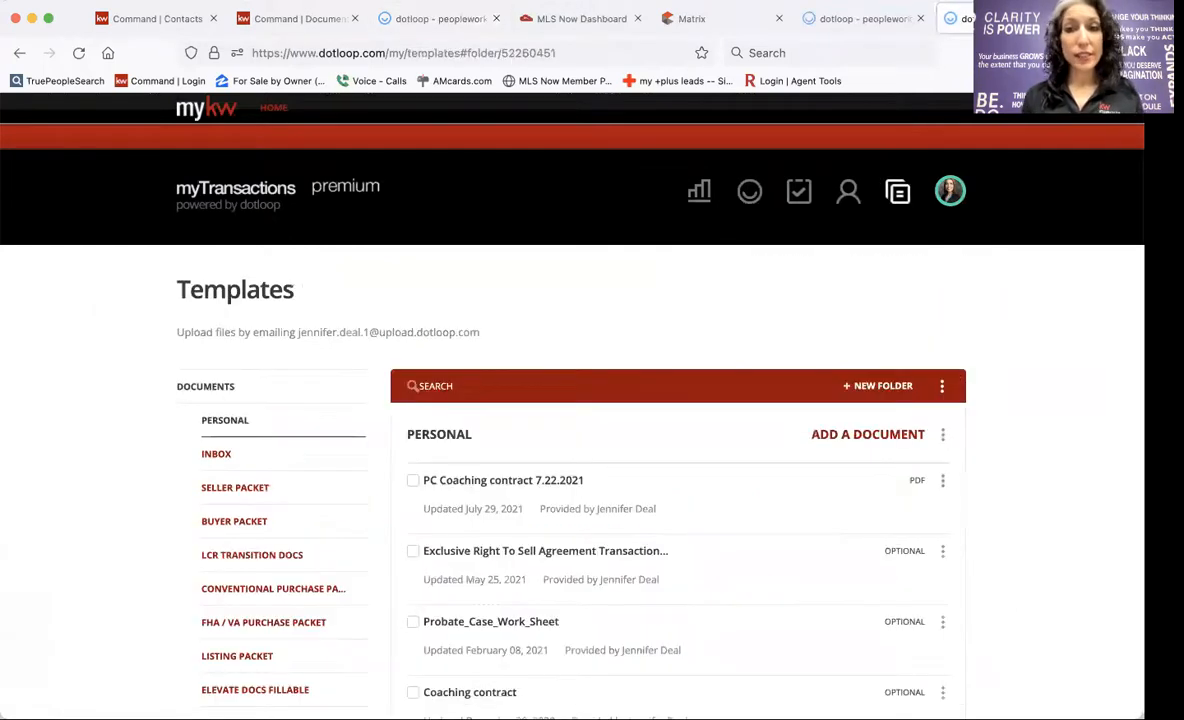
{"action": "left_click", "coordinate": [860, 18]}
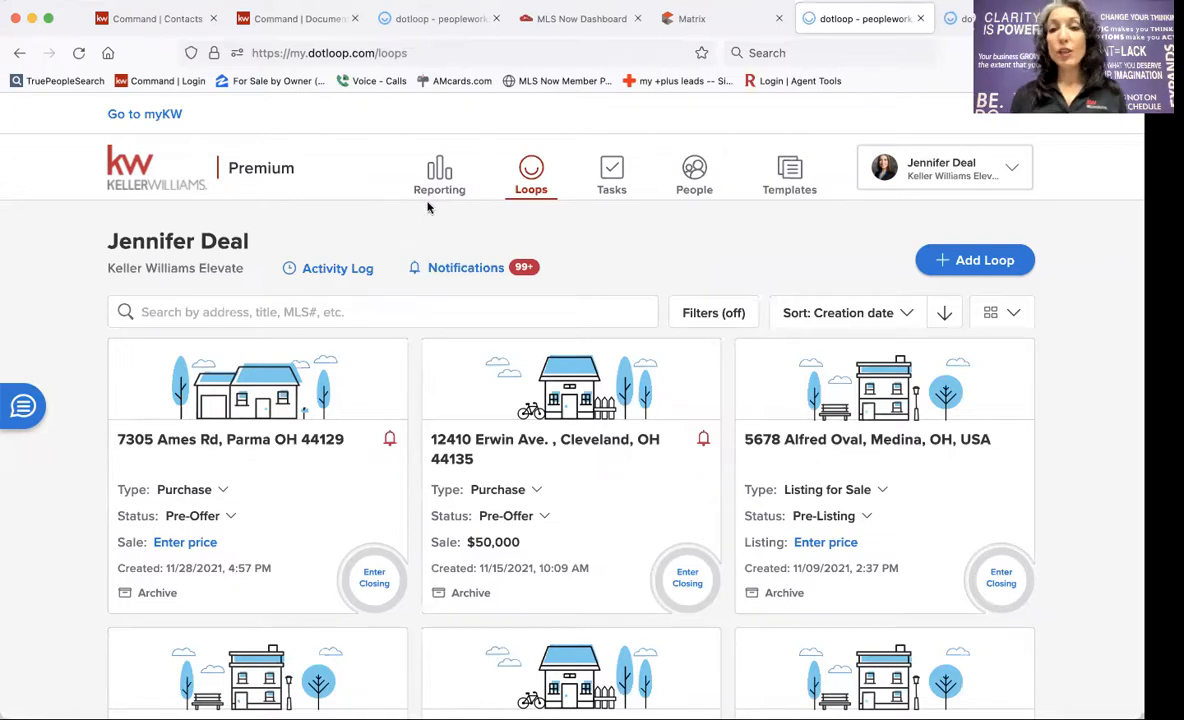
{"action": "left_click", "coordinate": [960, 262]}
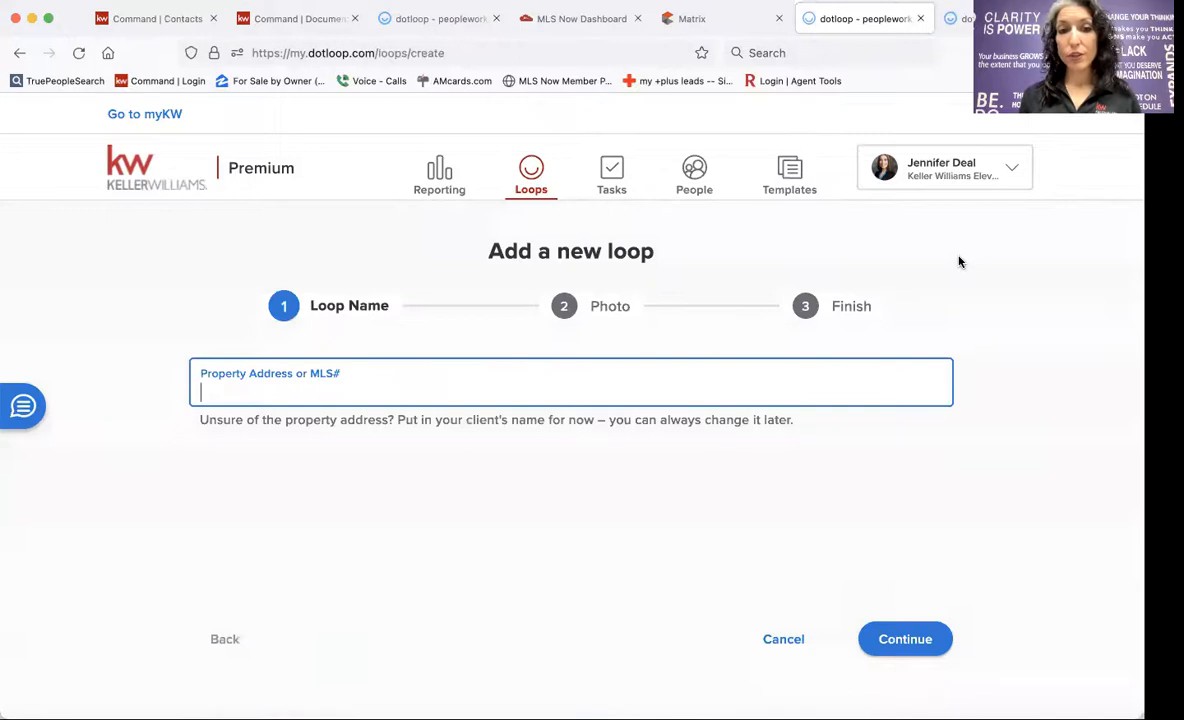
{"action": "left_click", "coordinate": [720, 20]}
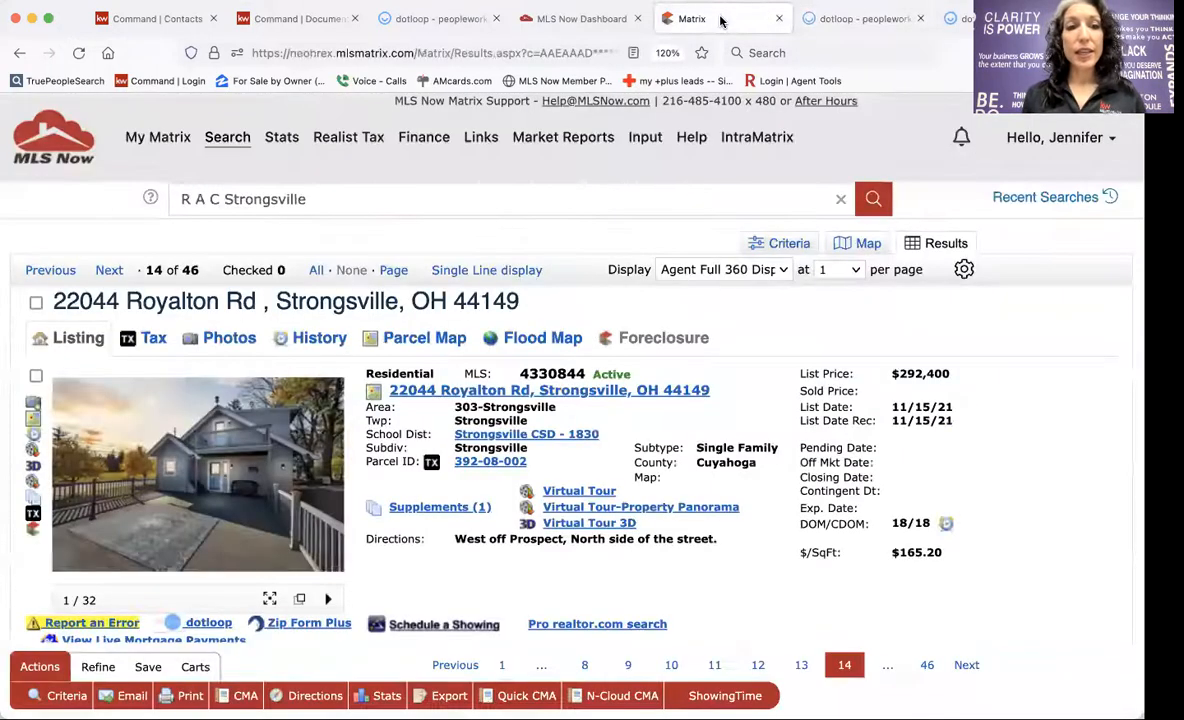
{"action": "left_click", "coordinate": [850, 18]}
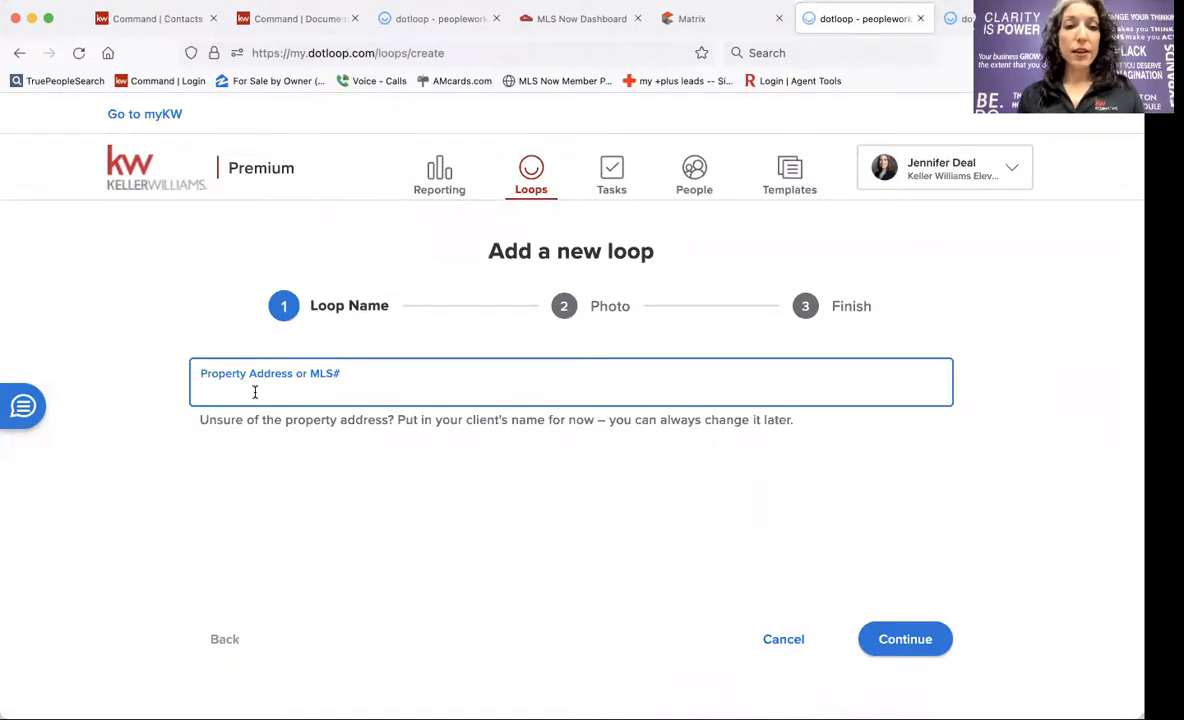
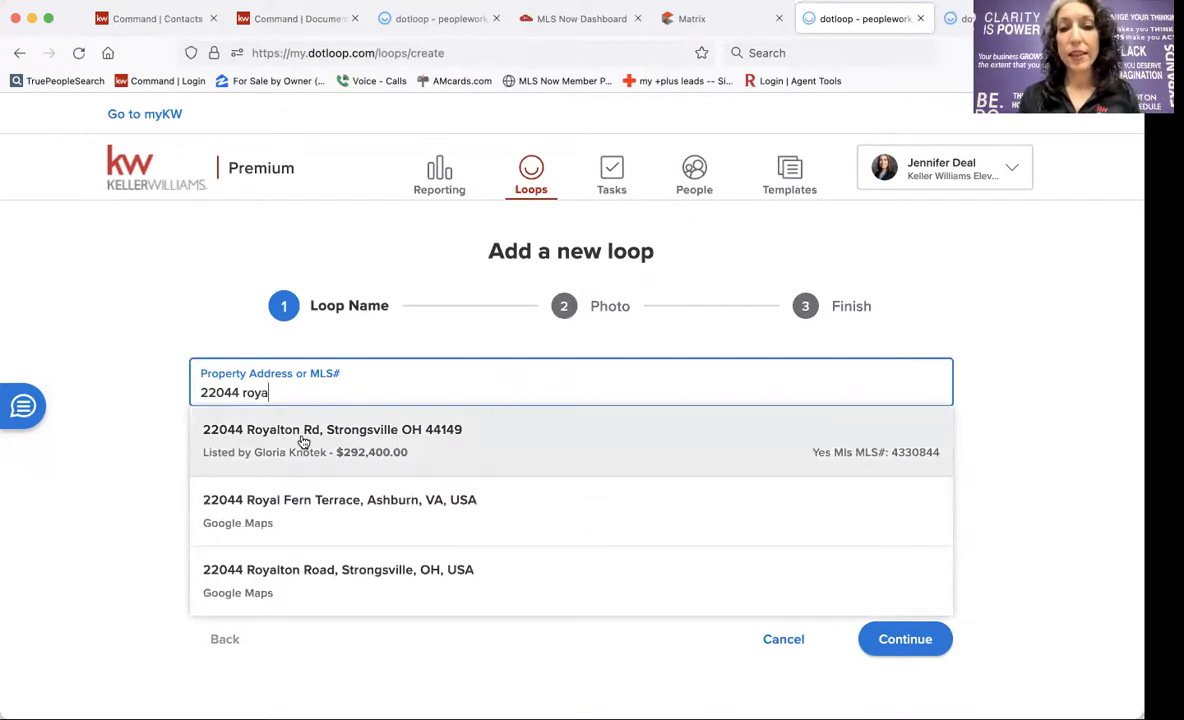
{"action": "left_click", "coordinate": [375, 465]}
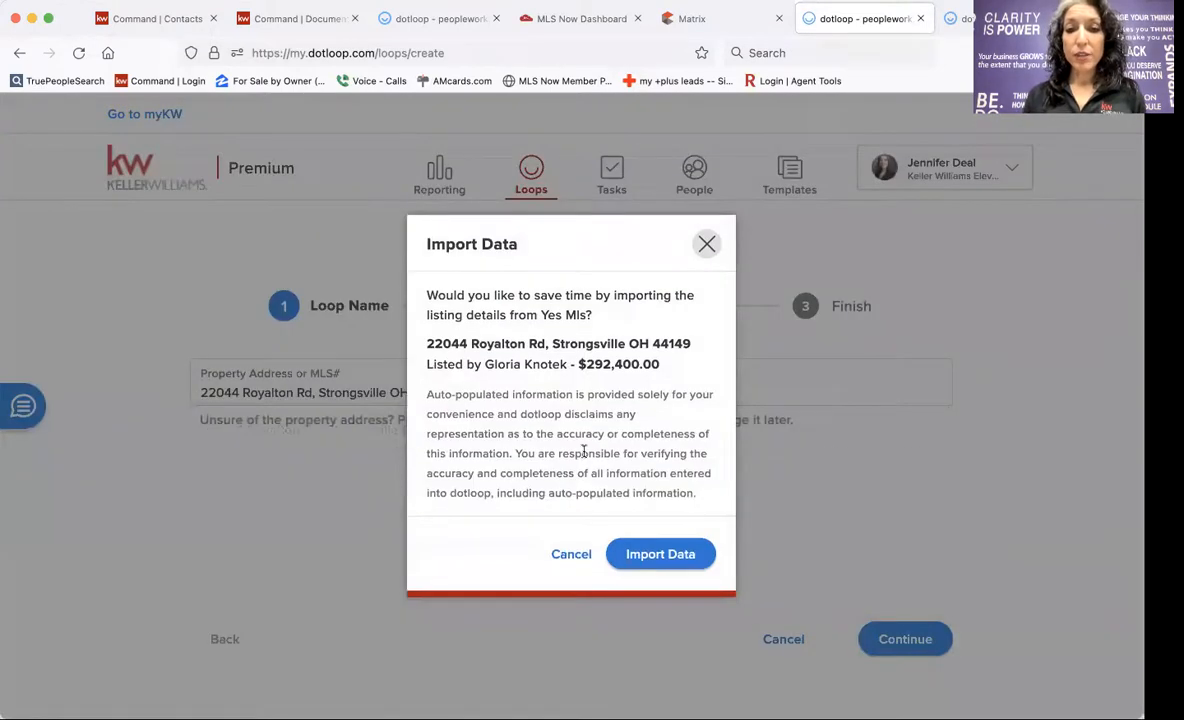
{"action": "left_click", "coordinate": [646, 553]}
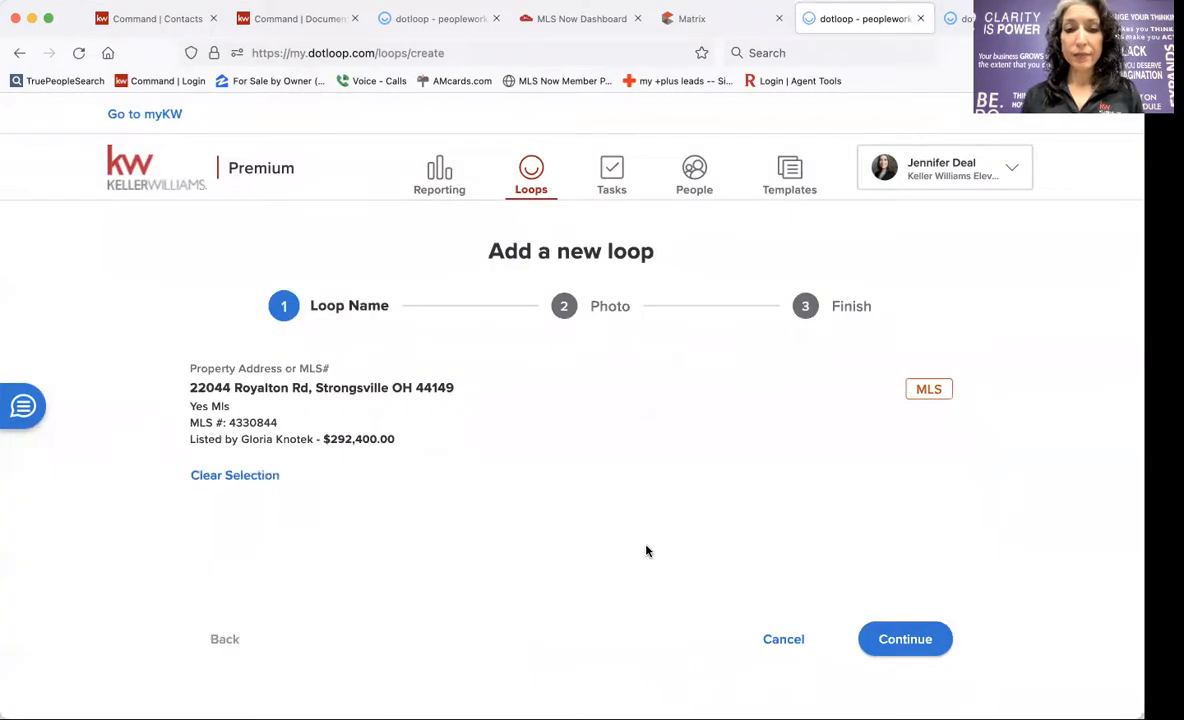
{"action": "left_click", "coordinate": [911, 640]}
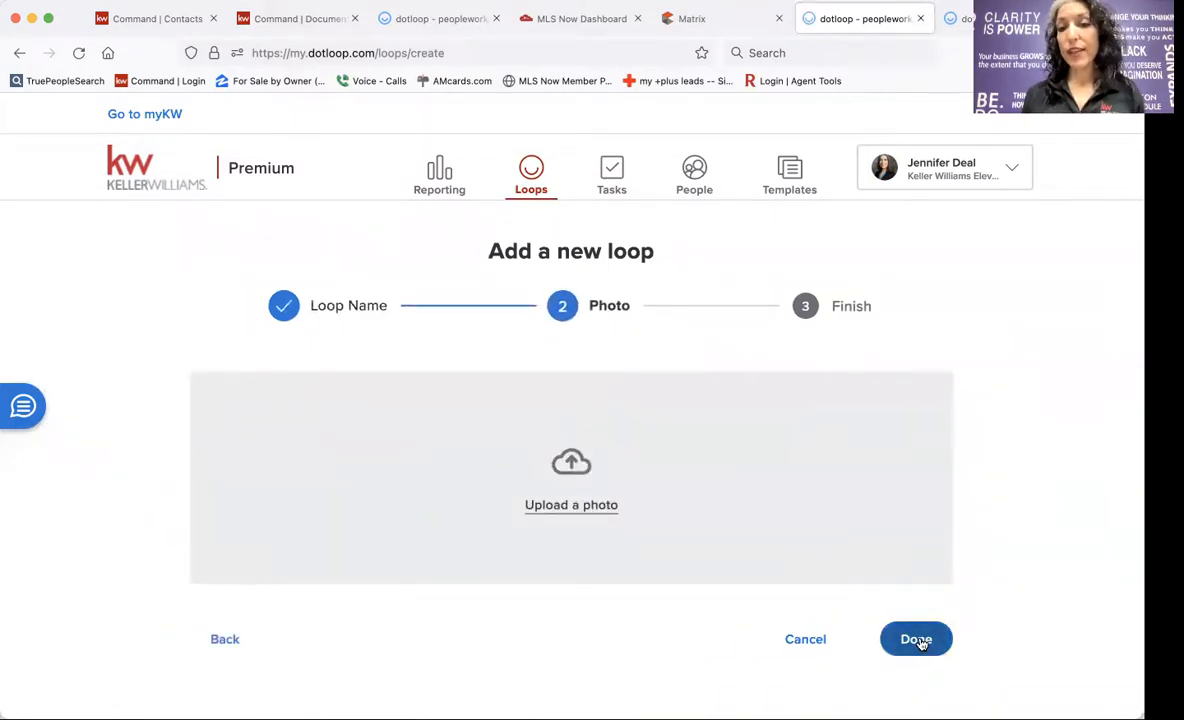
{"action": "left_click", "coordinate": [922, 640]}
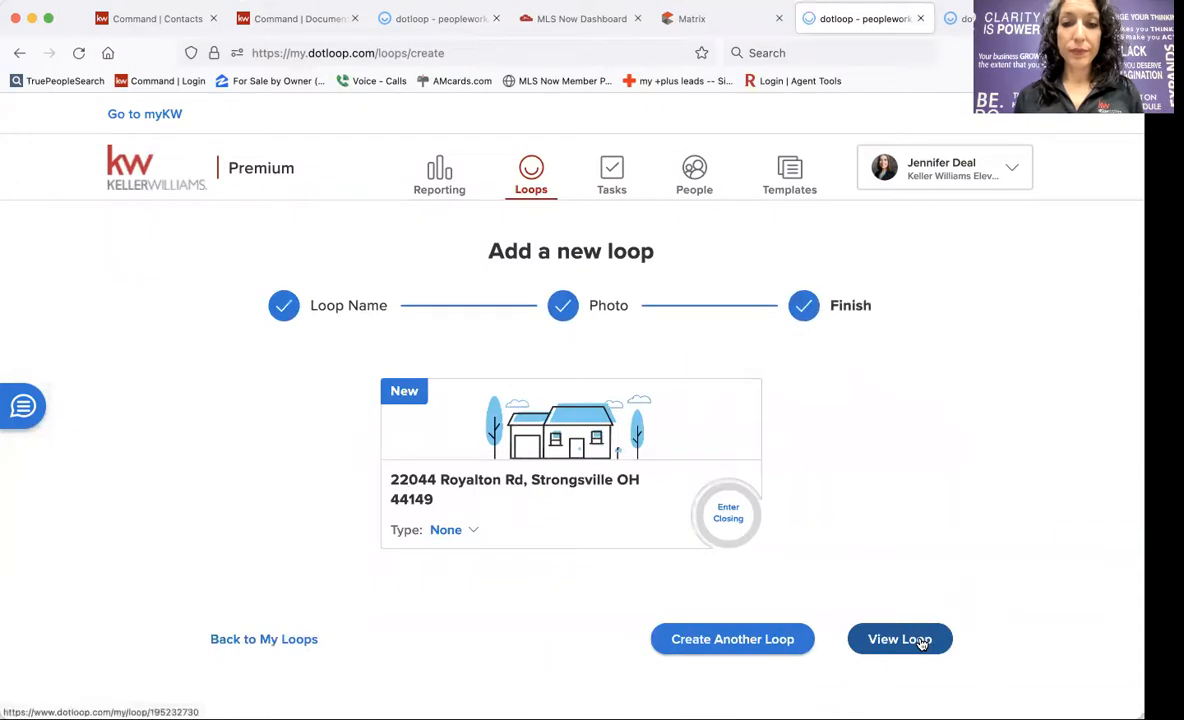
{"action": "left_click", "coordinate": [922, 640]}
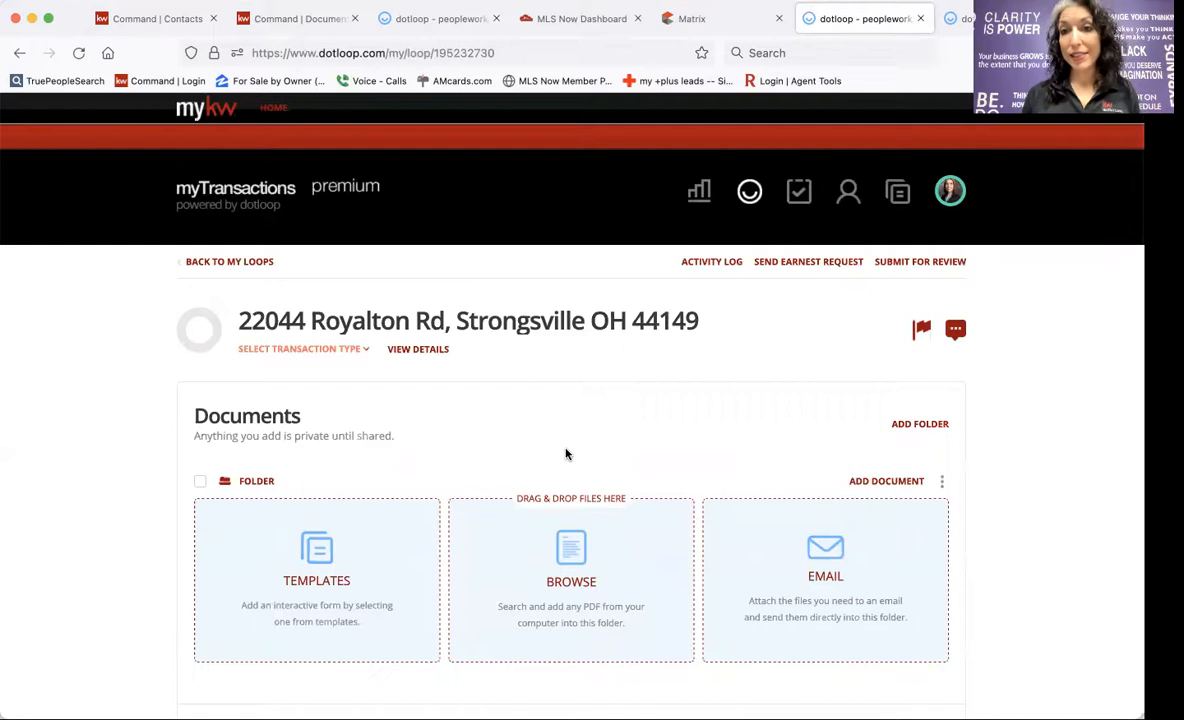
Check the loop's People list, close the stray templates page, and return to the buyer loop.
{"action": "scroll", "coordinate": [566, 454], "scroll_direction": "down", "scroll_amount": 5}
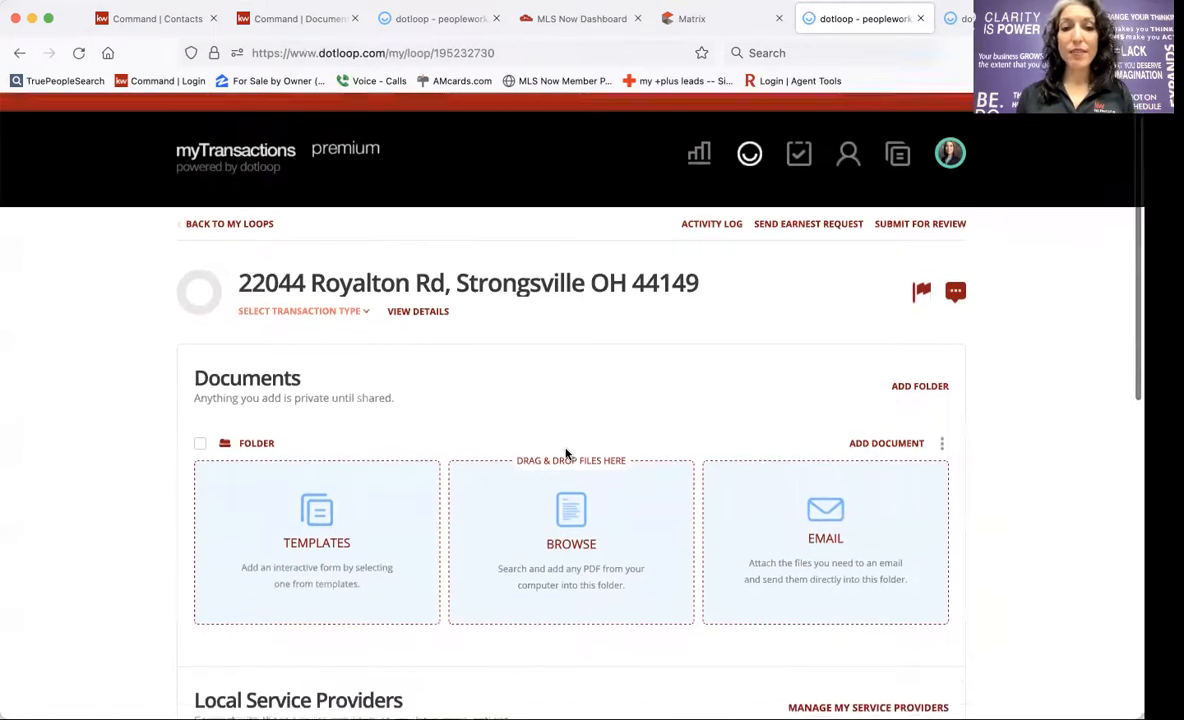
{"action": "scroll", "coordinate": [566, 454], "scroll_direction": "down", "scroll_amount": 8}
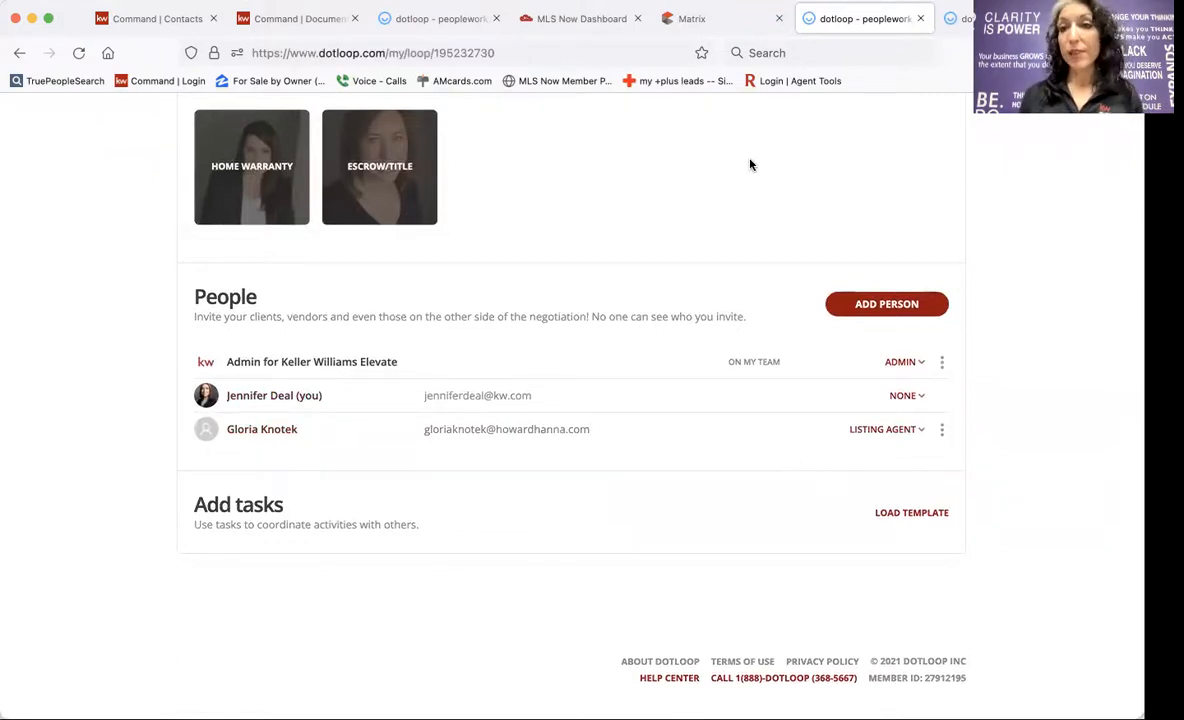
{"action": "left_click", "coordinate": [955, 22]}
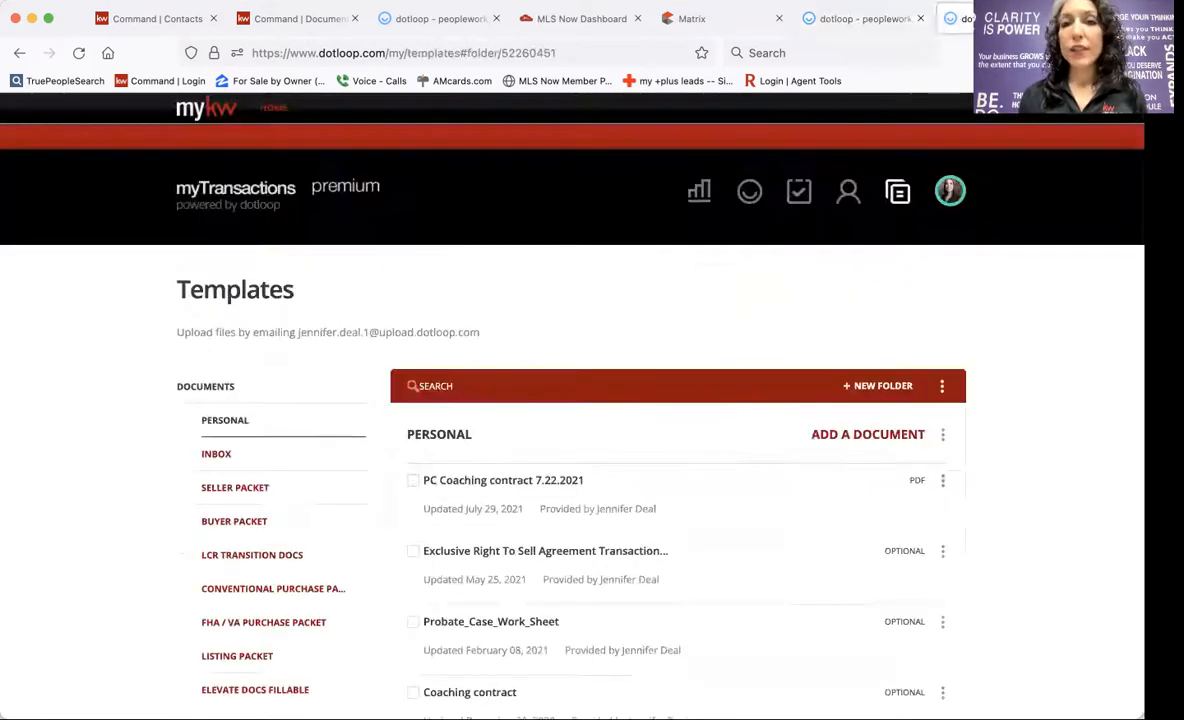
{"action": "left_click", "coordinate": [1062, 18]}
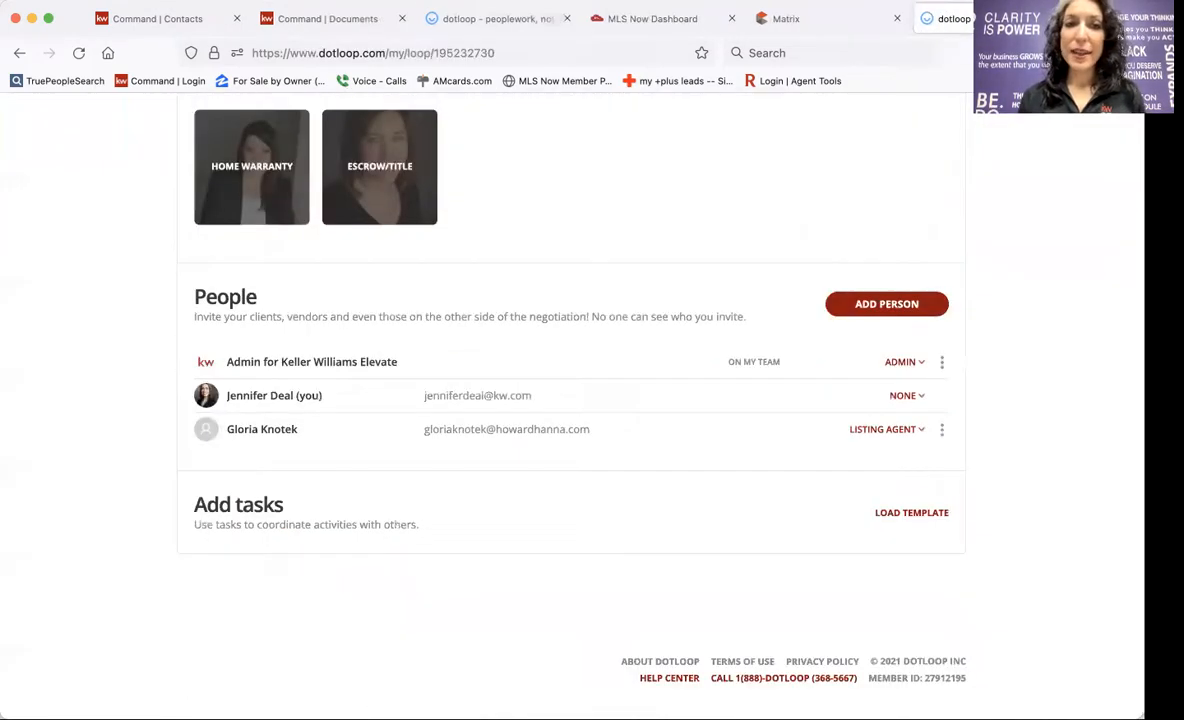
{"action": "left_click", "coordinate": [460, 23]}
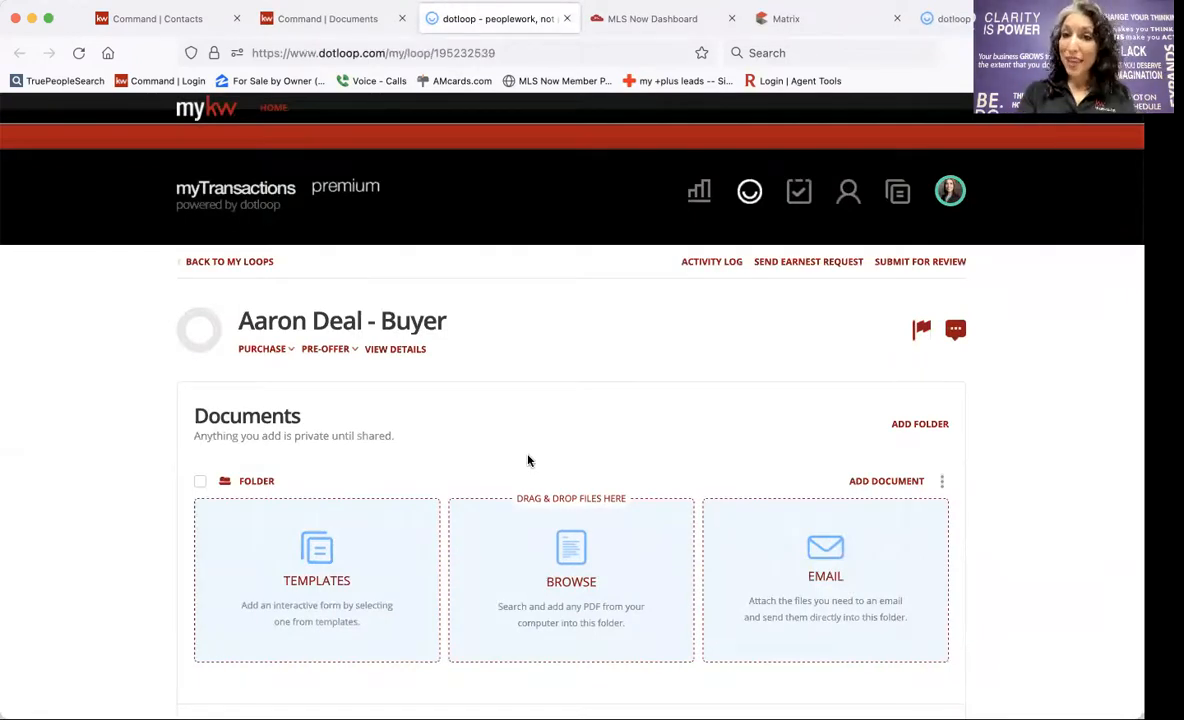
{"action": "scroll", "coordinate": [529, 460], "scroll_direction": "down", "scroll_amount": 1}
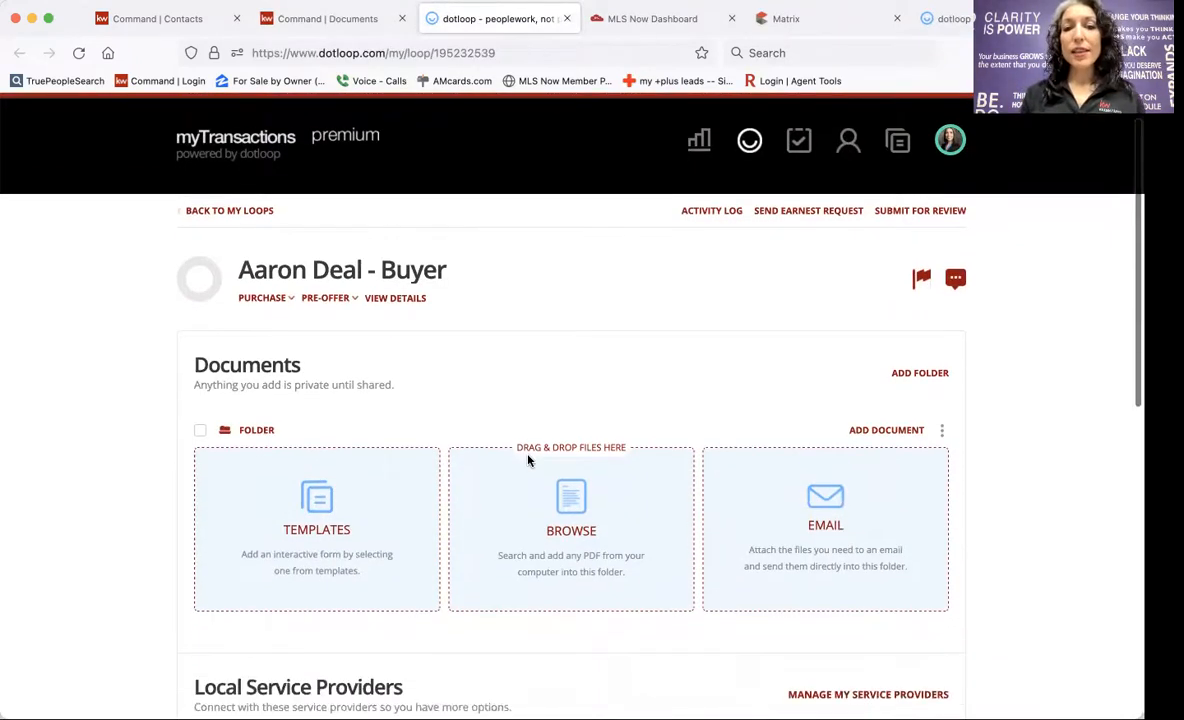
{"action": "scroll", "coordinate": [489, 365], "scroll_direction": "down", "scroll_amount": 10}
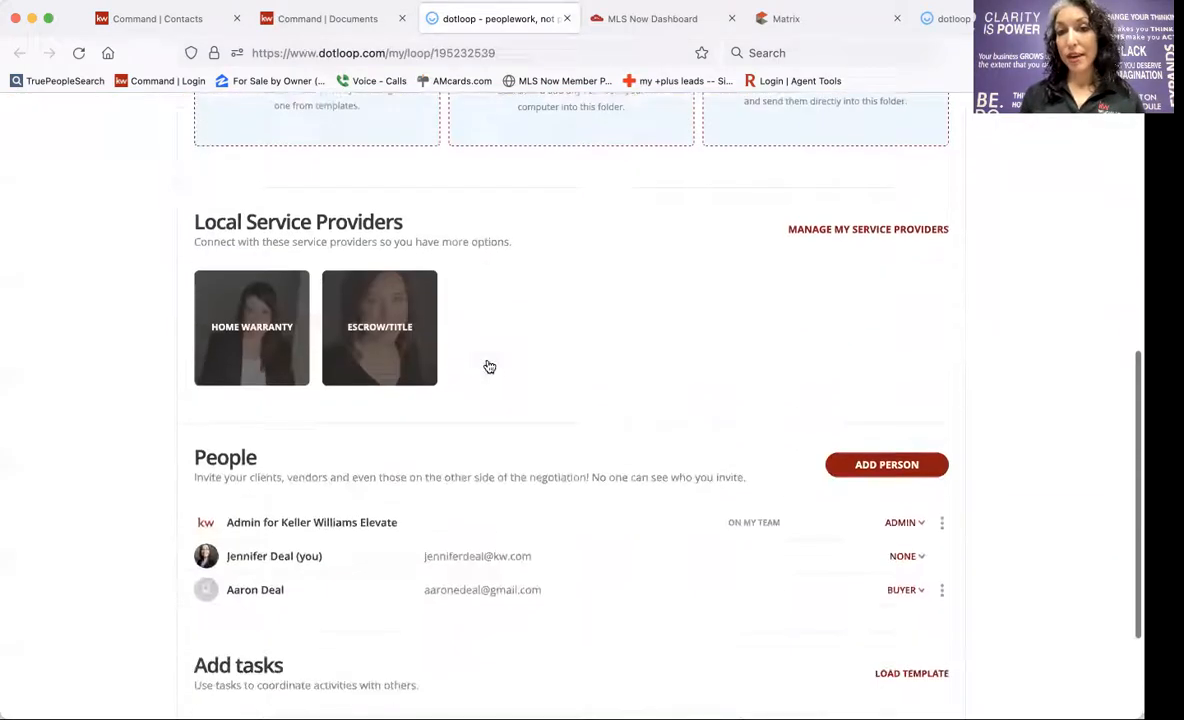
{"action": "scroll", "coordinate": [489, 365], "scroll_direction": "down", "scroll_amount": 2}
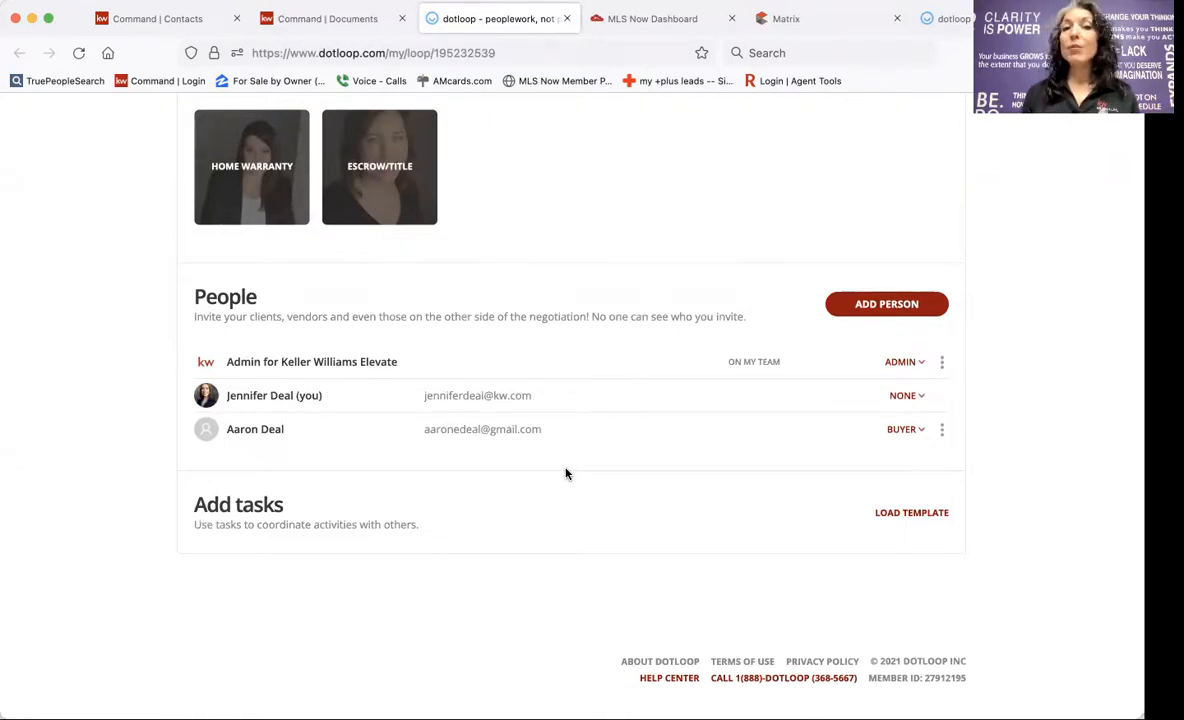
{"action": "scroll", "coordinate": [566, 474], "scroll_direction": "up", "scroll_amount": 10}
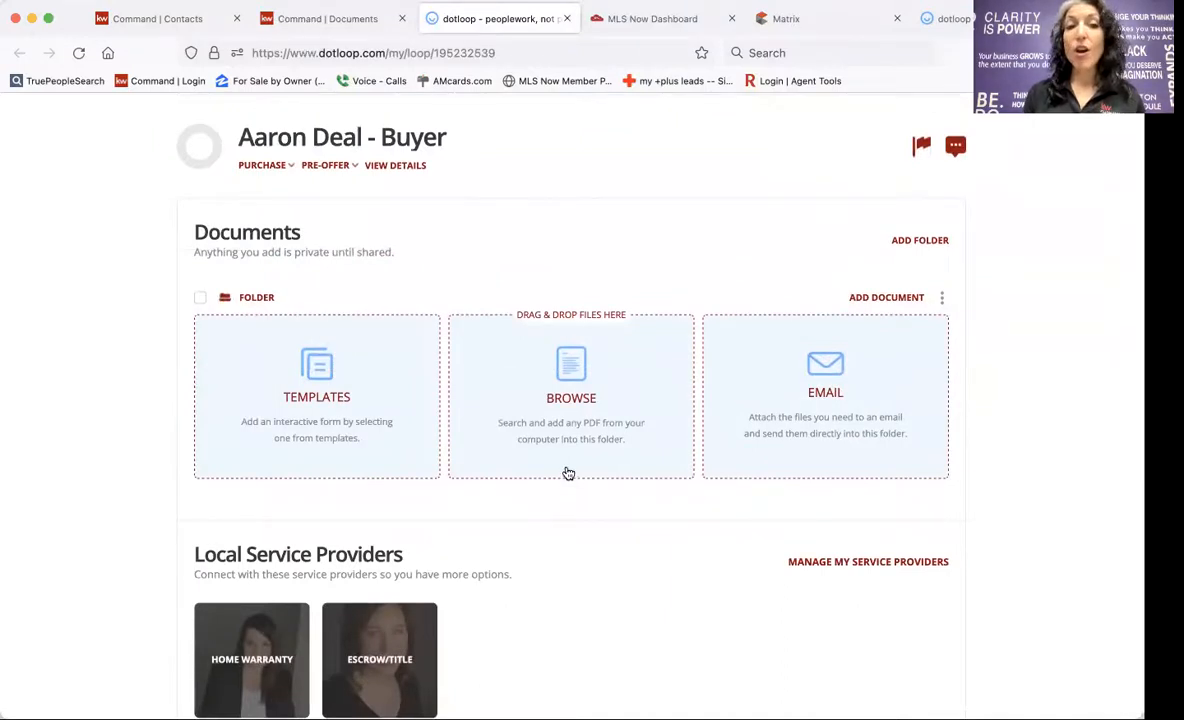
Open the loop's details and copy MLS number 4330844 from the Matrix listing.
{"action": "left_click", "coordinate": [396, 168]}
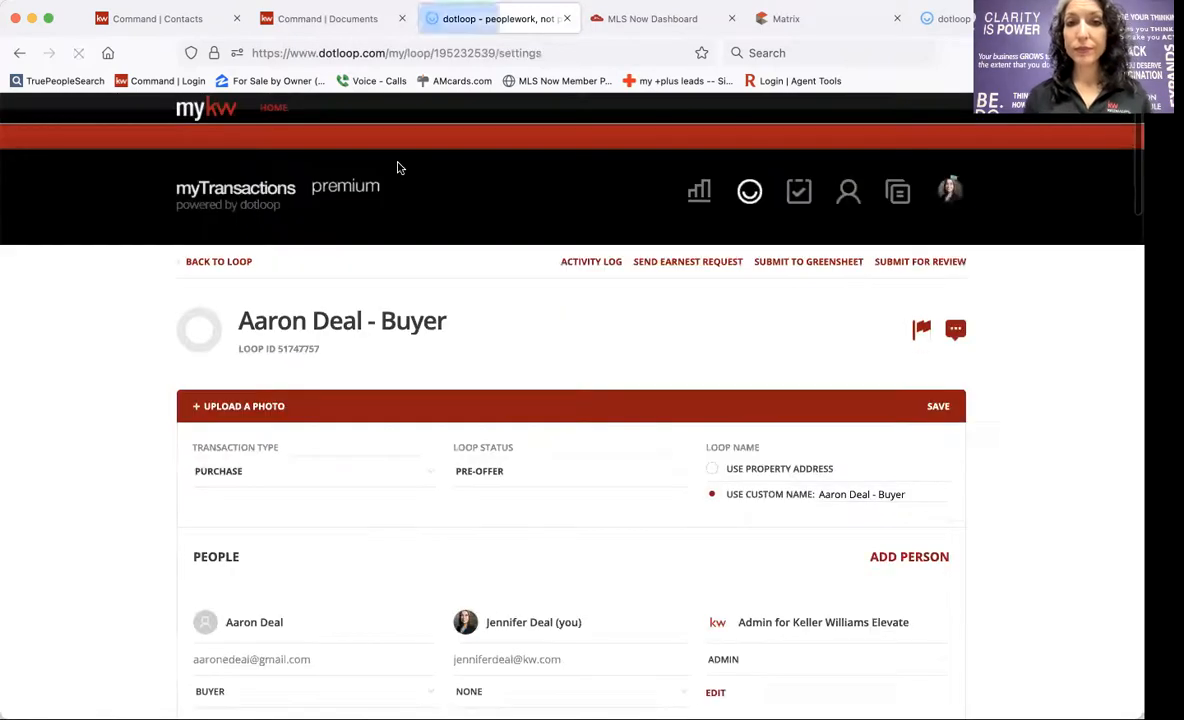
{"action": "left_click", "coordinate": [786, 20]}
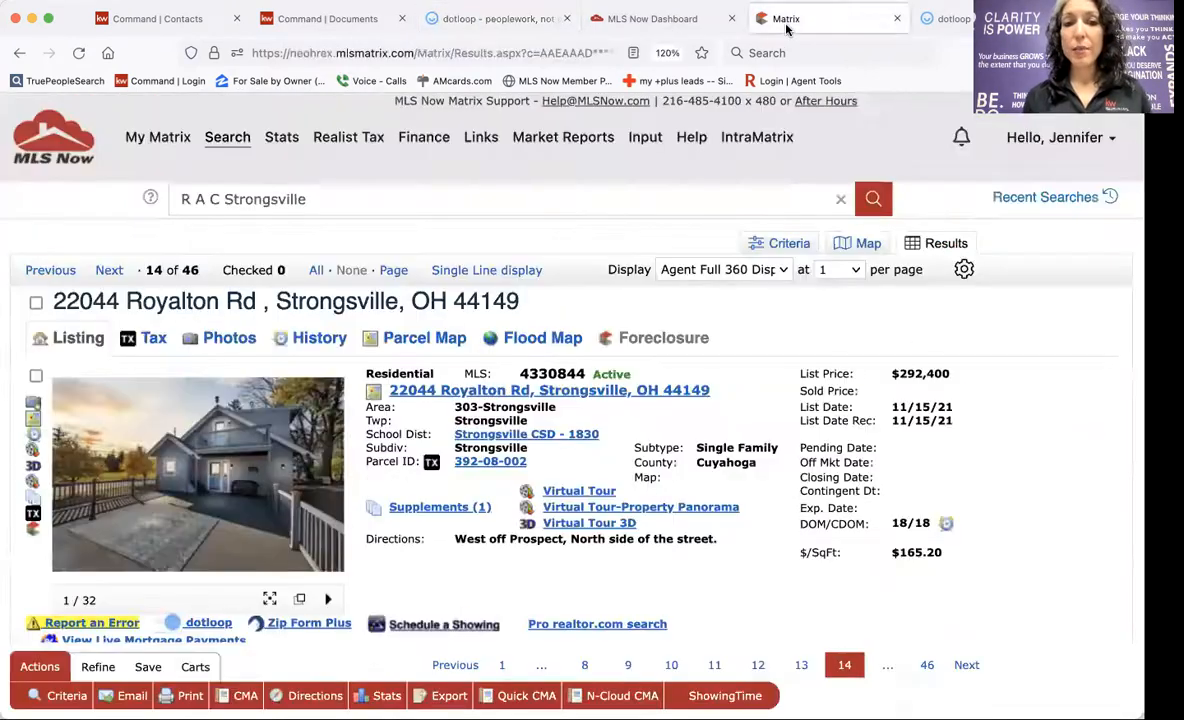
{"action": "double_click", "coordinate": [551, 373]}
{"action": "key", "text": "super+c"}
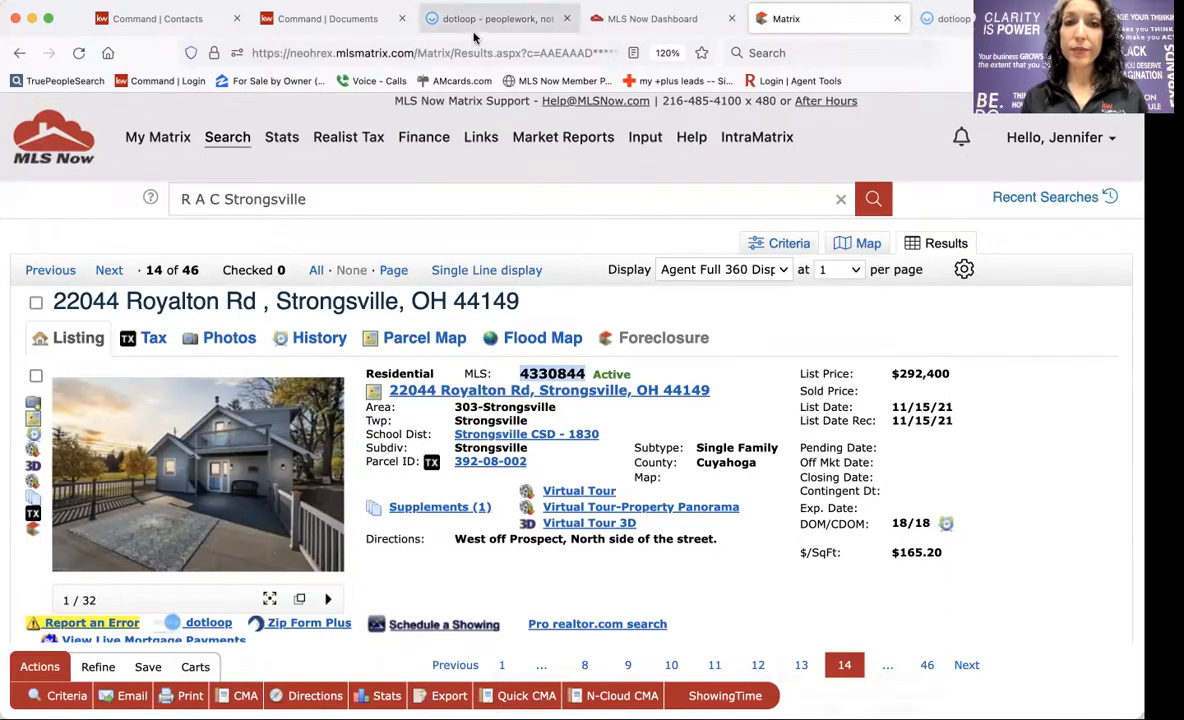
{"action": "left_click", "coordinate": [443, 22]}
{"action": "scroll", "coordinate": [497, 413], "scroll_direction": "down", "scroll_amount": 10}
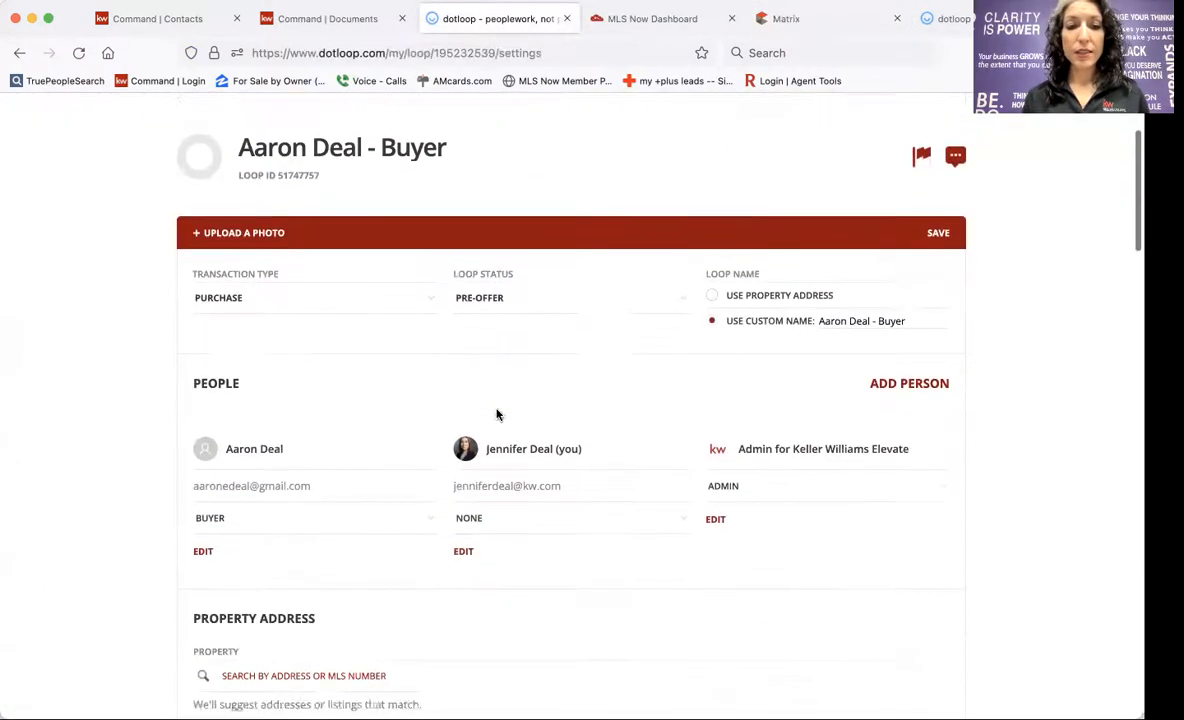
{"action": "left_click", "coordinate": [296, 270]}
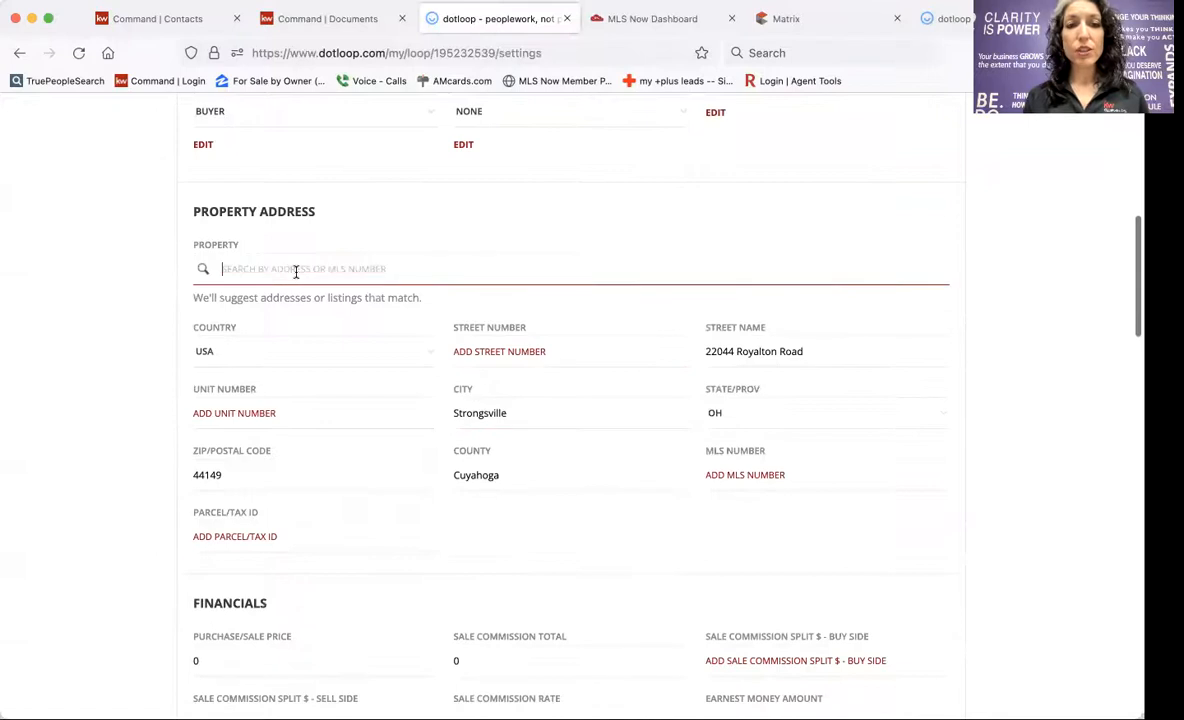
{"action": "type", "text": "v"}
{"action": "key", "text": "BackSpace"}
{"action": "key", "text": "super+v"}
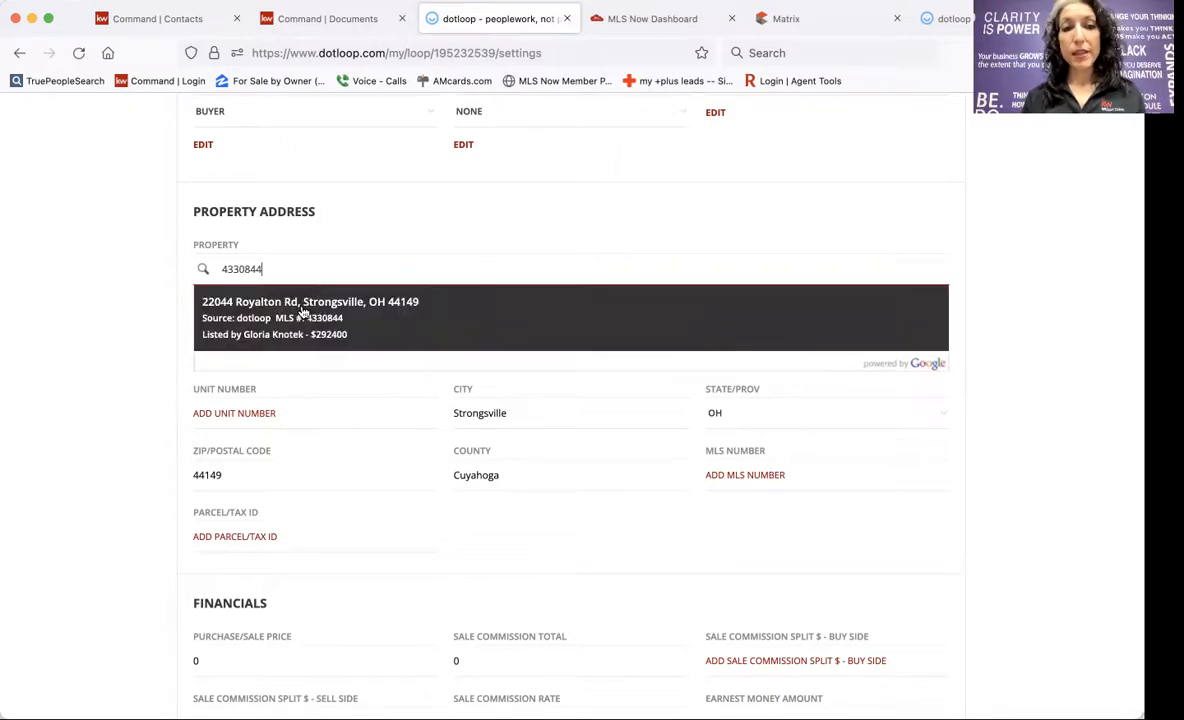
{"action": "left_click", "coordinate": [303, 313]}
{"action": "left_click", "coordinate": [318, 384]}
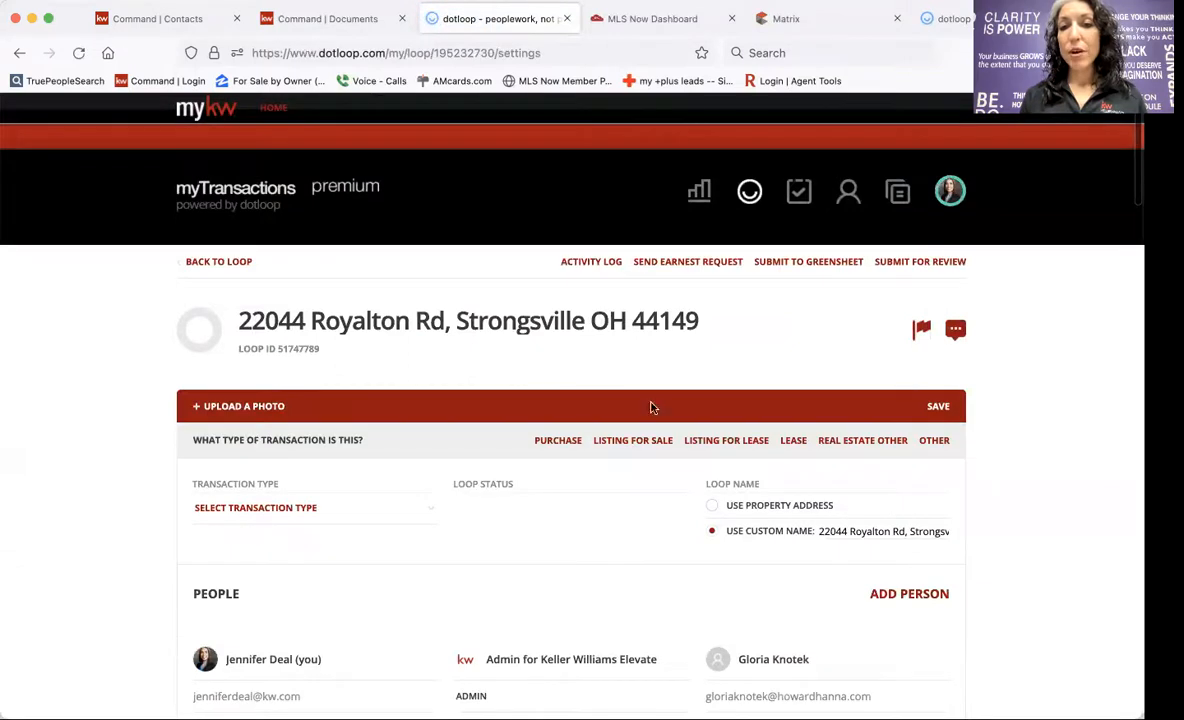
Use the property address as the loop name, save the settings, and return to the loop.
{"action": "left_click", "coordinate": [713, 507]}
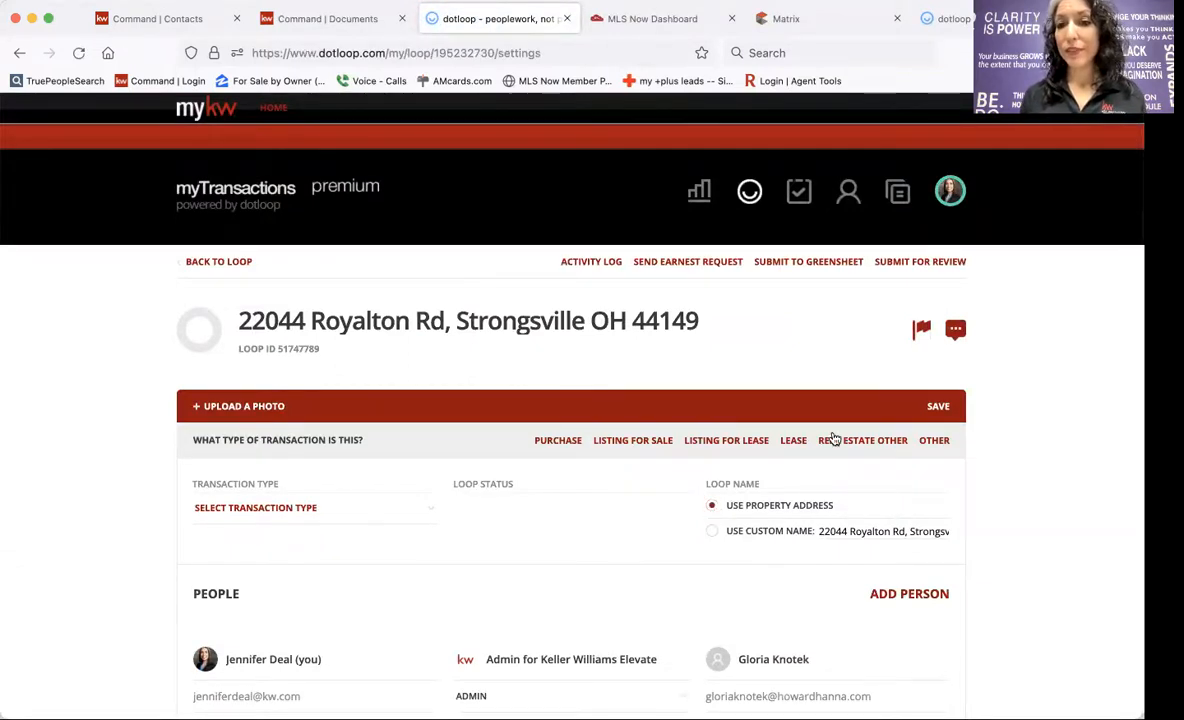
{"action": "left_click", "coordinate": [945, 407]}
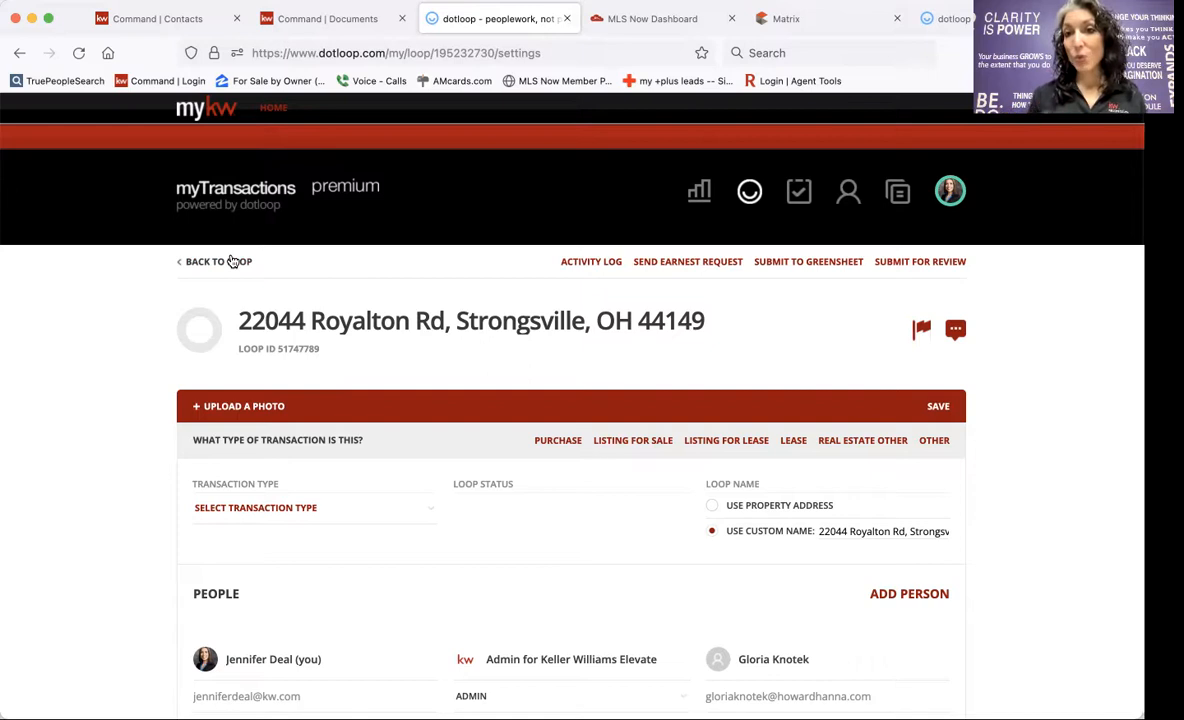
{"action": "left_click", "coordinate": [231, 261]}
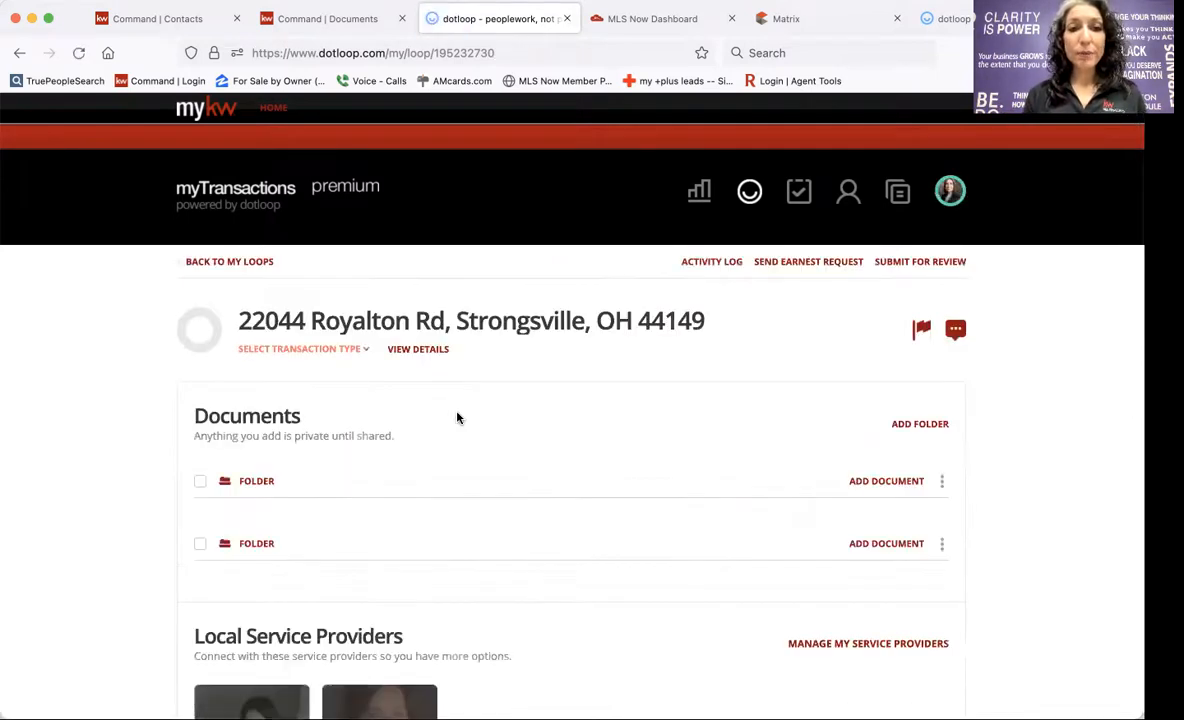
Archive the second, empty folder in the loop's Documents section.
{"action": "left_click", "coordinate": [338, 348]}
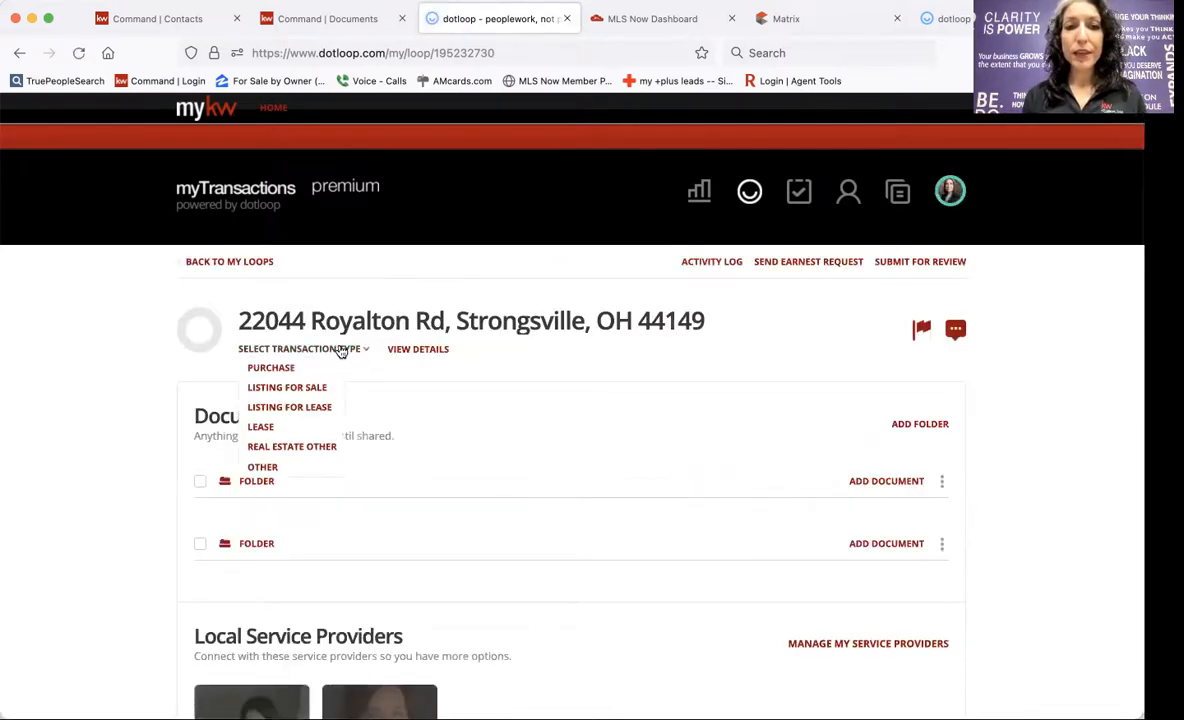
{"action": "left_click", "coordinate": [153, 486]}
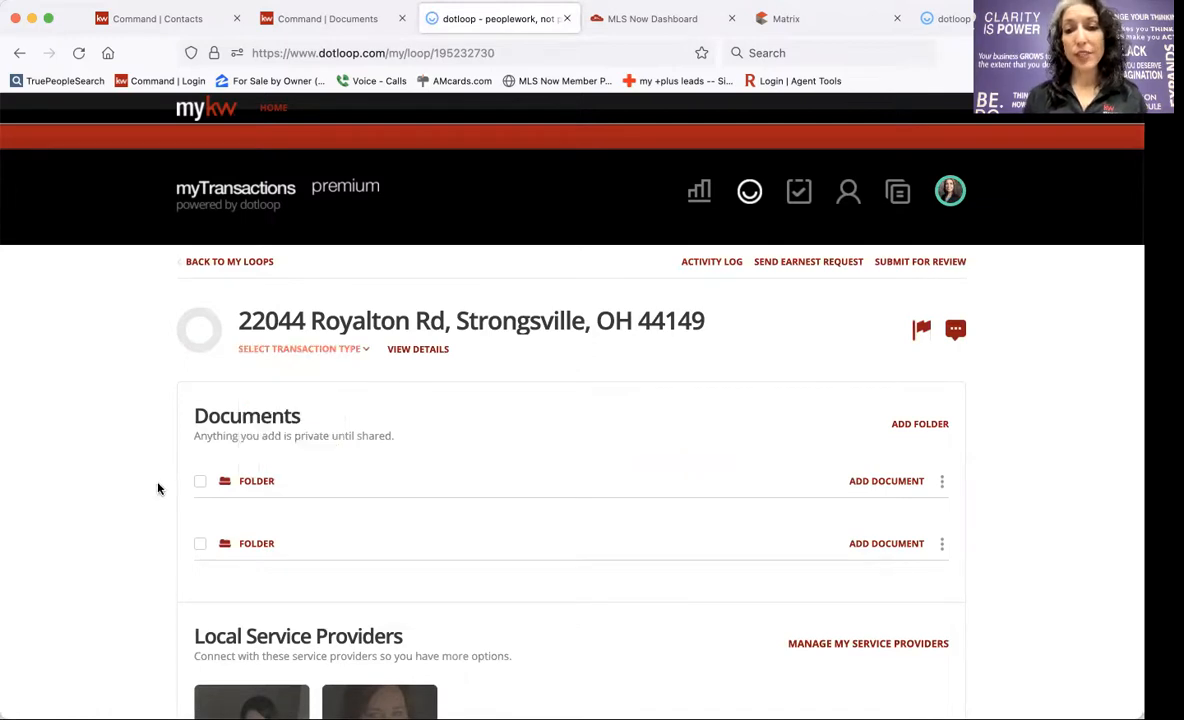
{"action": "left_click", "coordinate": [941, 542]}
{"action": "left_click", "coordinate": [919, 645]}
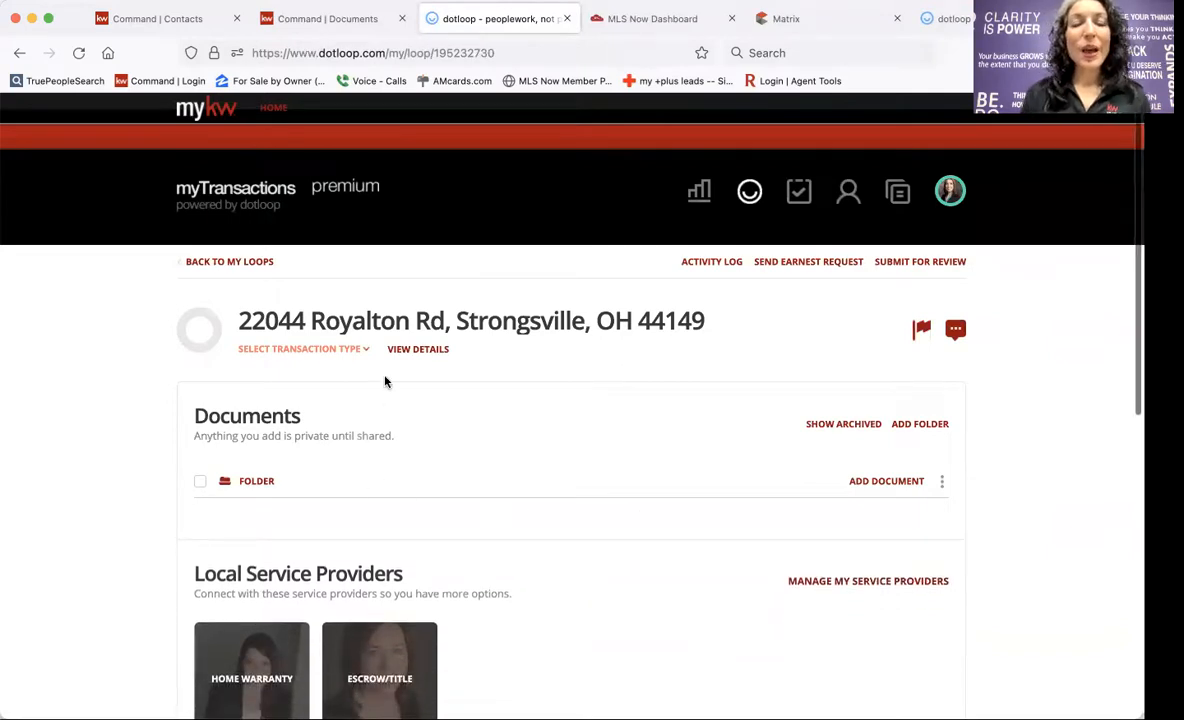
Set the loop's transaction type to Purchase and its status to Pre-Offer.
{"action": "left_click", "coordinate": [305, 352]}
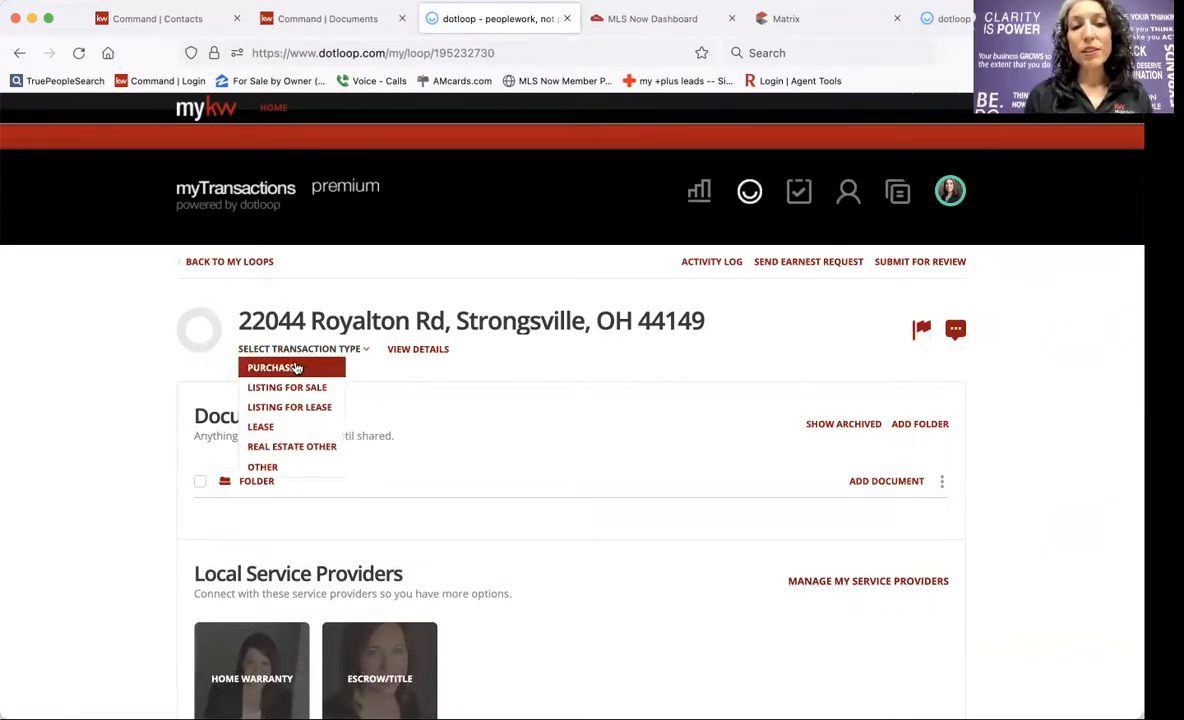
{"action": "left_click", "coordinate": [273, 367]}
{"action": "left_click", "coordinate": [343, 350]}
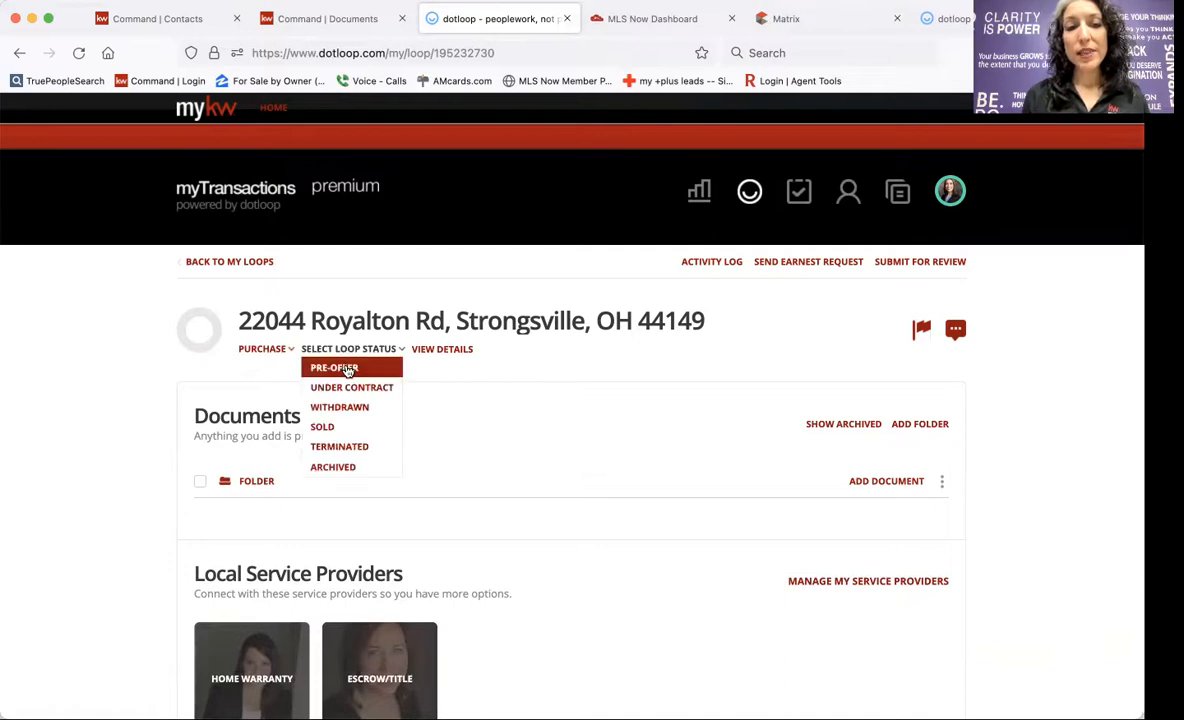
{"action": "left_click", "coordinate": [336, 367]}
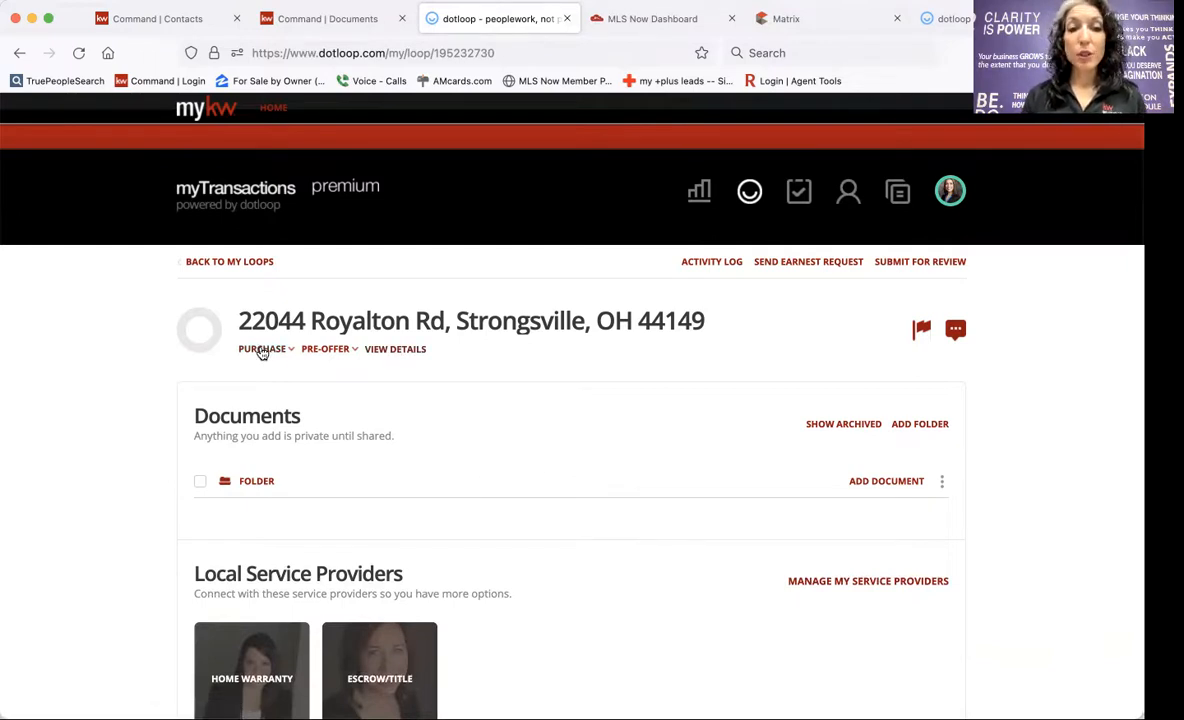
{"action": "scroll", "coordinate": [438, 347], "scroll_direction": "down", "scroll_amount": 9}
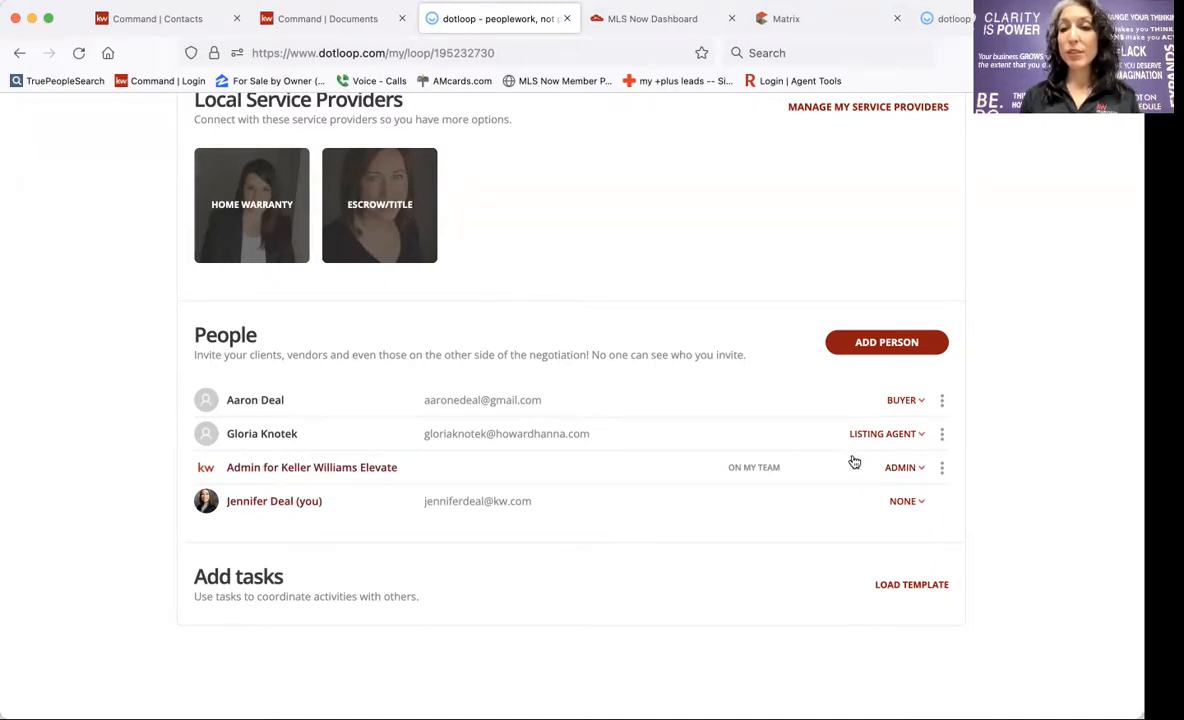
Change your own role in the People list from None to Buying Agent.
{"action": "left_click", "coordinate": [943, 434]}
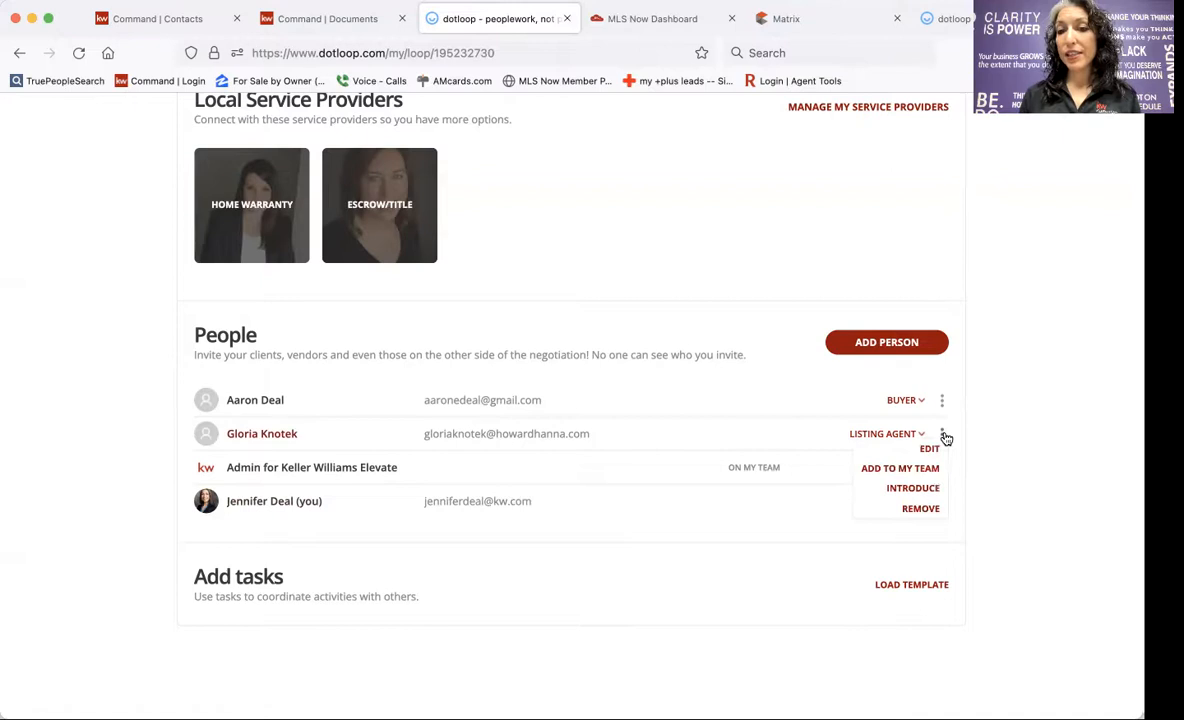
{"action": "left_click", "coordinate": [772, 564]}
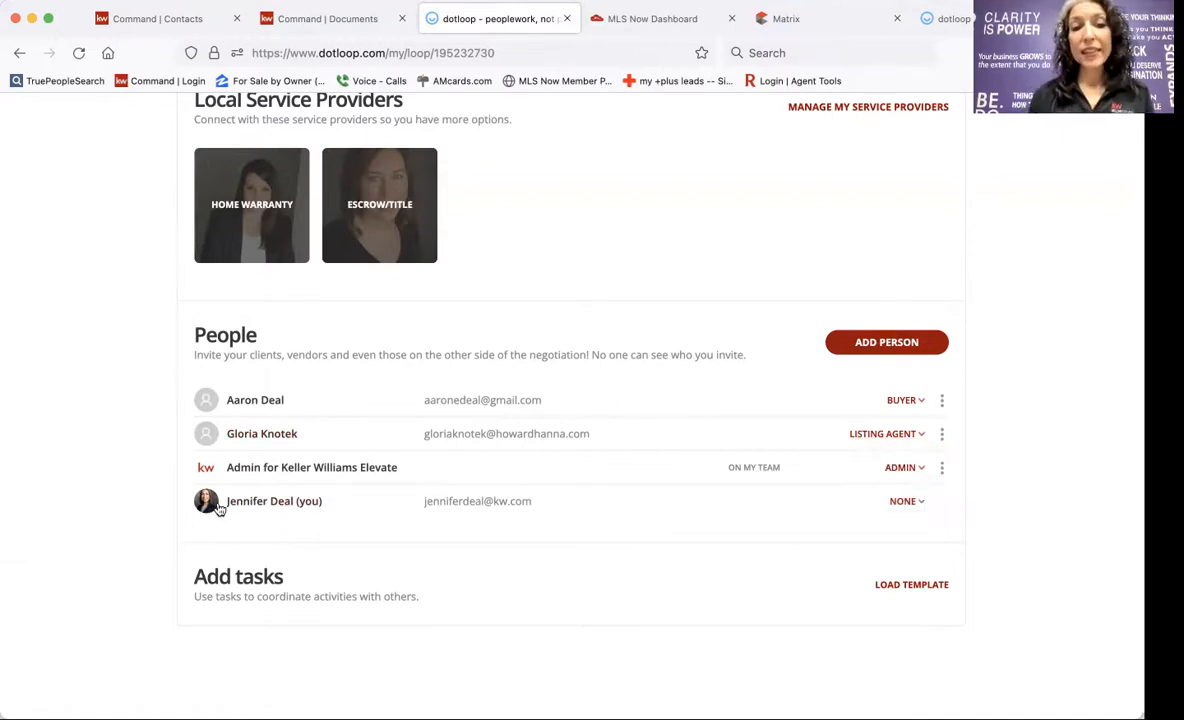
{"action": "left_click", "coordinate": [910, 502]}
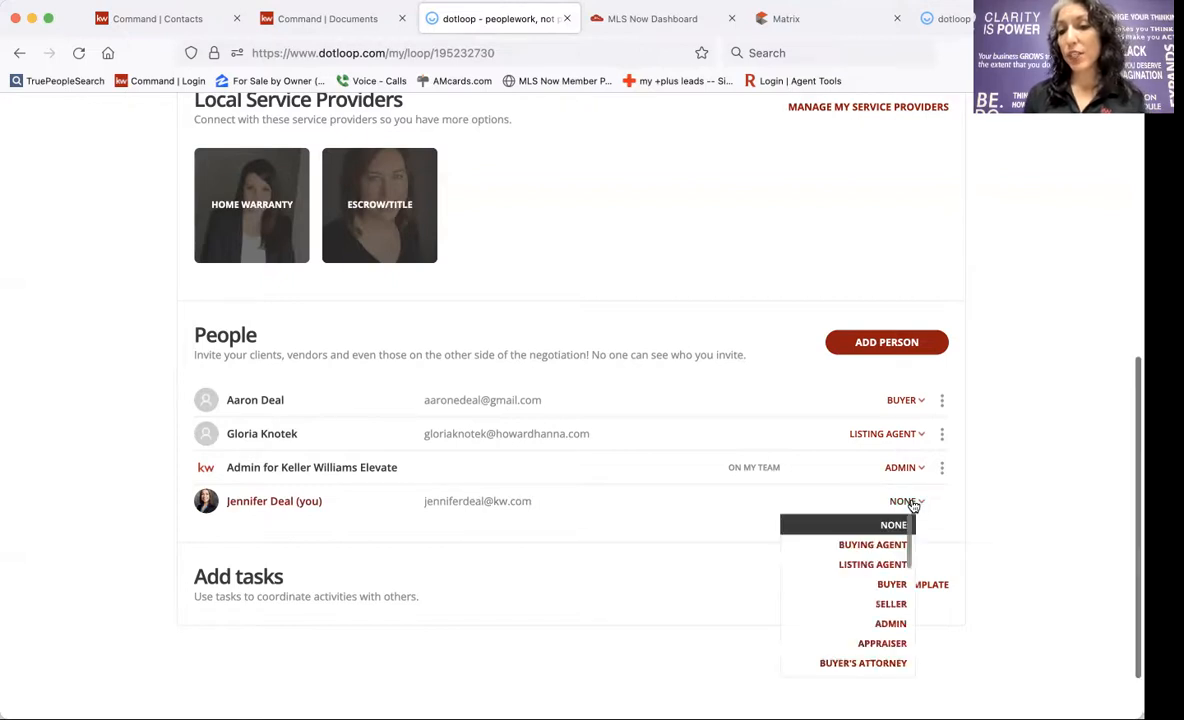
{"action": "left_click", "coordinate": [849, 545]}
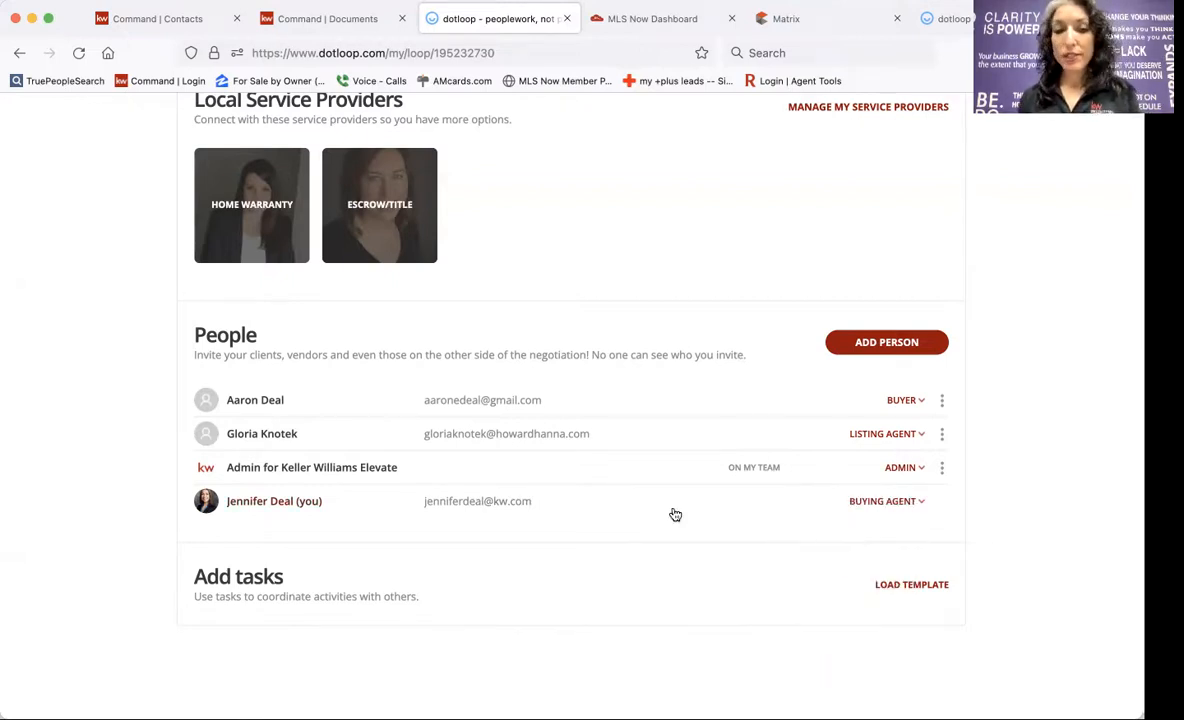
{"action": "scroll", "coordinate": [675, 514], "scroll_direction": "down", "scroll_amount": 1}
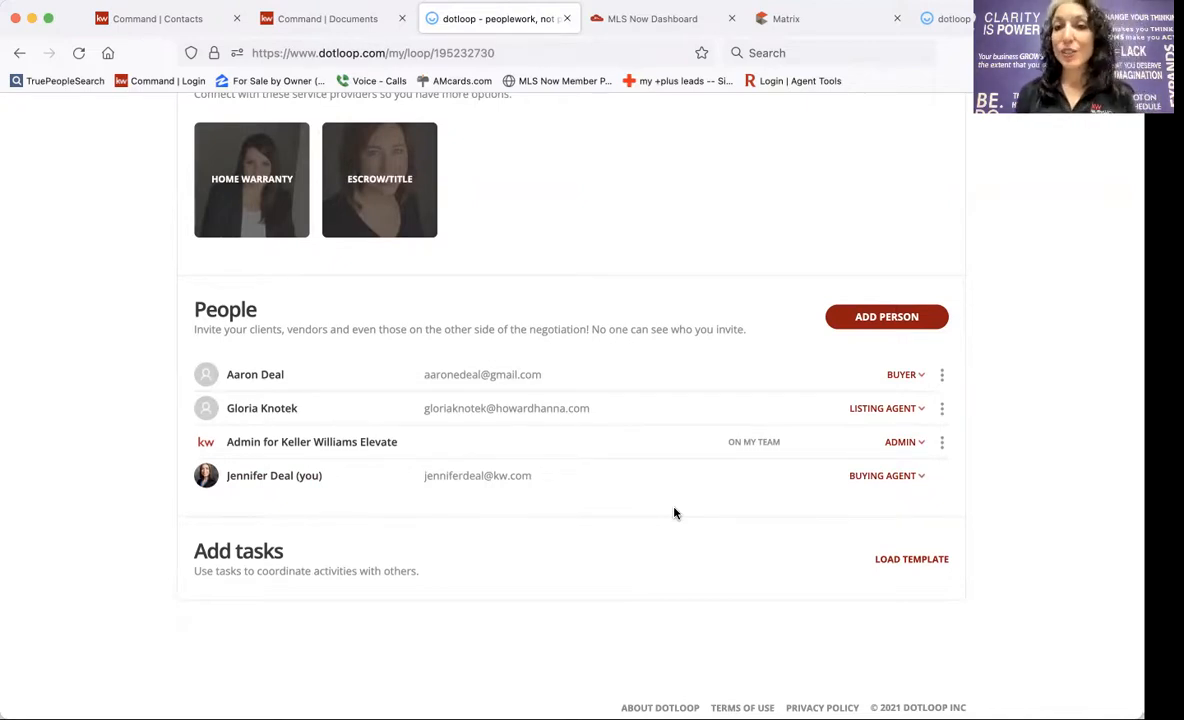
{"action": "left_click", "coordinate": [789, 22]}
{"action": "scroll", "coordinate": [691, 476], "scroll_direction": "down", "scroll_amount": 5}
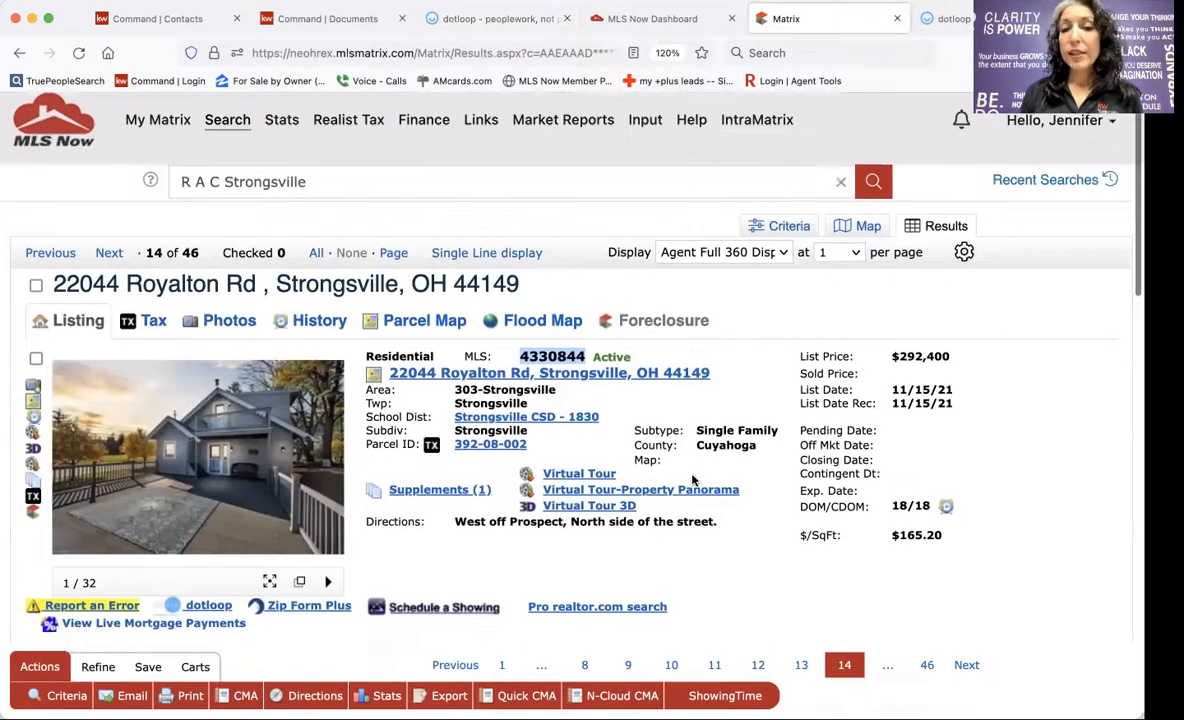
{"action": "scroll", "coordinate": [691, 476], "scroll_direction": "down", "scroll_amount": 10}
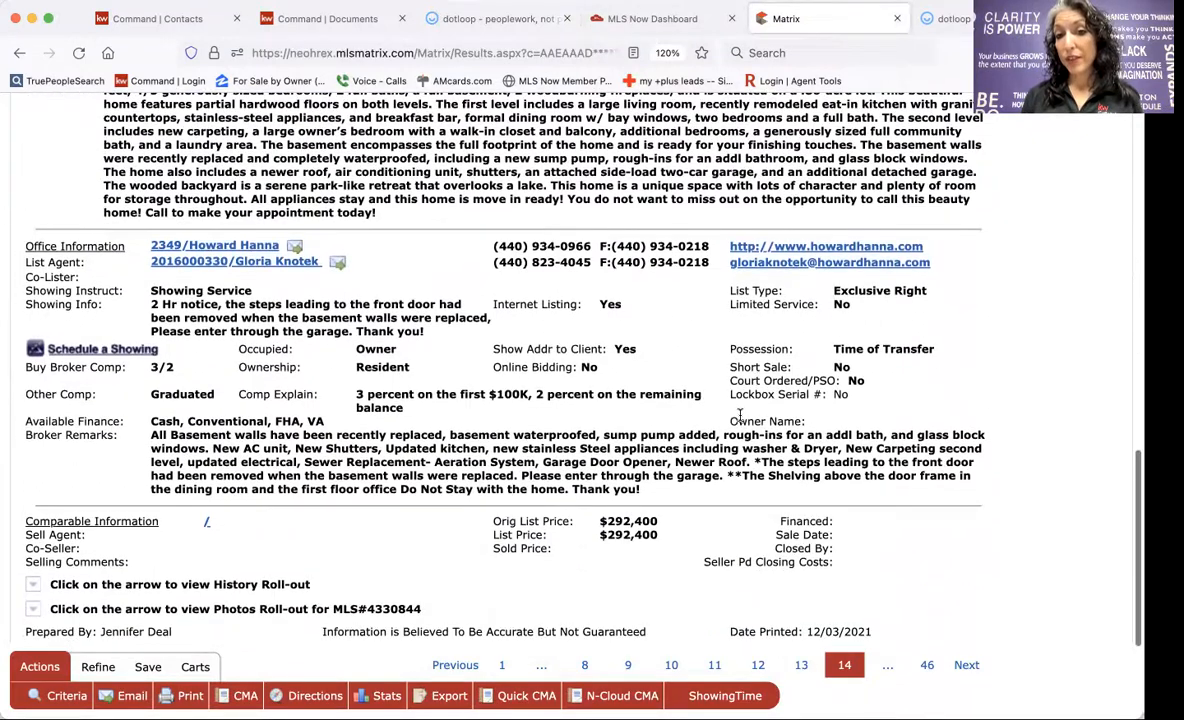
{"action": "scroll", "coordinate": [763, 396], "scroll_direction": "up", "scroll_amount": 1}
{"action": "scroll", "coordinate": [763, 396], "scroll_direction": "up", "scroll_amount": 15}
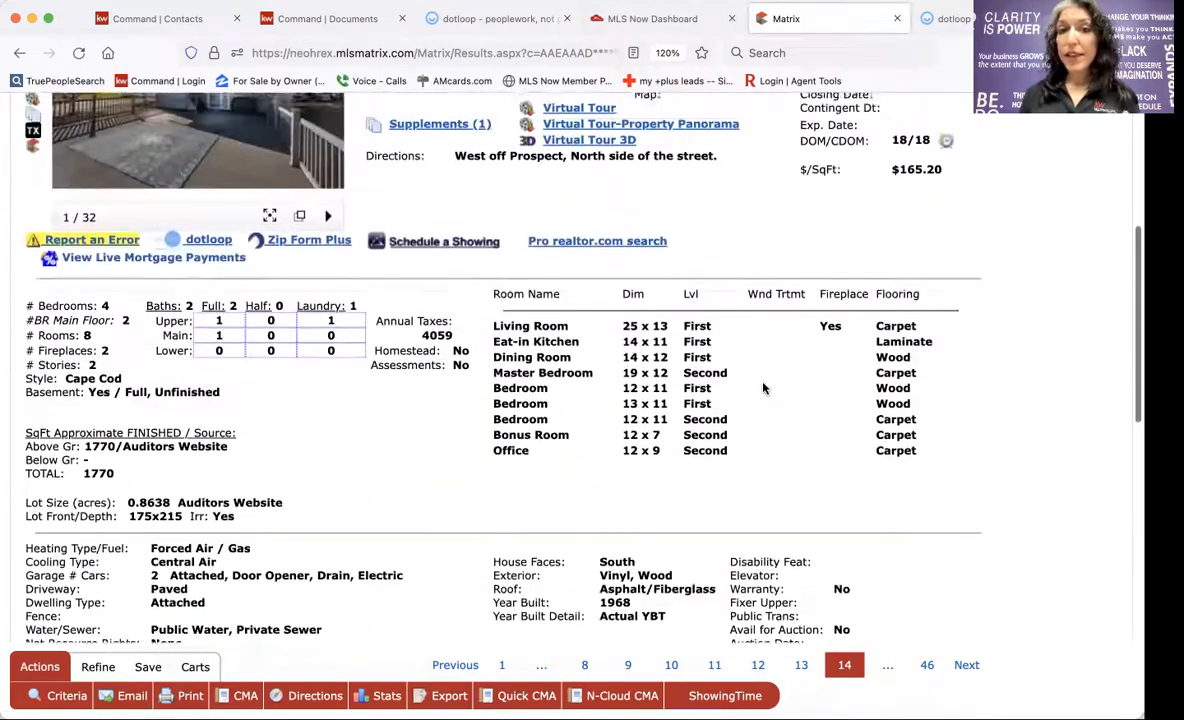
{"action": "scroll", "coordinate": [763, 382], "scroll_direction": "up", "scroll_amount": 1}
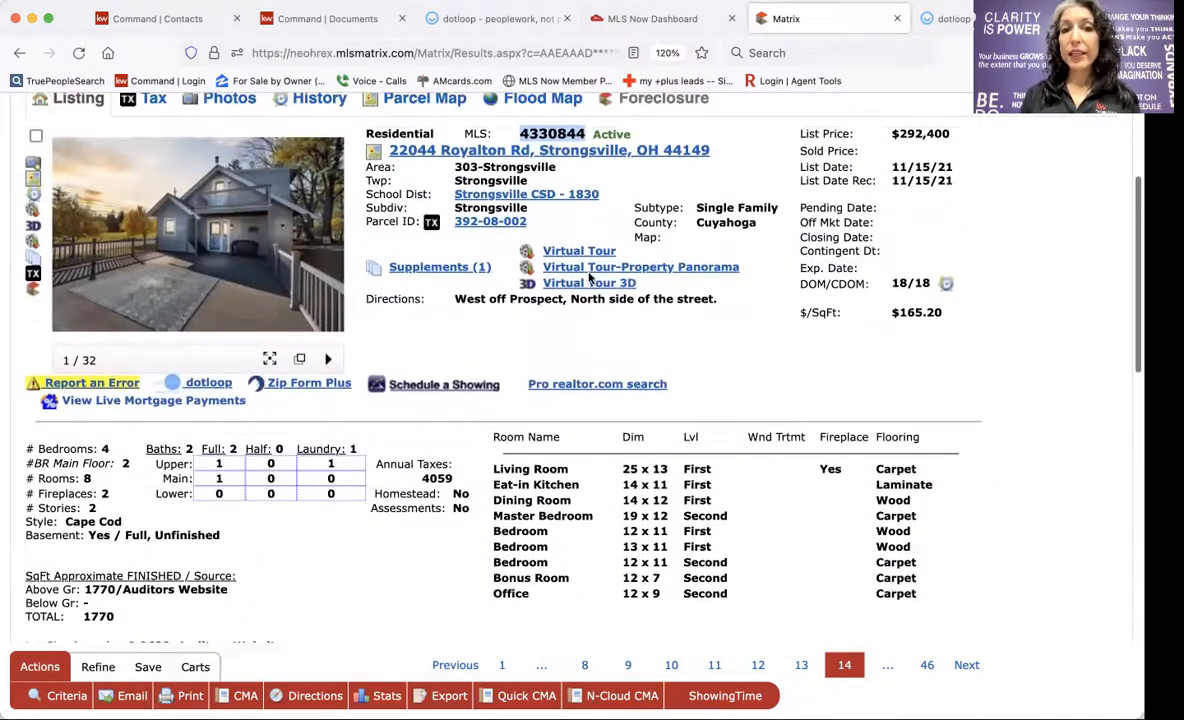
{"action": "left_click", "coordinate": [490, 222]}
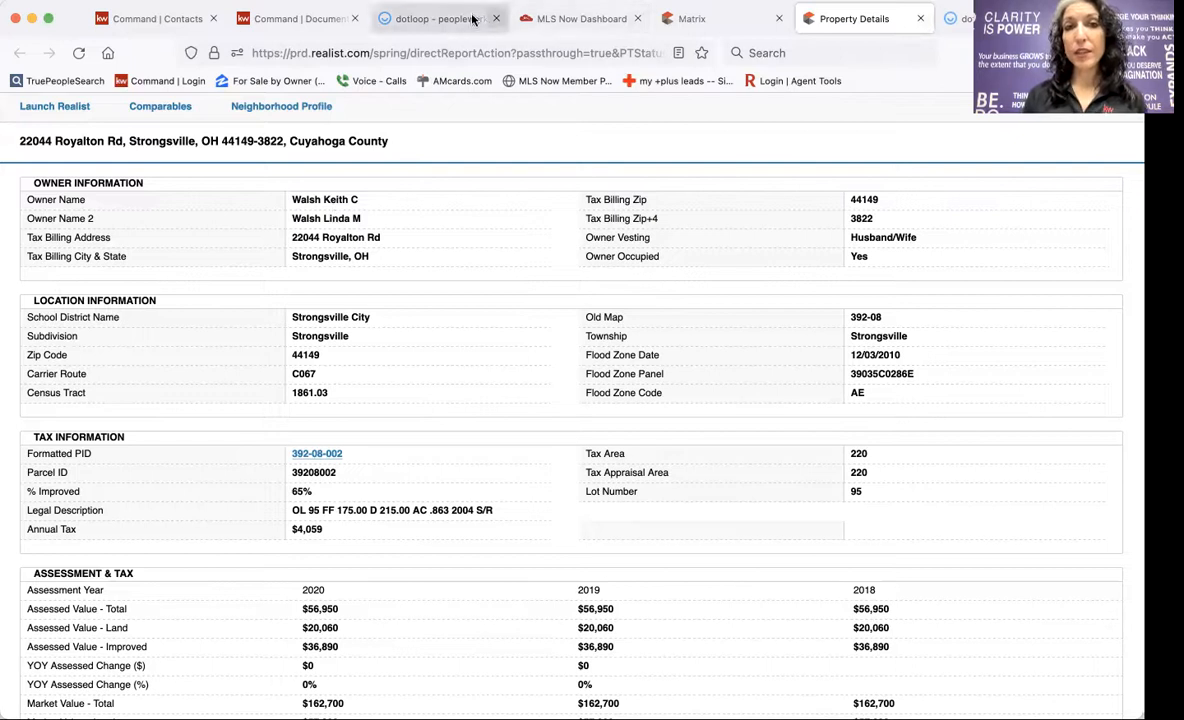
Add the property owner by name to the loop's People with the Seller role.
{"action": "left_click", "coordinate": [442, 19]}
{"action": "left_click", "coordinate": [867, 317]}
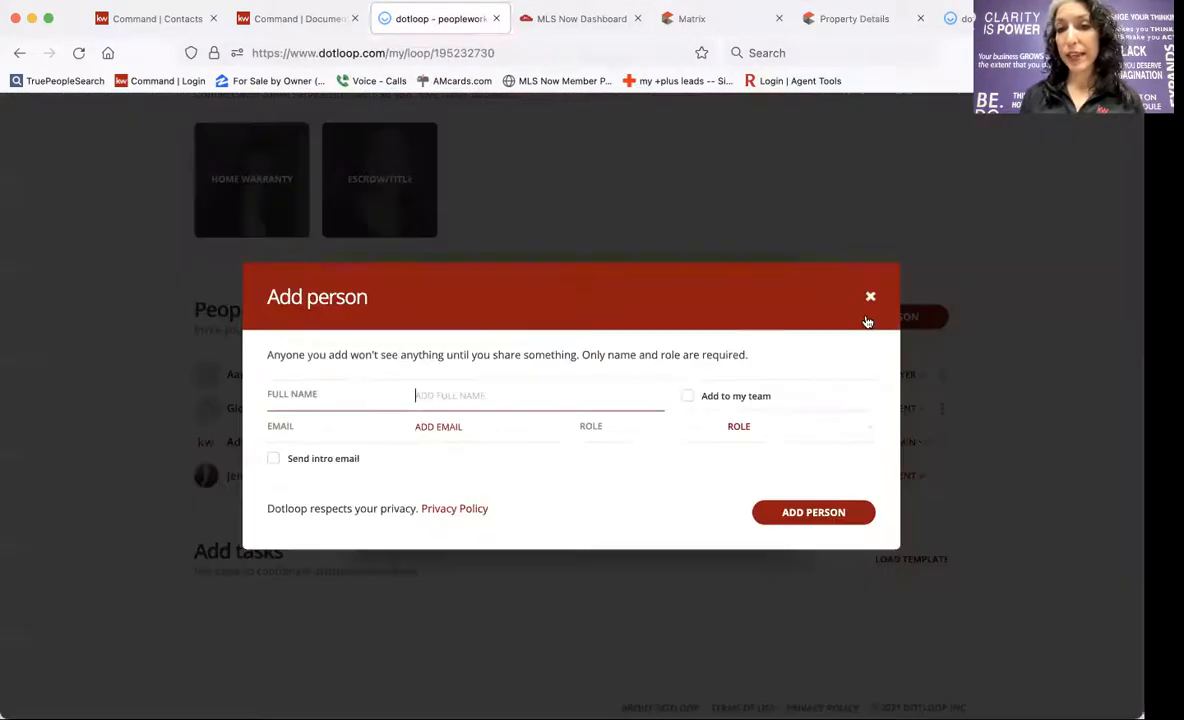
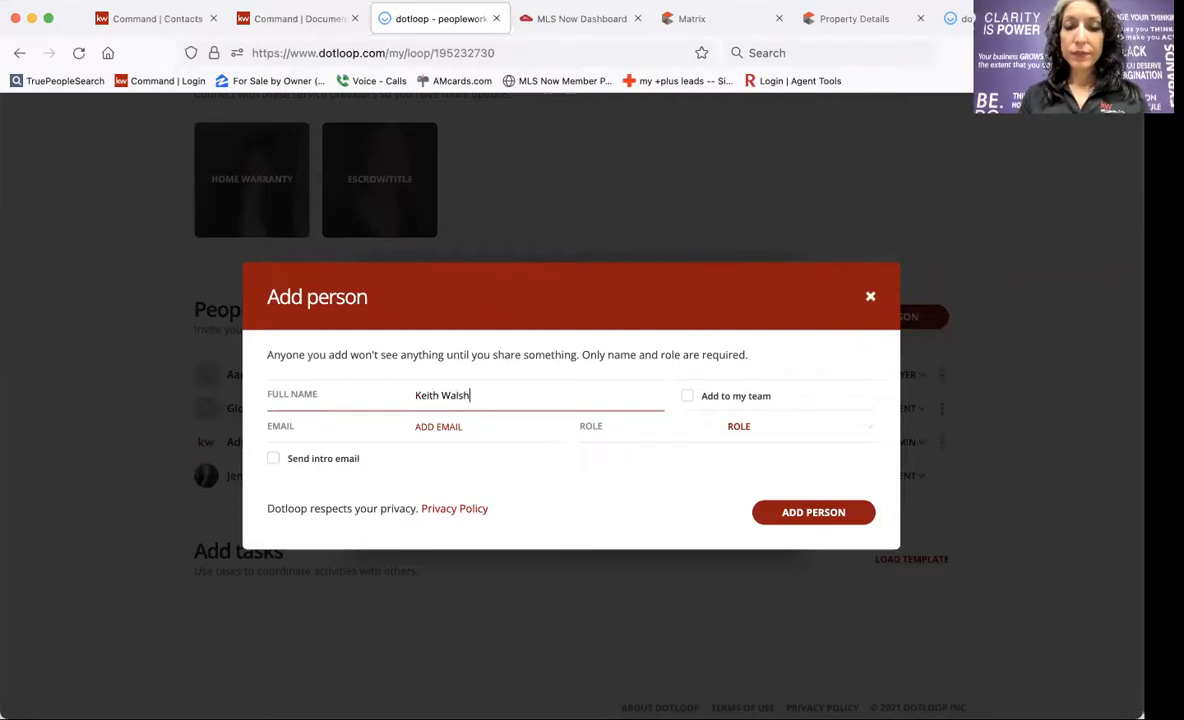
{"action": "left_click", "coordinate": [785, 441]}
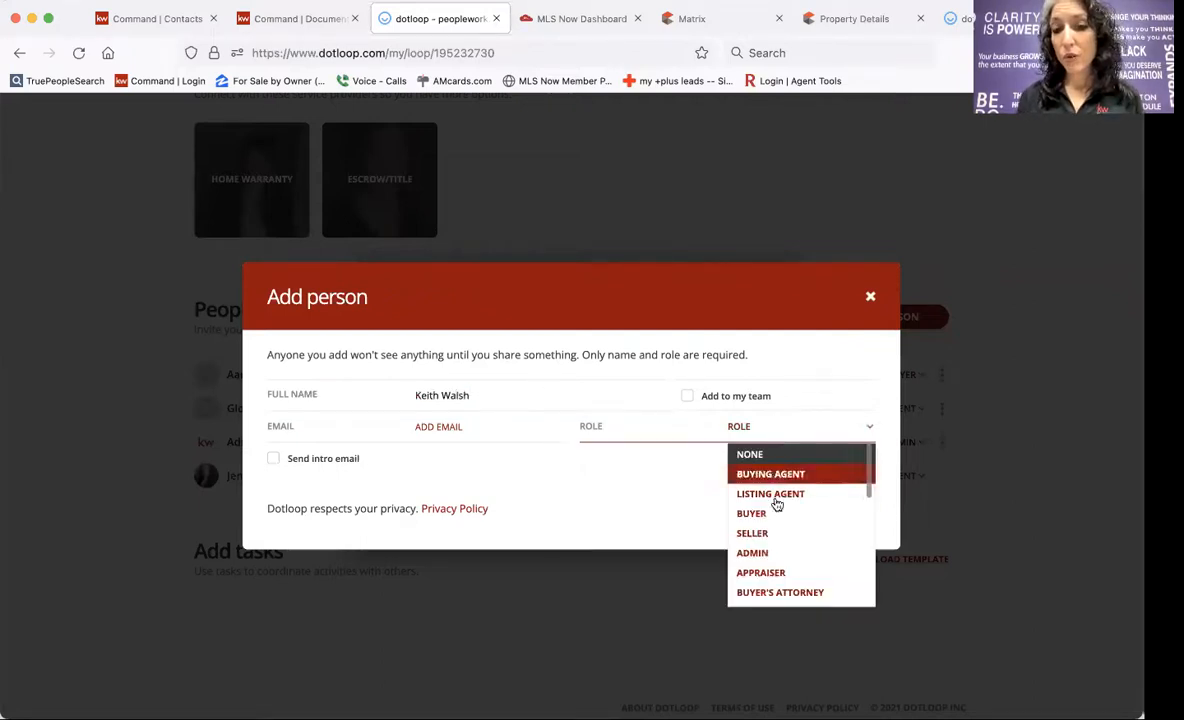
{"action": "left_click", "coordinate": [751, 533]}
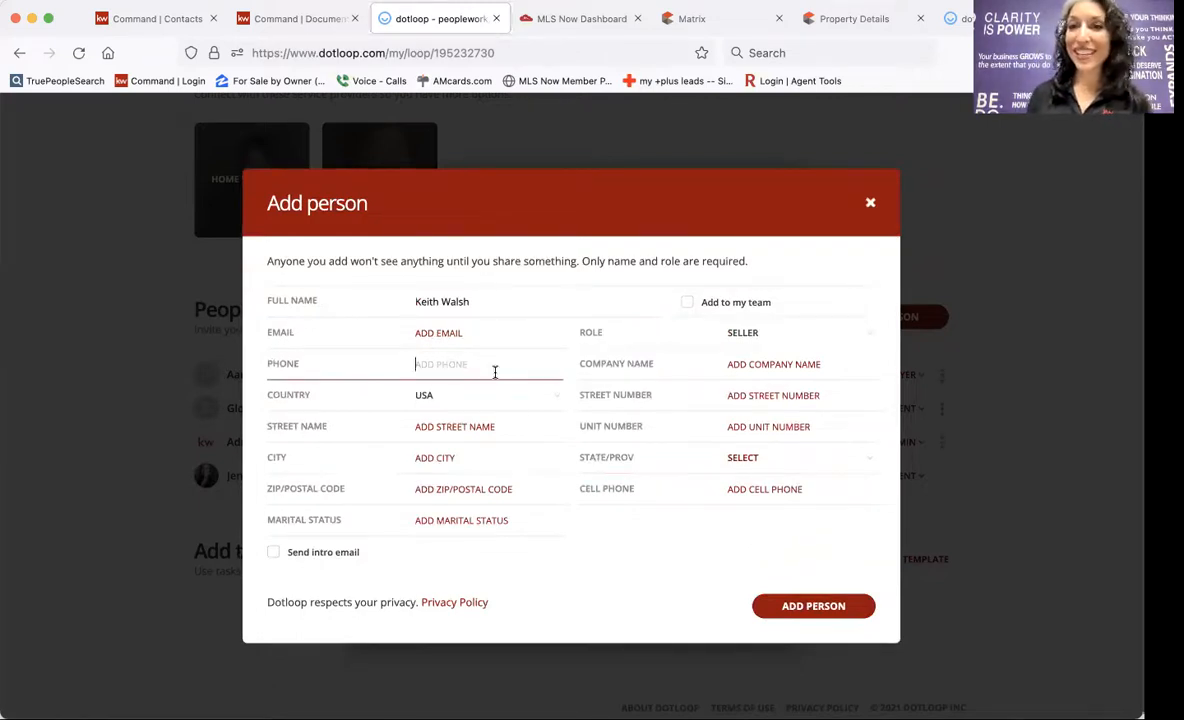
{"action": "left_click", "coordinate": [803, 608]}
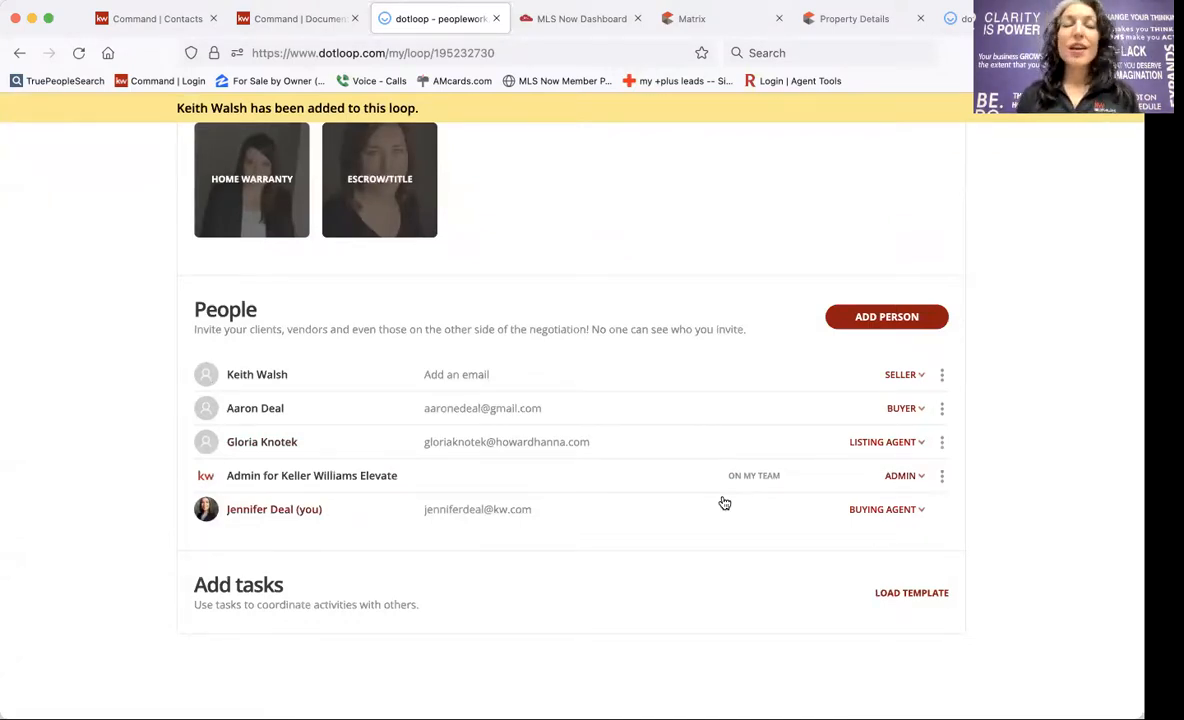
Show the folder's add-document choices: Templates, Browse for a PDF, or Email.
{"action": "scroll", "coordinate": [725, 503], "scroll_direction": "up", "scroll_amount": 8}
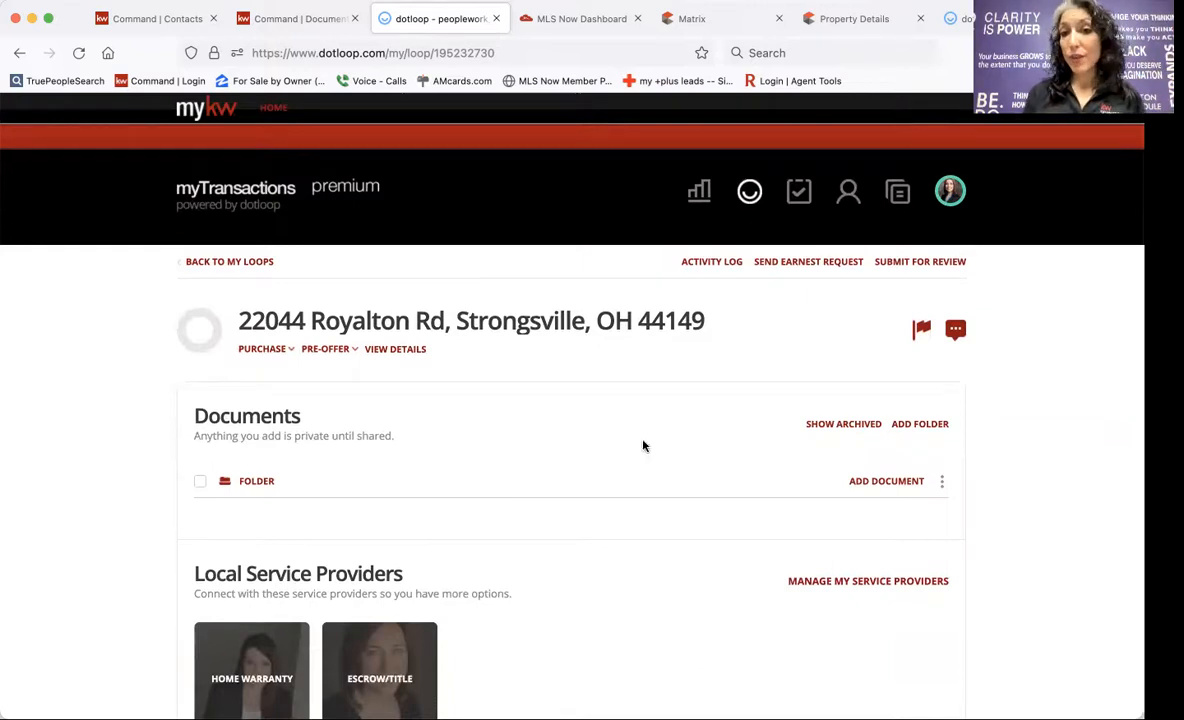
{"action": "left_click", "coordinate": [865, 482]}
{"action": "scroll", "coordinate": [698, 418], "scroll_direction": "down", "scroll_amount": 2}
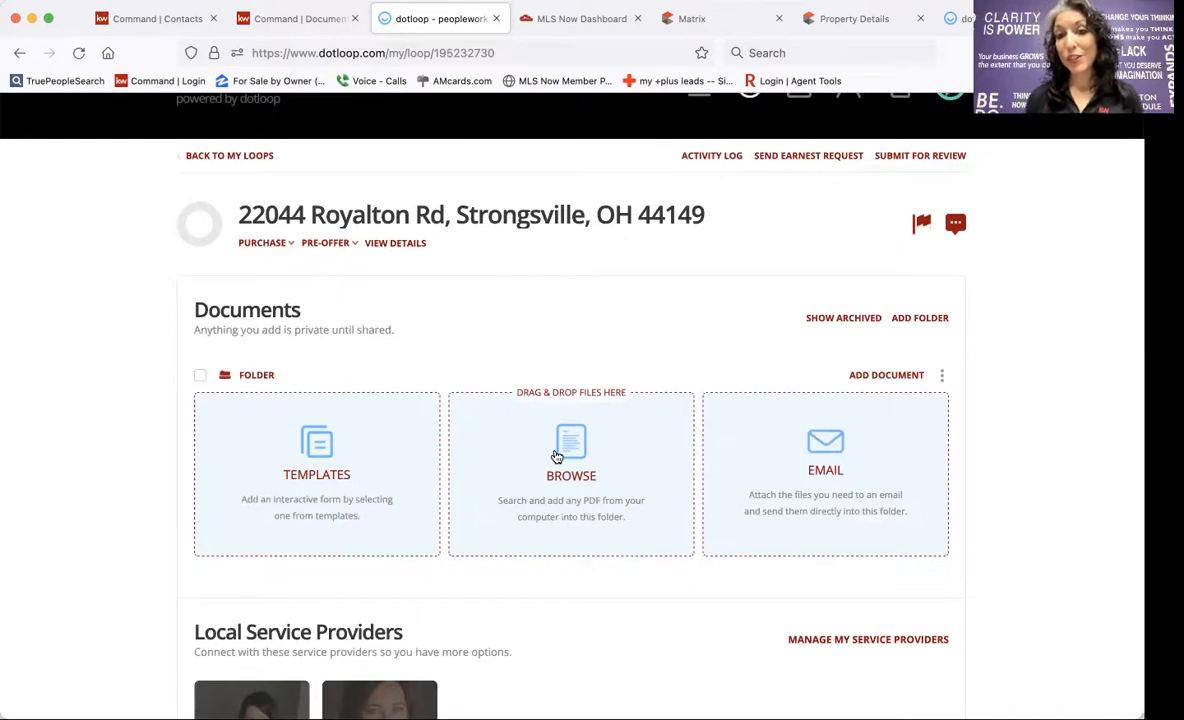
{"action": "left_click", "coordinate": [842, 481]}
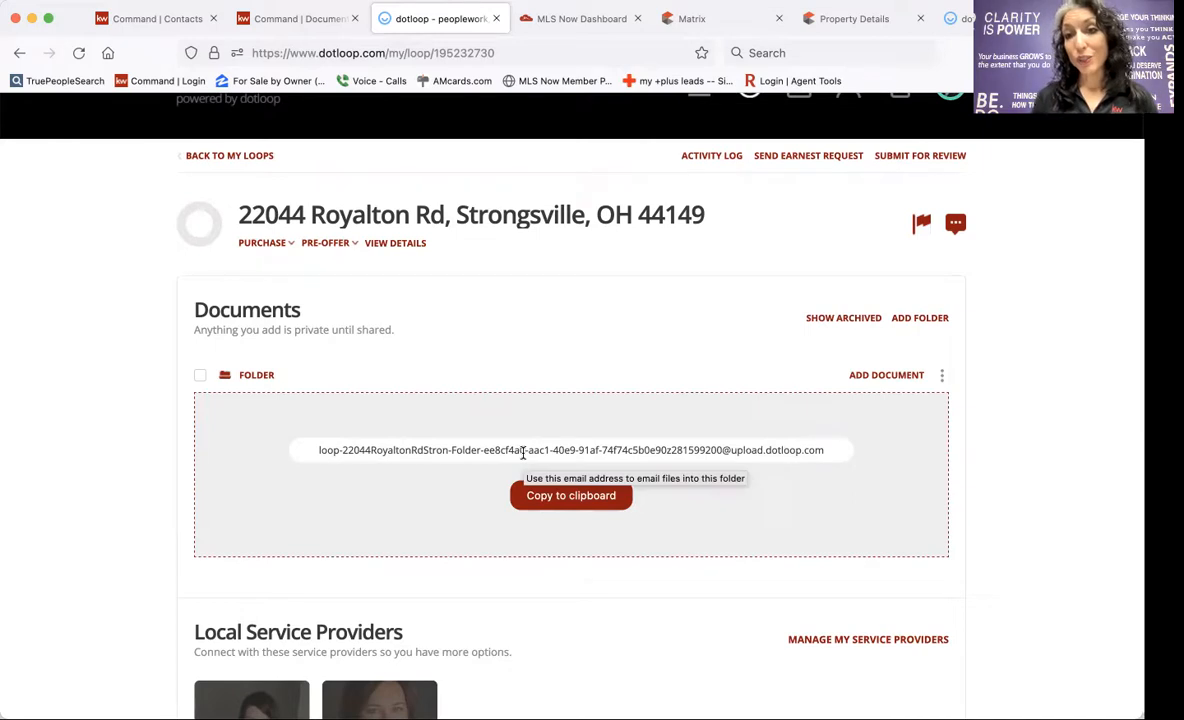
{"action": "left_click", "coordinate": [881, 376]}
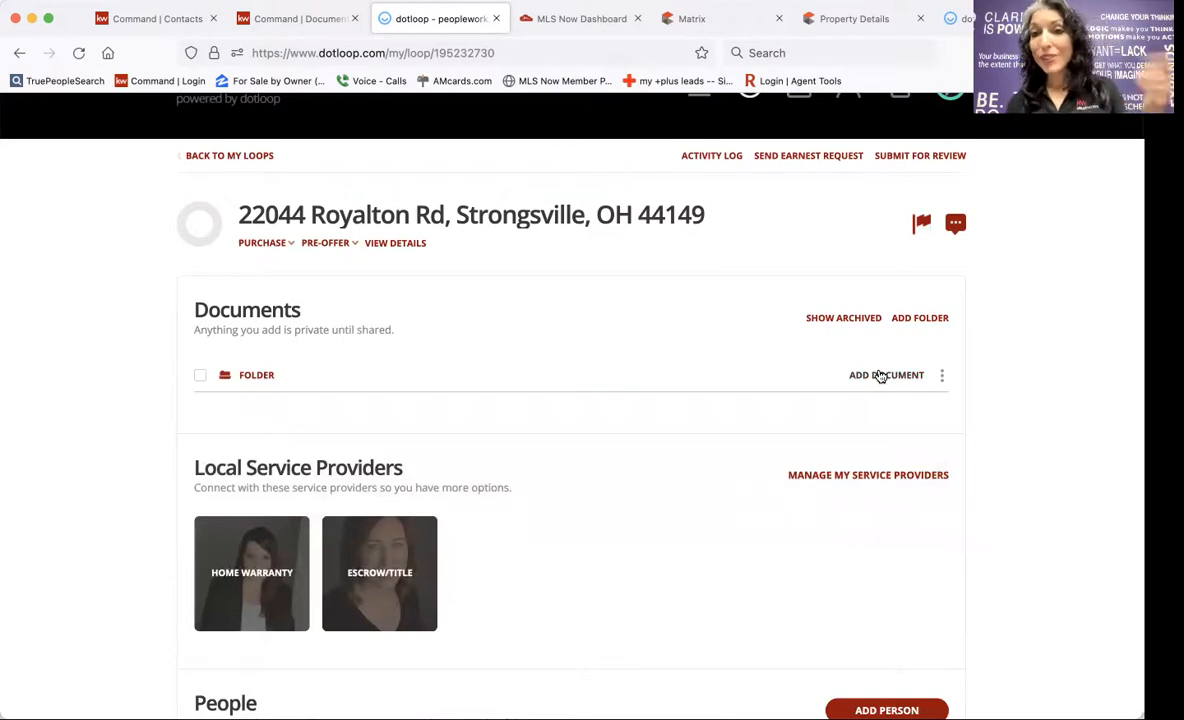
{"action": "left_click", "coordinate": [881, 375]}
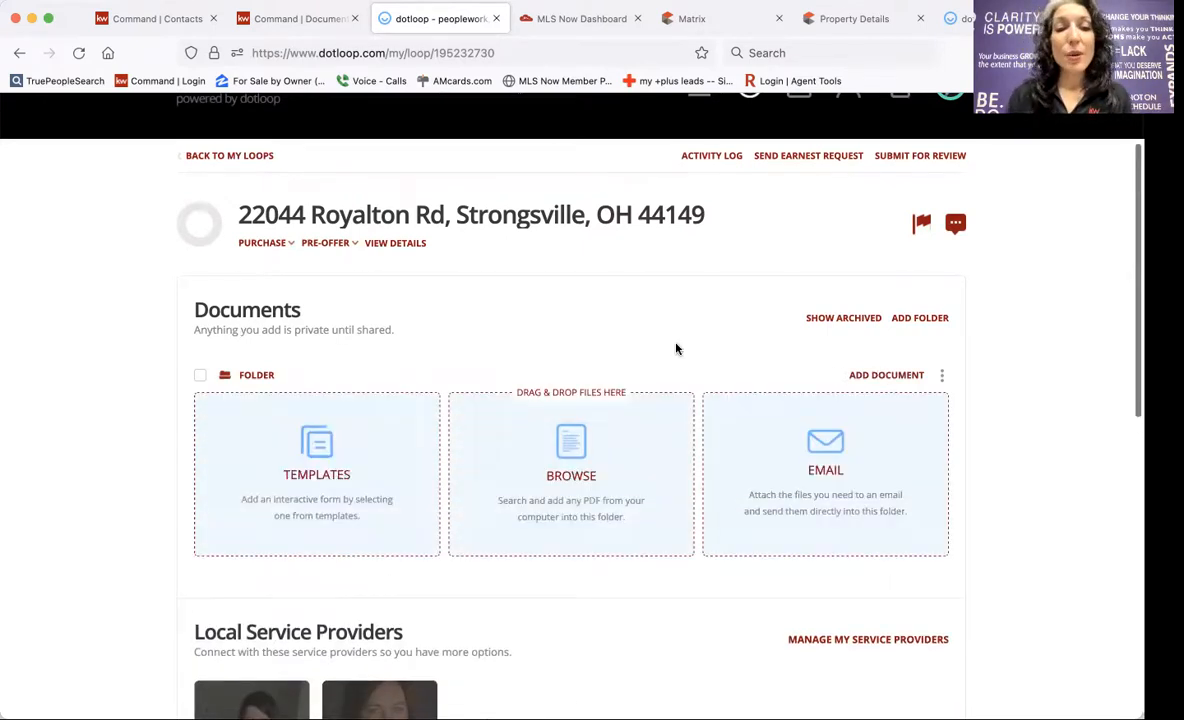
Select all 13 templates in the Conventional Purchase packet and copy them into the loop.
{"action": "left_click", "coordinate": [306, 451]}
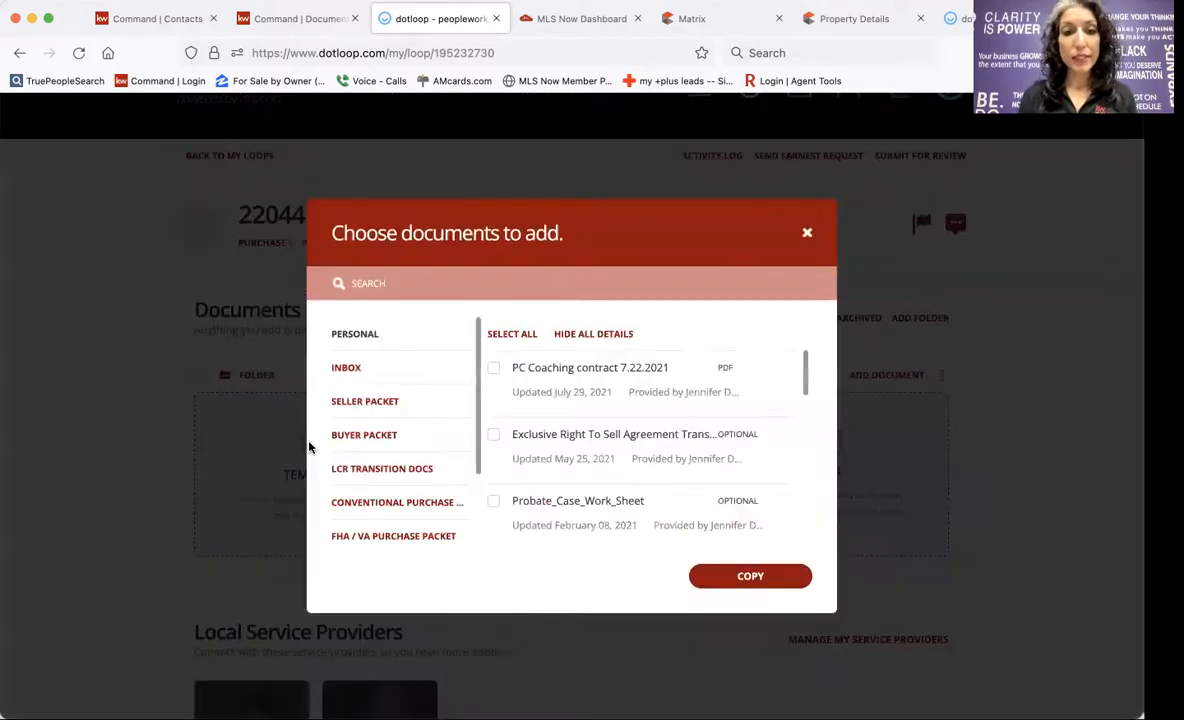
{"action": "scroll", "coordinate": [362, 455], "scroll_direction": "down", "scroll_amount": 3}
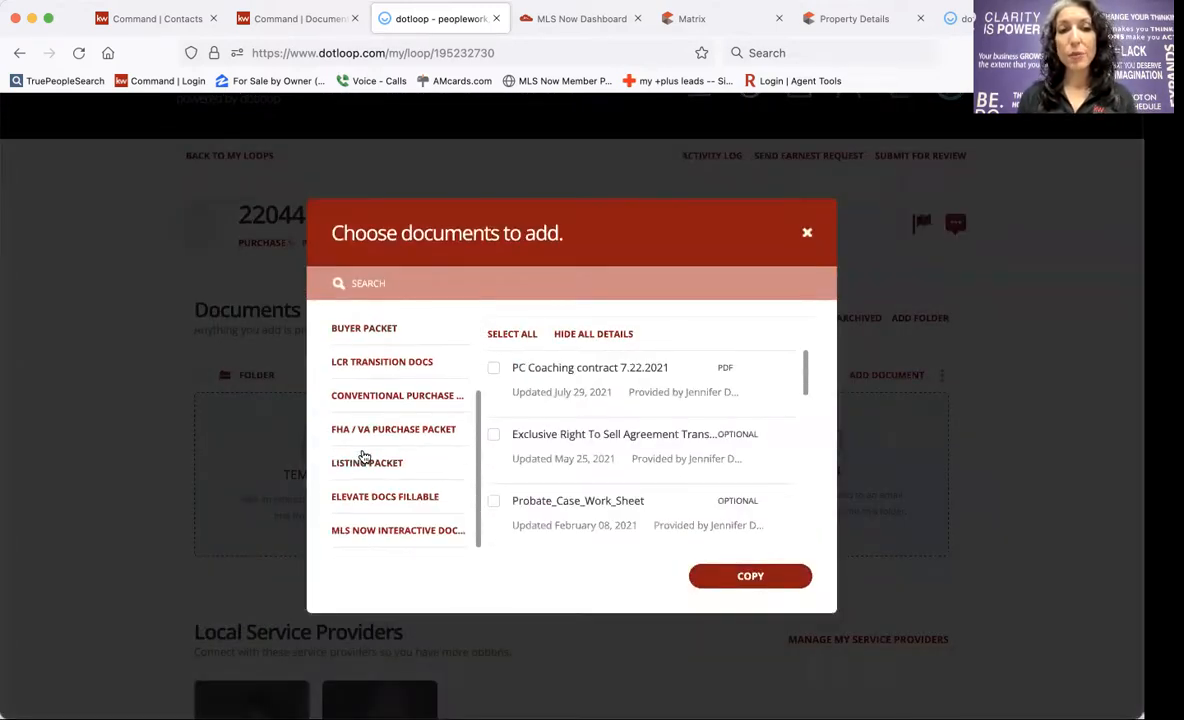
{"action": "left_click", "coordinate": [382, 499]}
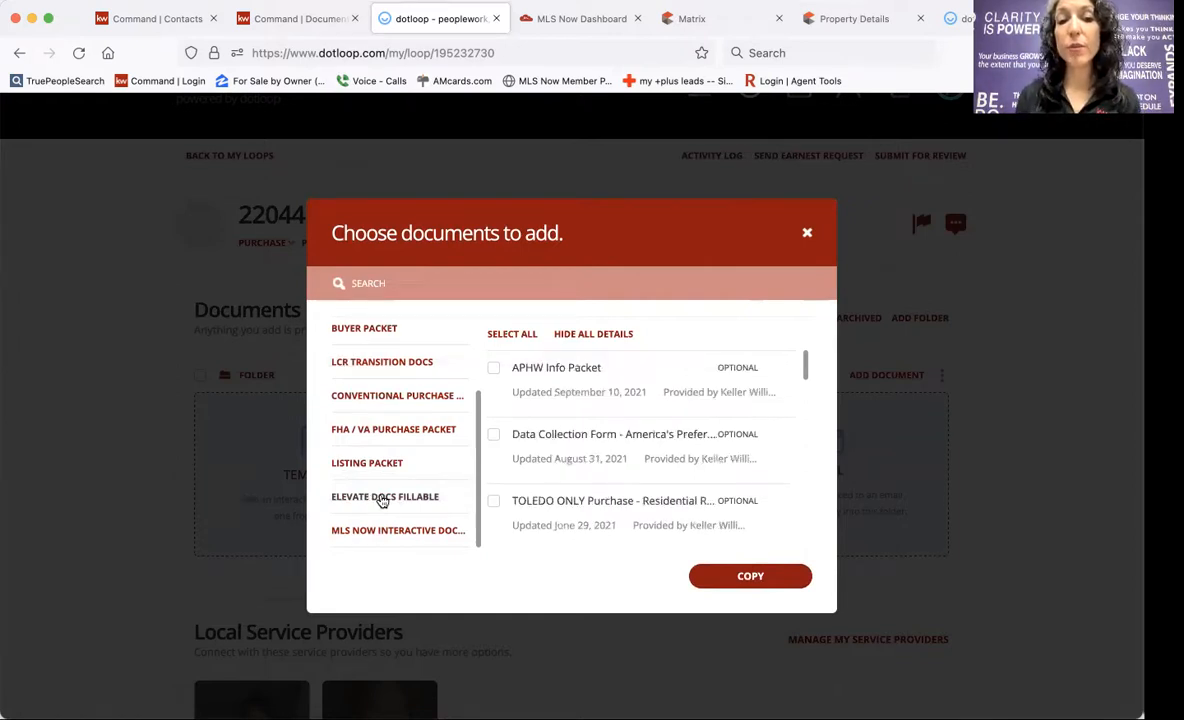
{"action": "scroll", "coordinate": [598, 465], "scroll_direction": "down", "scroll_amount": 3}
{"action": "scroll", "coordinate": [598, 465], "scroll_direction": "down", "scroll_amount": 1}
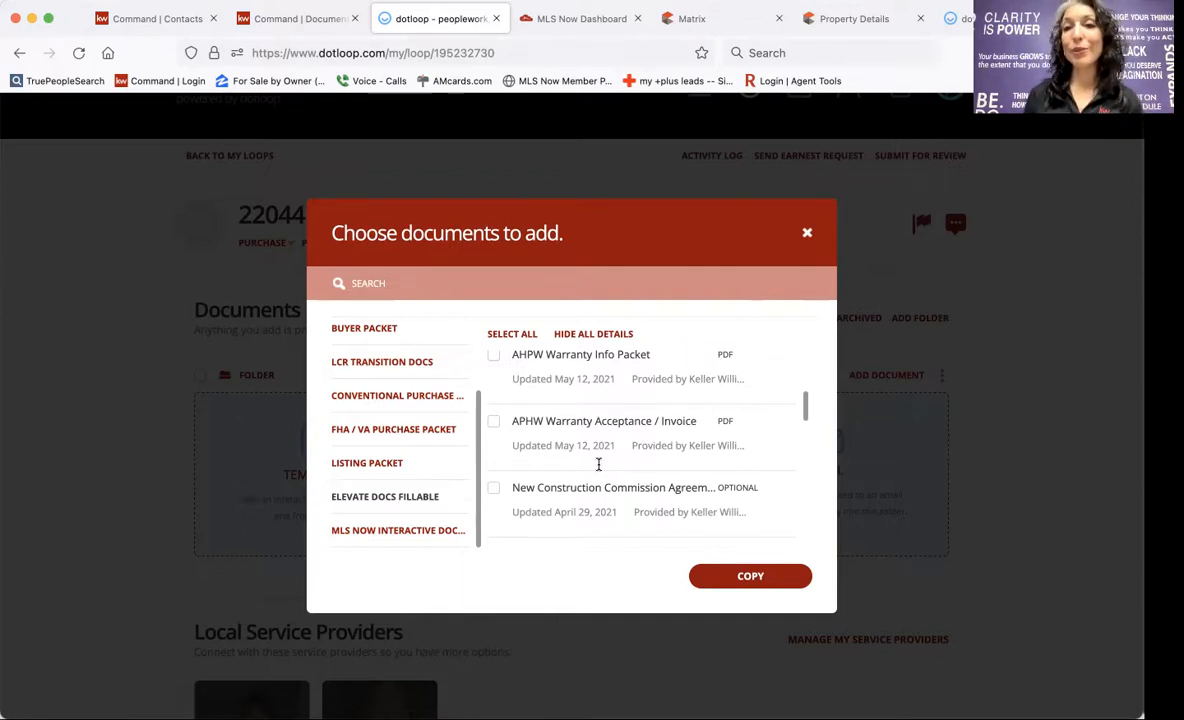
{"action": "scroll", "coordinate": [598, 465], "scroll_direction": "down", "scroll_amount": 15}
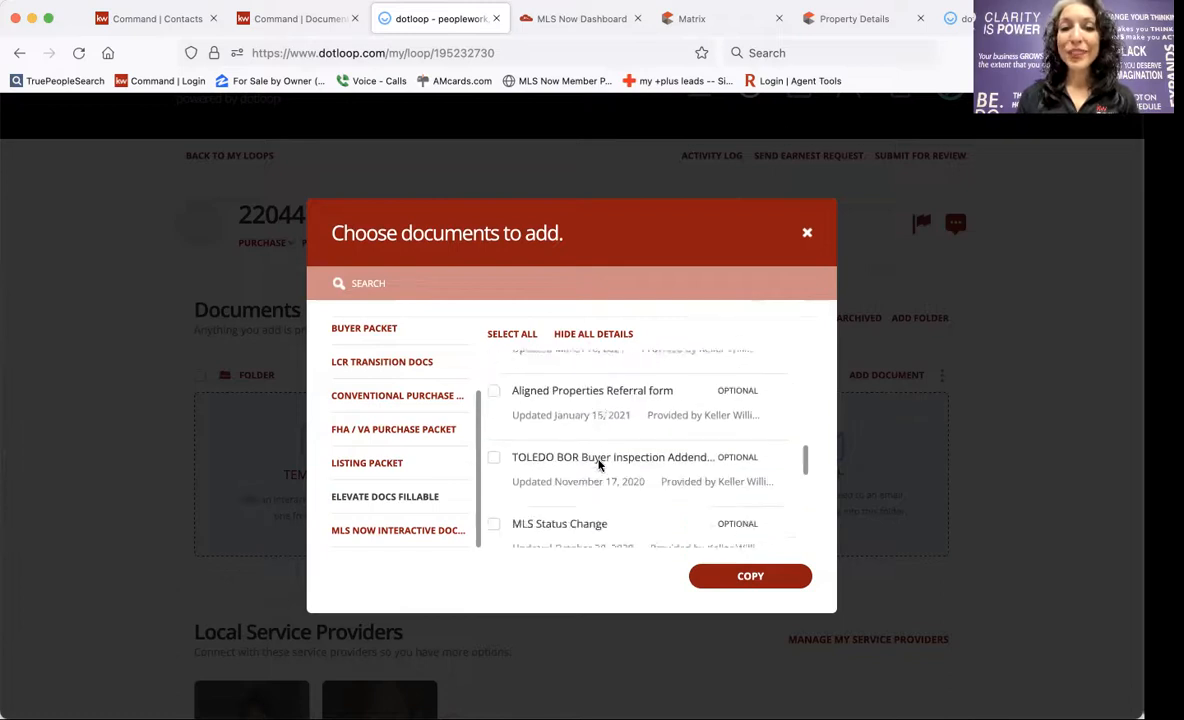
{"action": "scroll", "coordinate": [598, 462], "scroll_direction": "up", "scroll_amount": 15}
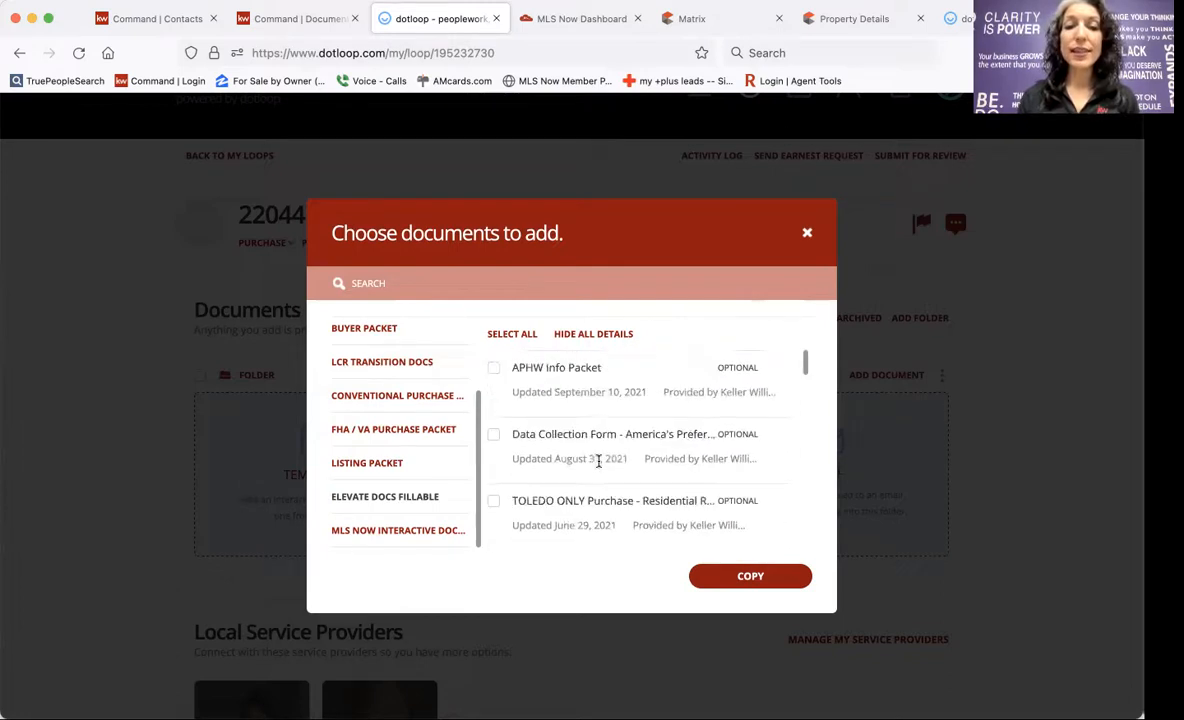
{"action": "left_click", "coordinate": [388, 465]}
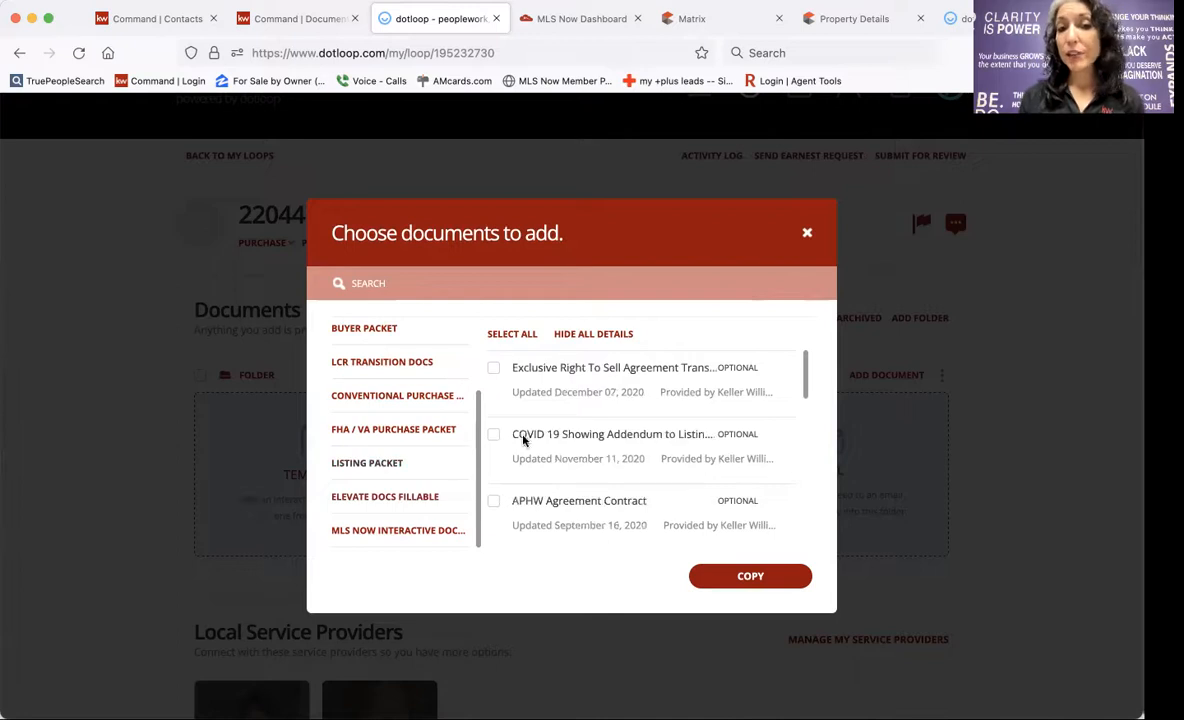
{"action": "left_click", "coordinate": [383, 427]}
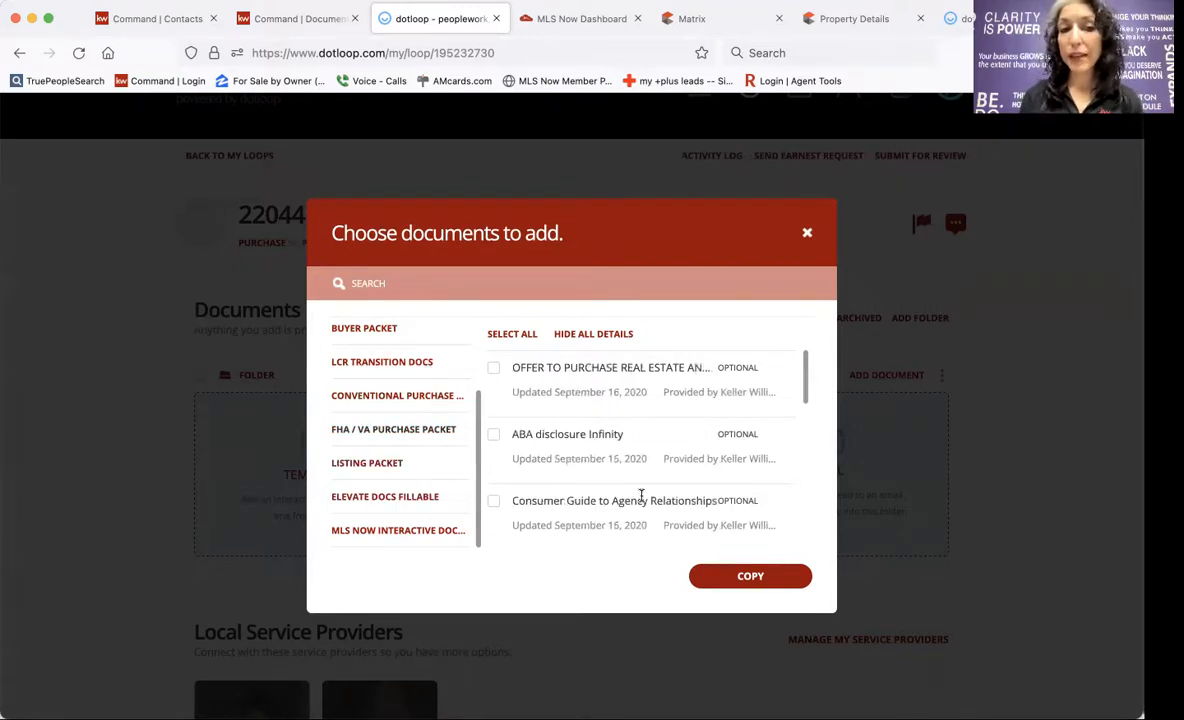
{"action": "left_click", "coordinate": [390, 397]}
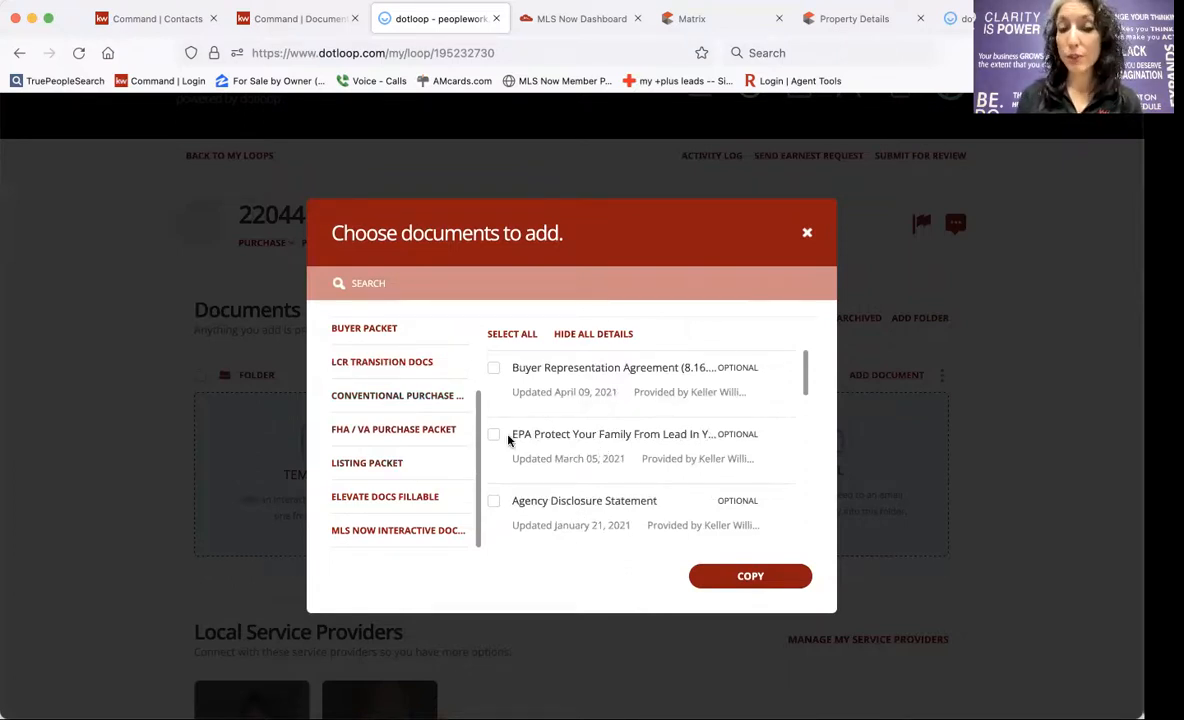
{"action": "left_click", "coordinate": [503, 336]}
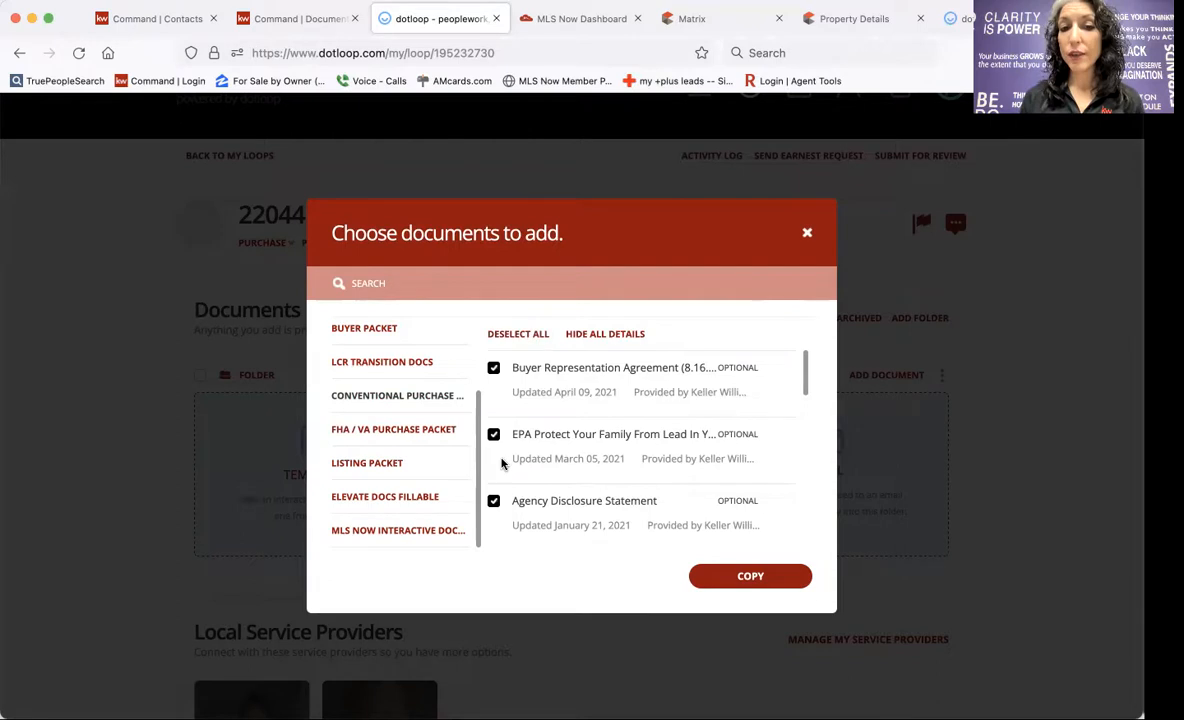
{"action": "left_click", "coordinate": [740, 575]}
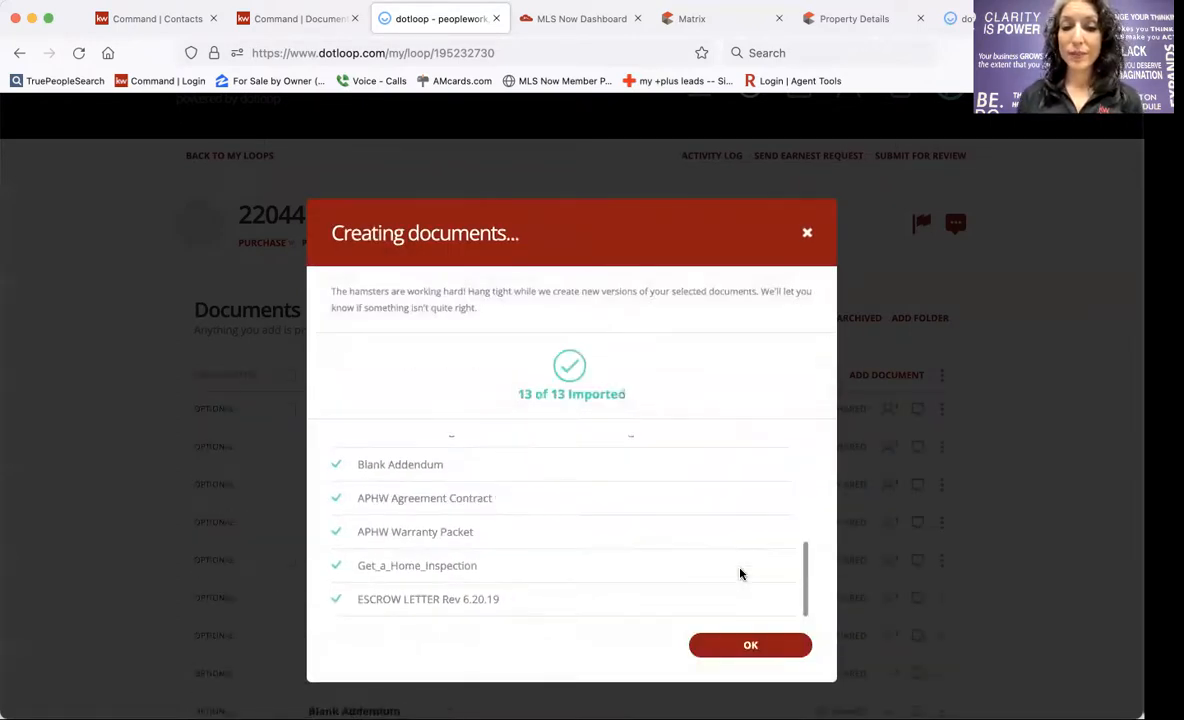
Dismiss the import summary and archive the Buyer Representation Agreement.
{"action": "left_click", "coordinate": [735, 645]}
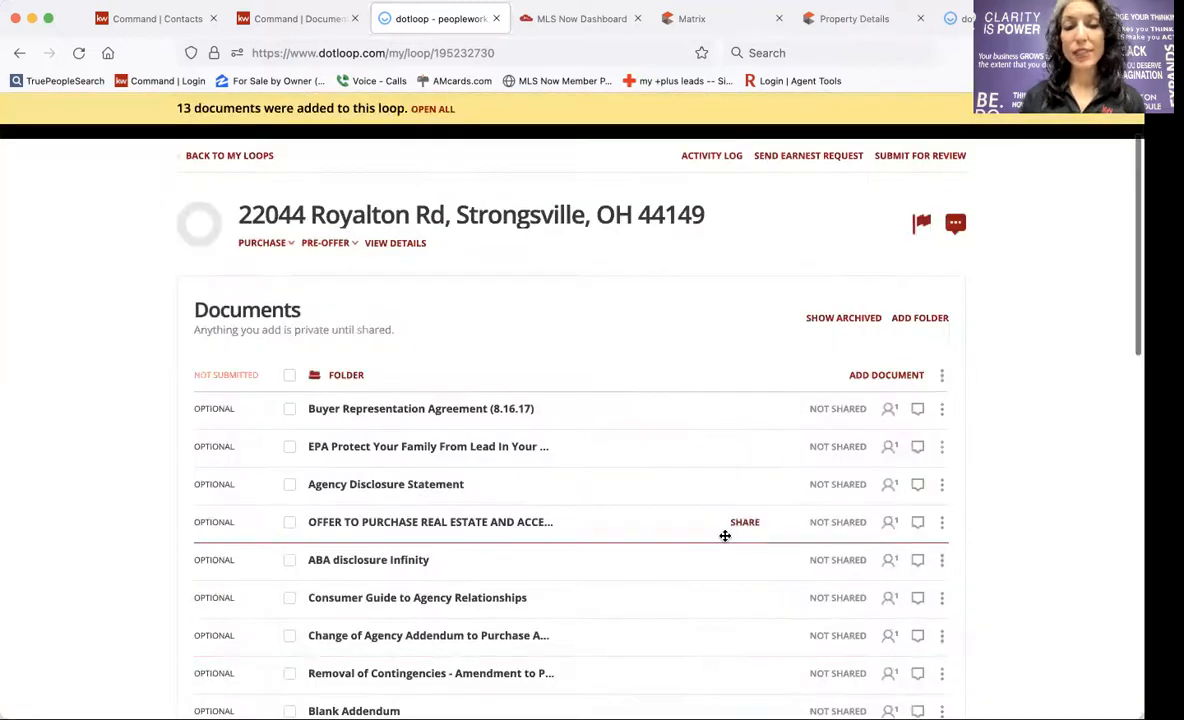
{"action": "scroll", "coordinate": [725, 536], "scroll_direction": "down", "scroll_amount": 3}
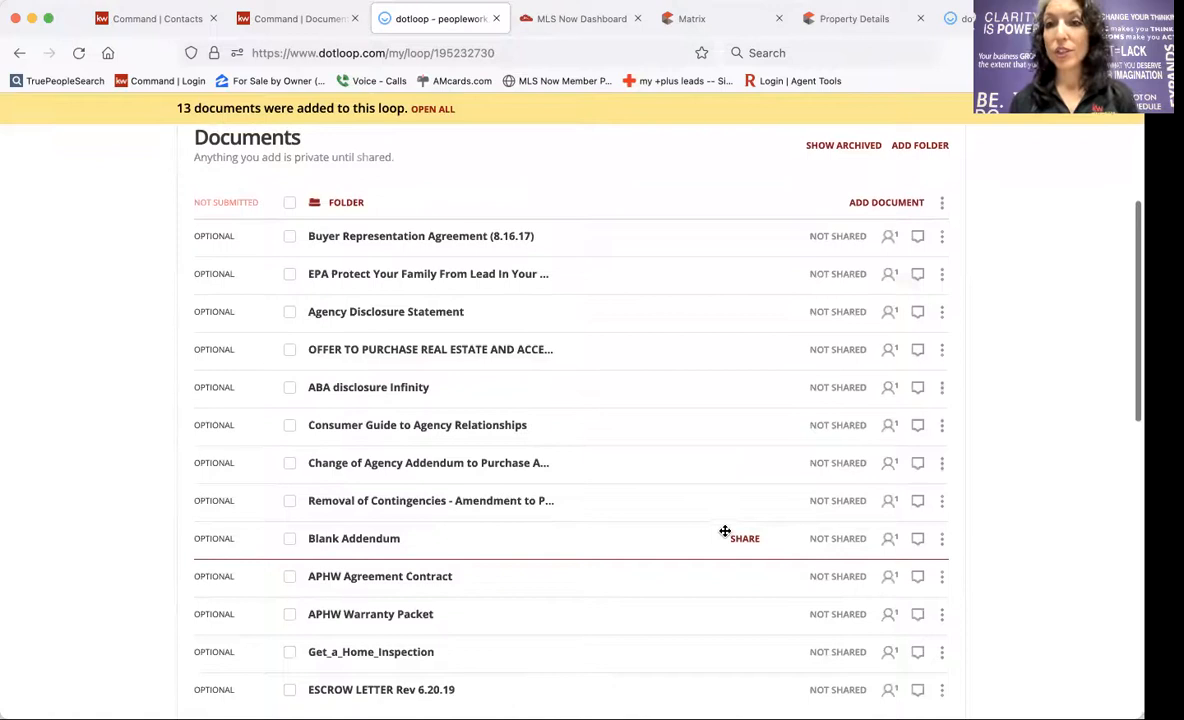
{"action": "scroll", "coordinate": [725, 531], "scroll_direction": "up", "scroll_amount": 2}
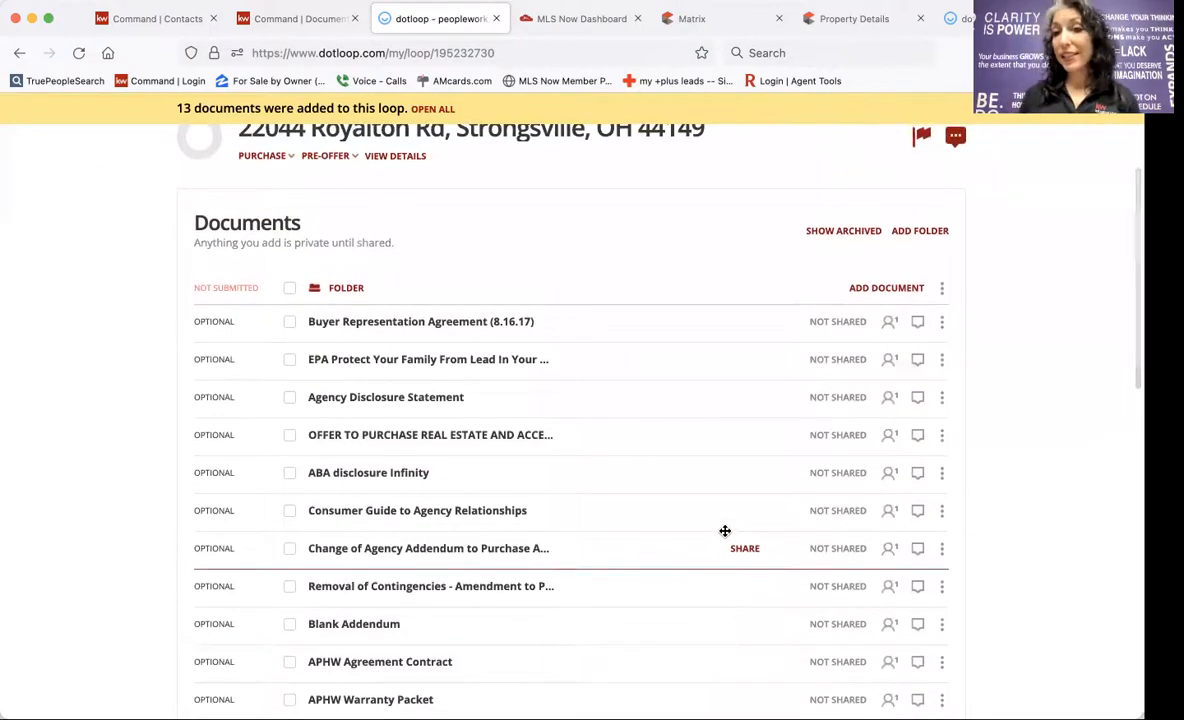
{"action": "scroll", "coordinate": [613, 440], "scroll_direction": "down", "scroll_amount": 1}
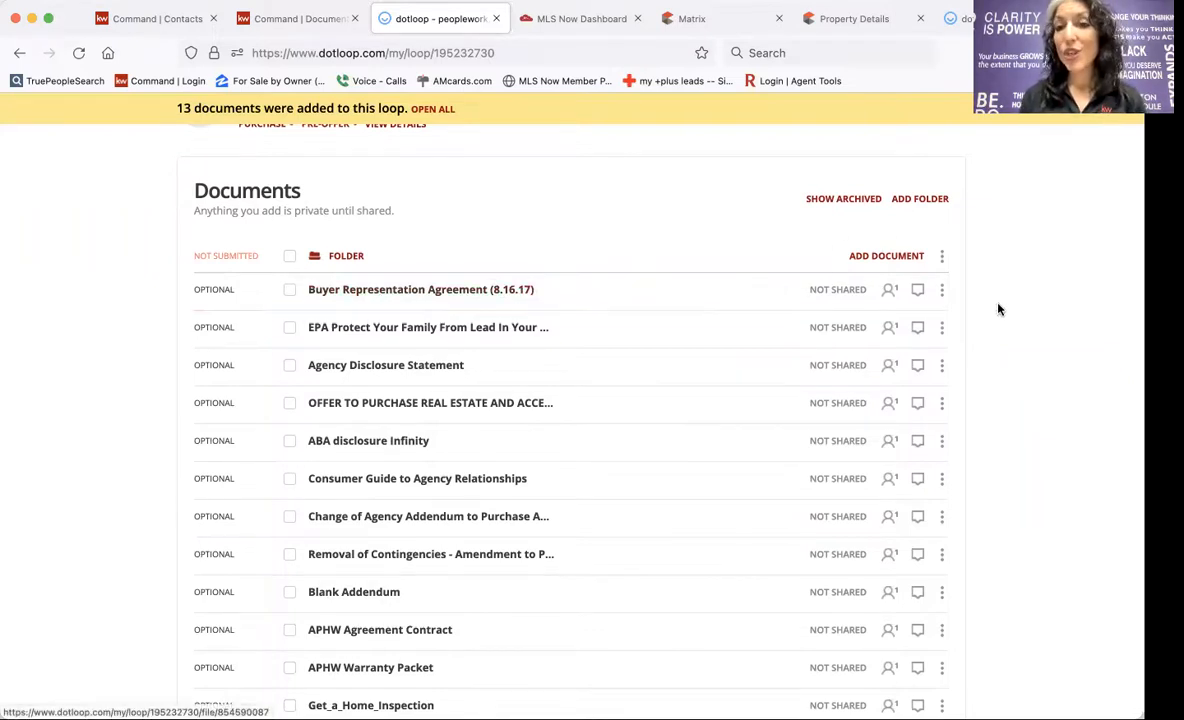
{"action": "left_click", "coordinate": [941, 290]}
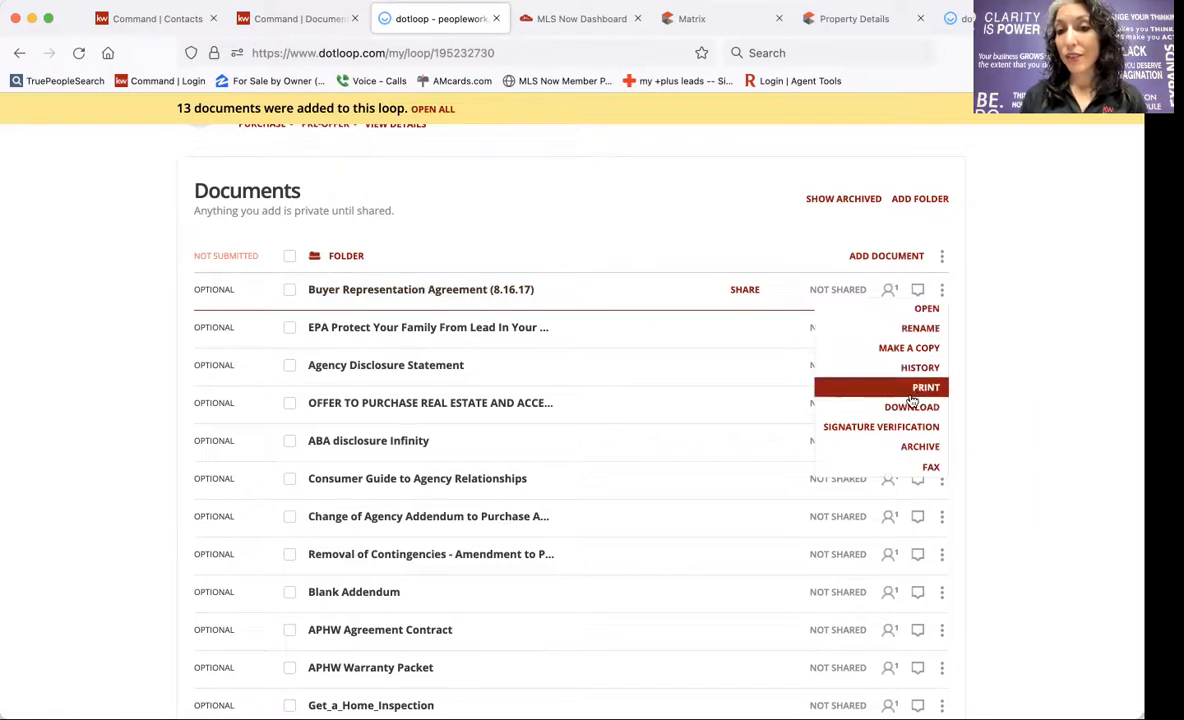
{"action": "left_click", "coordinate": [925, 446]}
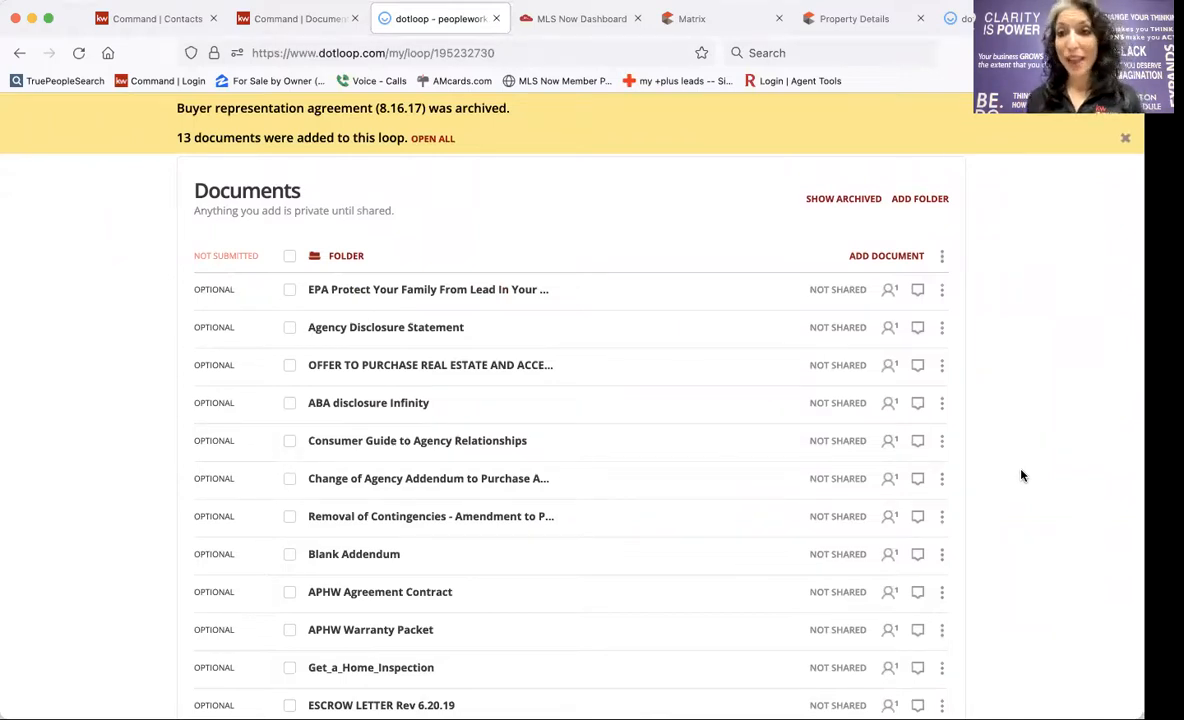
Show archived documents and unarchive the Buyer Representation Agreement (8.16.17).
{"action": "left_click", "coordinate": [811, 199]}
{"action": "scroll", "coordinate": [674, 389], "scroll_direction": "down", "scroll_amount": 5}
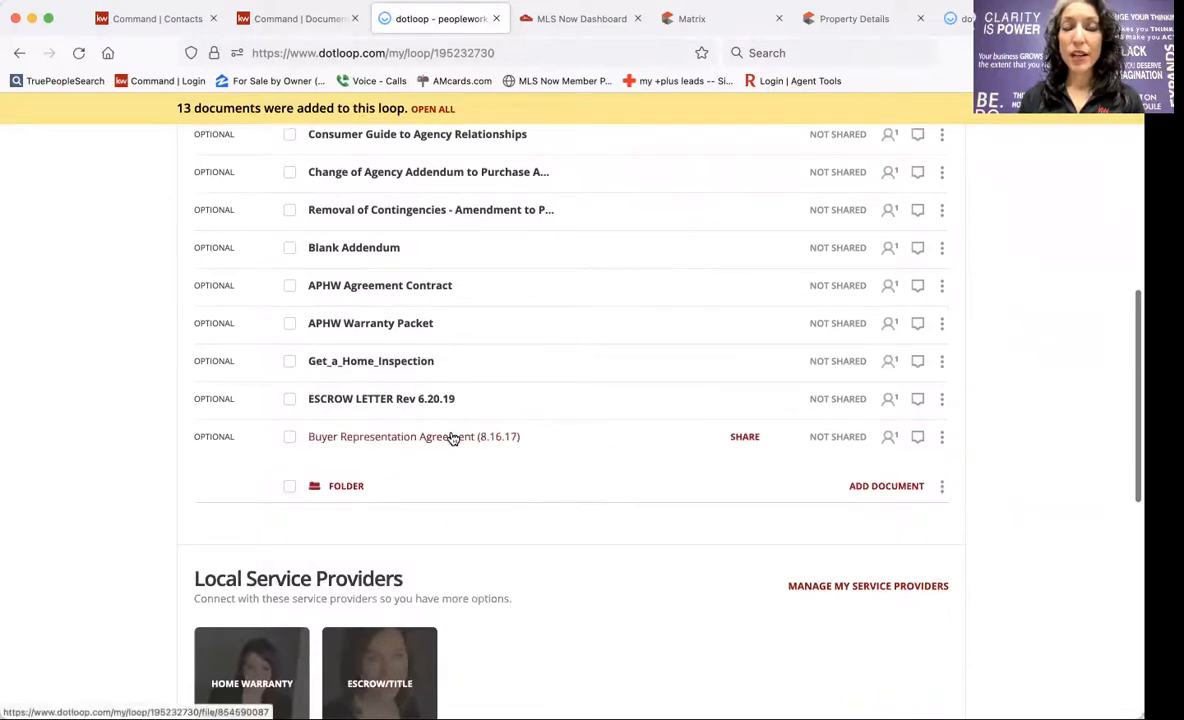
{"action": "left_click", "coordinate": [941, 437]}
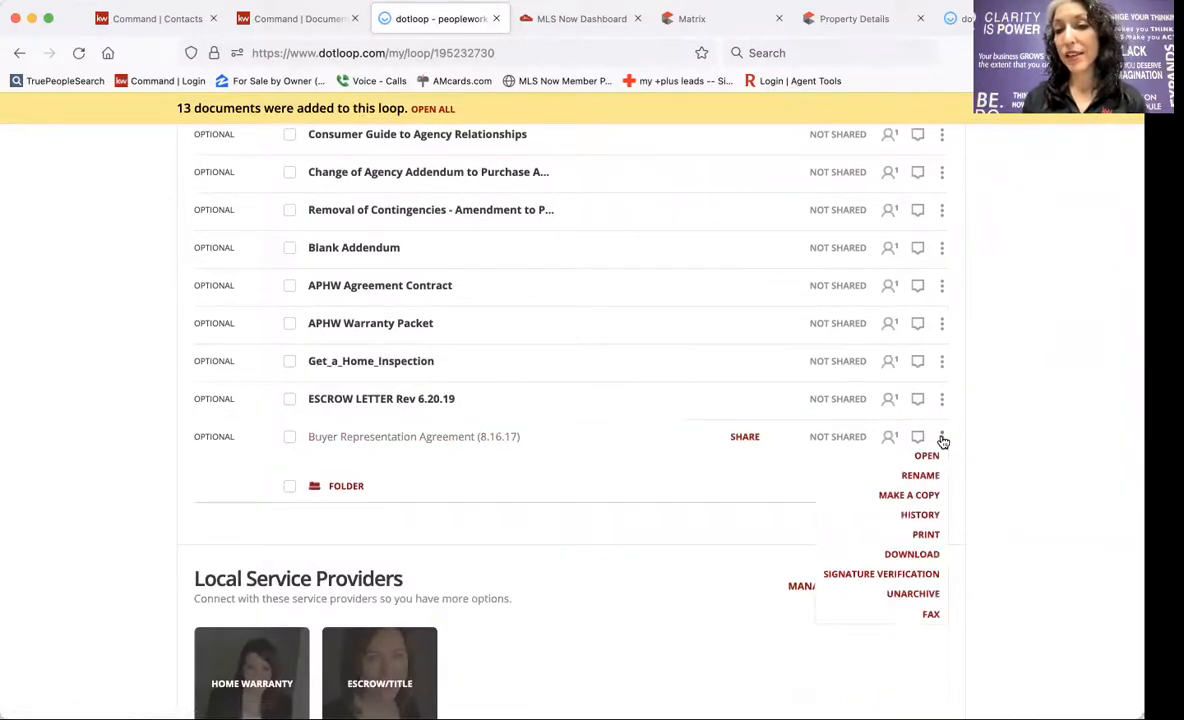
{"action": "left_click", "coordinate": [913, 594]}
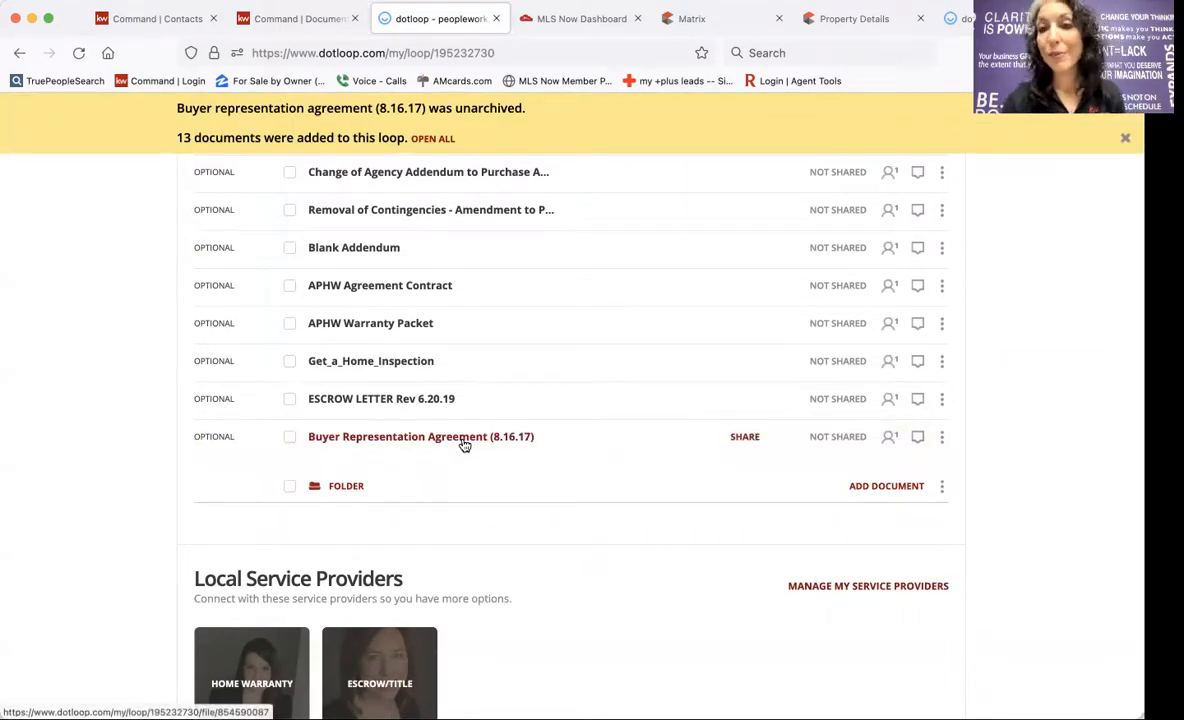
{"action": "scroll", "coordinate": [463, 445], "scroll_direction": "up", "scroll_amount": 5}
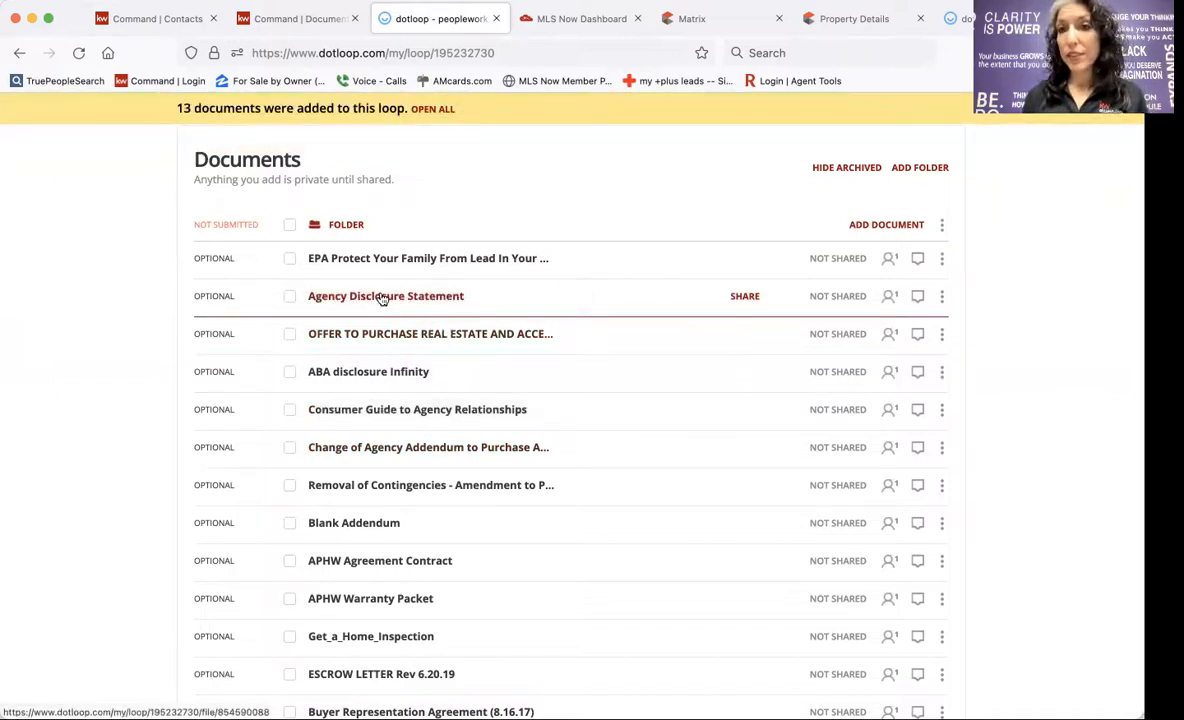
Open the Agency Disclosure Statement and autofill it with the loop's buyer, seller, agents and address.
{"action": "left_click", "coordinate": [381, 299]}
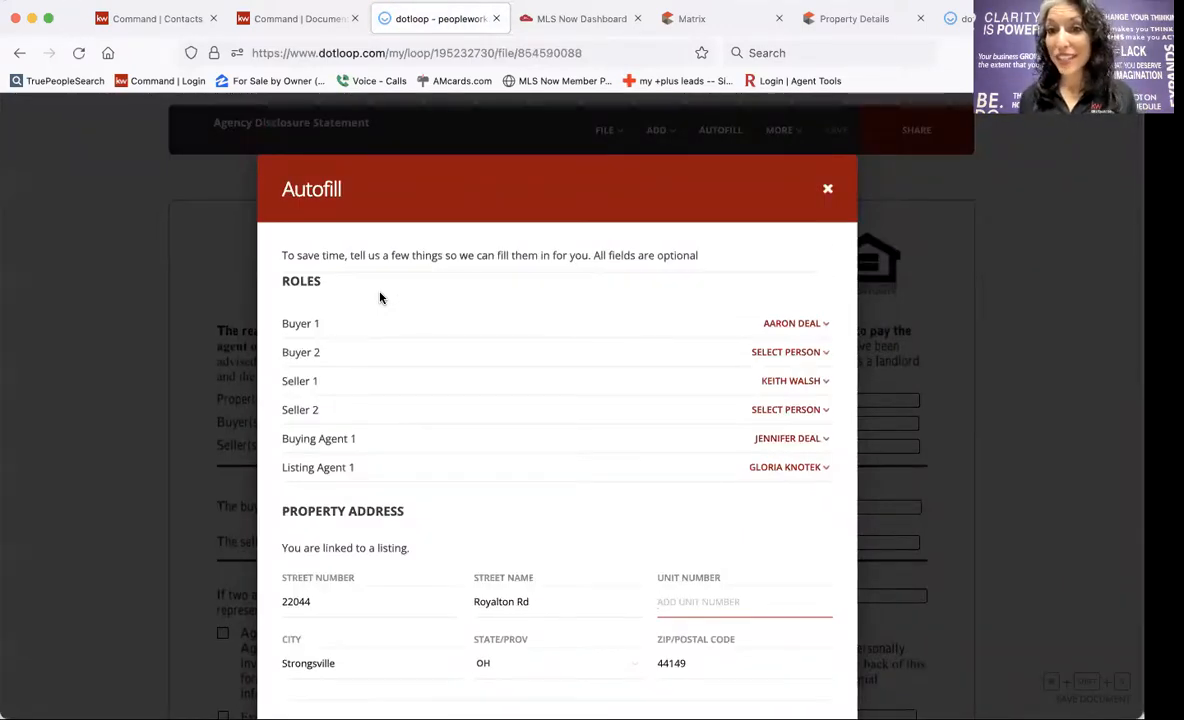
{"action": "scroll", "coordinate": [521, 185], "scroll_direction": "down", "scroll_amount": 5}
{"action": "scroll", "coordinate": [603, 490], "scroll_direction": "down", "scroll_amount": 10}
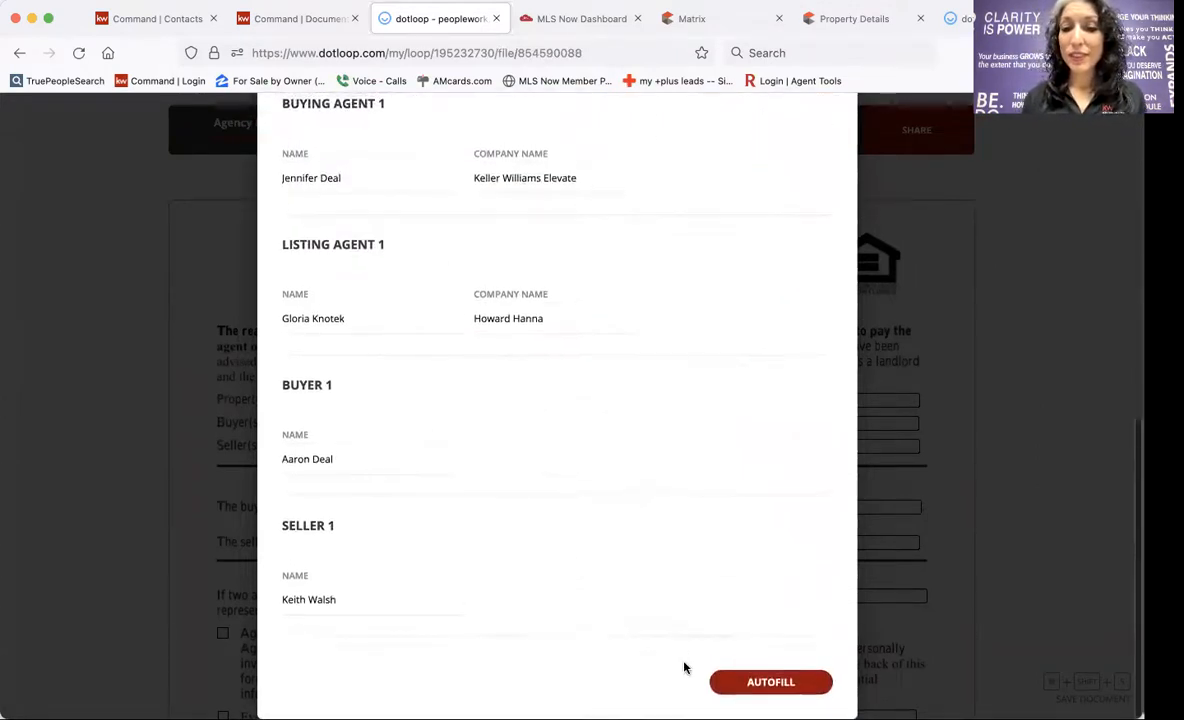
{"action": "left_click", "coordinate": [770, 682]}
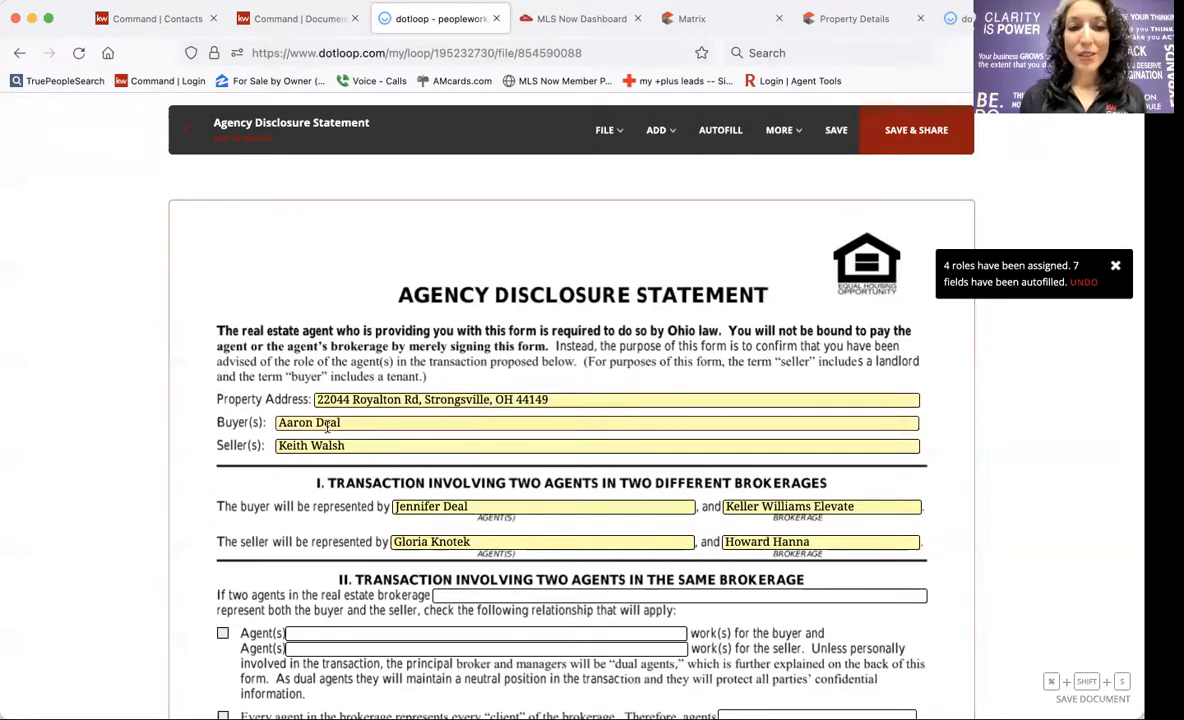
Check who the buyer's signature field is assigned to, leaving the assignment unchanged.
{"action": "scroll", "coordinate": [329, 460], "scroll_direction": "down", "scroll_amount": 3}
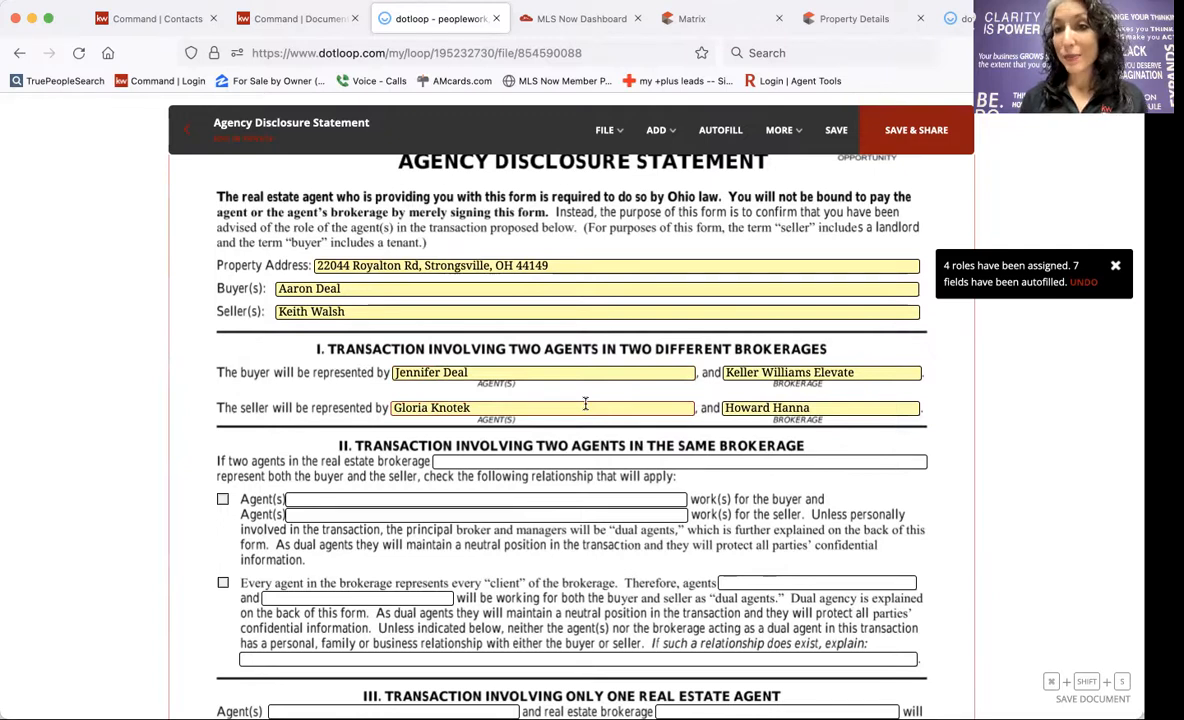
{"action": "scroll", "coordinate": [585, 404], "scroll_direction": "down", "scroll_amount": 5}
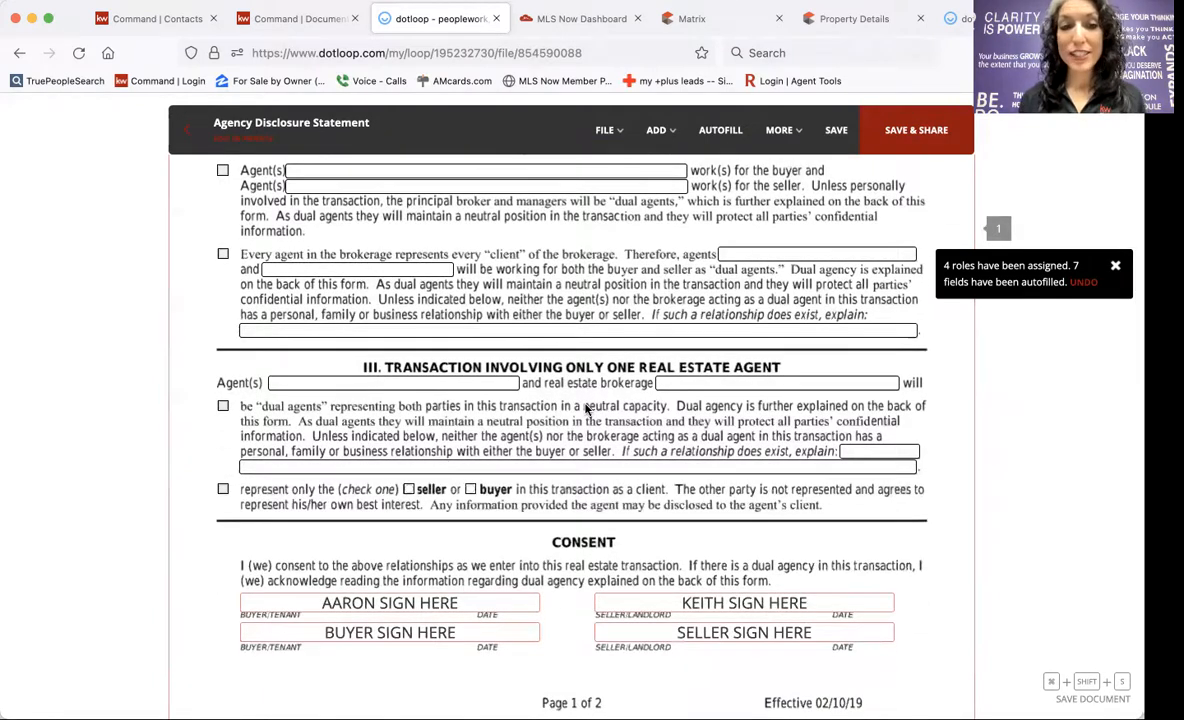
{"action": "scroll", "coordinate": [585, 408], "scroll_direction": "down", "scroll_amount": 5}
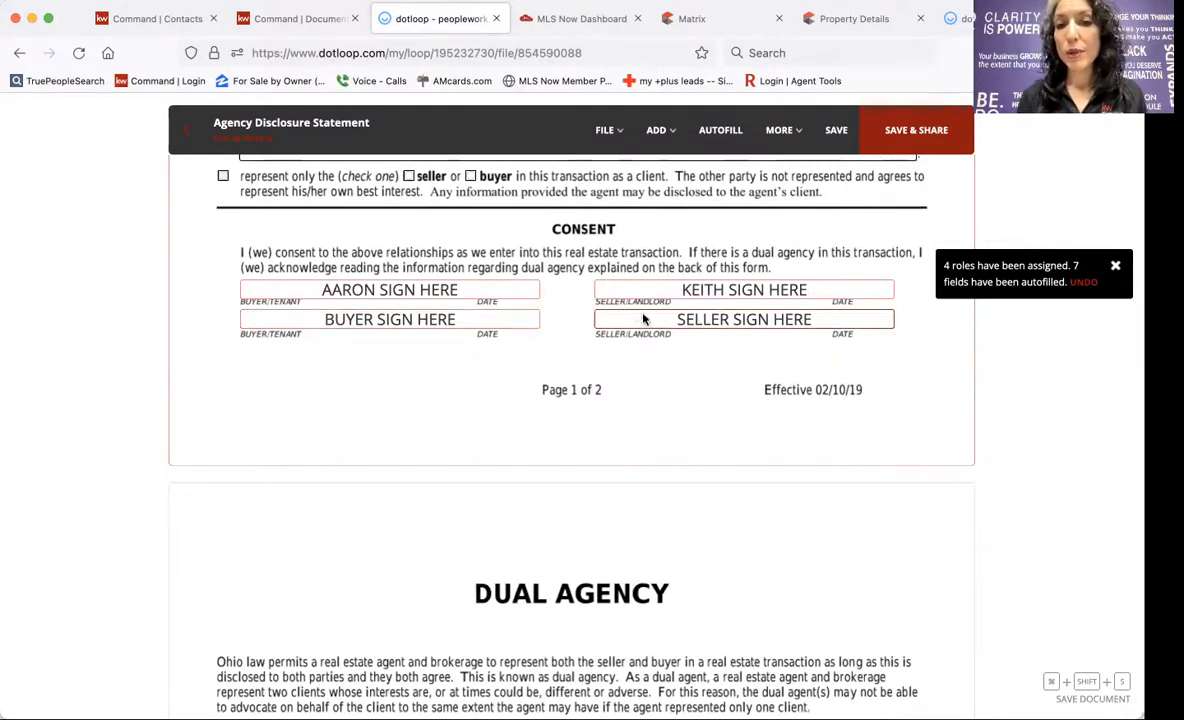
{"action": "left_click", "coordinate": [430, 291]}
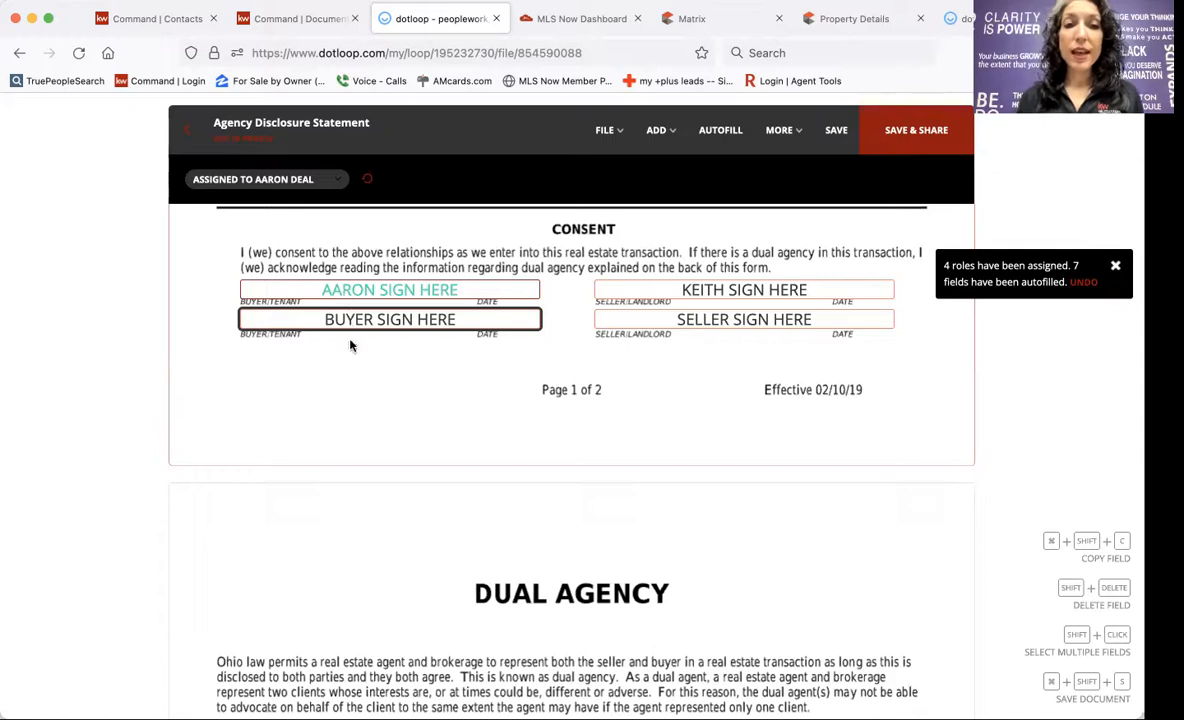
{"action": "left_click", "coordinate": [265, 181]}
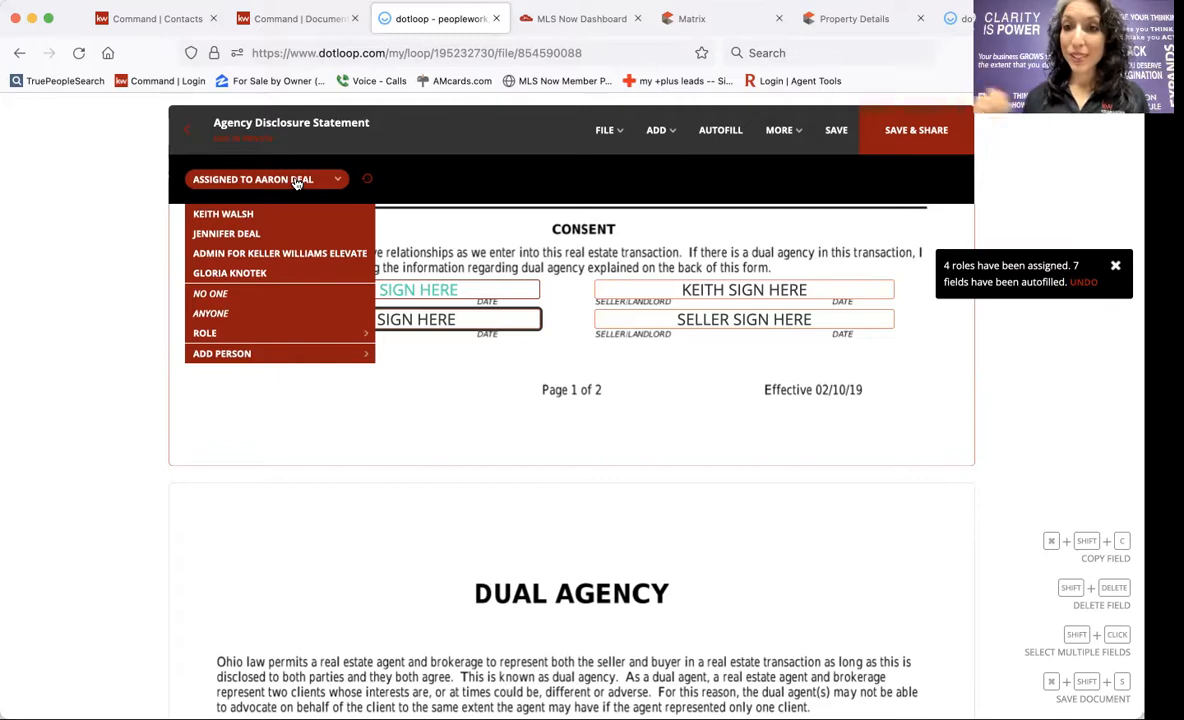
{"action": "left_click", "coordinate": [431, 182]}
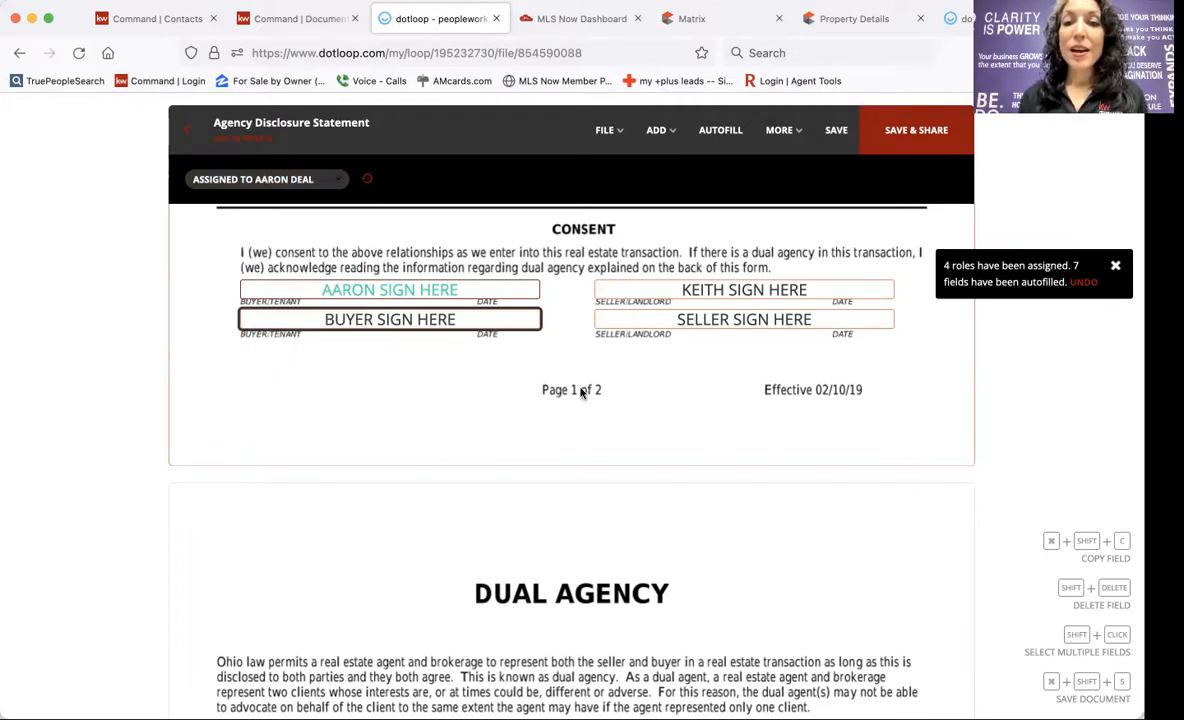
Save the Agency Disclosure Statement and return to the loop's document list.
{"action": "scroll", "coordinate": [462, 428], "scroll_direction": "down", "scroll_amount": 2}
{"action": "scroll", "coordinate": [439, 423], "scroll_direction": "down", "scroll_amount": 4}
{"action": "scroll", "coordinate": [439, 420], "scroll_direction": "up", "scroll_amount": 5}
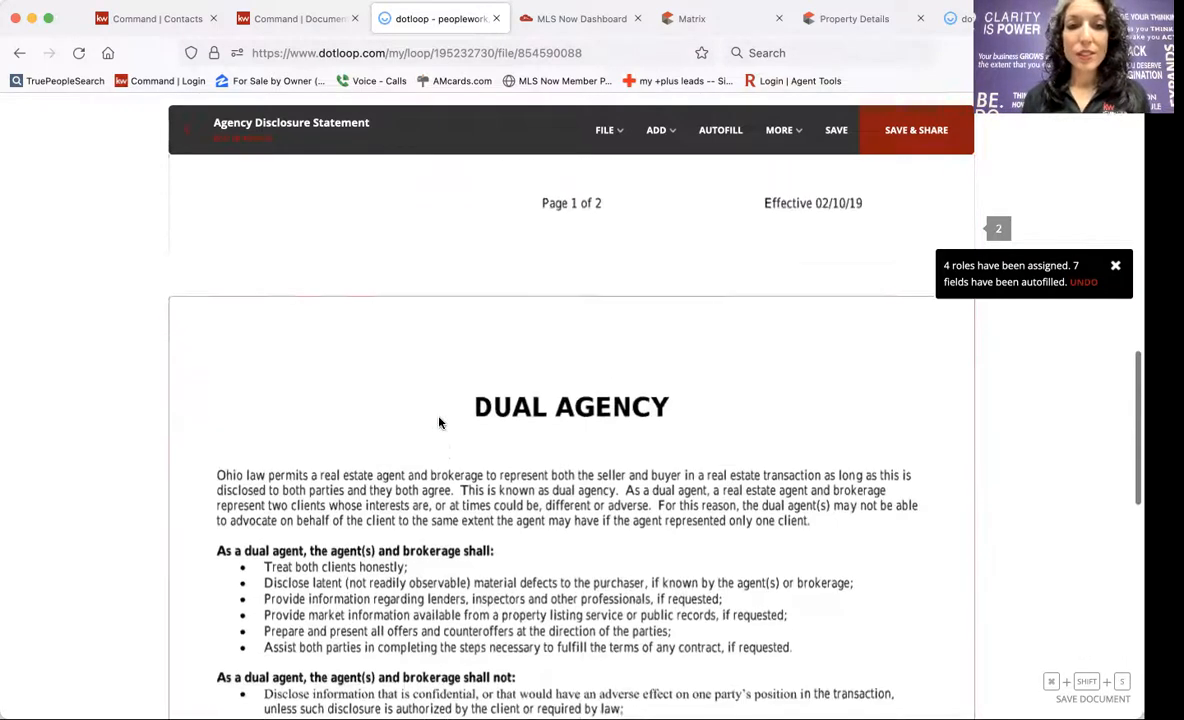
{"action": "left_click", "coordinate": [189, 136]}
{"action": "left_click", "coordinate": [711, 467]}
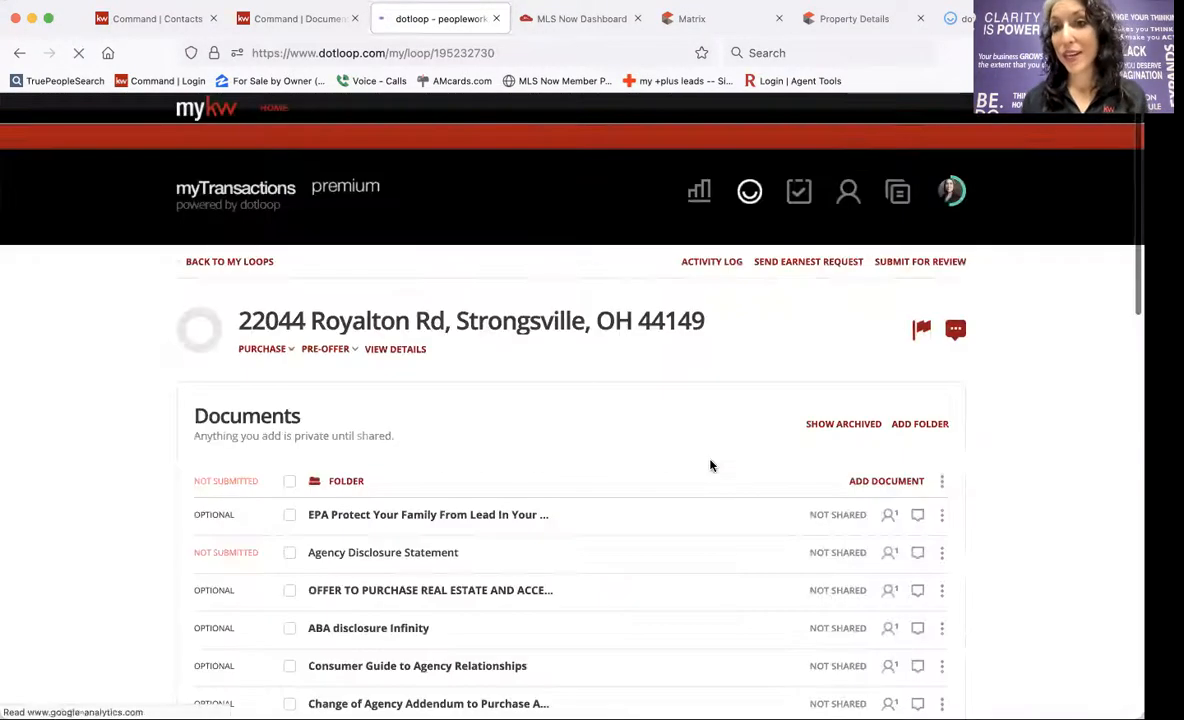
Open the ABA disclosure Infinity form and autofill its roles and property address.
{"action": "scroll", "coordinate": [711, 465], "scroll_direction": "down", "scroll_amount": 5}
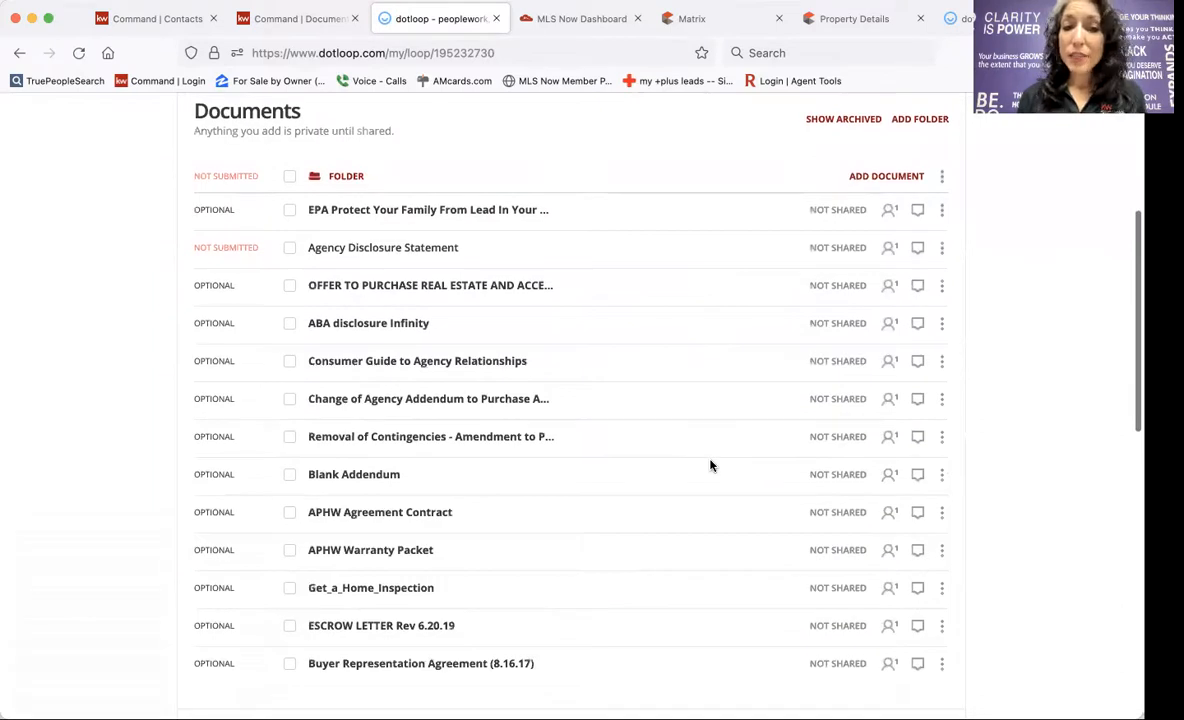
{"action": "scroll", "coordinate": [700, 455], "scroll_direction": "down", "scroll_amount": 1}
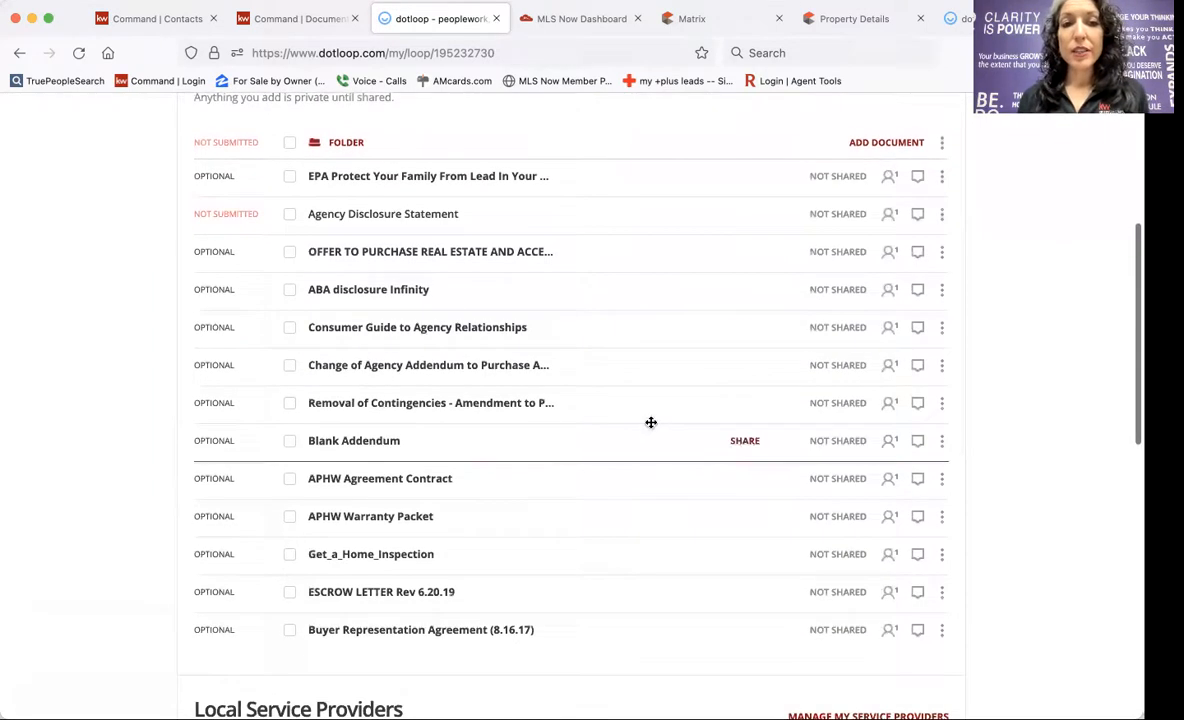
{"action": "left_click", "coordinate": [401, 294]}
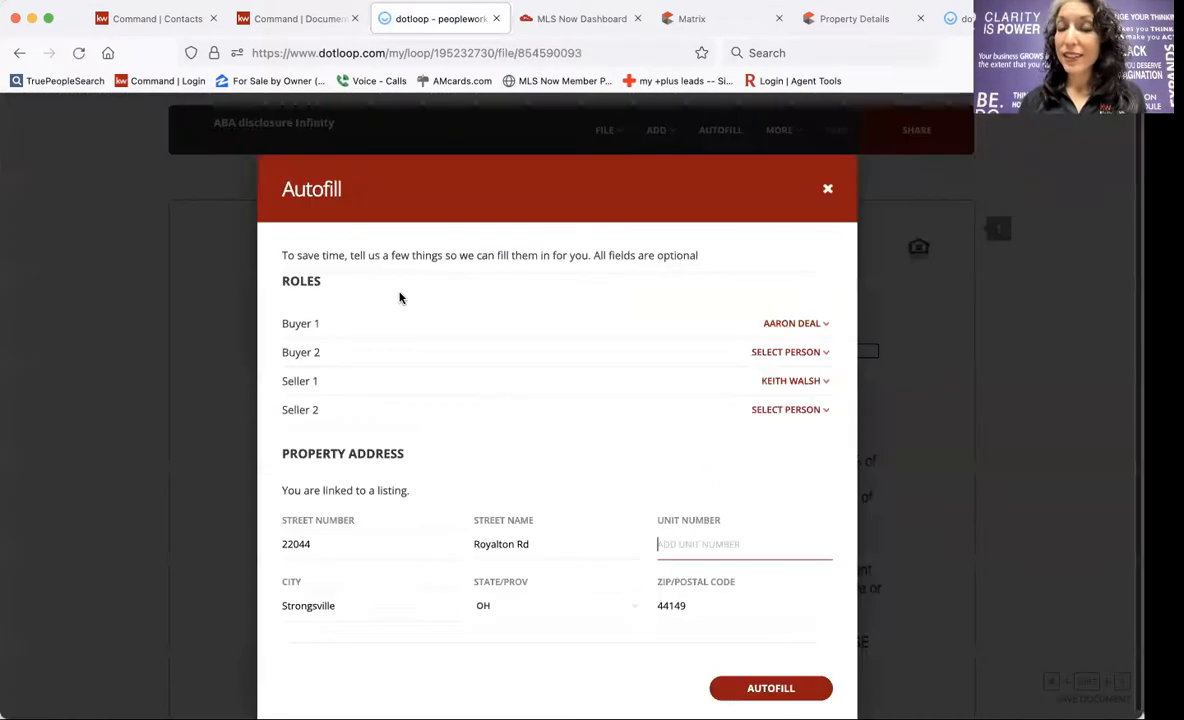
{"action": "left_click", "coordinate": [752, 689]}
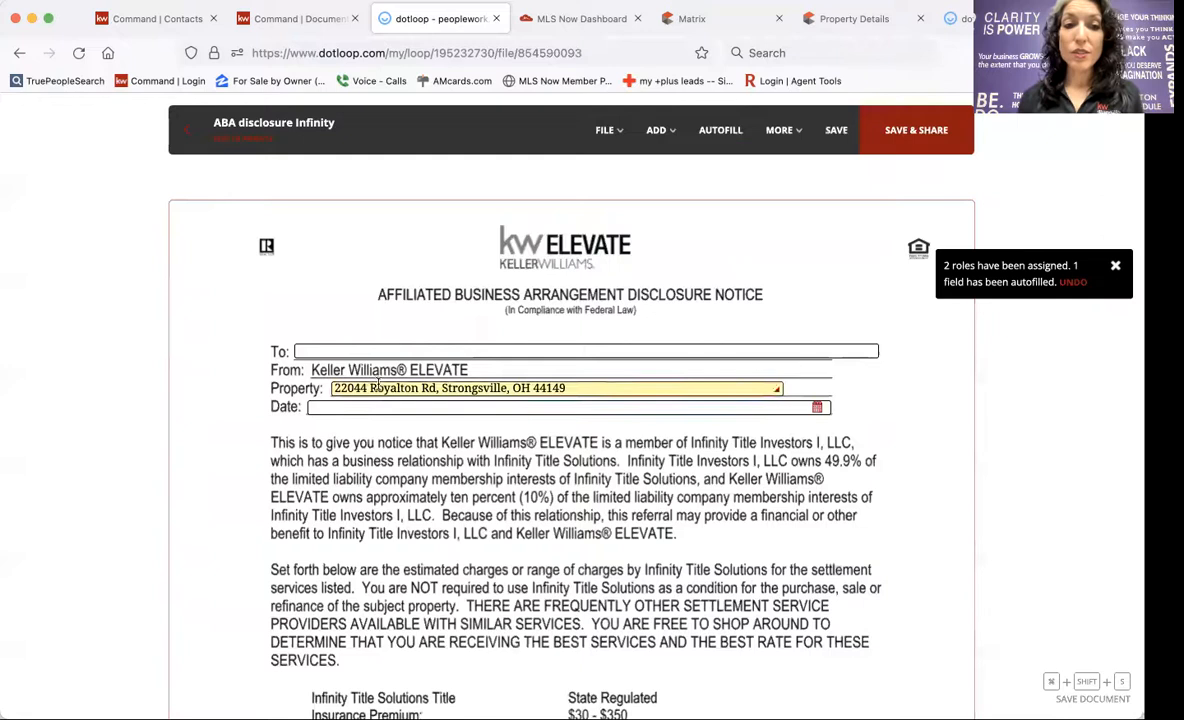
Enter the buyer's name in the To: field and set the date to December 3, 2021.
{"action": "left_click", "coordinate": [646, 351]}
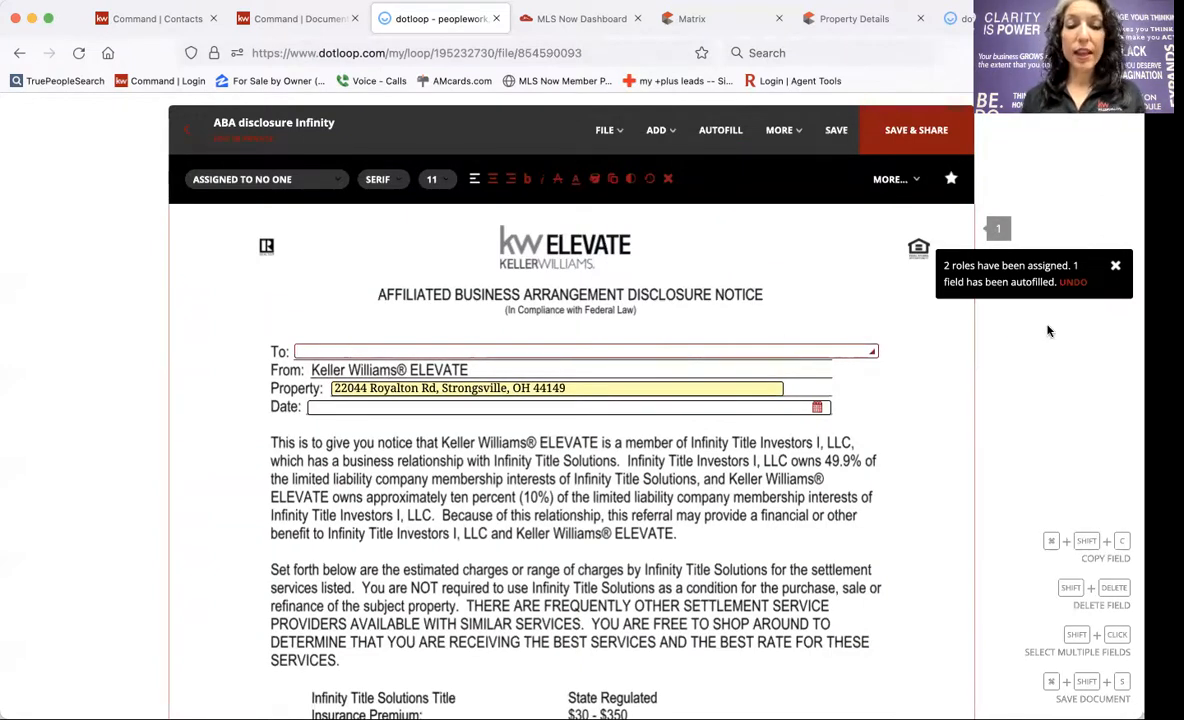
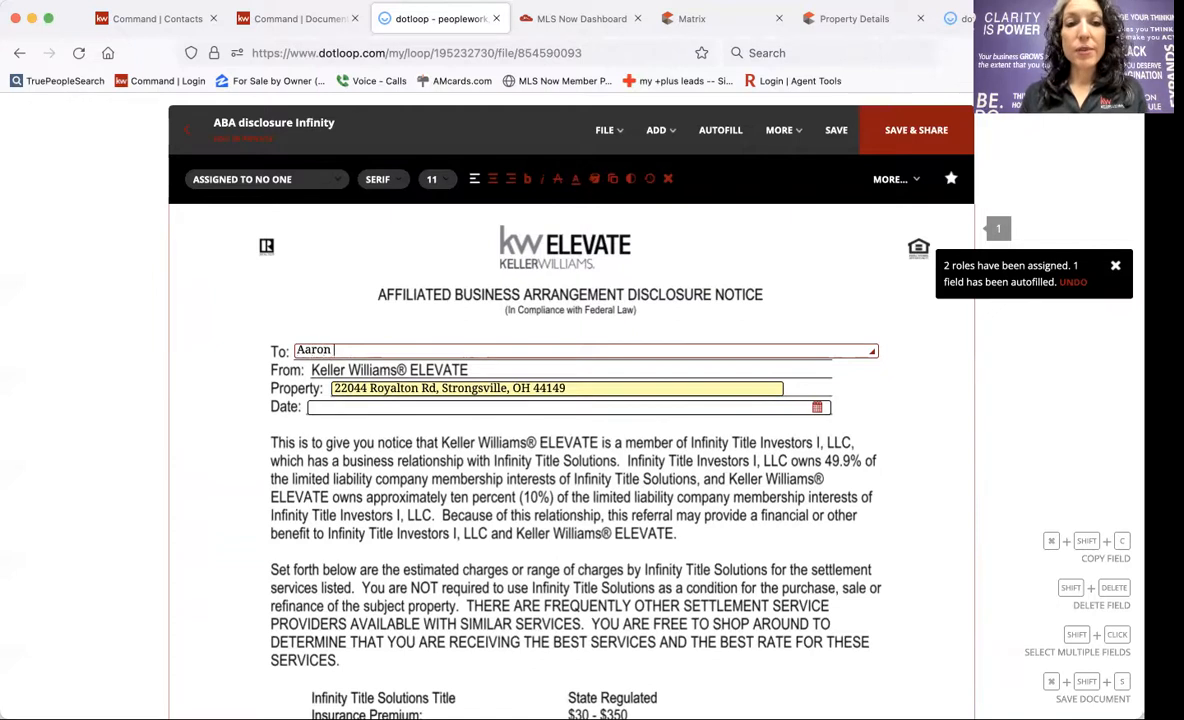
{"action": "scroll", "coordinate": [854, 339], "scroll_direction": "down", "scroll_amount": 2}
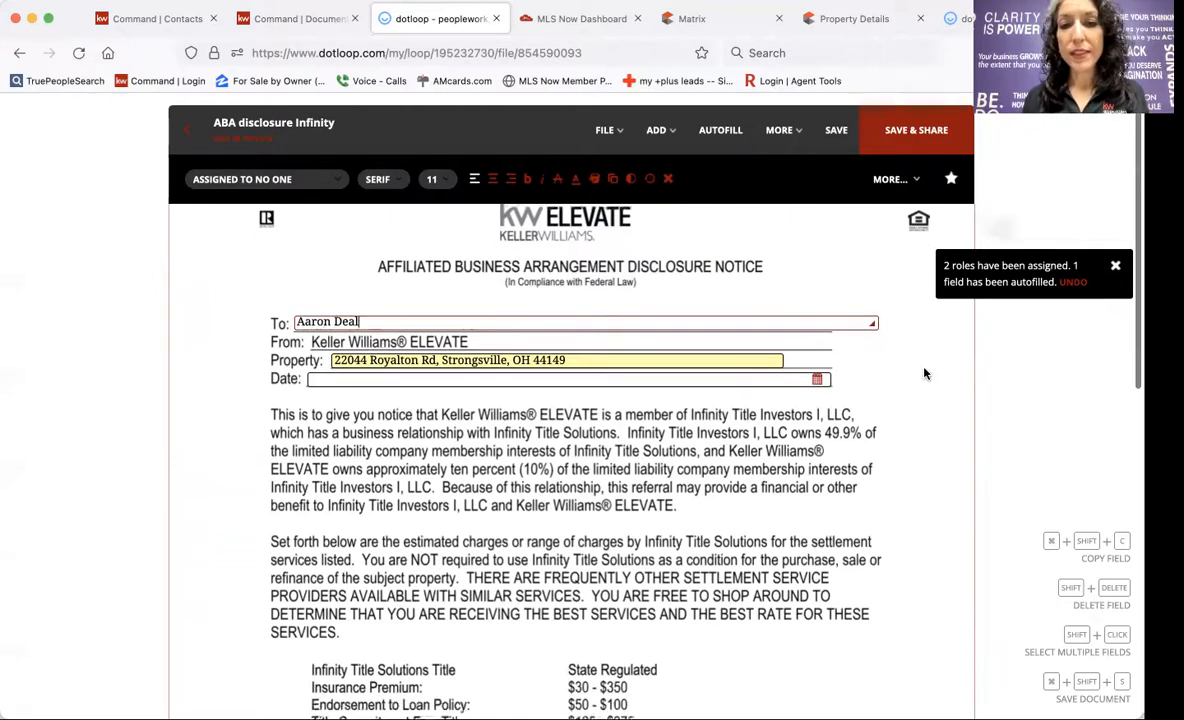
{"action": "left_click", "coordinate": [578, 350]}
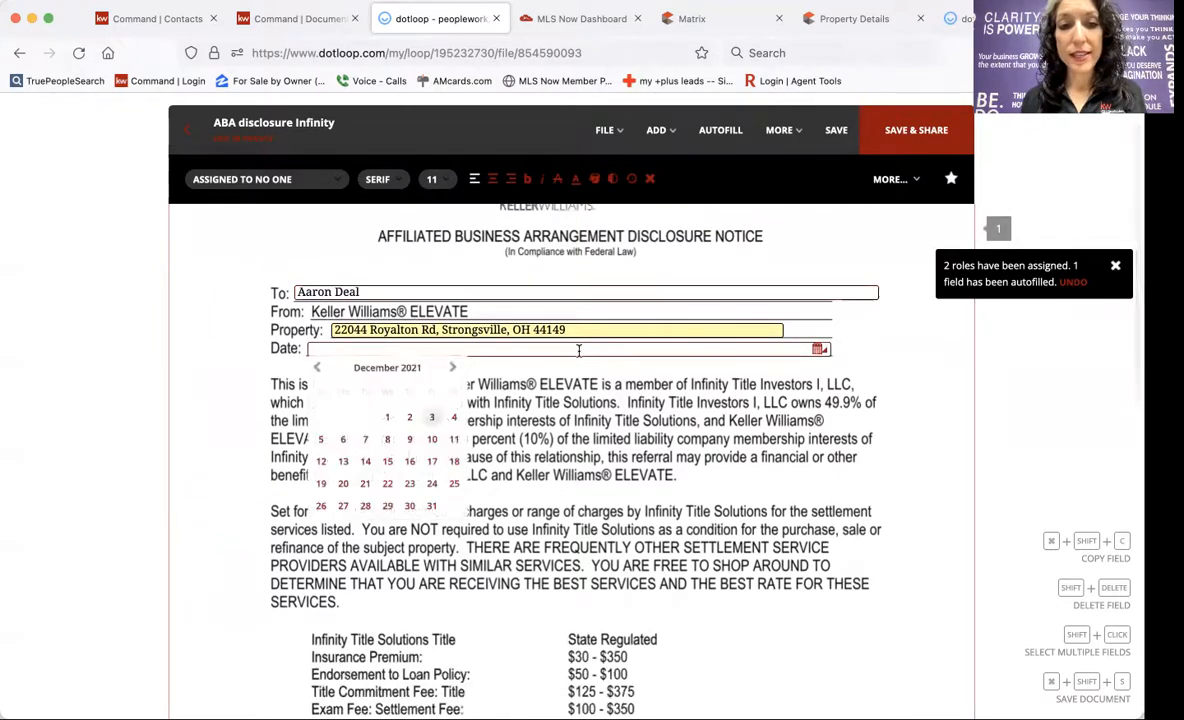
{"action": "left_click", "coordinate": [429, 417]}
{"action": "scroll", "coordinate": [497, 411], "scroll_direction": "down", "scroll_amount": 10}
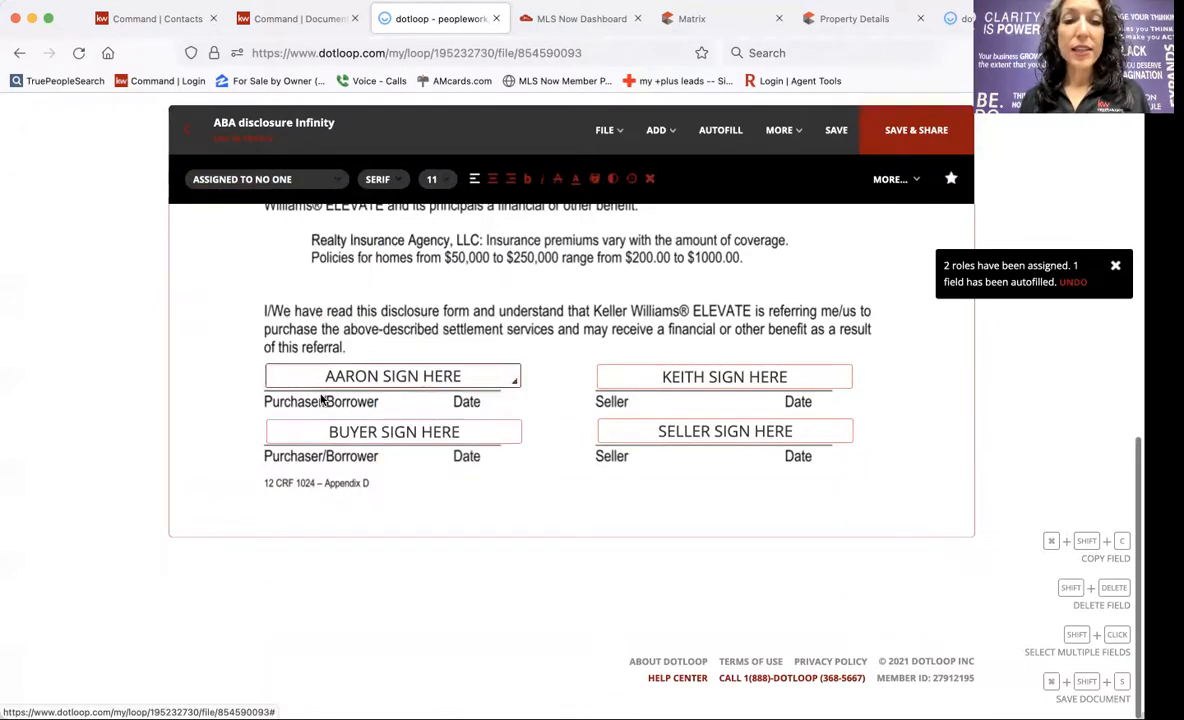
Assign the second BUYER SIGN HERE field to the buyer, then leave the form.
{"action": "left_click", "coordinate": [364, 434]}
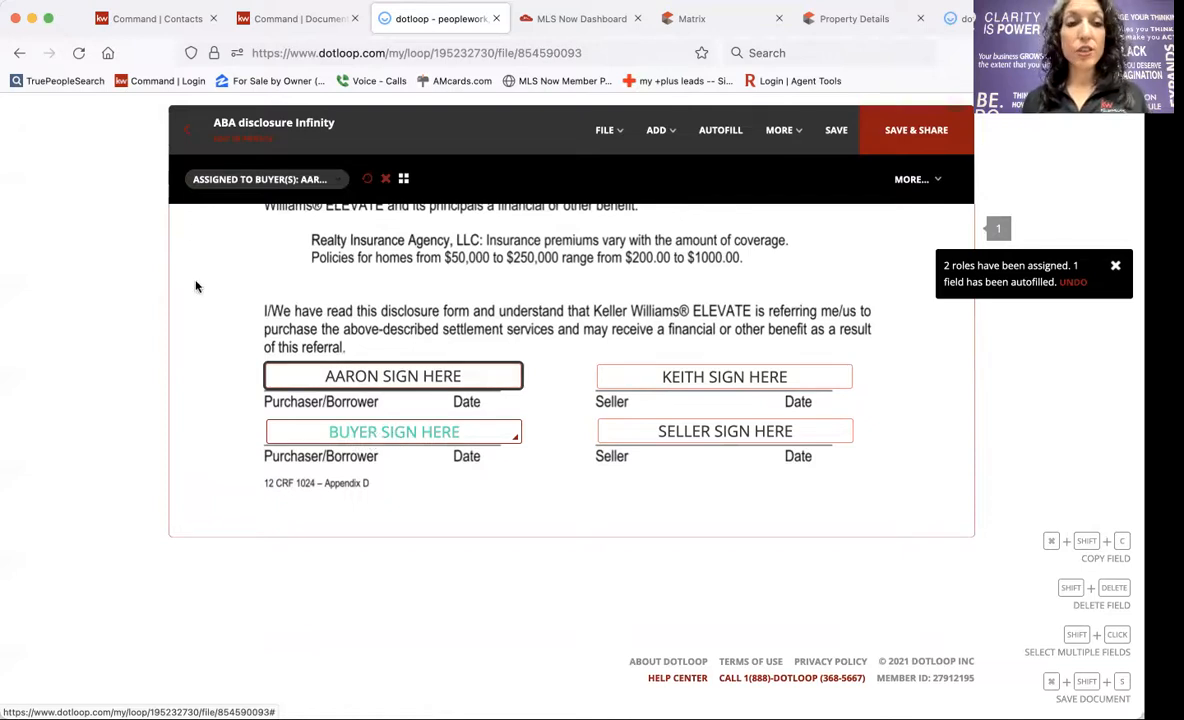
{"action": "left_click", "coordinate": [205, 182]}
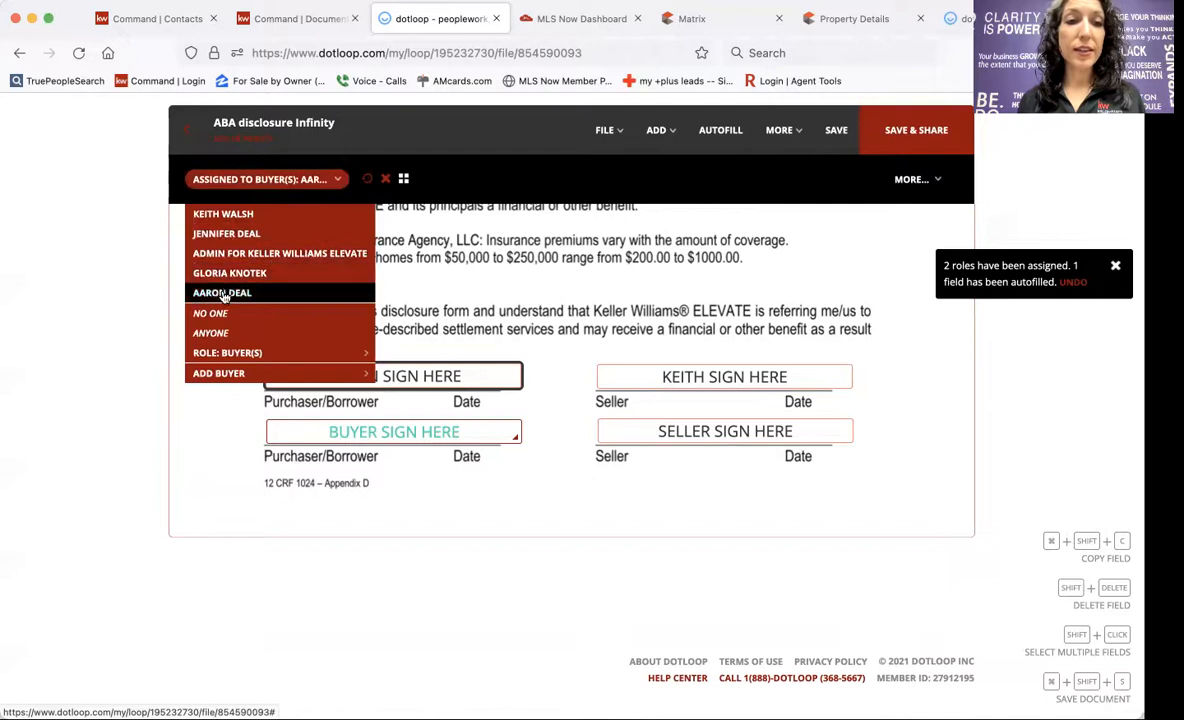
{"action": "left_click", "coordinate": [222, 292]}
{"action": "left_click", "coordinate": [268, 179]}
{"action": "left_click", "coordinate": [187, 130]}
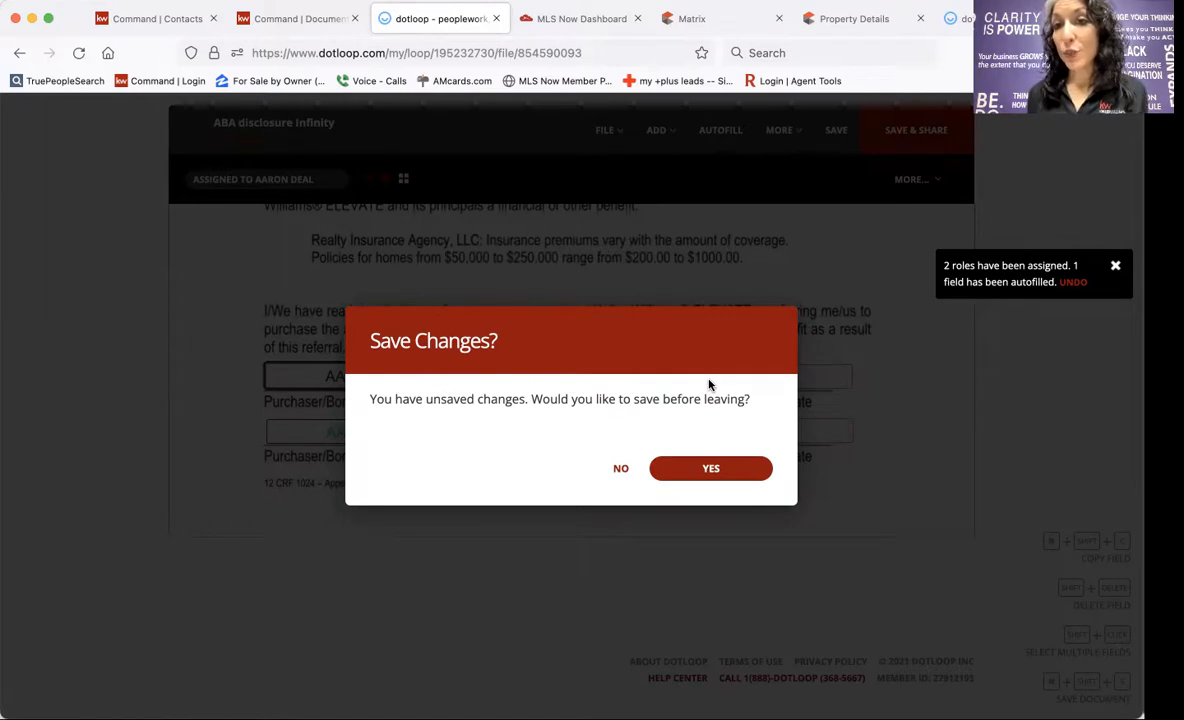
{"action": "left_click", "coordinate": [711, 469]}
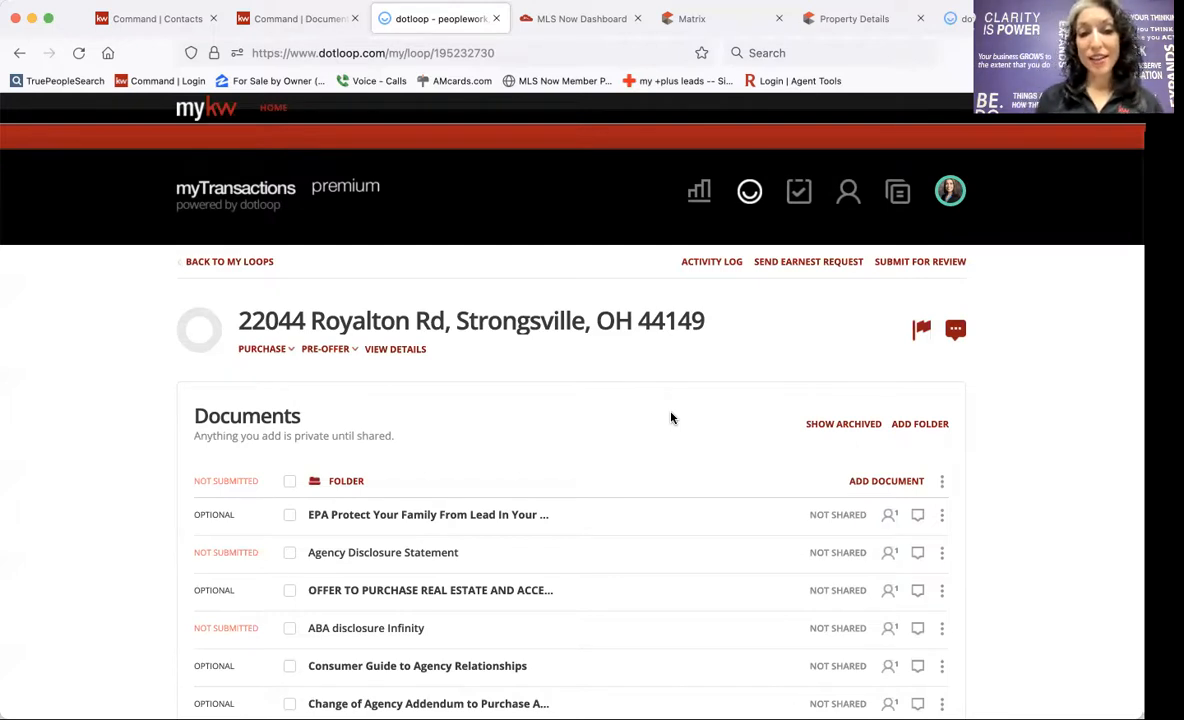
{"action": "scroll", "coordinate": [671, 418], "scroll_direction": "down", "scroll_amount": 5}
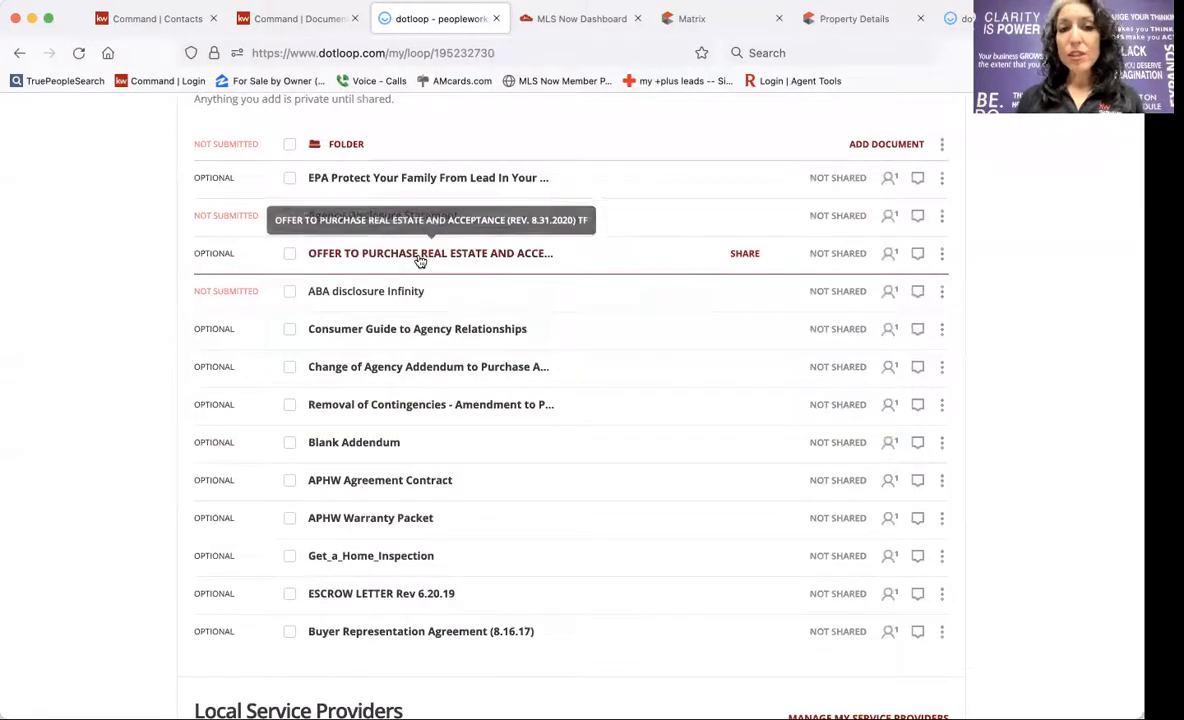
{"action": "scroll", "coordinate": [580, 312], "scroll_direction": "up", "scroll_amount": 3}
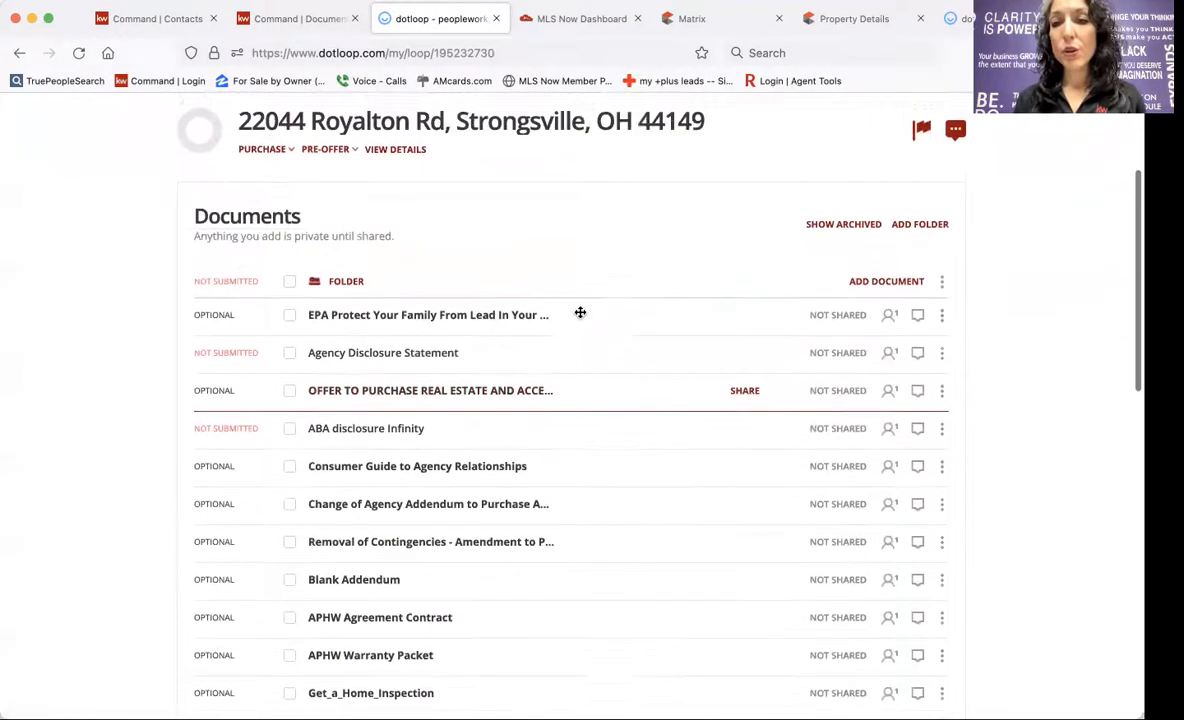
{"action": "scroll", "coordinate": [580, 312], "scroll_direction": "up", "scroll_amount": 2}
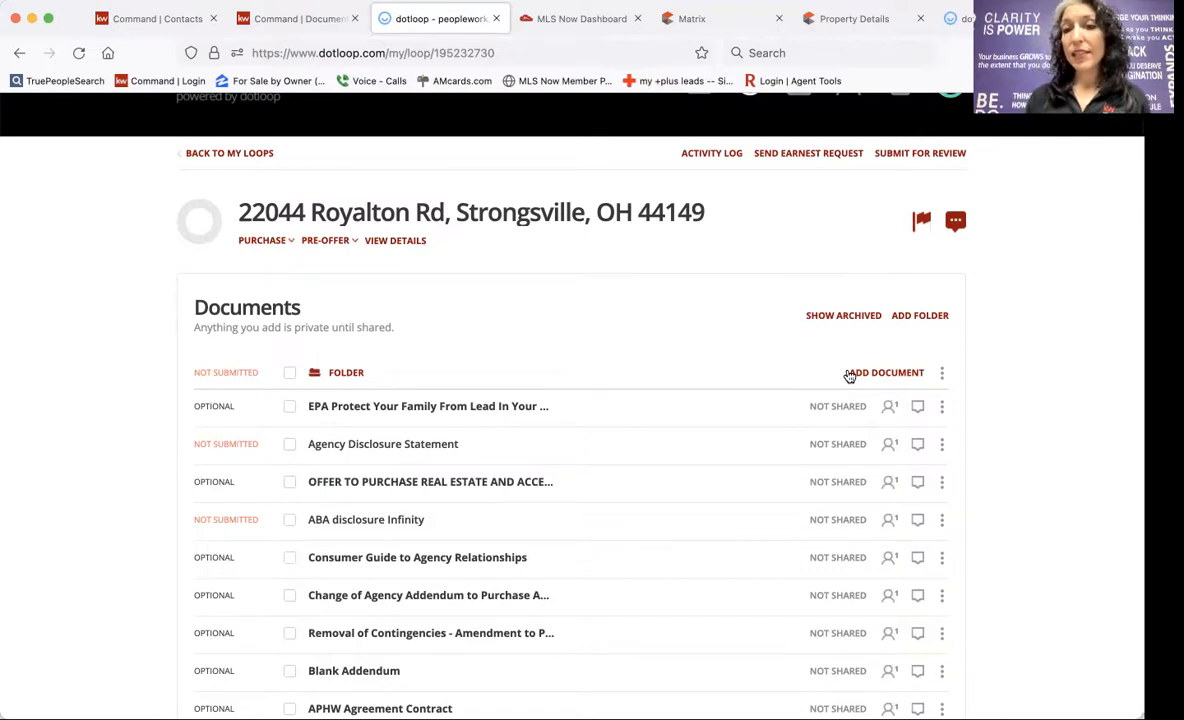
{"action": "left_click", "coordinate": [889, 373]}
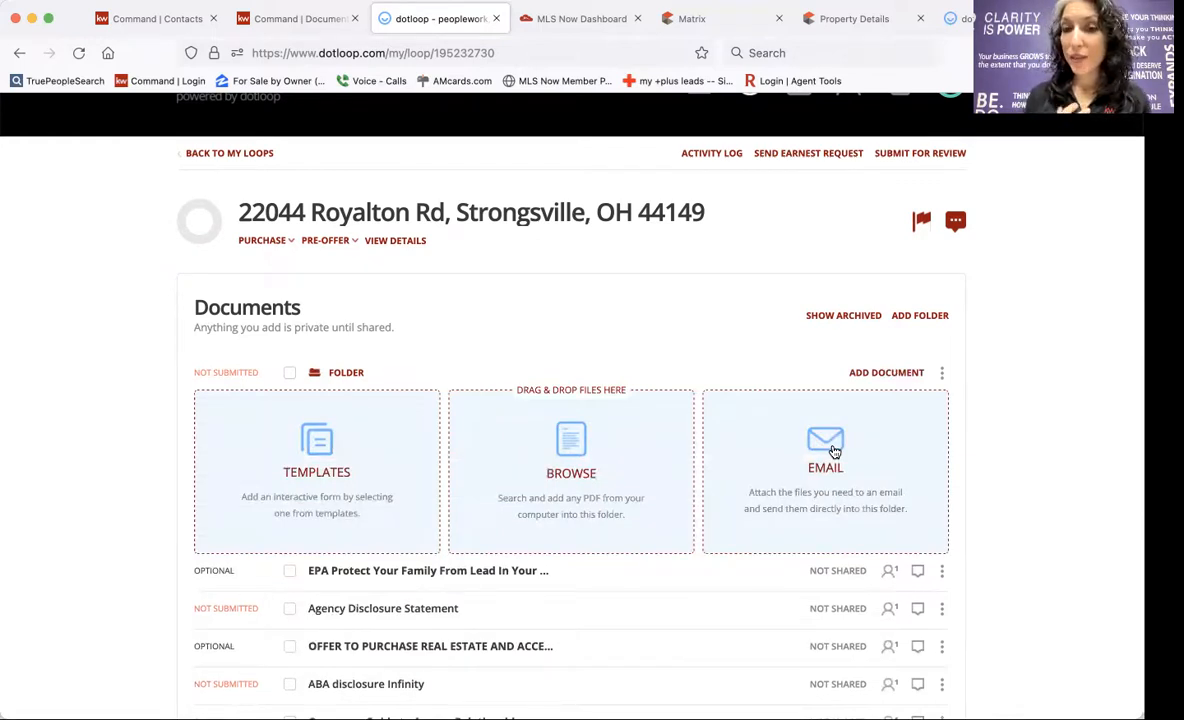
{"action": "left_click", "coordinate": [587, 437]}
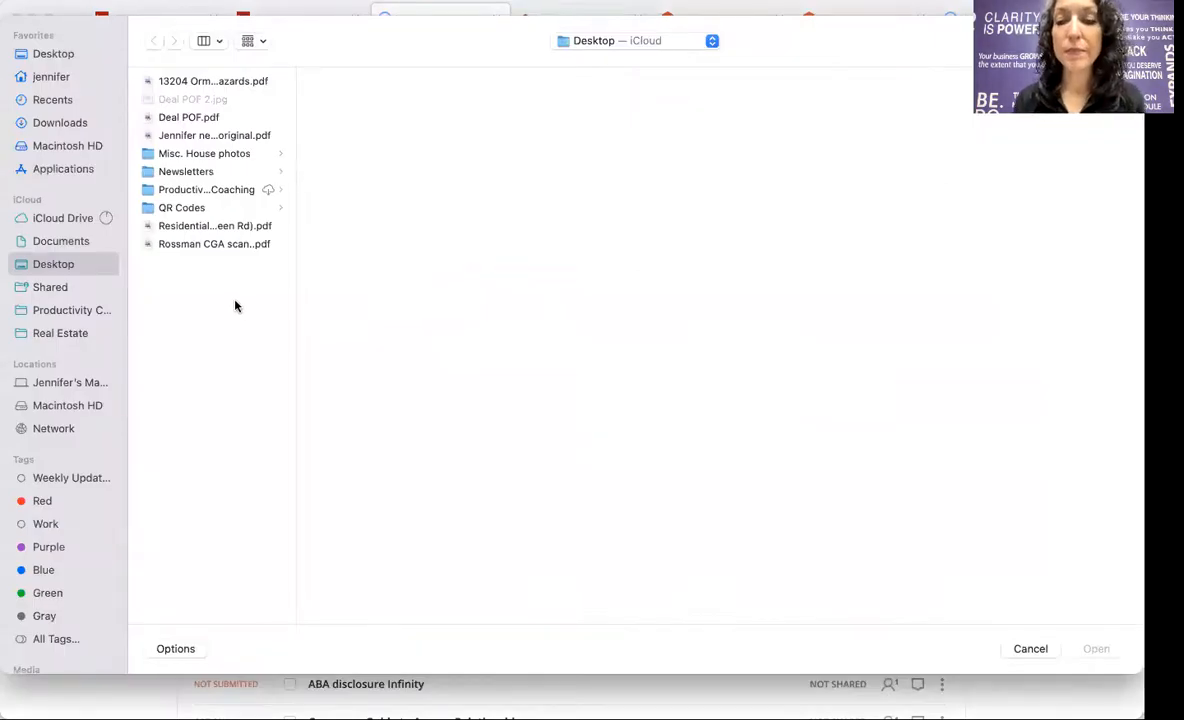
{"action": "left_click_drag", "start_coordinate": [294, 183], "coordinate": [390, 218]}
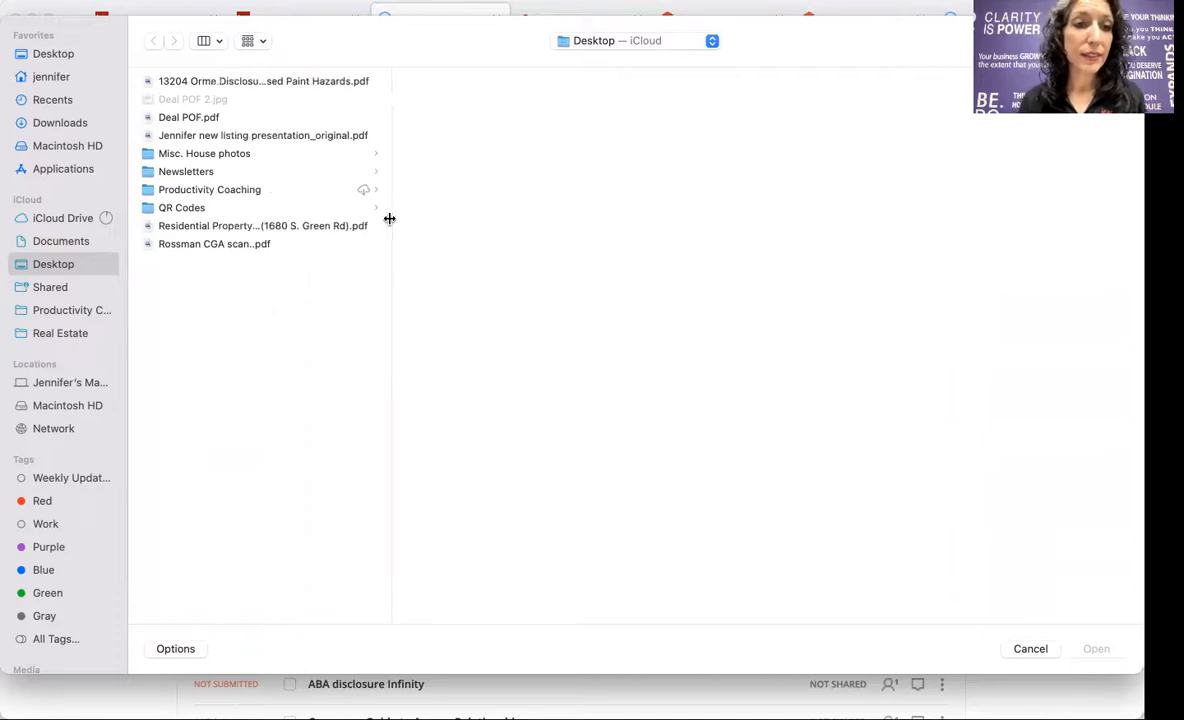
{"action": "left_click", "coordinate": [181, 228]}
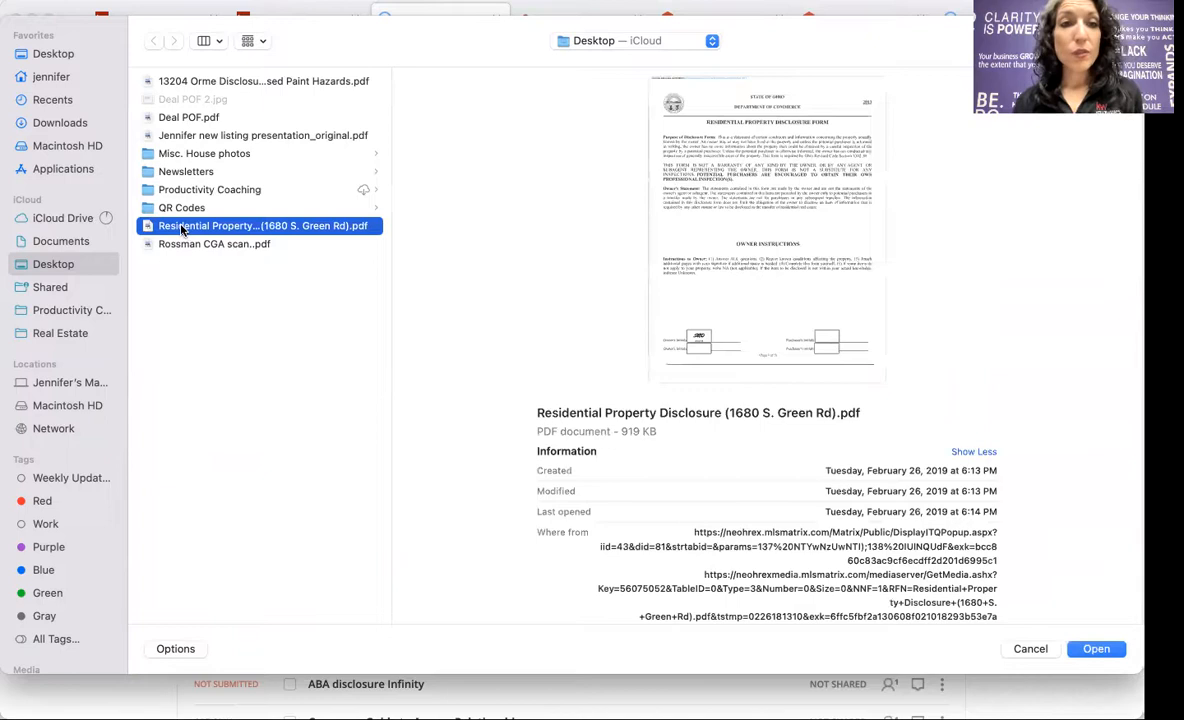
{"action": "left_click", "coordinate": [252, 80], "text": "super"}
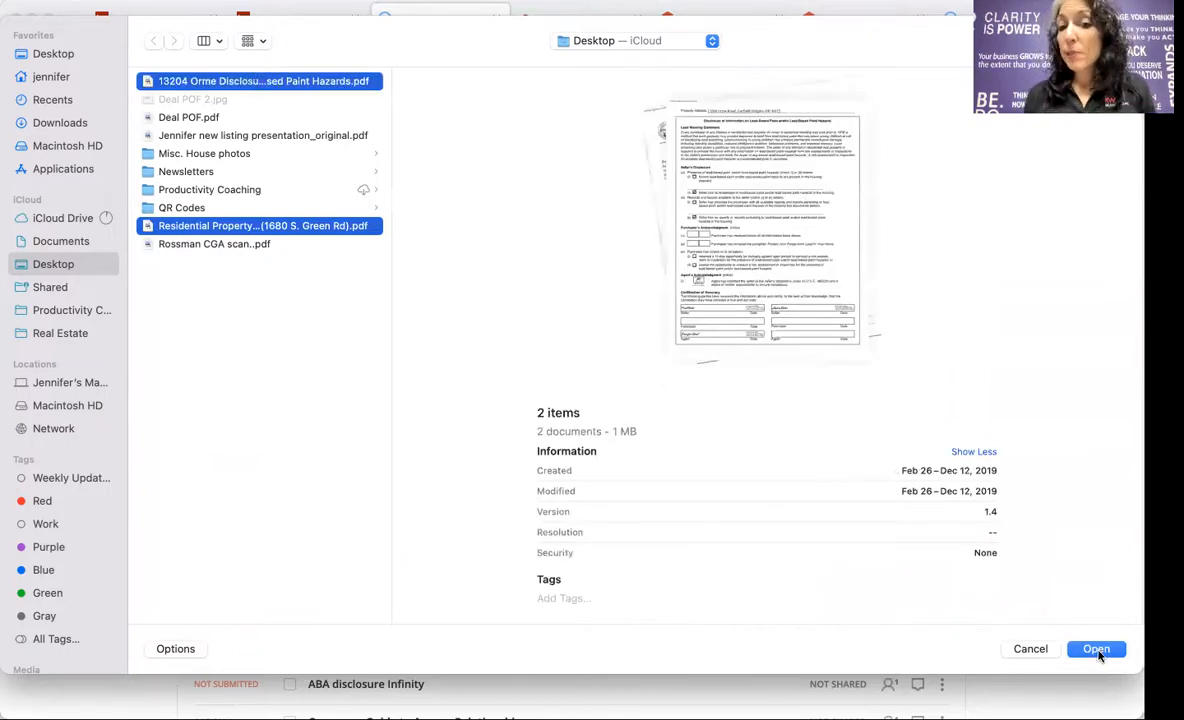
{"action": "left_click", "coordinate": [1097, 650]}
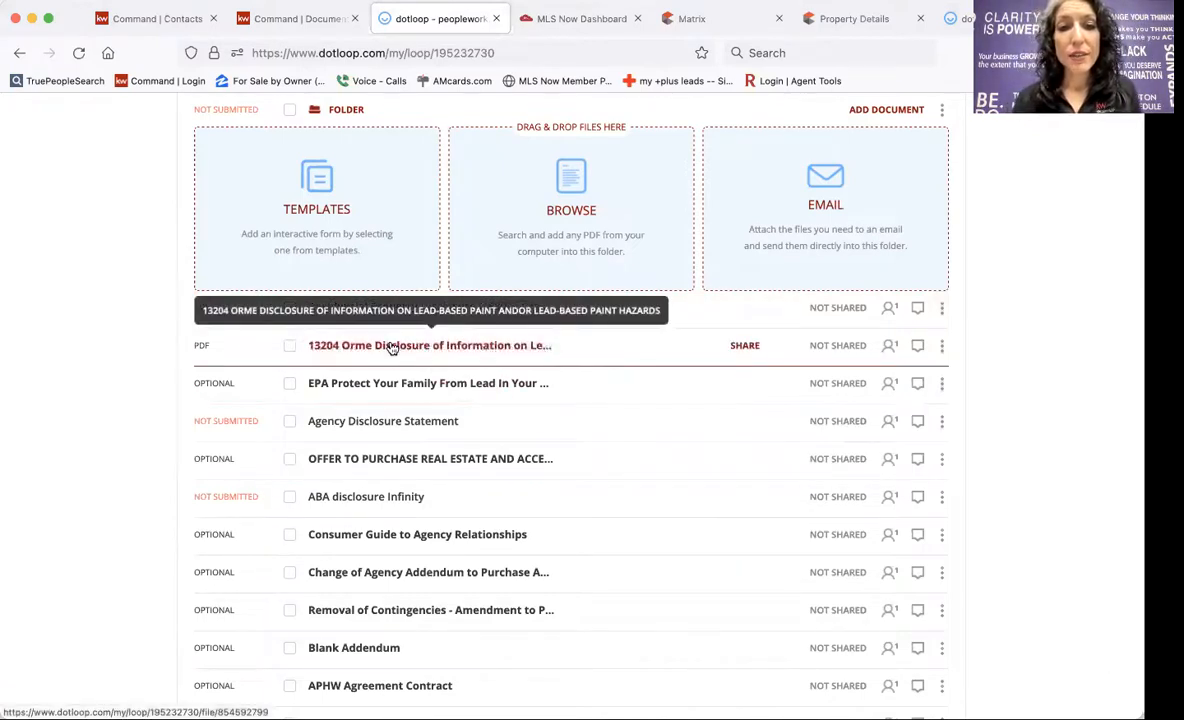
{"action": "left_click", "coordinate": [388, 308]}
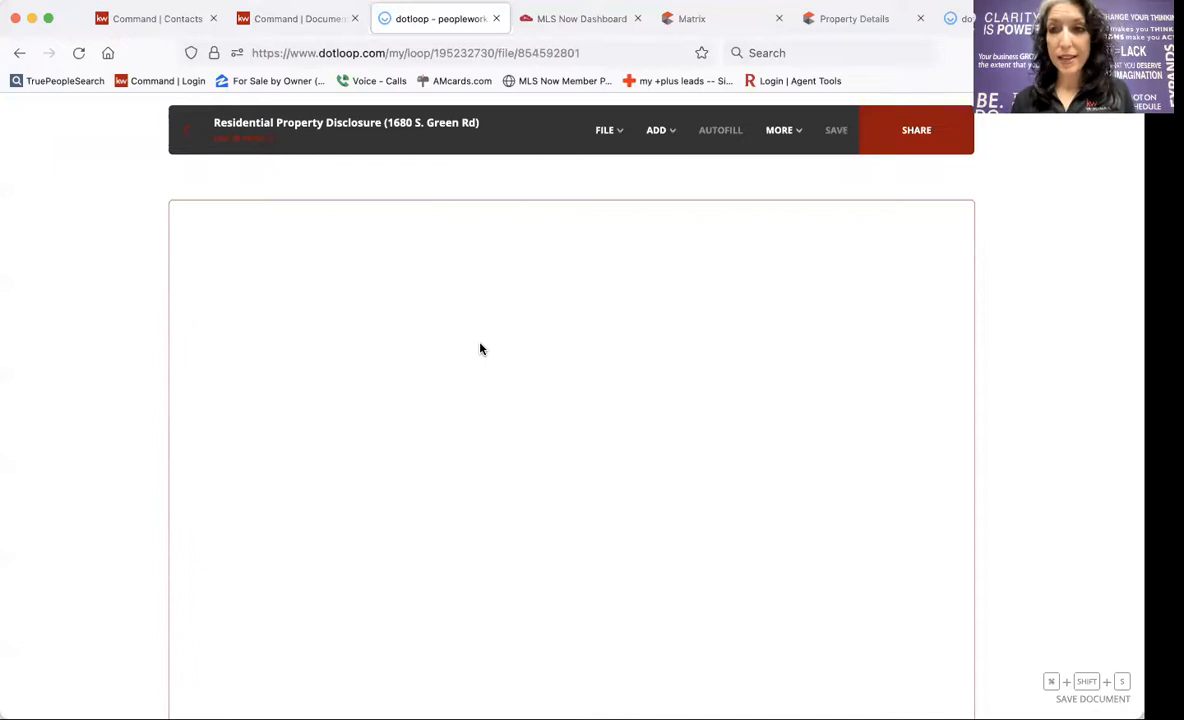
Scroll through the Residential Property Disclosure pages, reviewing the owner's checked answers and initials.
{"action": "scroll", "coordinate": [480, 348], "scroll_direction": "down", "scroll_amount": 2}
{"action": "scroll", "coordinate": [480, 348], "scroll_direction": "down", "scroll_amount": 7}
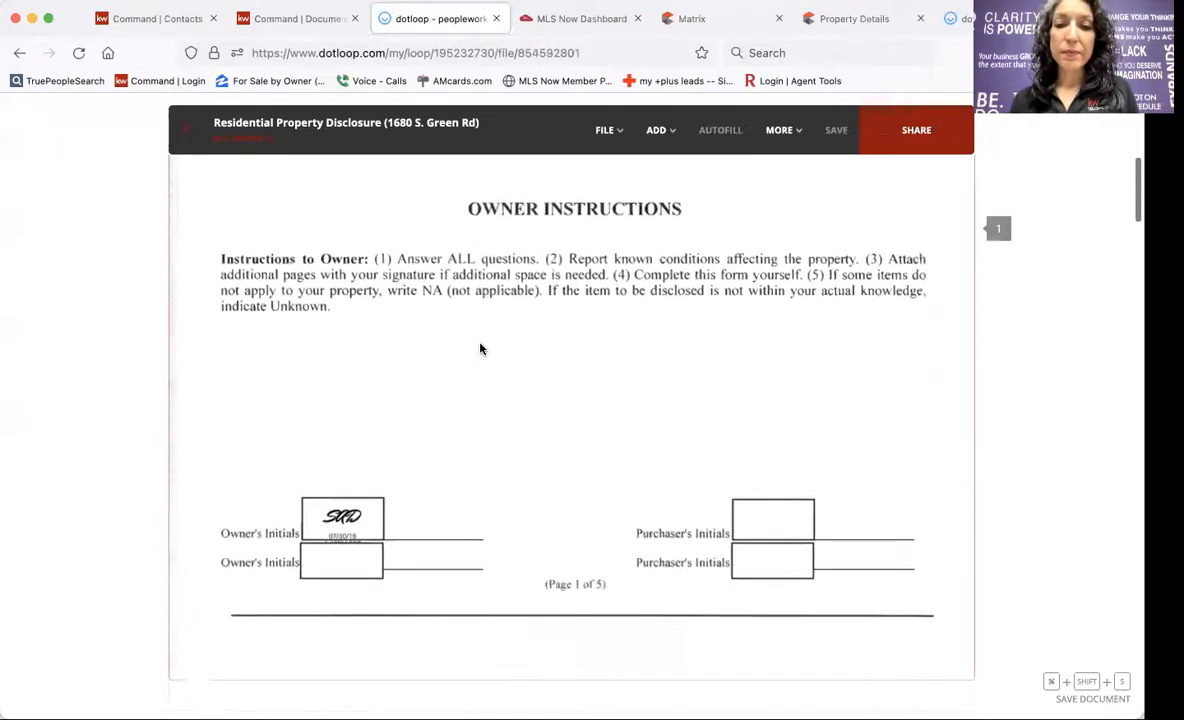
{"action": "scroll", "coordinate": [480, 348], "scroll_direction": "down", "scroll_amount": 10}
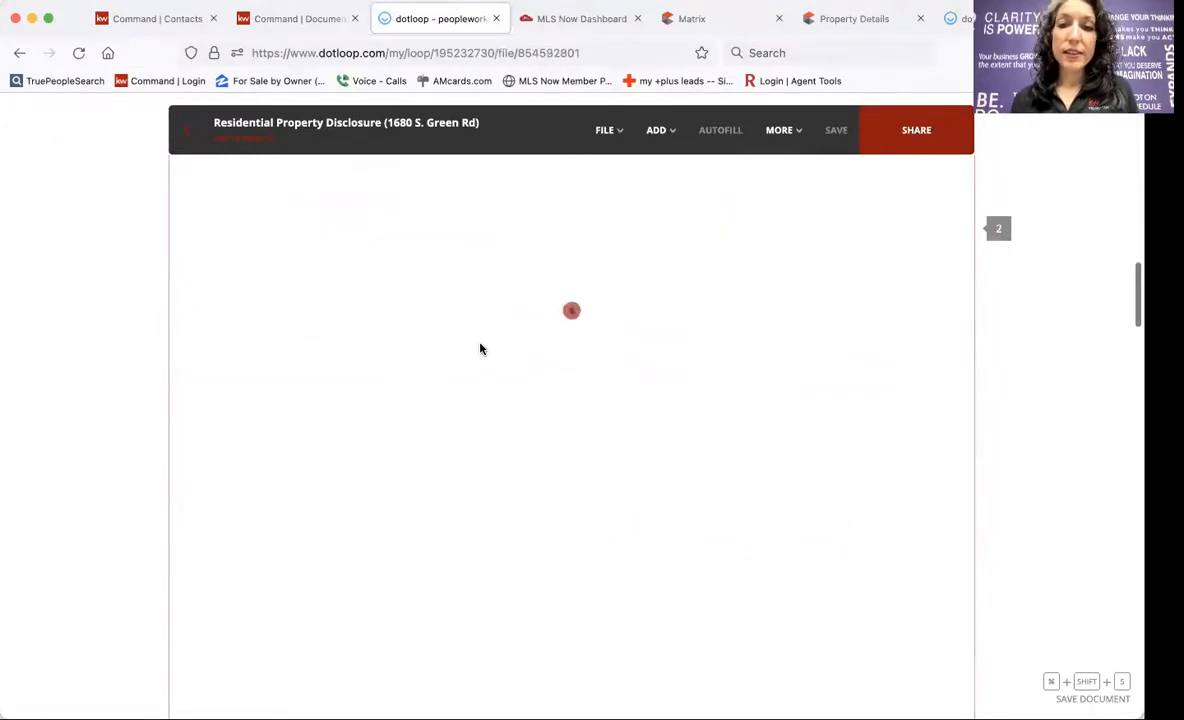
{"action": "scroll", "coordinate": [480, 348], "scroll_direction": "down", "scroll_amount": 10}
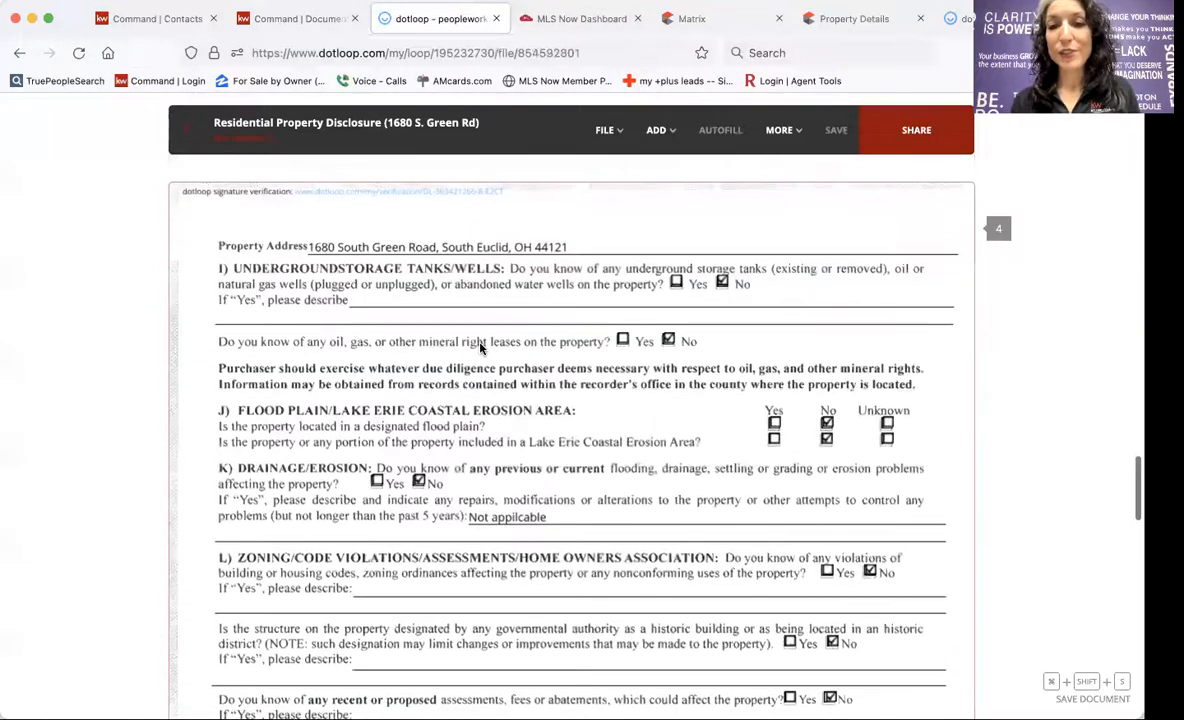
{"action": "scroll", "coordinate": [480, 348], "scroll_direction": "down", "scroll_amount": 5}
{"action": "scroll", "coordinate": [480, 348], "scroll_direction": "up", "scroll_amount": 8}
{"action": "scroll", "coordinate": [480, 348], "scroll_direction": "up", "scroll_amount": 15}
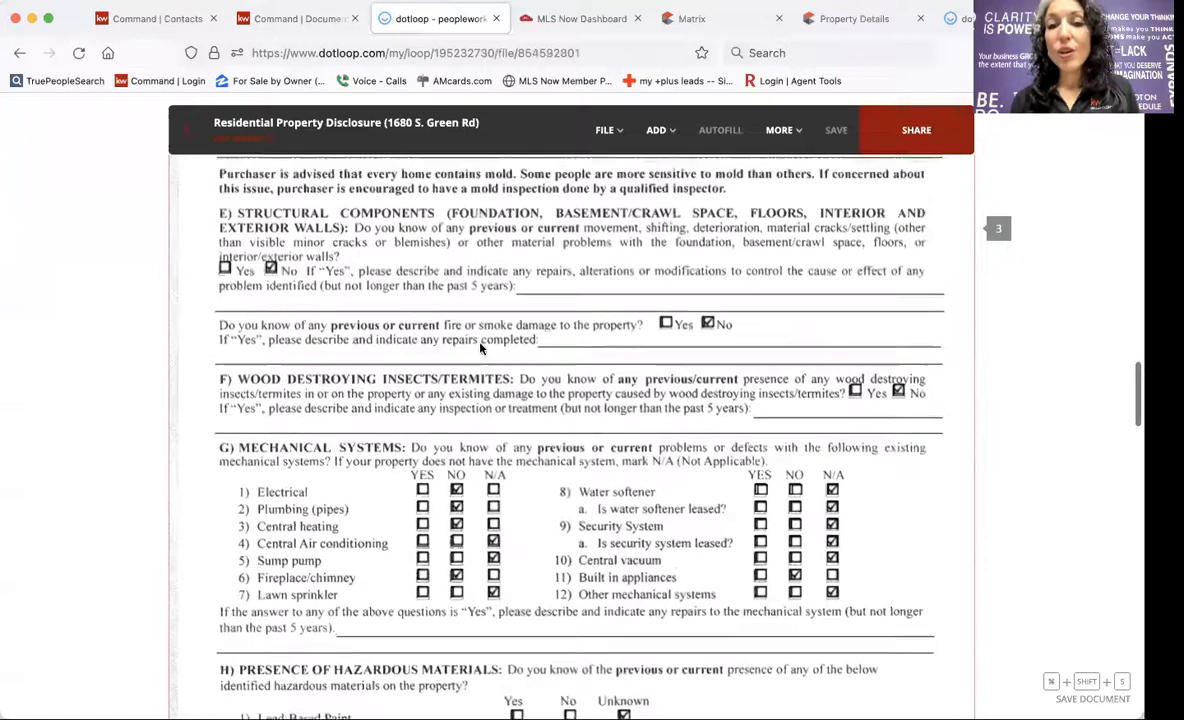
{"action": "scroll", "coordinate": [480, 348], "scroll_direction": "up", "scroll_amount": 2}
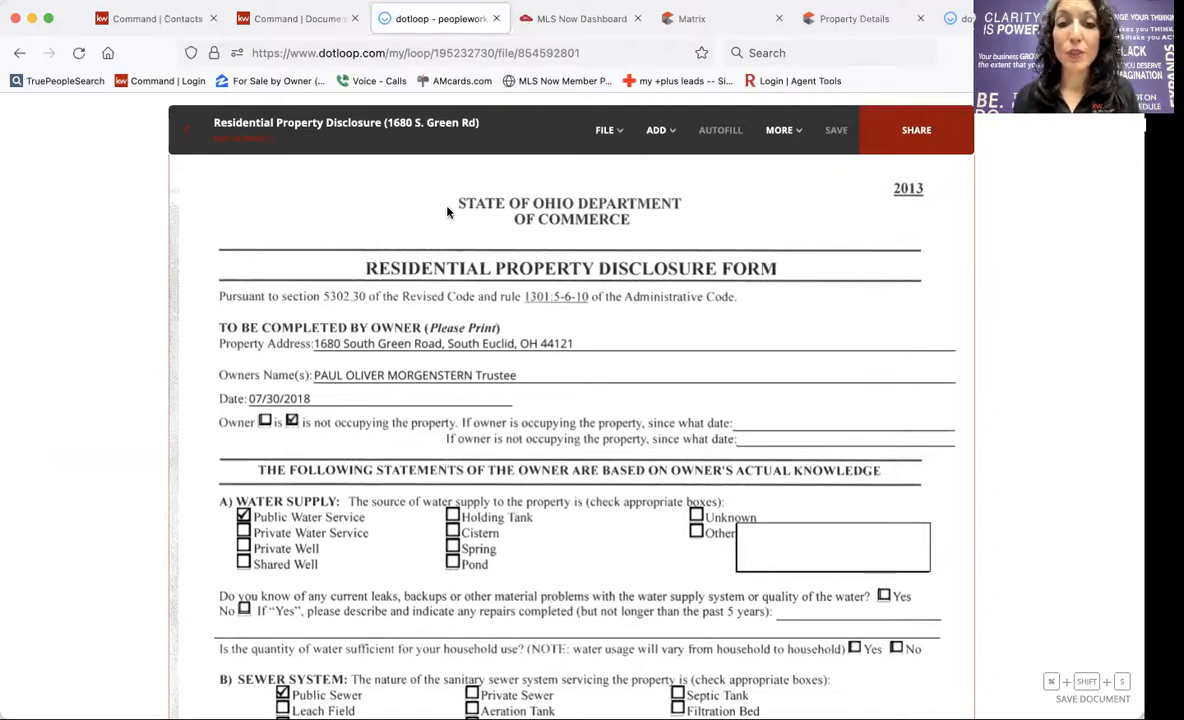
{"action": "scroll", "coordinate": [448, 212], "scroll_direction": "down", "scroll_amount": 1}
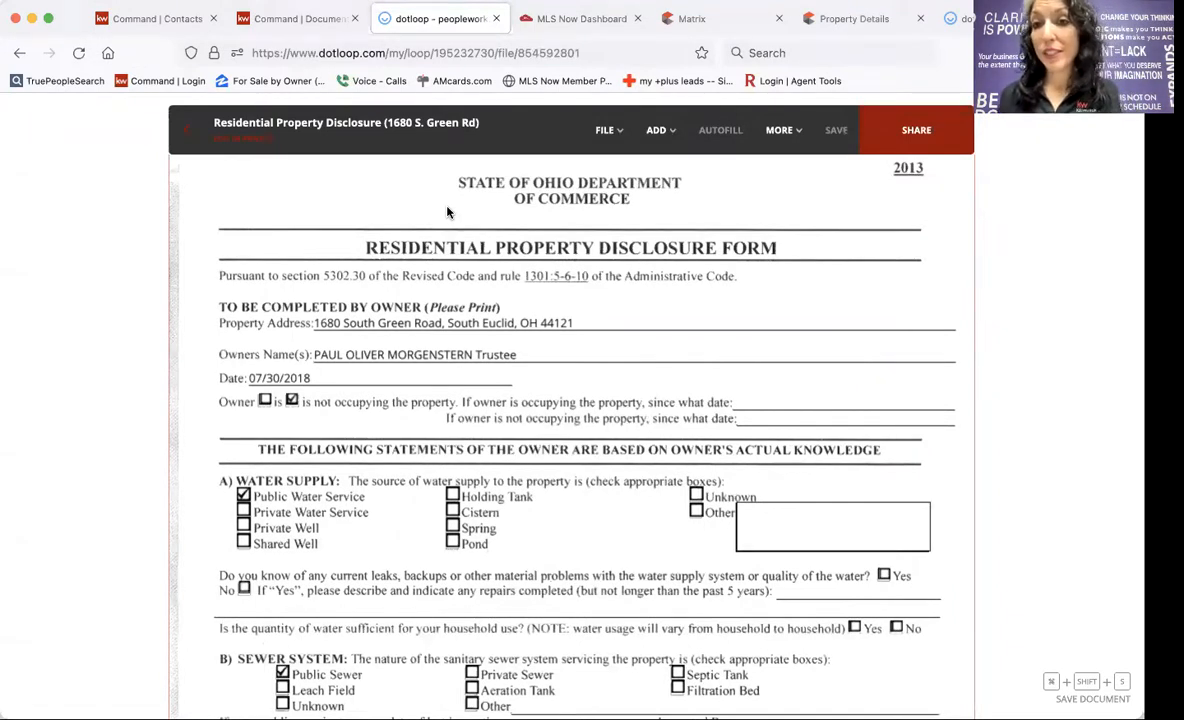
{"action": "scroll", "coordinate": [448, 212], "scroll_direction": "down", "scroll_amount": 10}
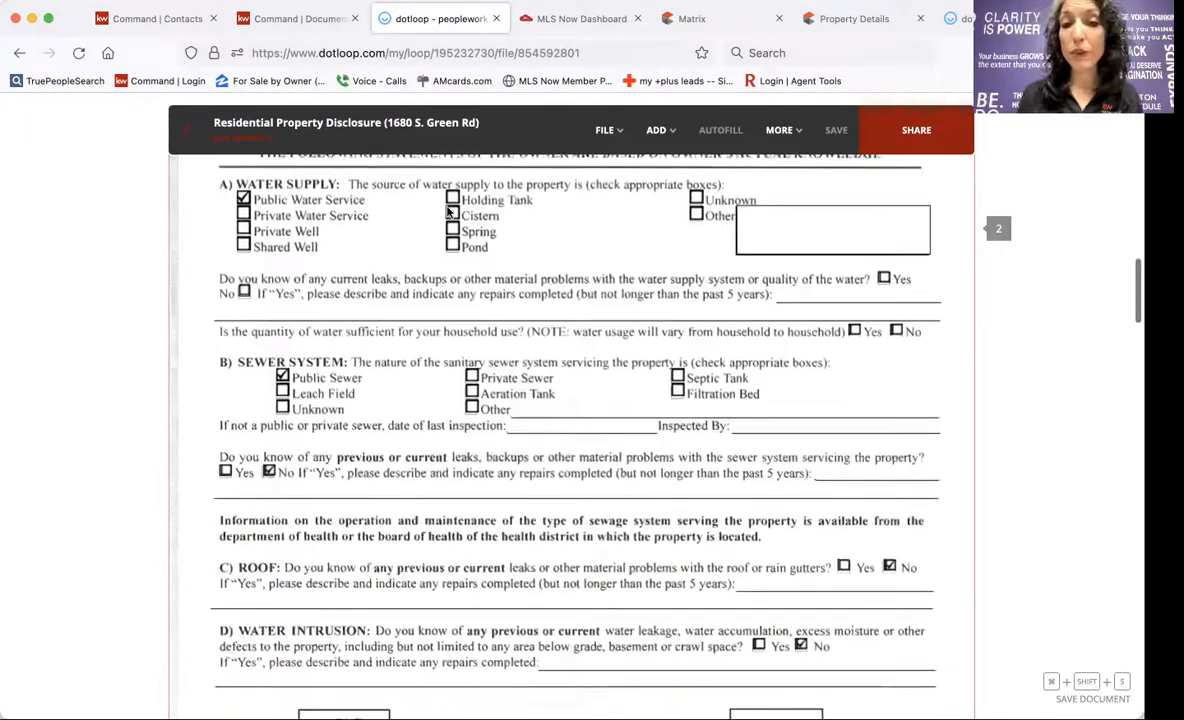
{"action": "scroll", "coordinate": [448, 212], "scroll_direction": "down", "scroll_amount": 5}
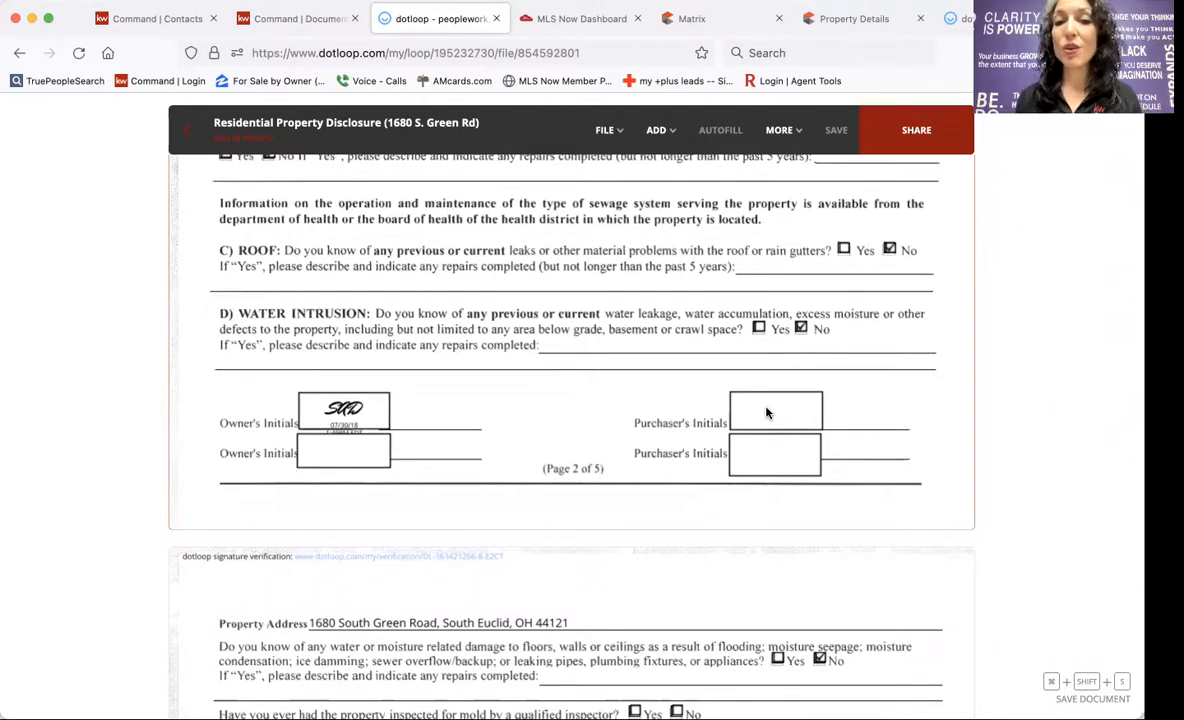
{"action": "left_click", "coordinate": [654, 131]}
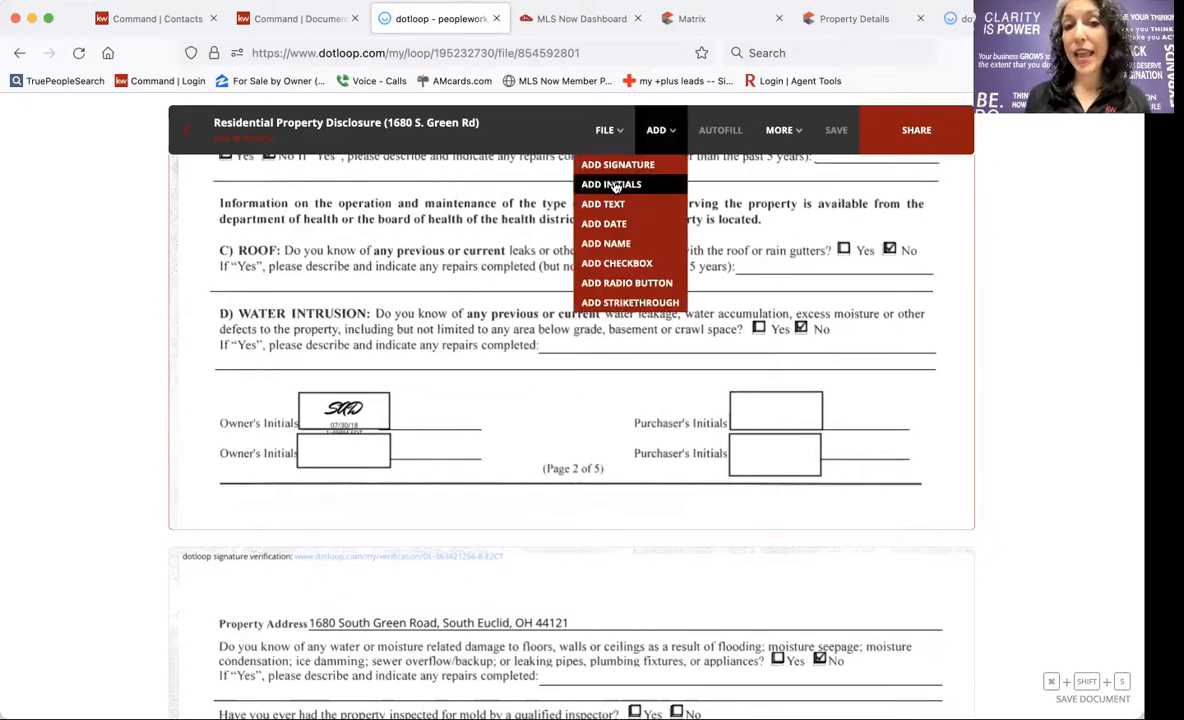
Add a buyer initials field in page 2's first Purchaser's Initials box, resized to fill it.
{"action": "left_click", "coordinate": [614, 186]}
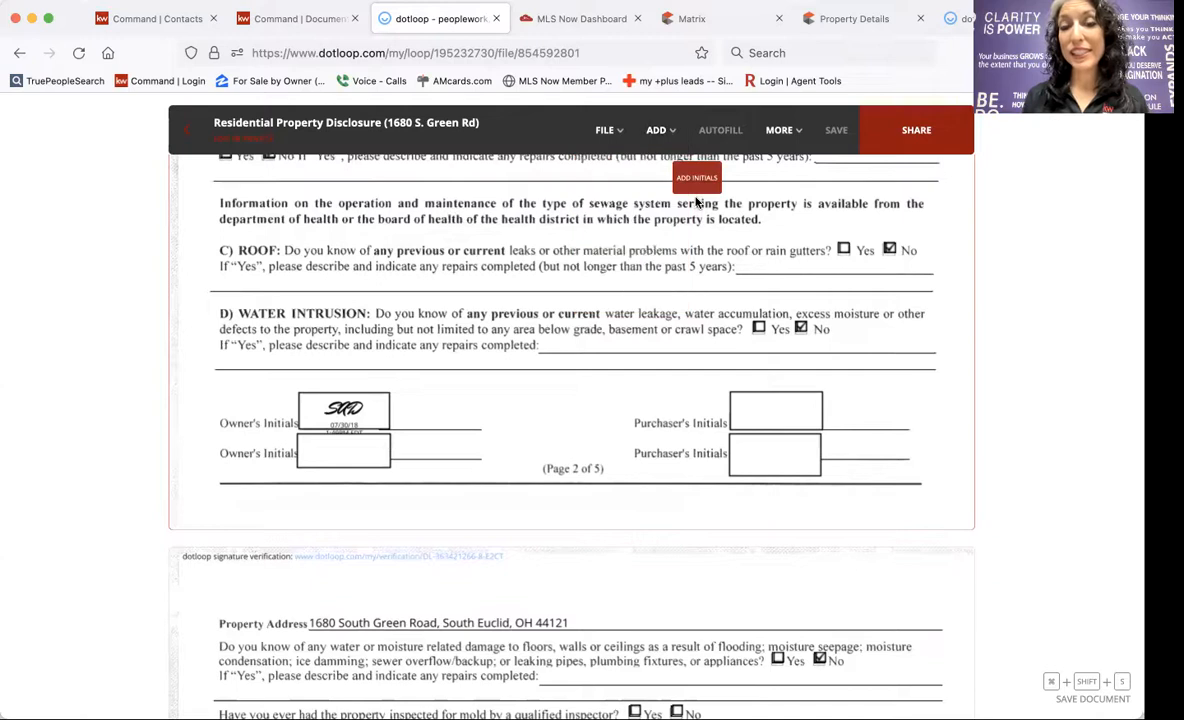
{"action": "left_click", "coordinate": [771, 432]}
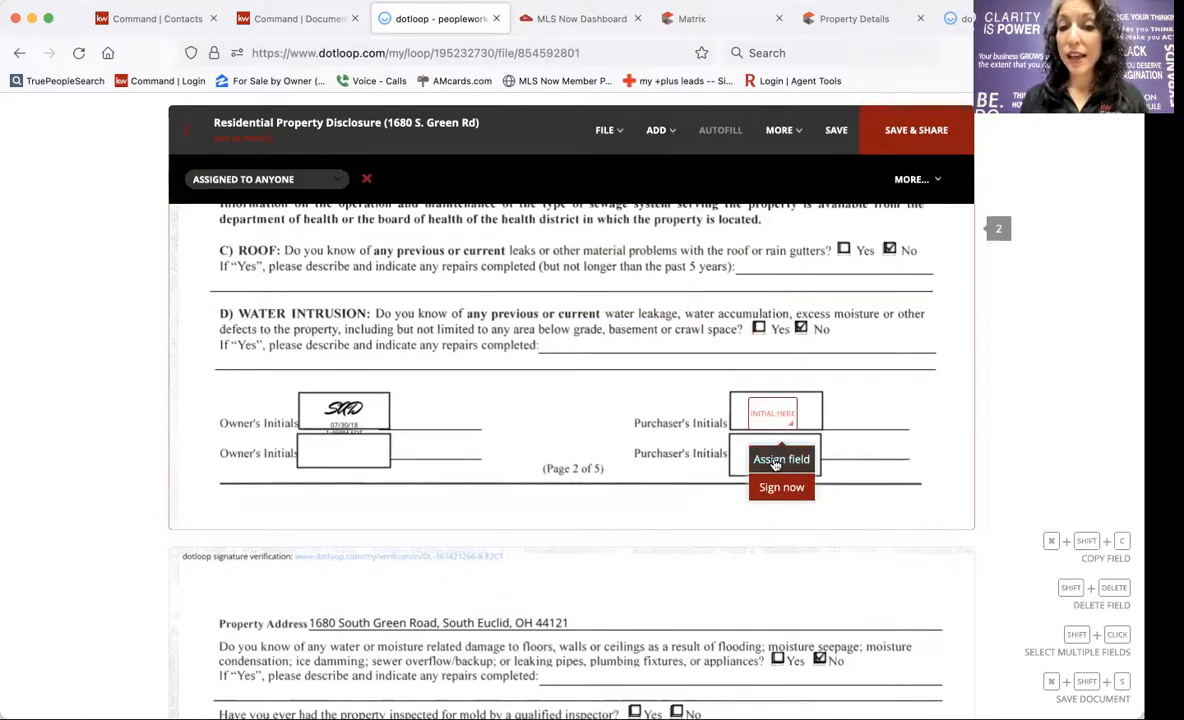
{"action": "left_click", "coordinate": [776, 461]}
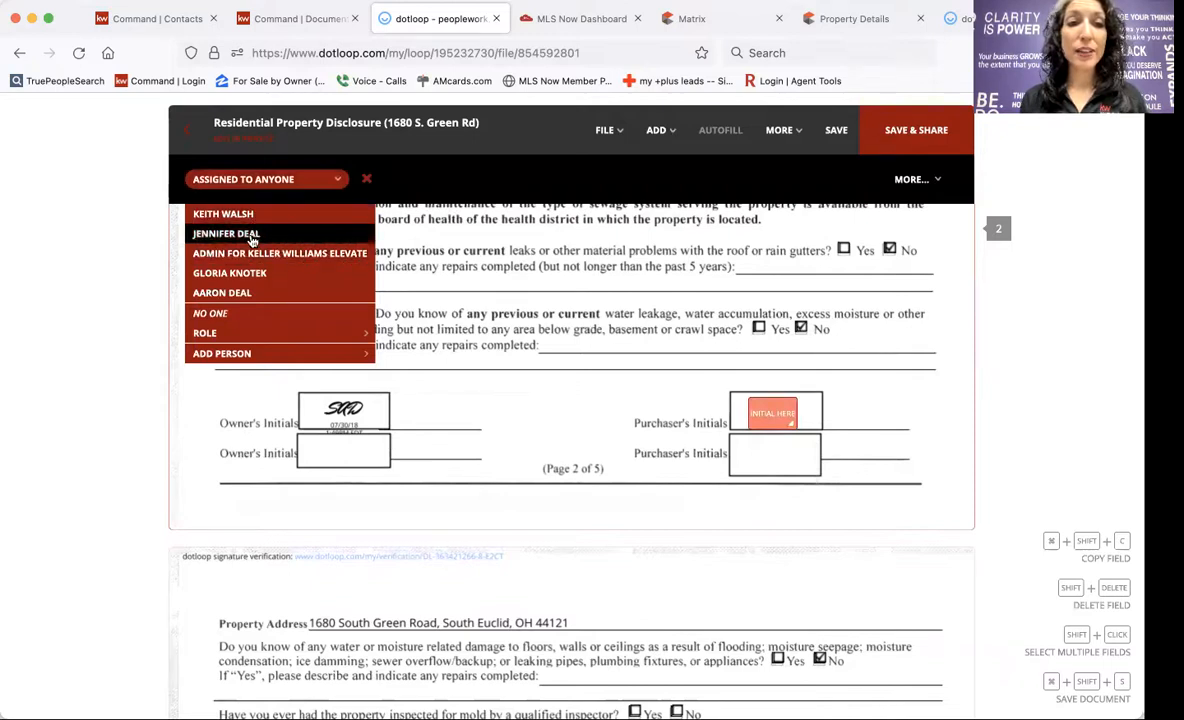
{"action": "left_click", "coordinate": [230, 292]}
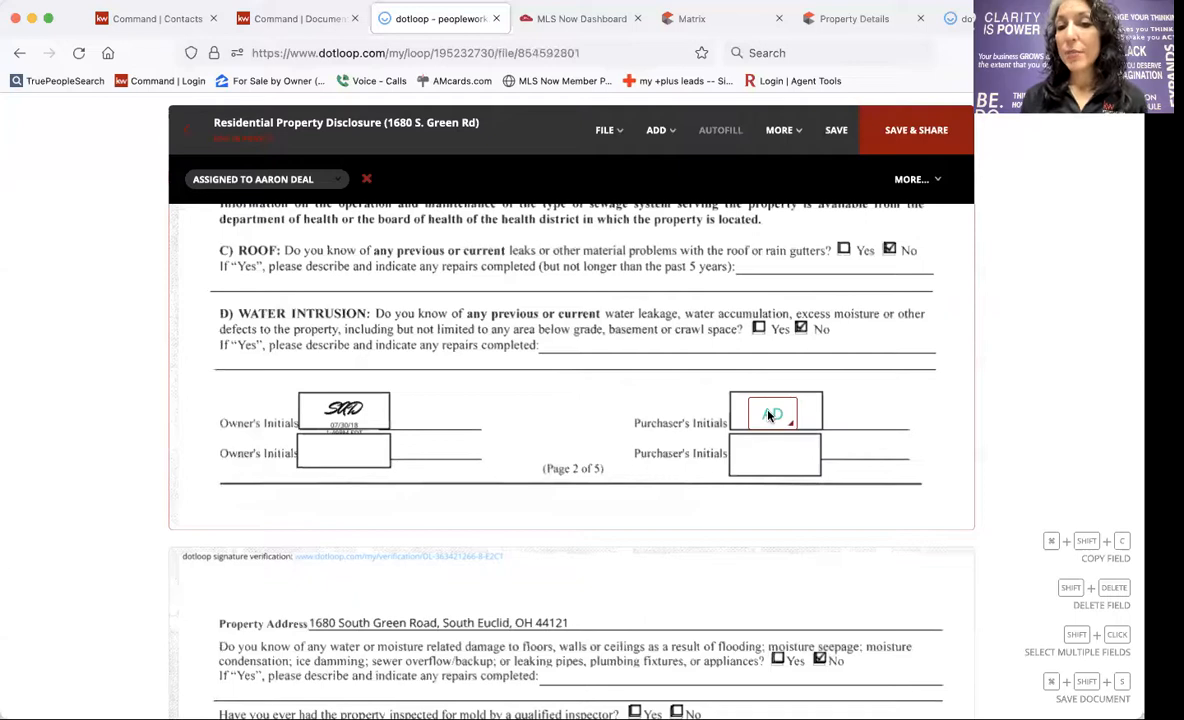
{"action": "left_click_drag", "start_coordinate": [769, 416], "coordinate": [755, 409]}
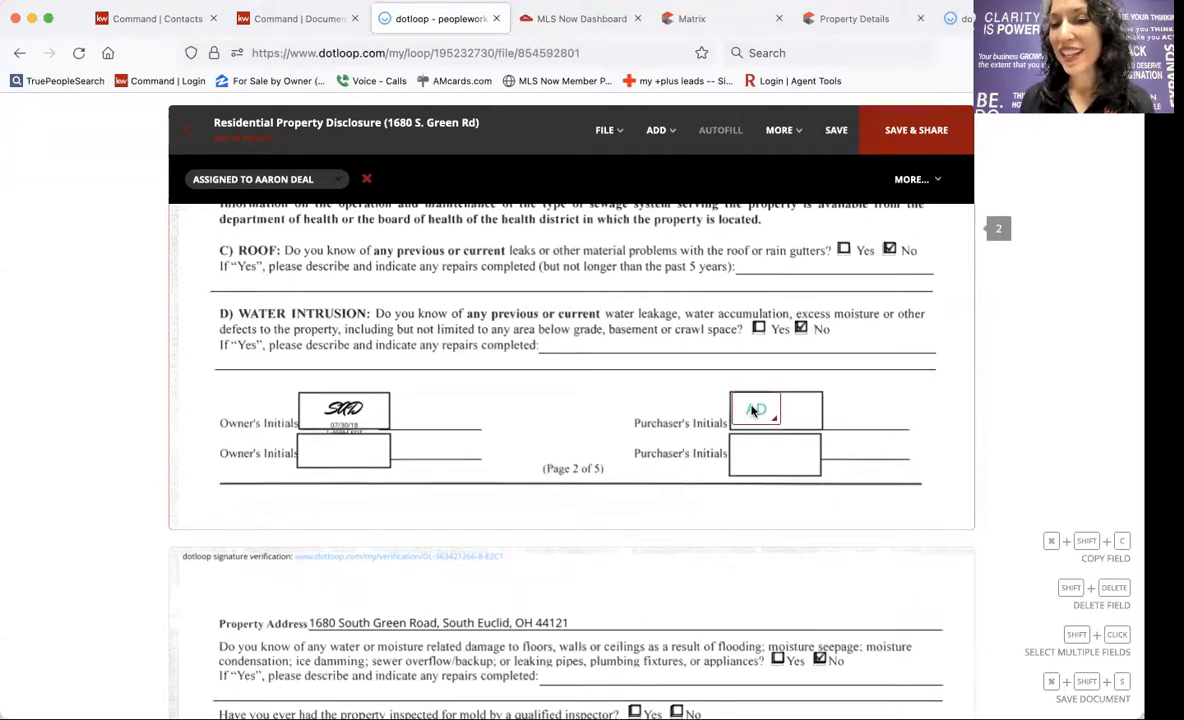
{"action": "mouse_move", "coordinate": [753, 409]}
{"action": "left_mouse_down"}
{"action": "mouse_move", "coordinate": [767, 412]}
{"action": "mouse_move", "coordinate": [745, 407]}
{"action": "left_mouse_up"}
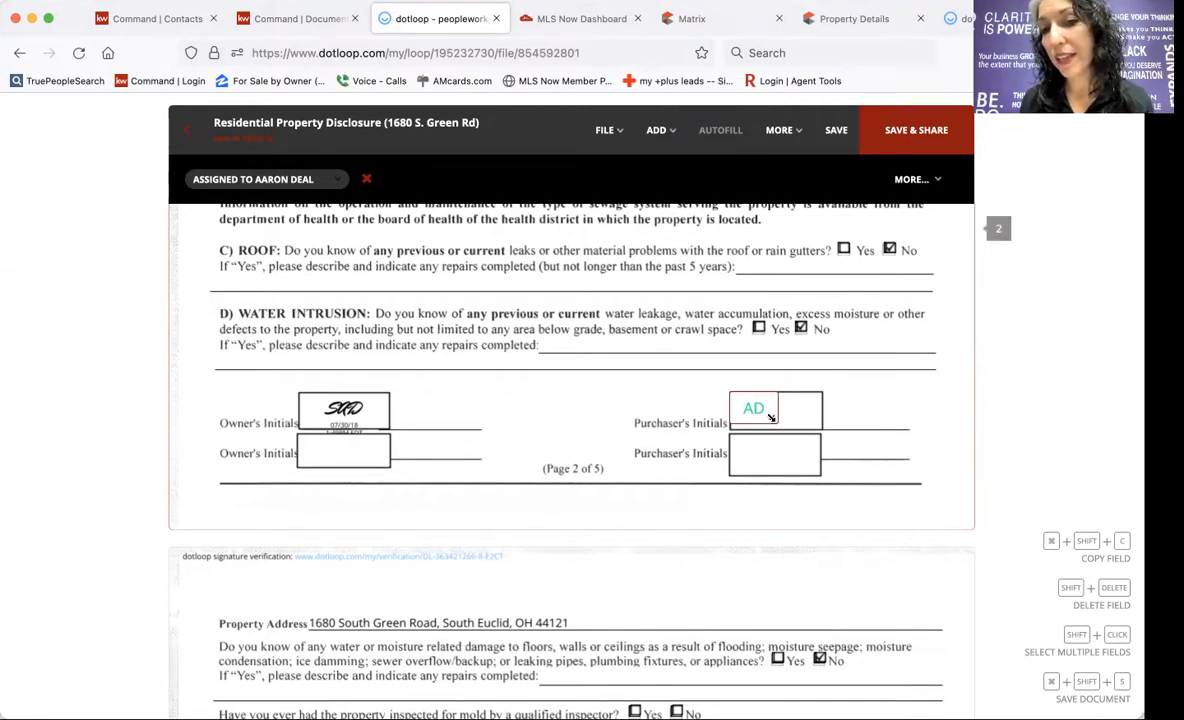
{"action": "left_click_drag", "start_coordinate": [771, 418], "coordinate": [815, 425]}
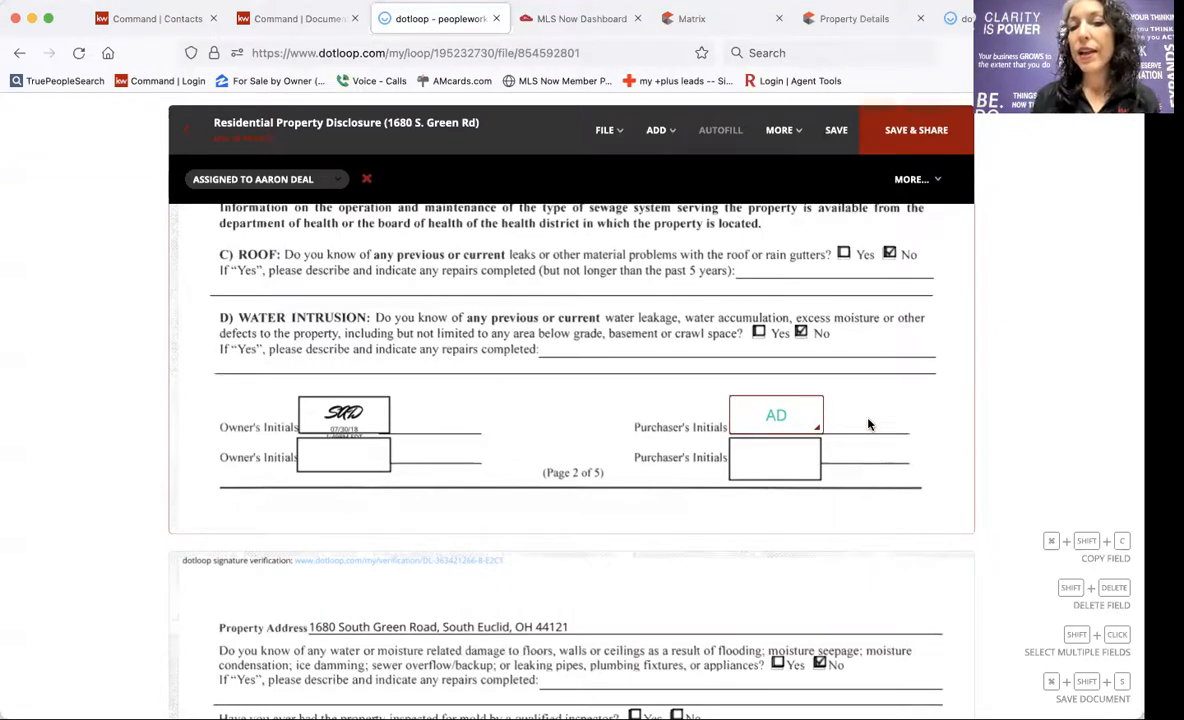
{"action": "scroll", "coordinate": [868, 425], "scroll_direction": "down", "scroll_amount": 1}
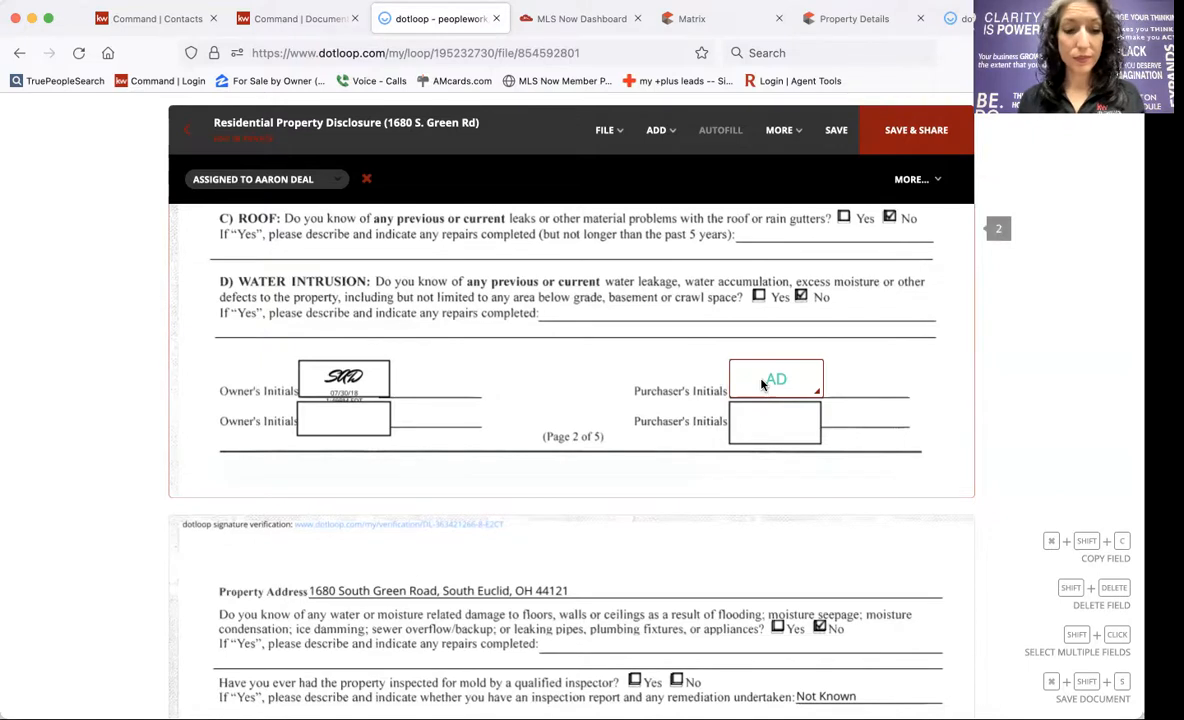
Copy the buyer initials field and paste it into page 4's first Purchaser's Initials box.
{"action": "key", "text": "super+shift+c"}
{"action": "scroll", "coordinate": [891, 479], "scroll_direction": "down", "scroll_amount": 10}
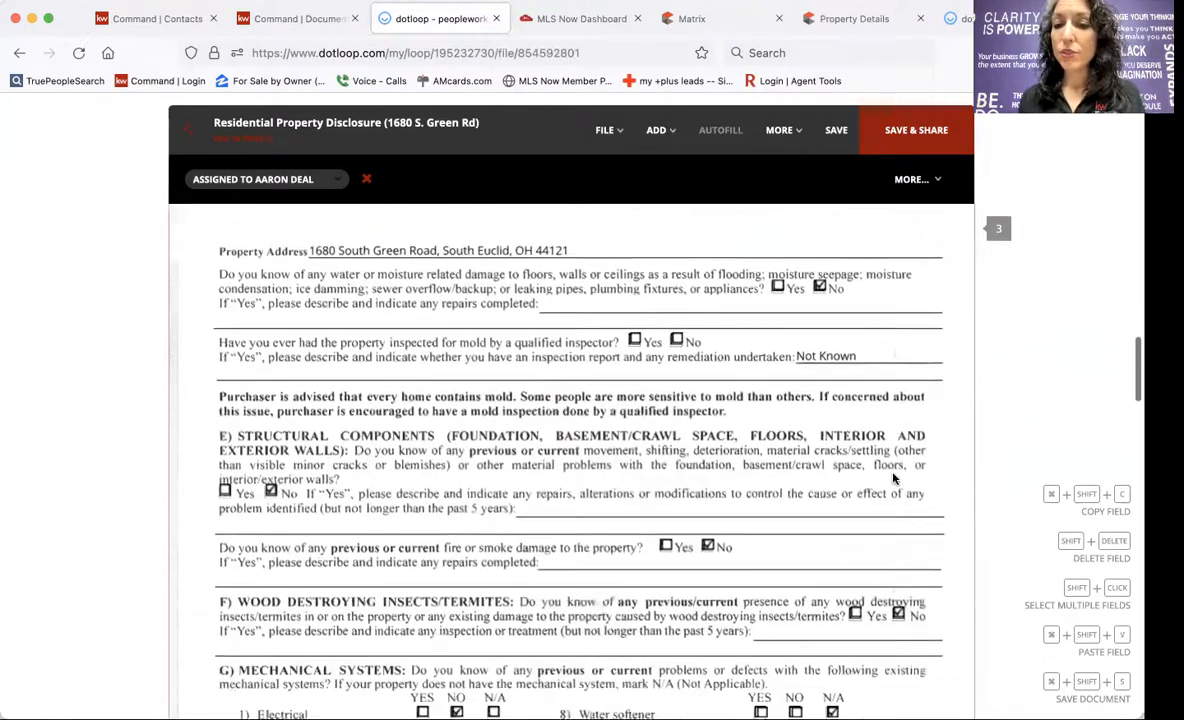
{"action": "scroll", "coordinate": [893, 479], "scroll_direction": "down", "scroll_amount": 4}
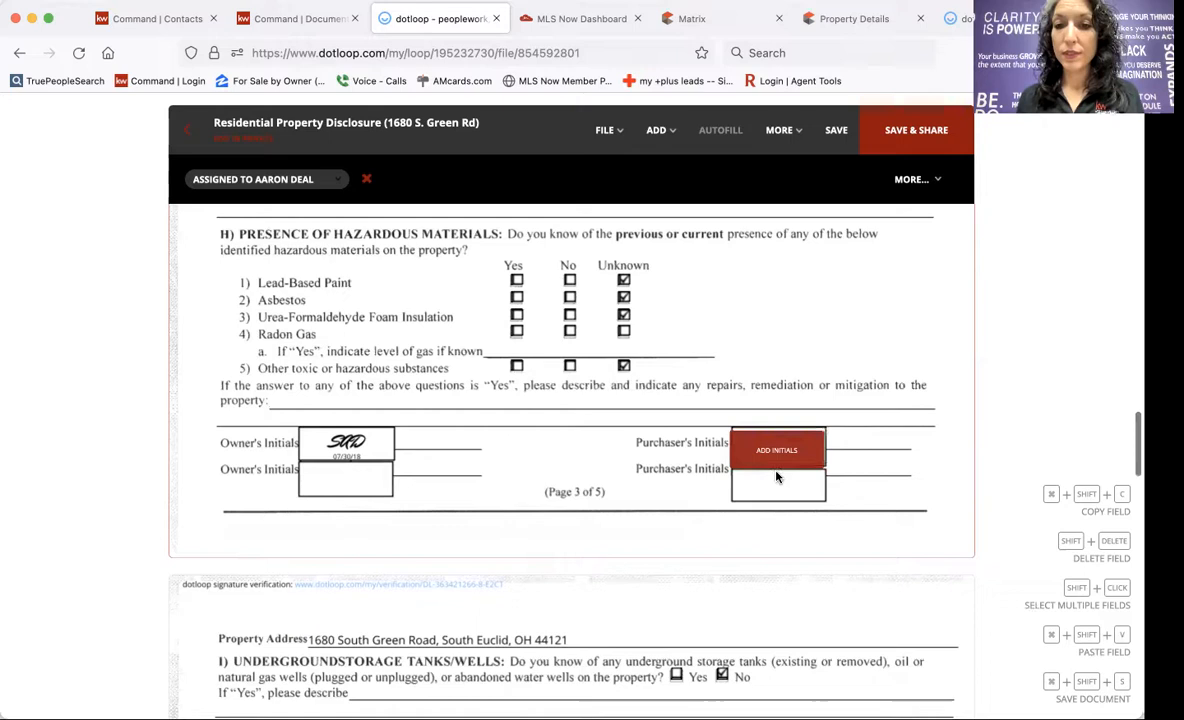
{"action": "scroll", "coordinate": [779, 471], "scroll_direction": "down", "scroll_amount": 10}
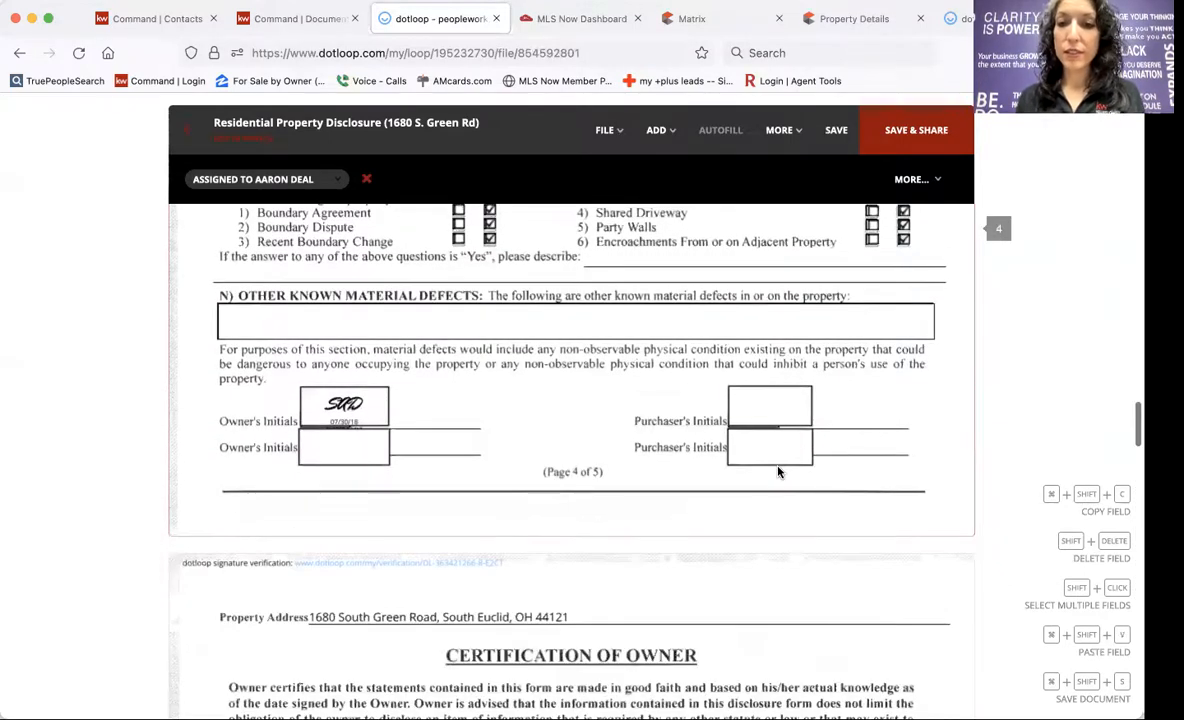
{"action": "left_click", "coordinate": [771, 426]}
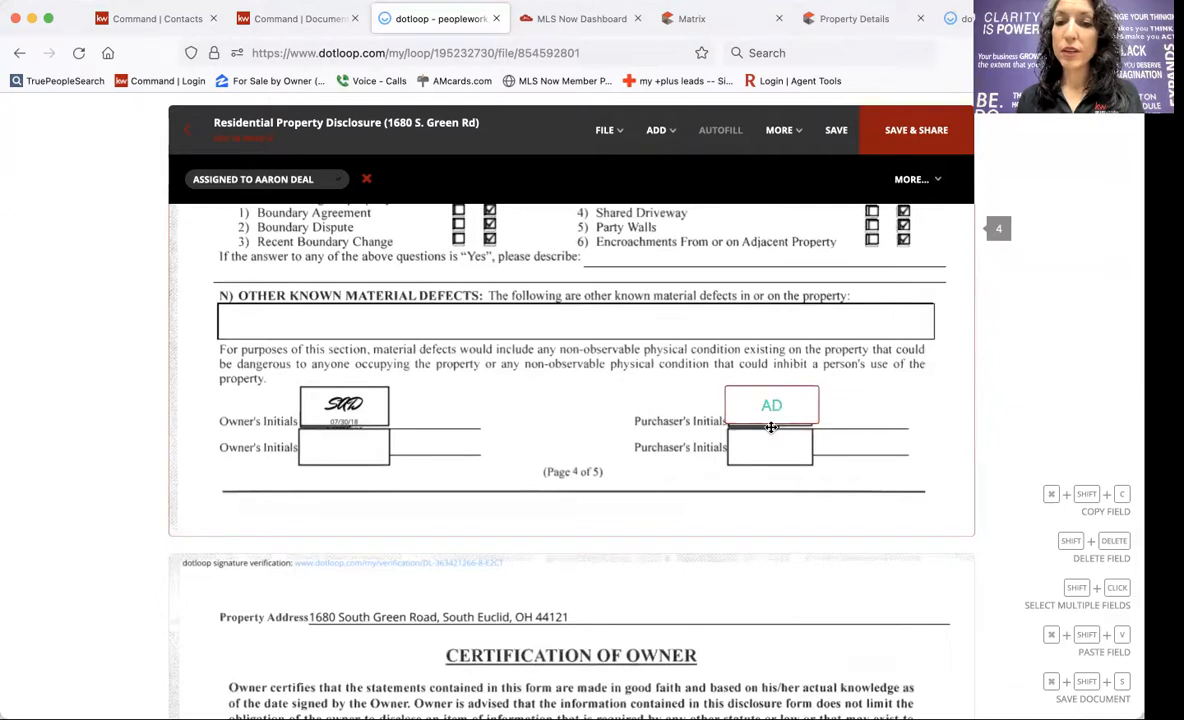
{"action": "scroll", "coordinate": [771, 428], "scroll_direction": "down", "scroll_amount": 5}
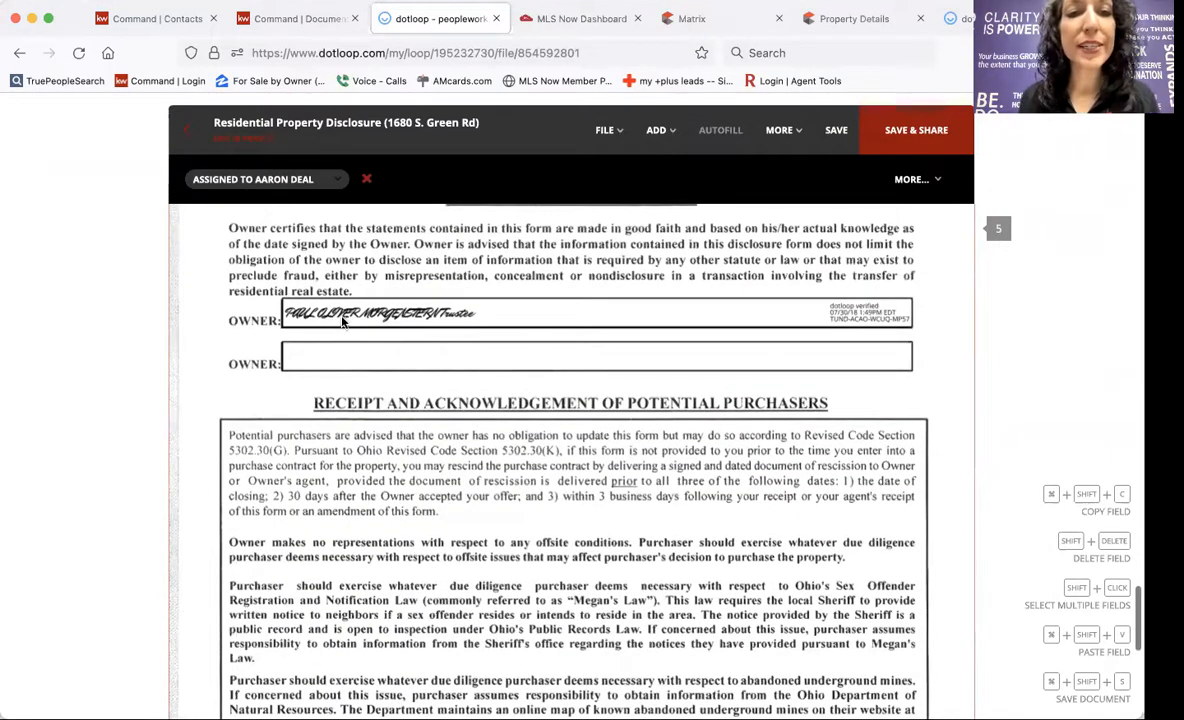
{"action": "scroll", "coordinate": [511, 344], "scroll_direction": "down", "scroll_amount": 1}
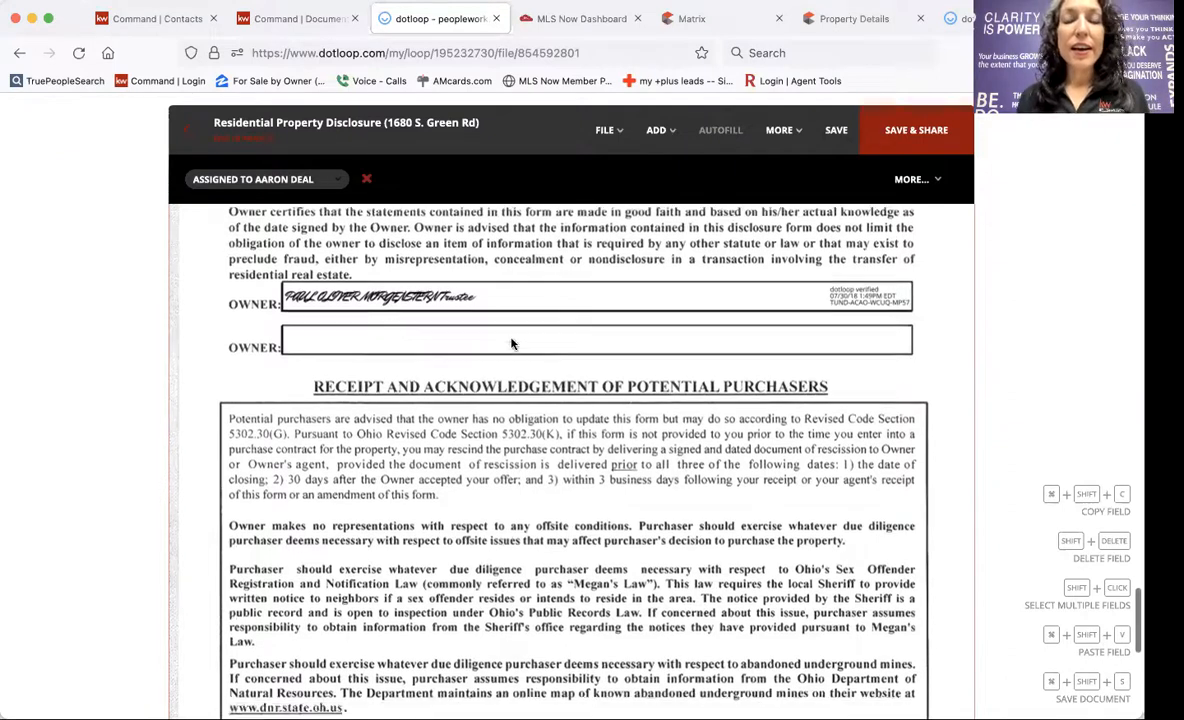
{"action": "scroll", "coordinate": [511, 344], "scroll_direction": "down", "scroll_amount": 5}
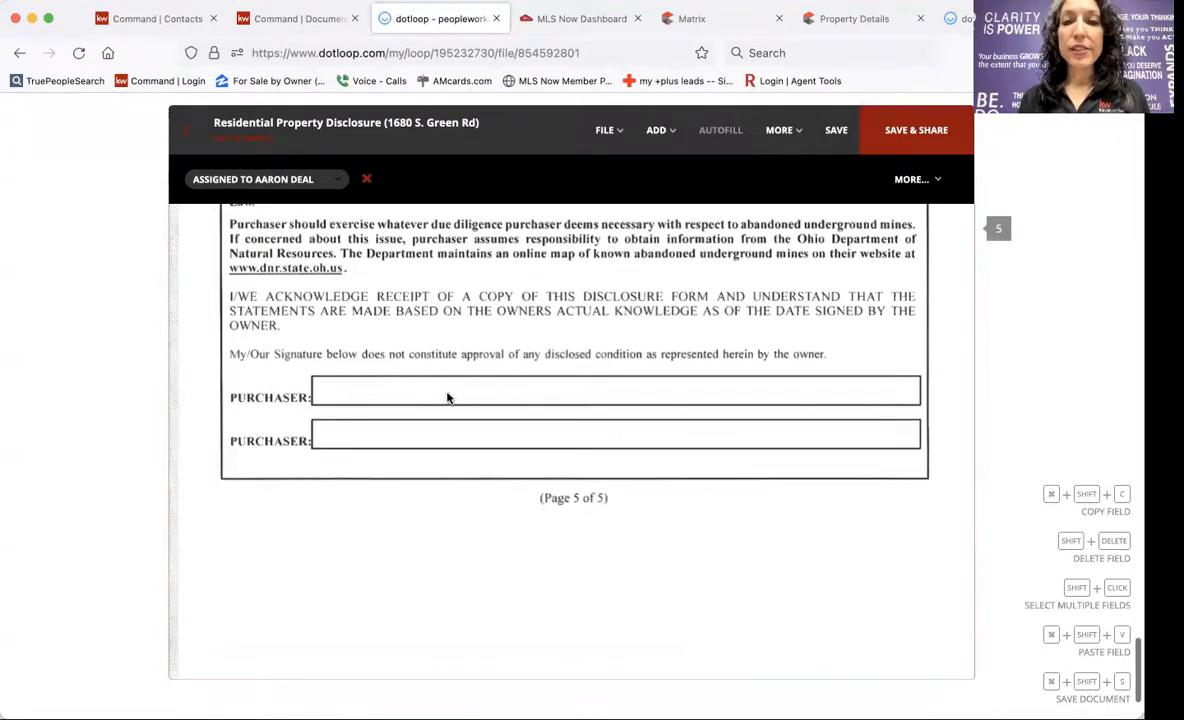
{"action": "left_click", "coordinate": [656, 130]}
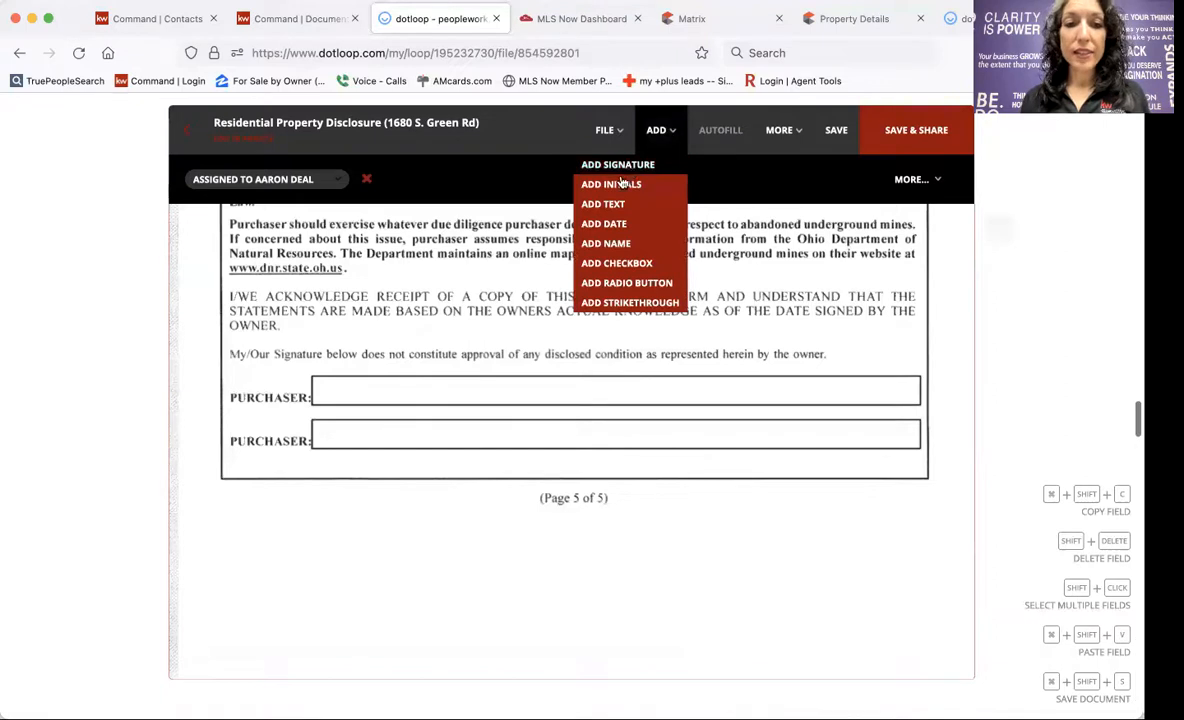
Place a buyer signature field on page 5's first Purchaser line and close the disclosure.
{"action": "left_click", "coordinate": [605, 164]}
{"action": "left_click", "coordinate": [446, 408]}
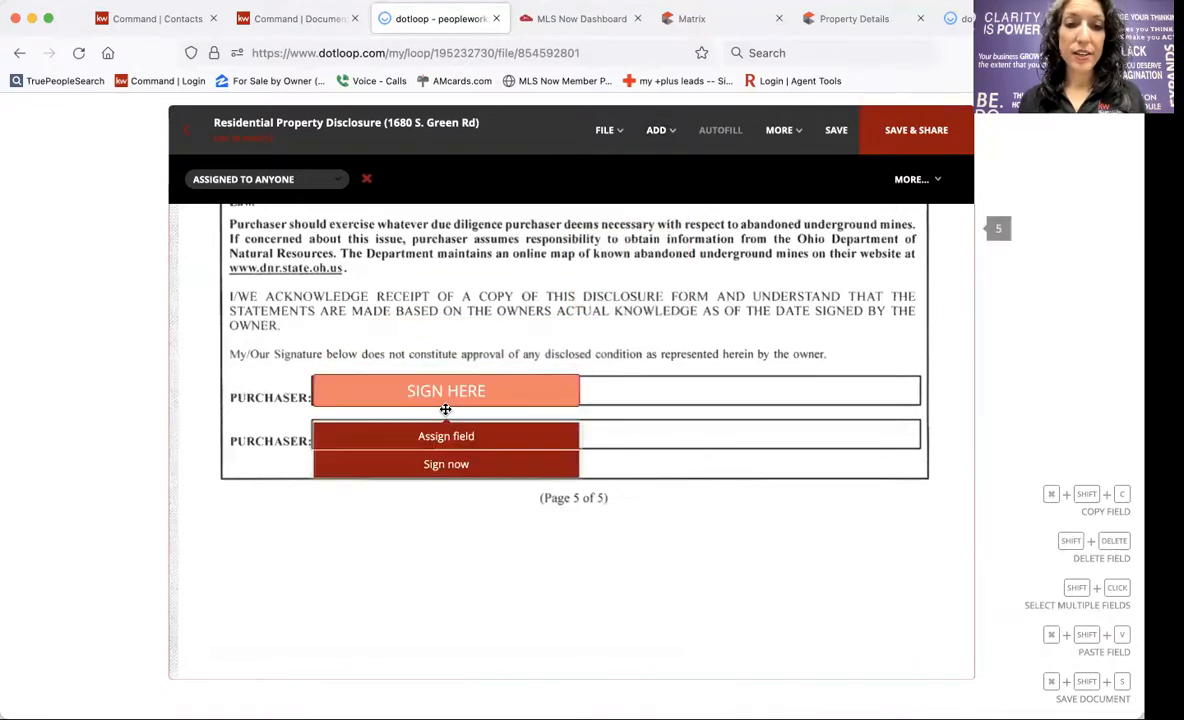
{"action": "left_click", "coordinate": [449, 439]}
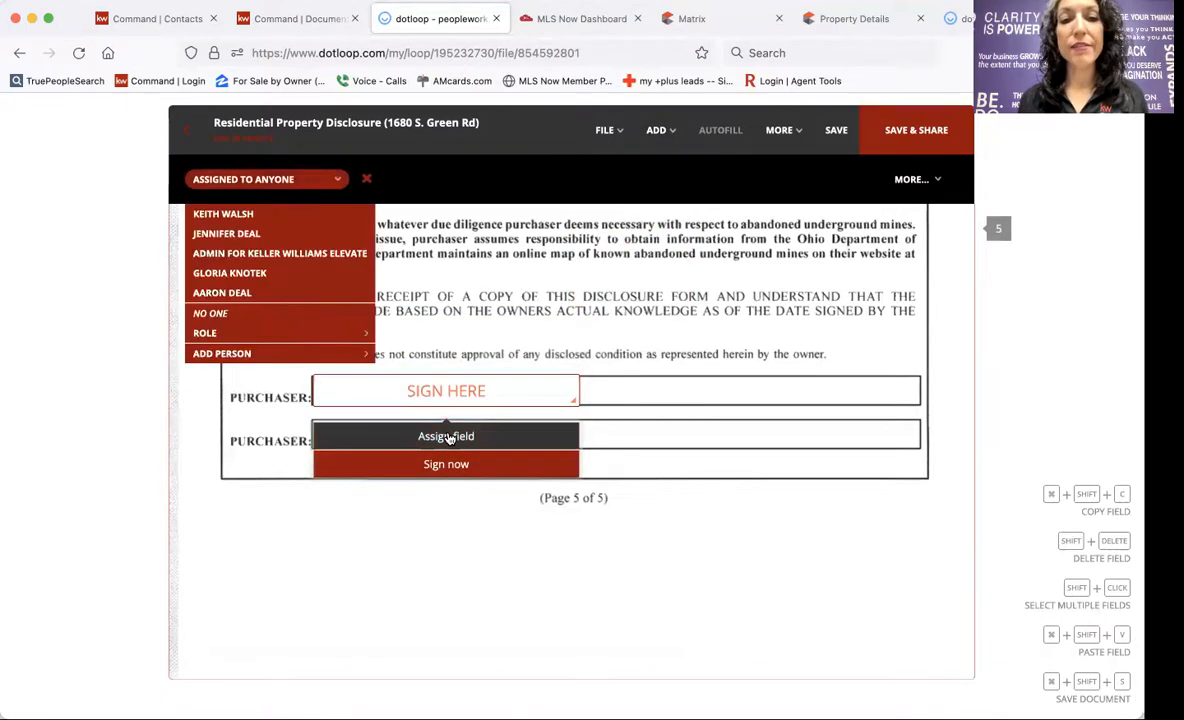
{"action": "left_click", "coordinate": [290, 292]}
{"action": "scroll", "coordinate": [536, 348], "scroll_direction": "down", "scroll_amount": 2}
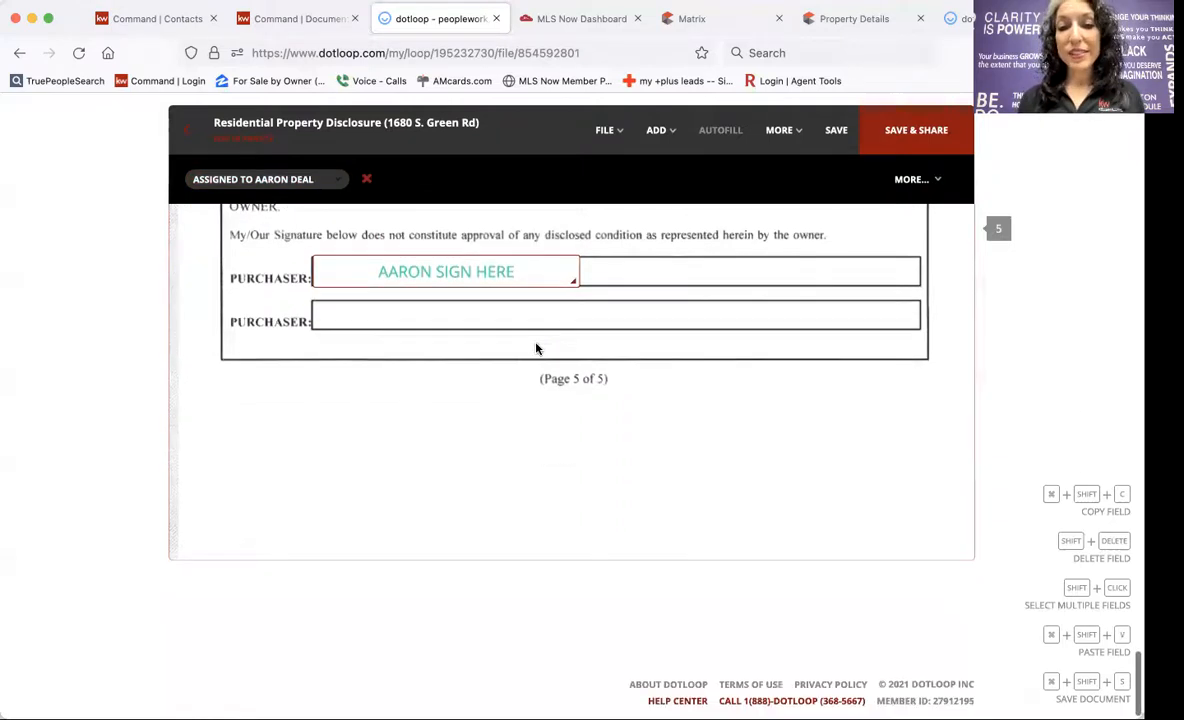
{"action": "left_click", "coordinate": [186, 130]}
{"action": "left_click", "coordinate": [698, 468]}
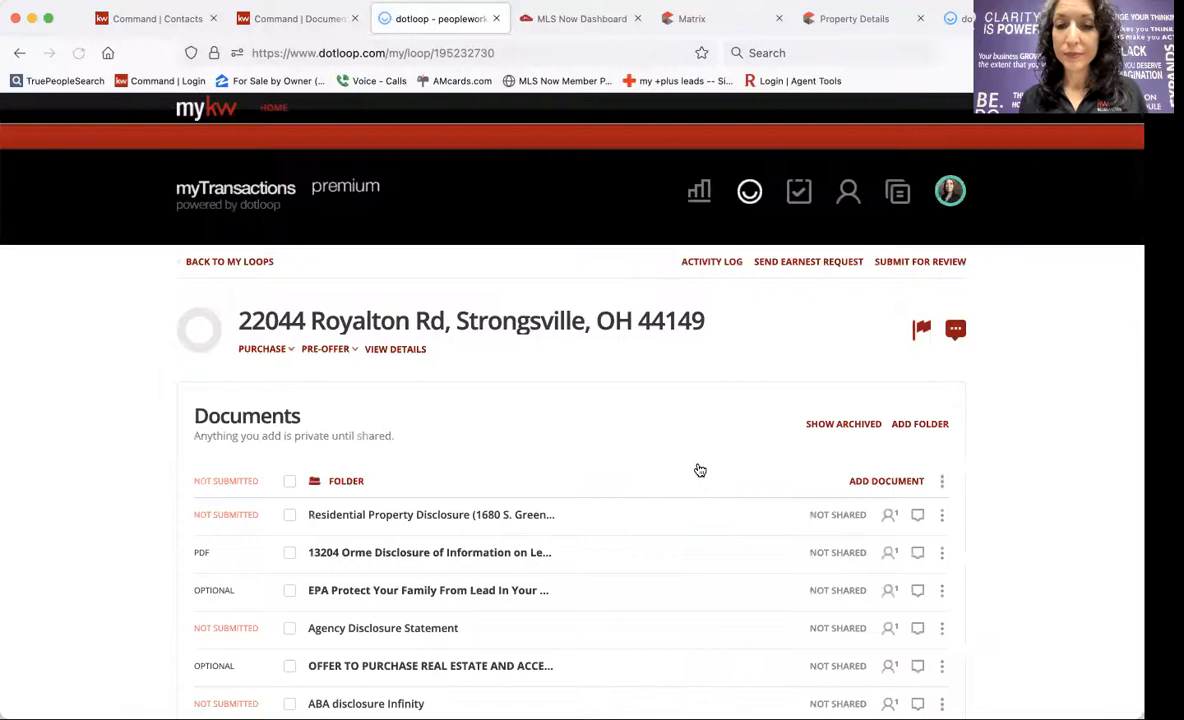
{"action": "scroll", "coordinate": [700, 470], "scroll_direction": "down", "scroll_amount": 5}
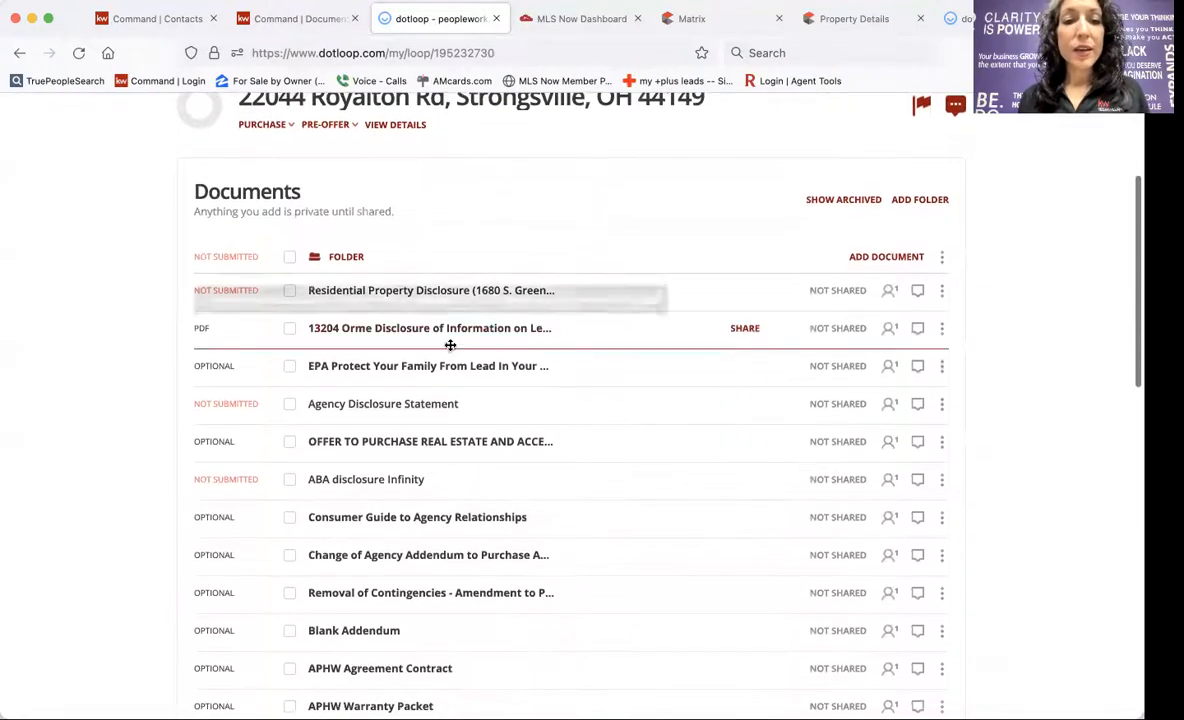
{"action": "left_click", "coordinate": [407, 337]}
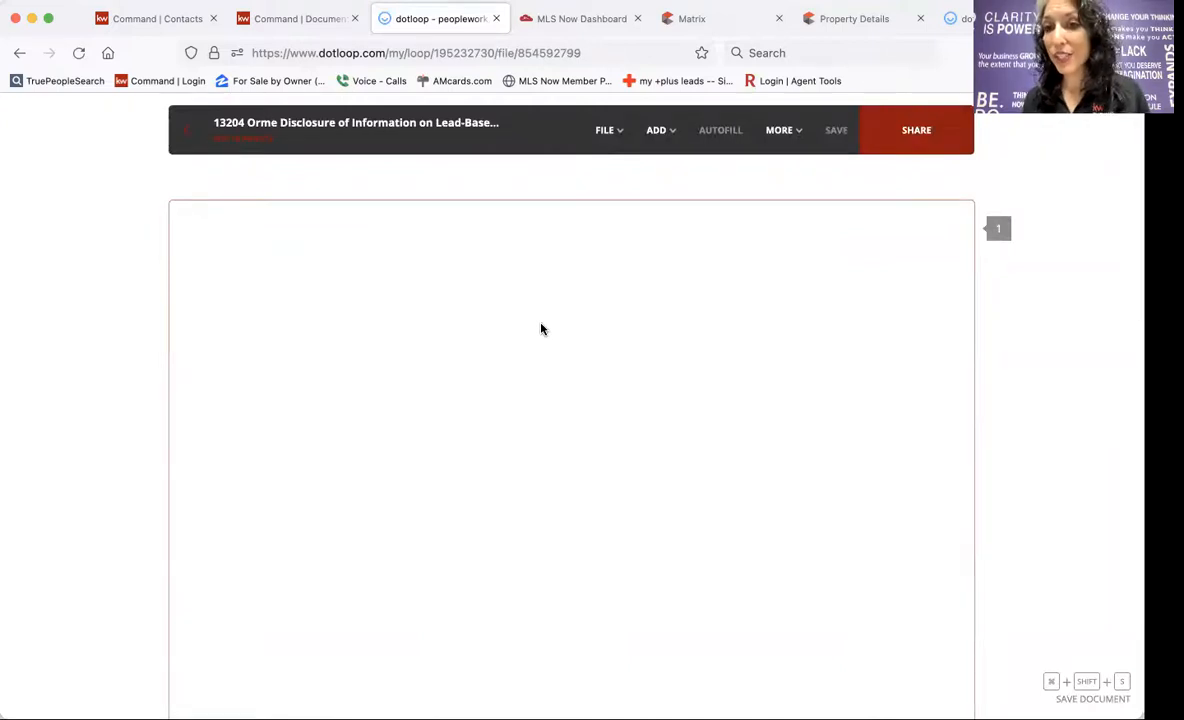
Scroll through the lead disclosure down to its signature section.
{"action": "scroll", "coordinate": [541, 329], "scroll_direction": "down", "scroll_amount": 1}
{"action": "scroll", "coordinate": [541, 329], "scroll_direction": "down", "scroll_amount": 5}
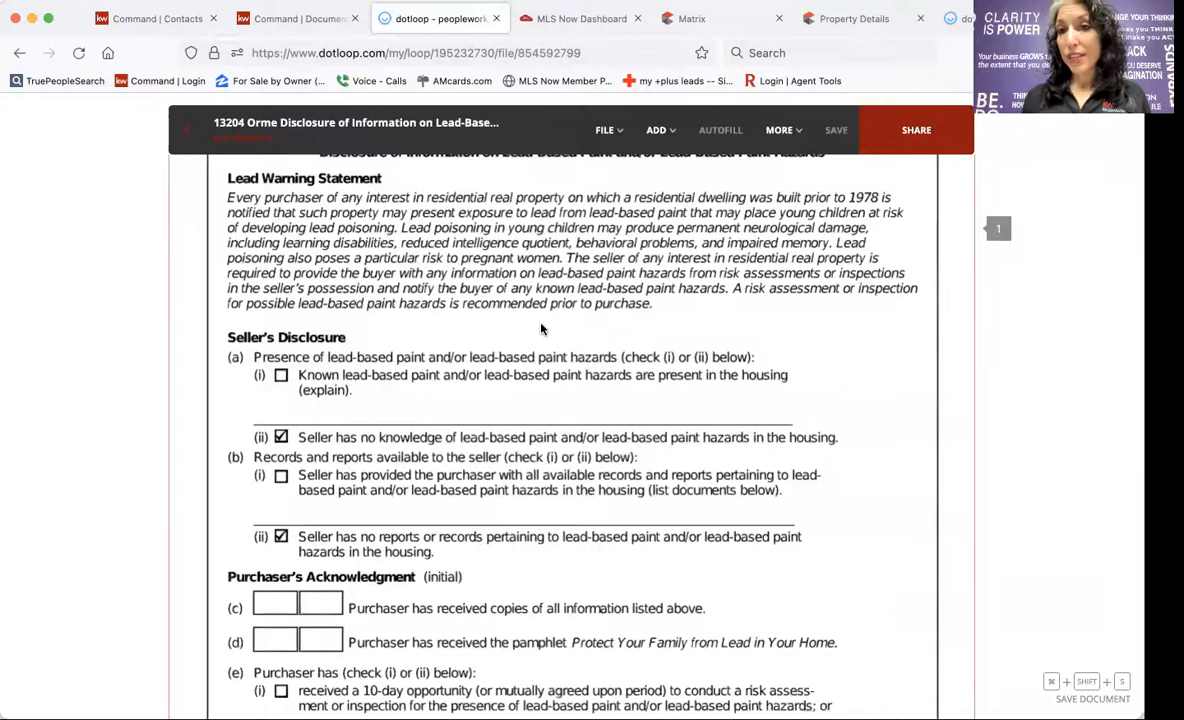
{"action": "scroll", "coordinate": [541, 329], "scroll_direction": "down", "scroll_amount": 6}
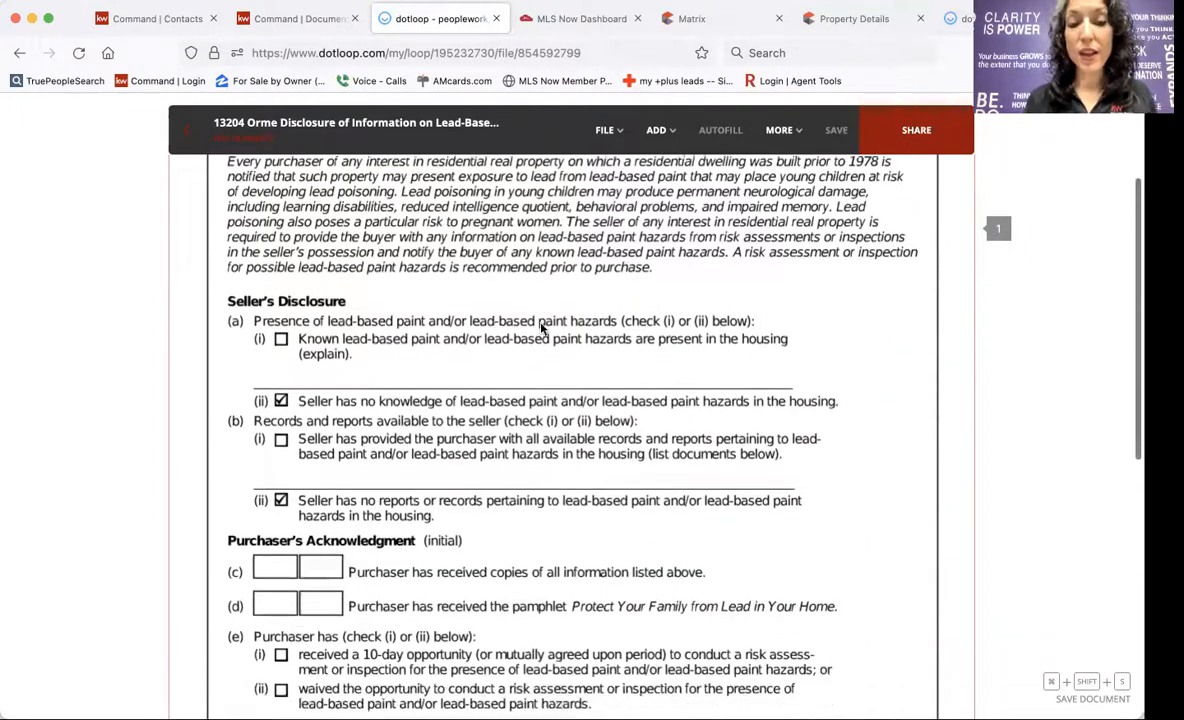
{"action": "scroll", "coordinate": [541, 329], "scroll_direction": "down", "scroll_amount": 3}
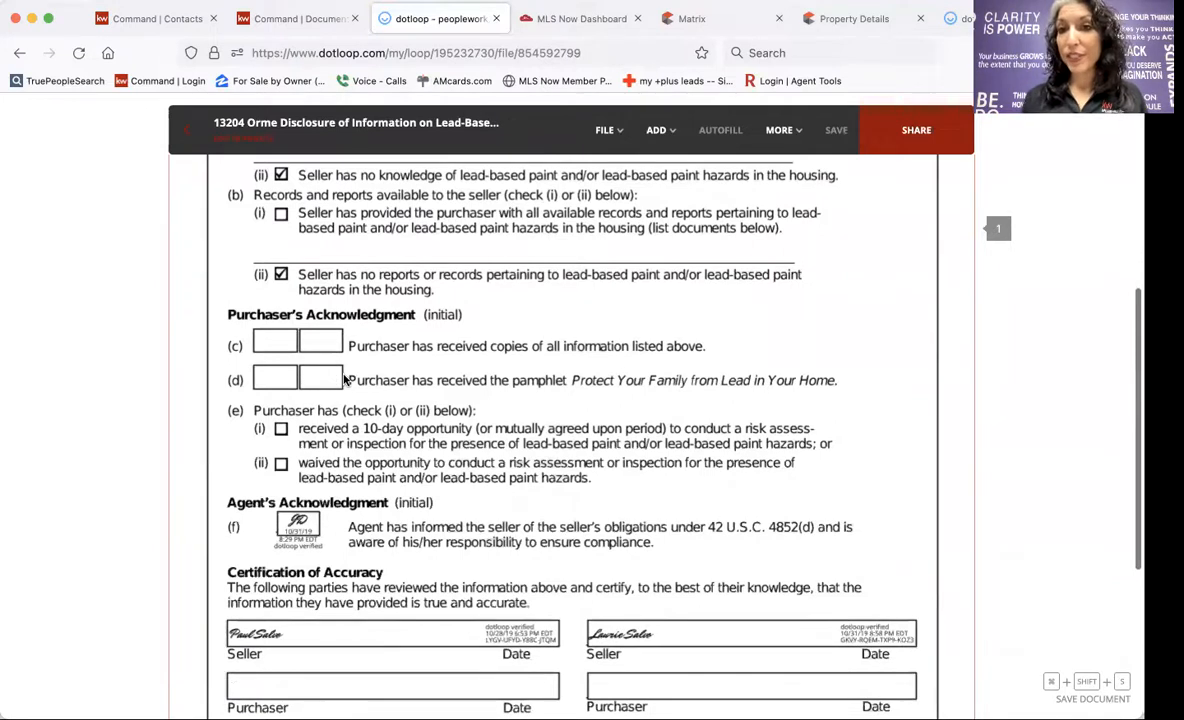
{"action": "scroll", "coordinate": [344, 379], "scroll_direction": "down", "scroll_amount": 3}
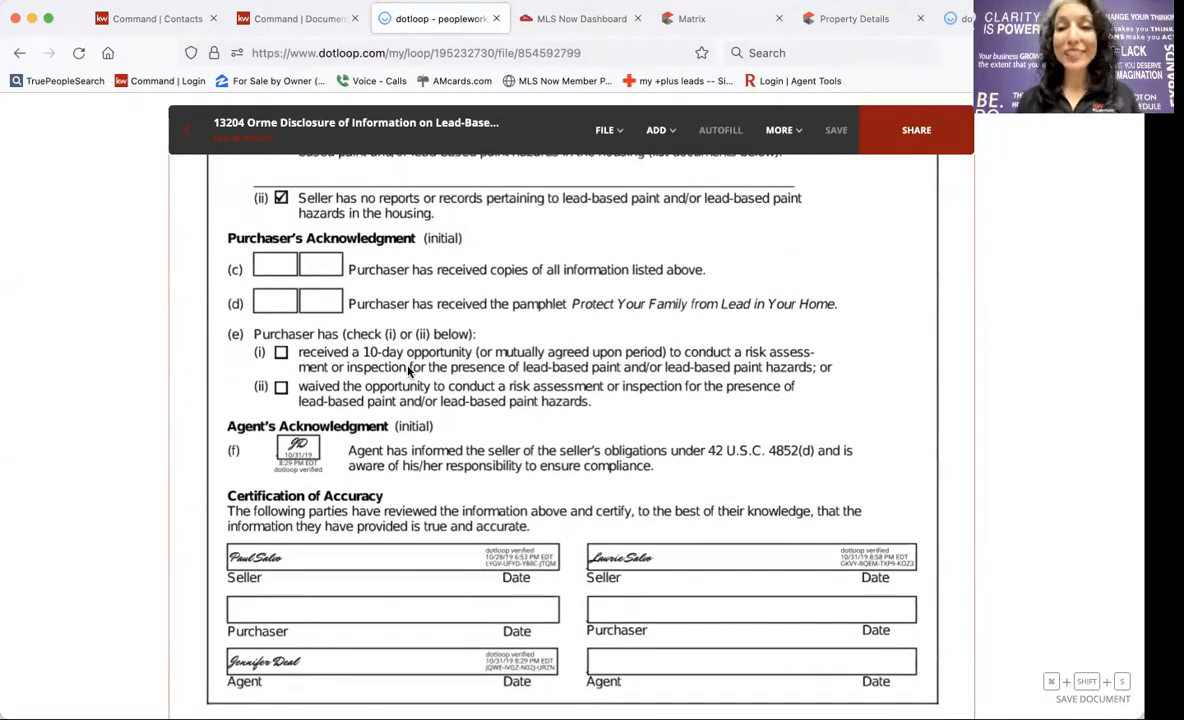
{"action": "scroll", "coordinate": [408, 371], "scroll_direction": "up", "scroll_amount": 2}
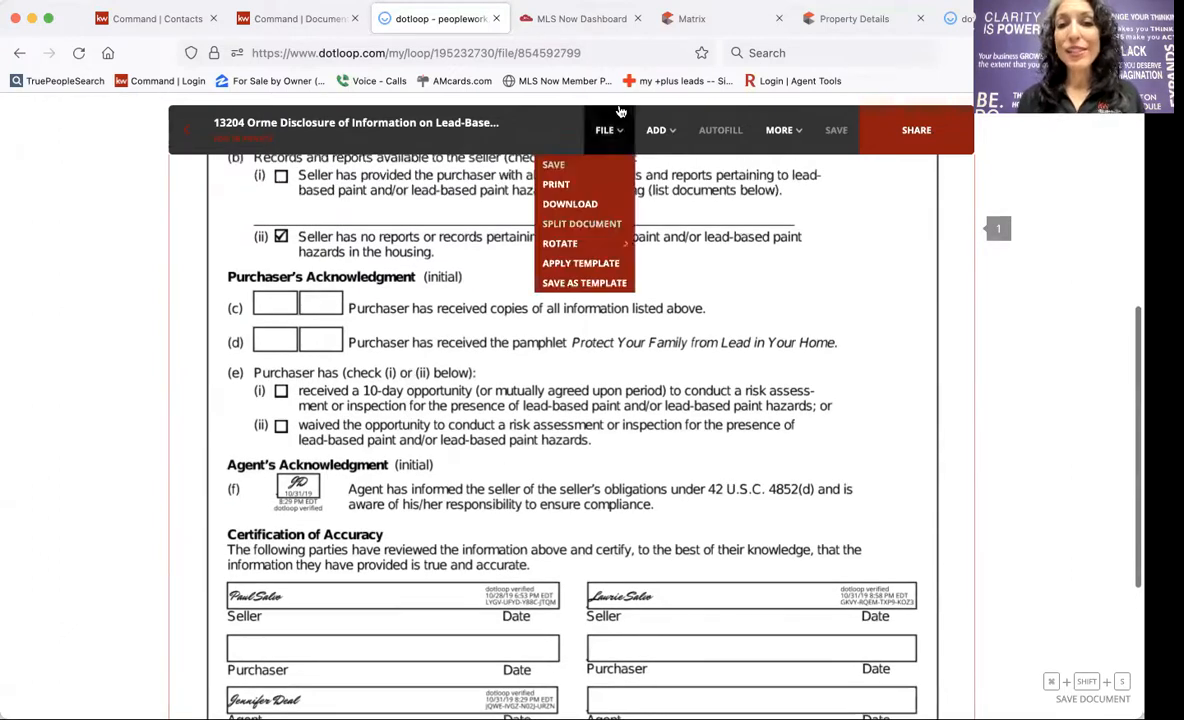
Place buyer initials fields on Purchaser's Acknowledgment lines (c) and (d), copying the first to create the second.
{"action": "mouse_move", "coordinate": [655, 130]}
{"action": "left_click", "coordinate": [611, 184]}
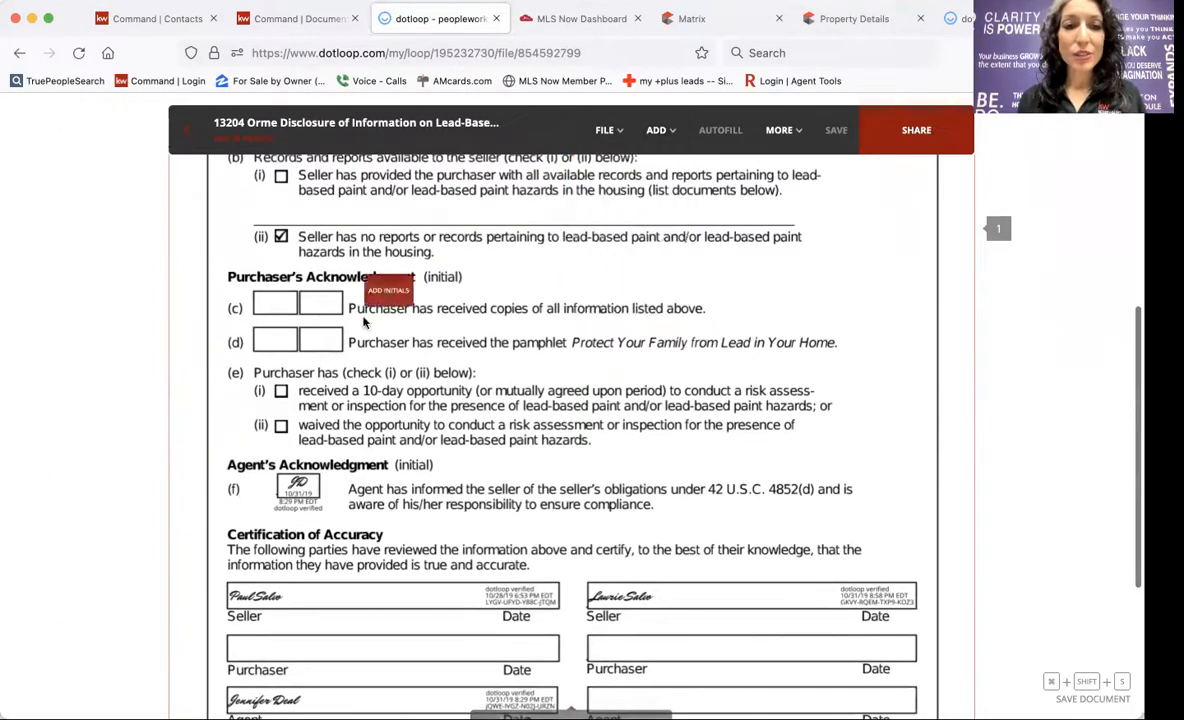
{"action": "left_click", "coordinate": [276, 308]}
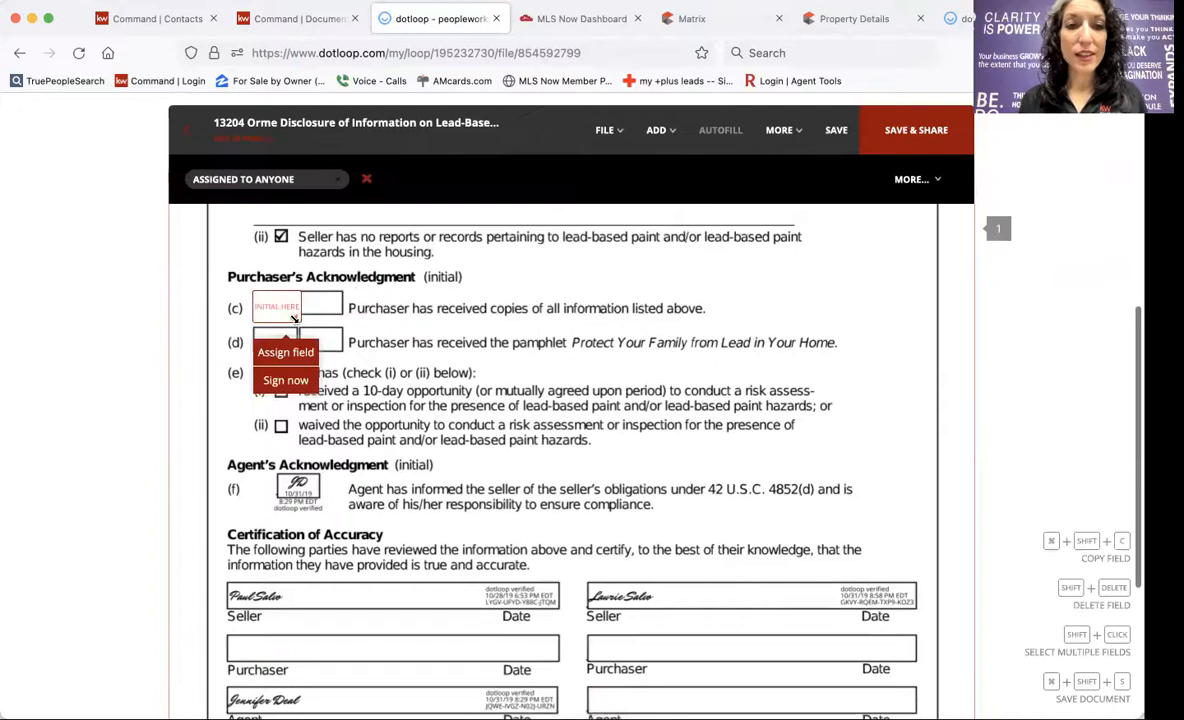
{"action": "left_click", "coordinate": [290, 346]}
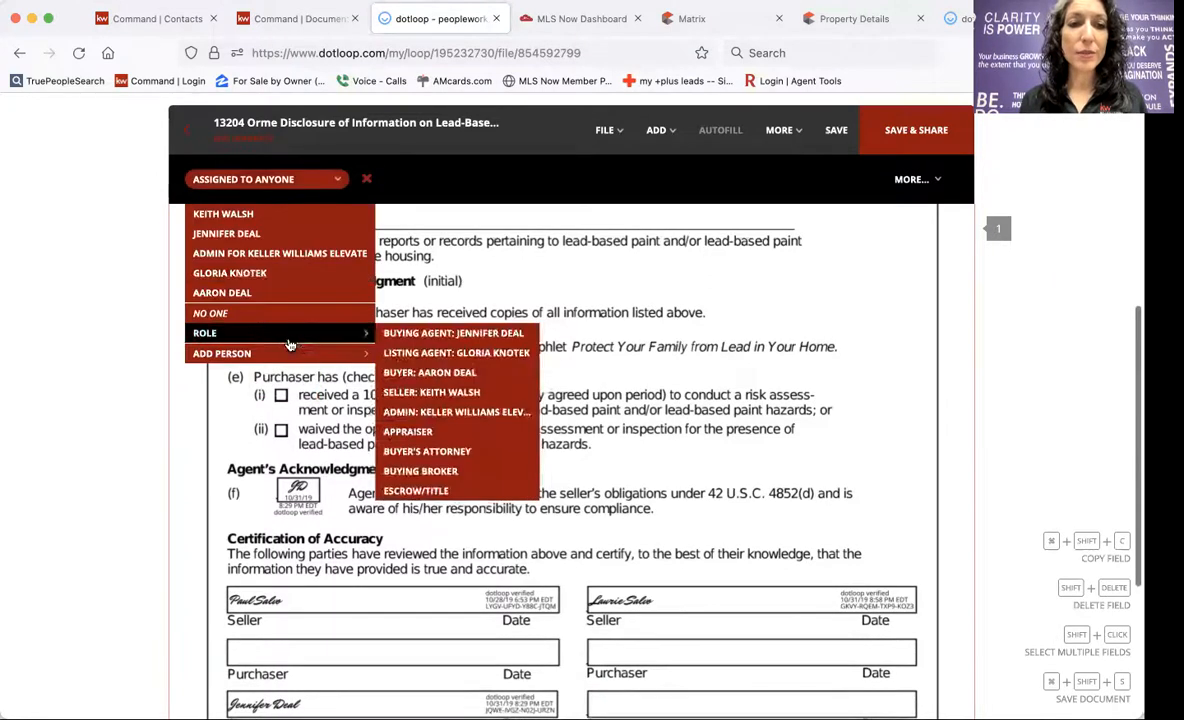
{"action": "left_click", "coordinate": [224, 291]}
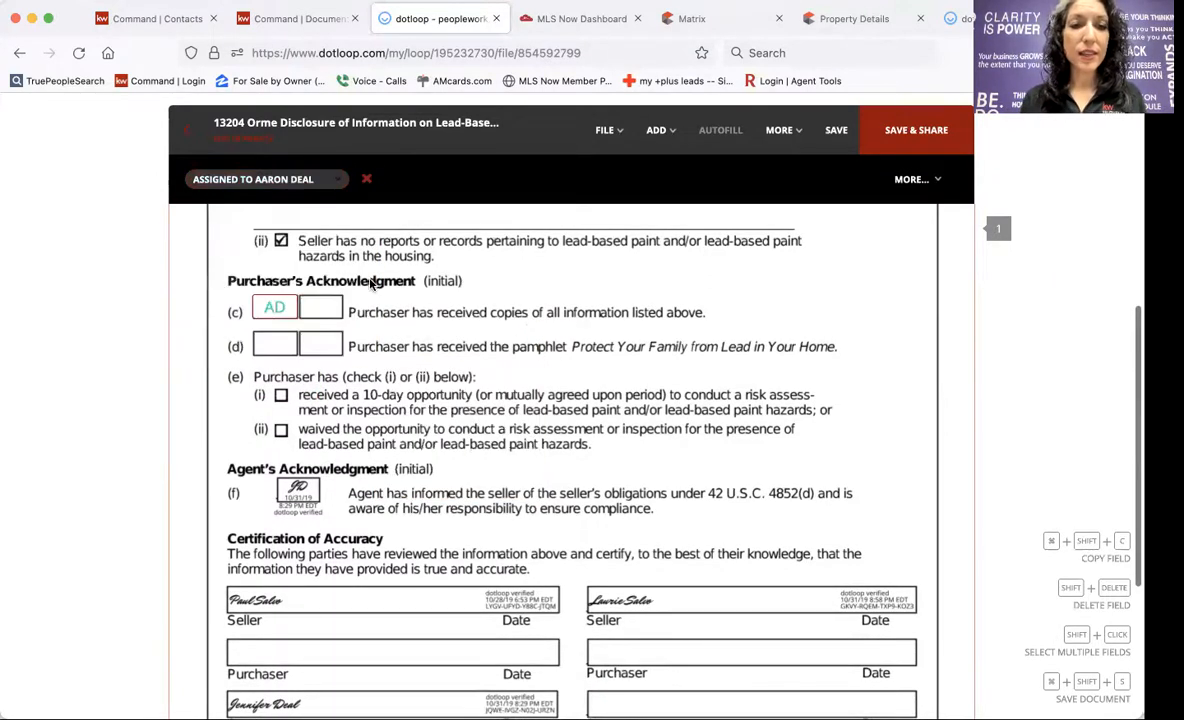
{"action": "key", "text": "super+shift+c"}
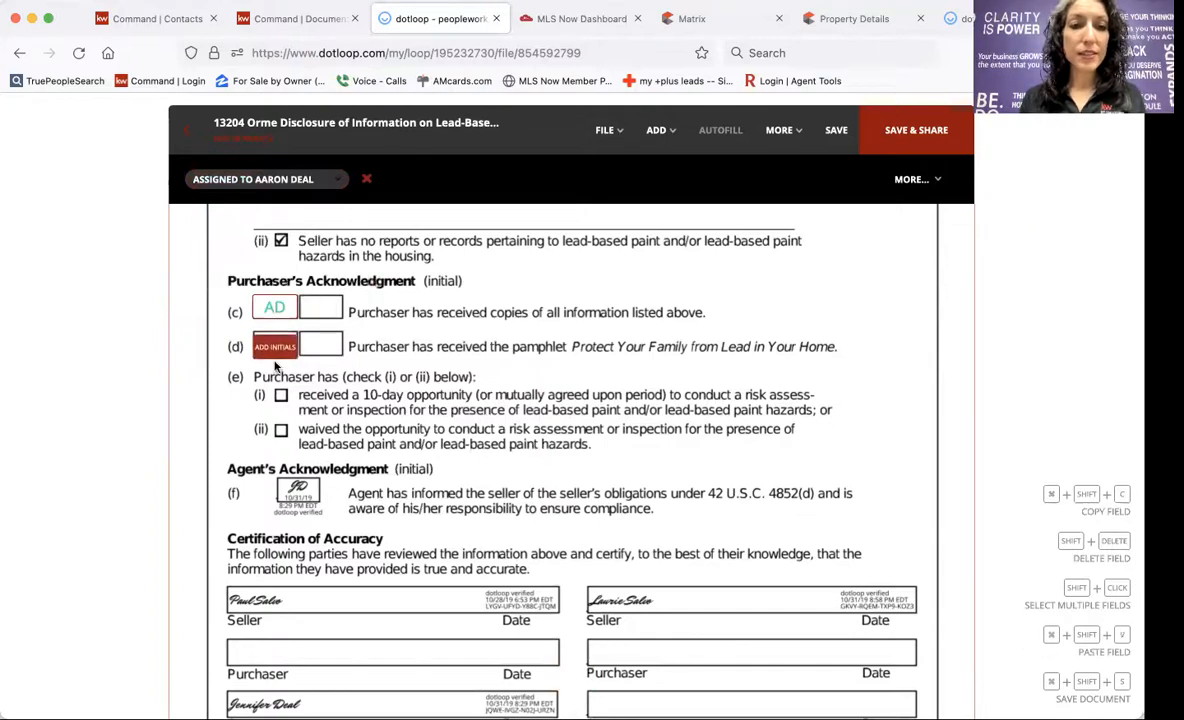
{"action": "left_click", "coordinate": [275, 358]}
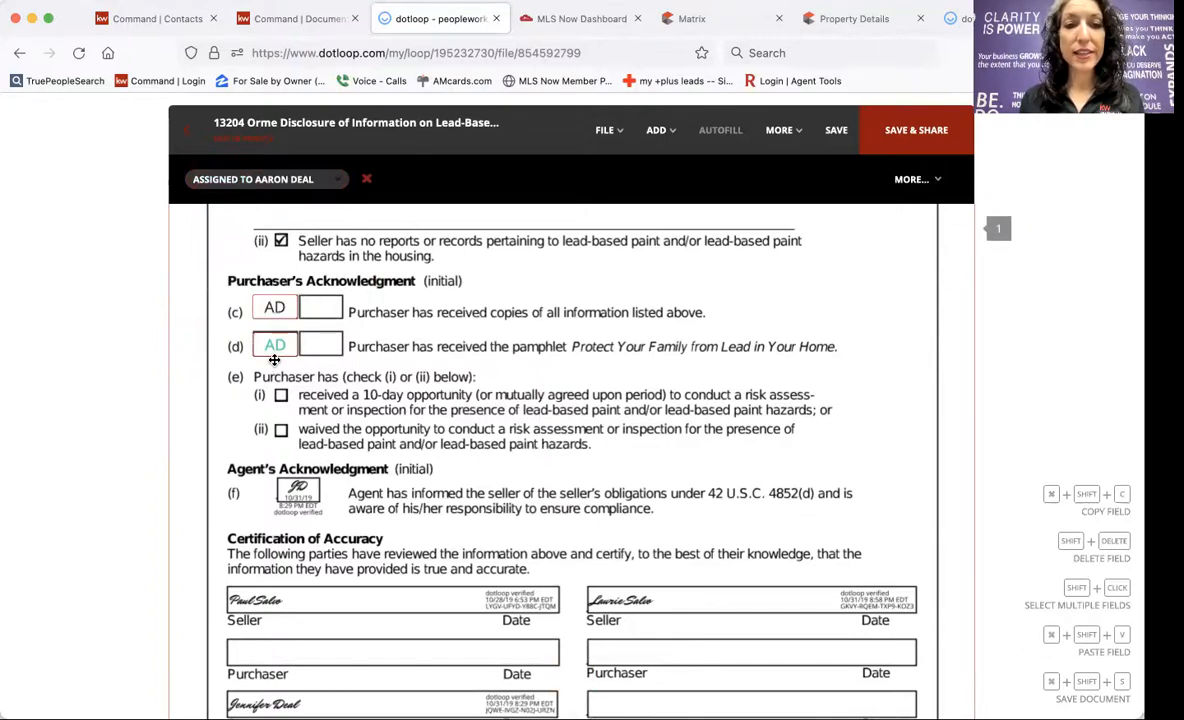
{"action": "left_click", "coordinate": [281, 431]}
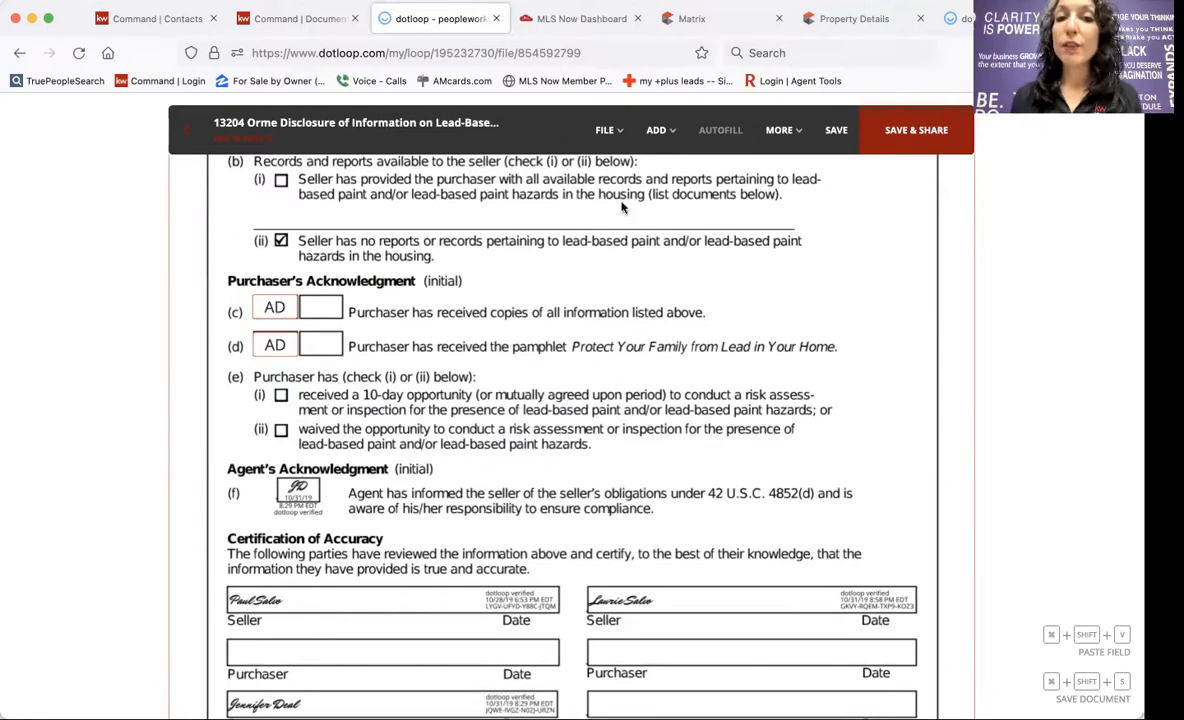
Place checkbox fields at purchaser options (e)(i) and (e)(ii) on the lead-based paint disclosure.
{"action": "left_click", "coordinate": [656, 130]}
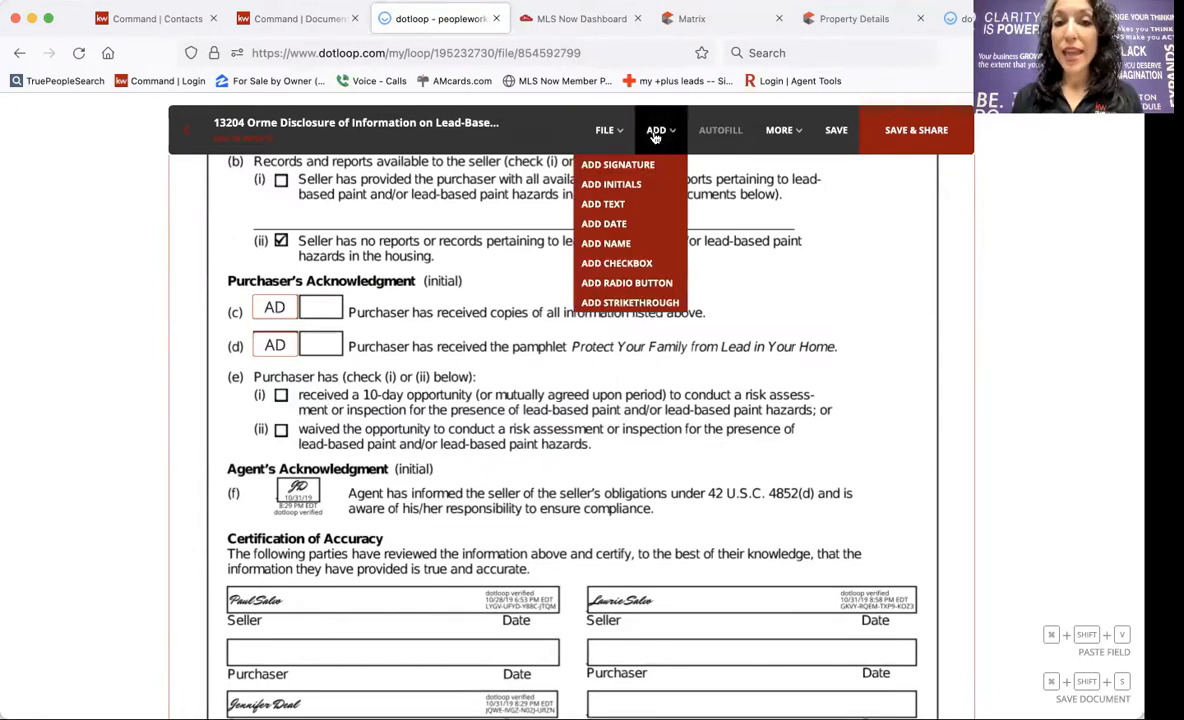
{"action": "left_click", "coordinate": [617, 264]}
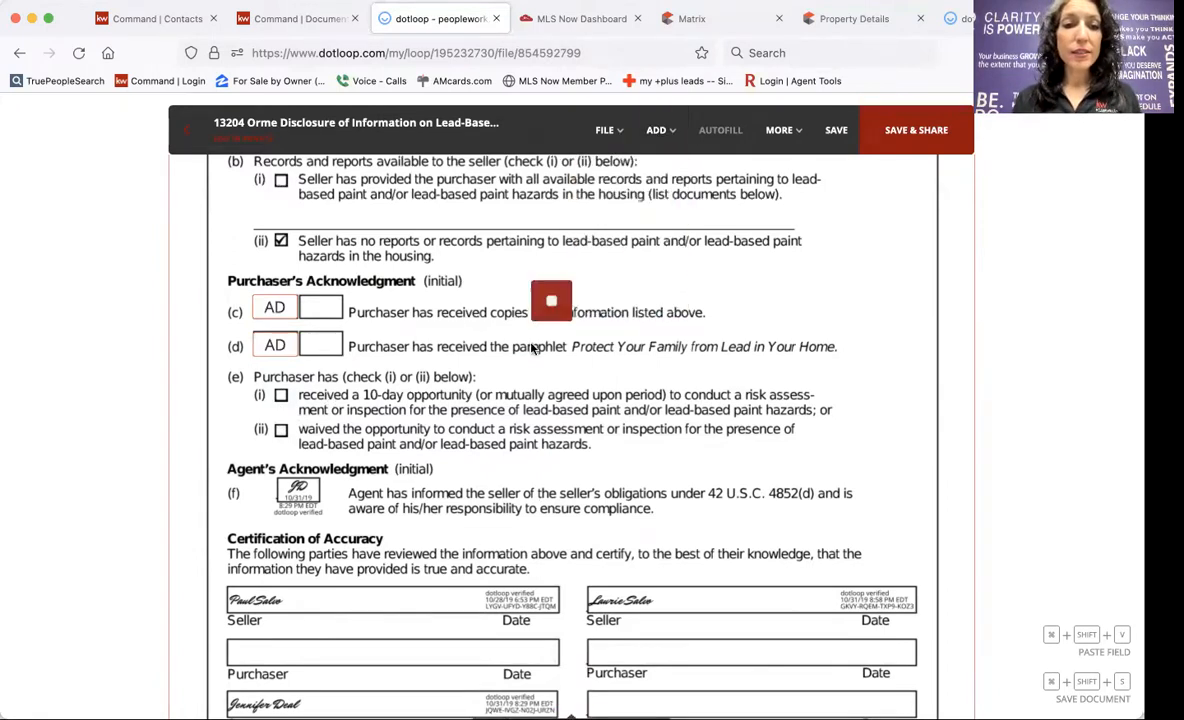
{"action": "left_click", "coordinate": [281, 424]}
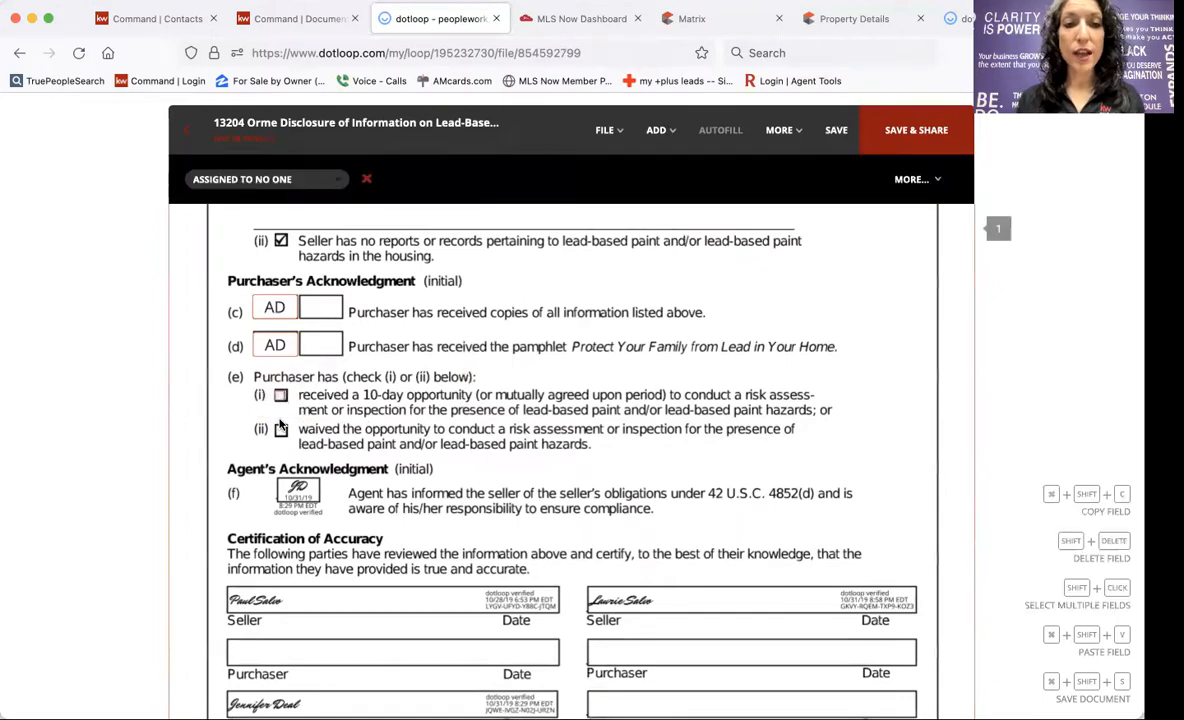
{"action": "left_click", "coordinate": [656, 130]}
{"action": "left_click", "coordinate": [613, 259]}
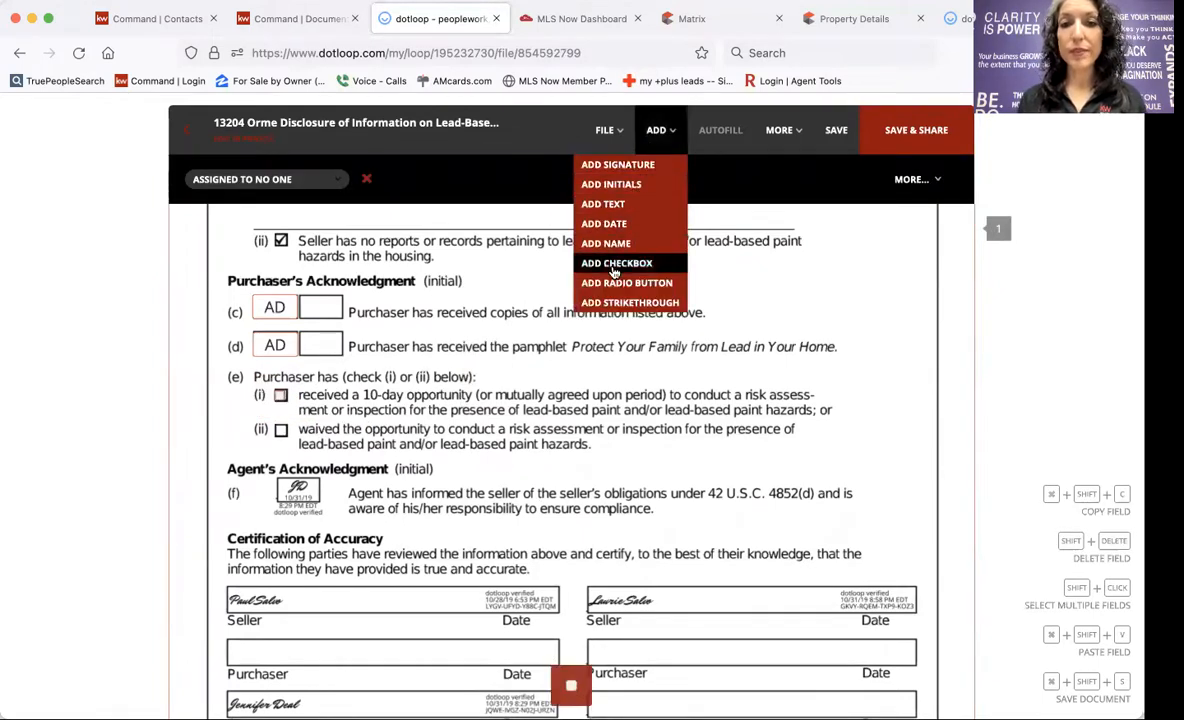
{"action": "left_click", "coordinate": [282, 459]}
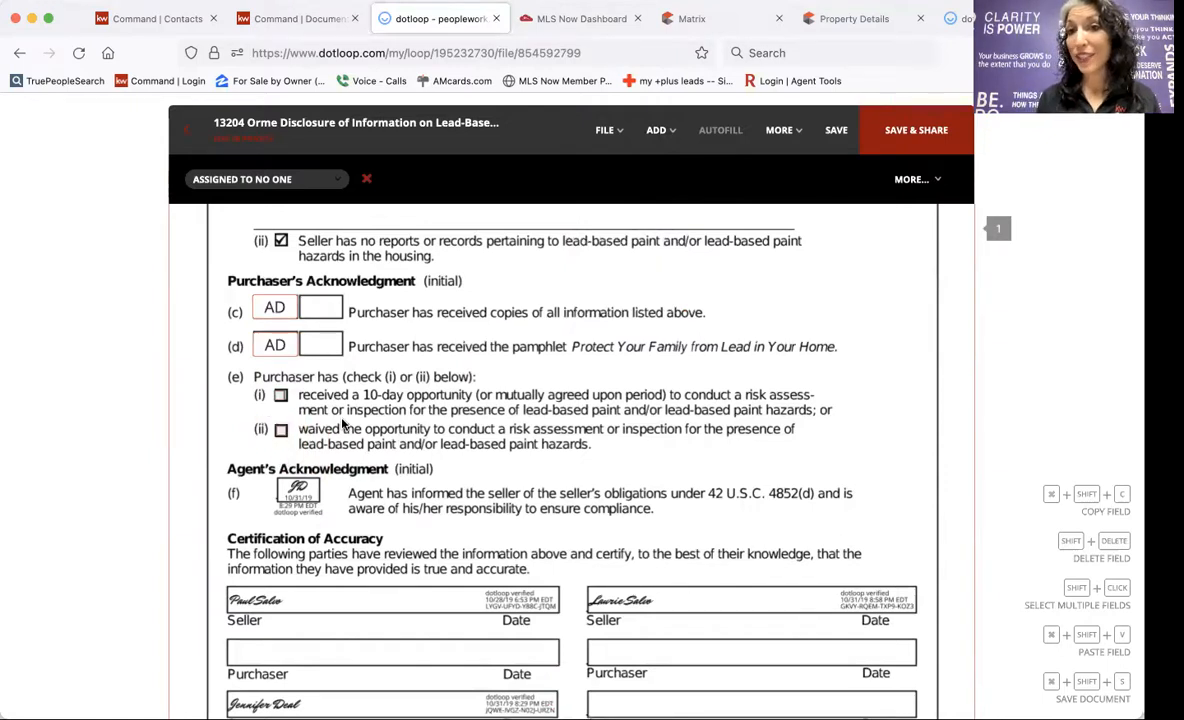
{"action": "left_click", "coordinate": [280, 395]}
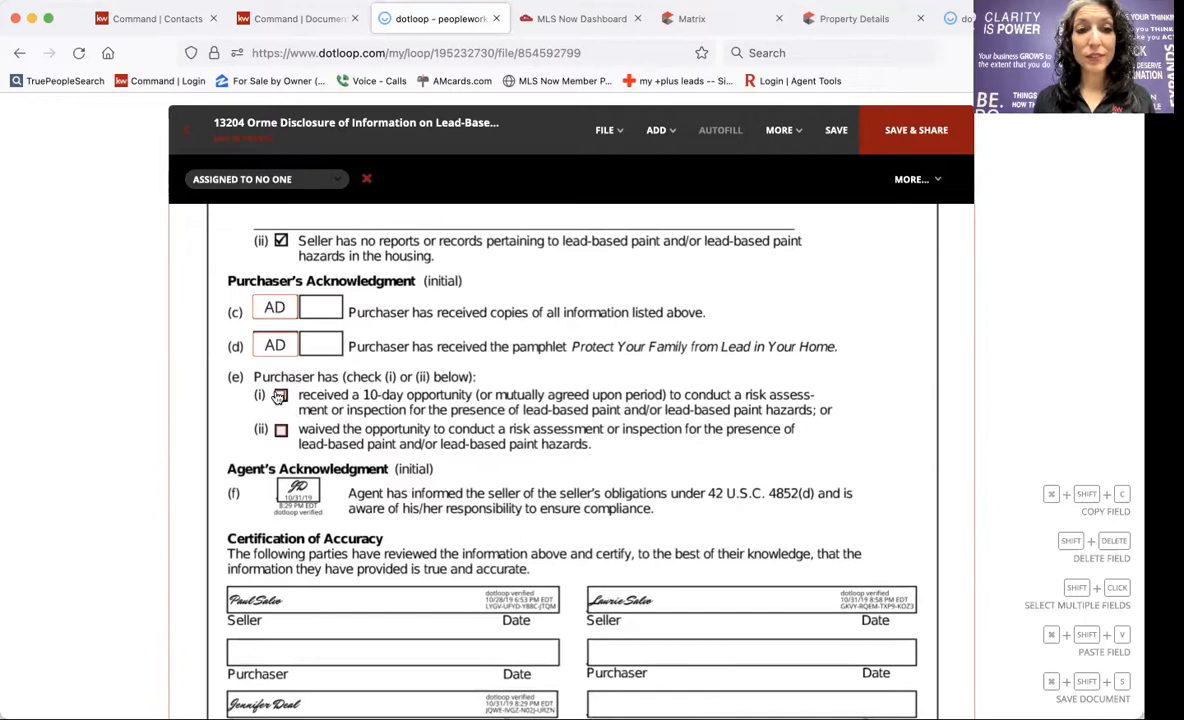
{"action": "scroll", "coordinate": [462, 396], "scroll_direction": "down", "scroll_amount": 5}
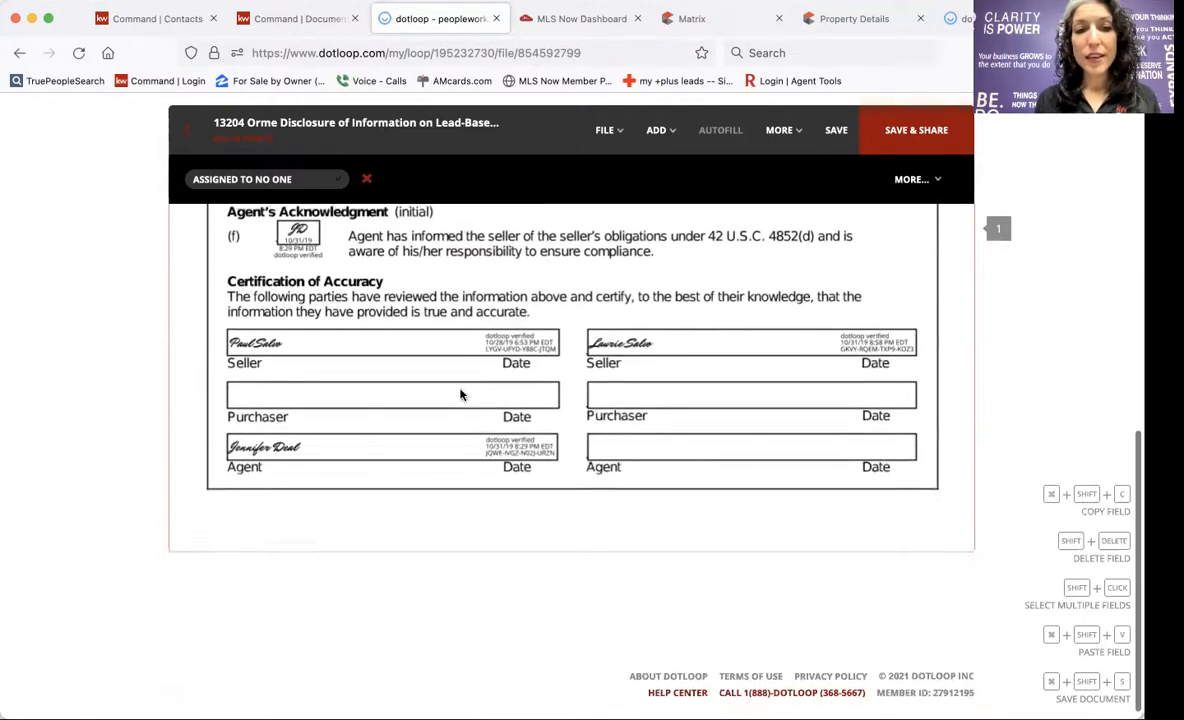
Add a buyer-assigned signature field on the Purchaser line, resized slightly.
{"action": "left_click", "coordinate": [656, 131]}
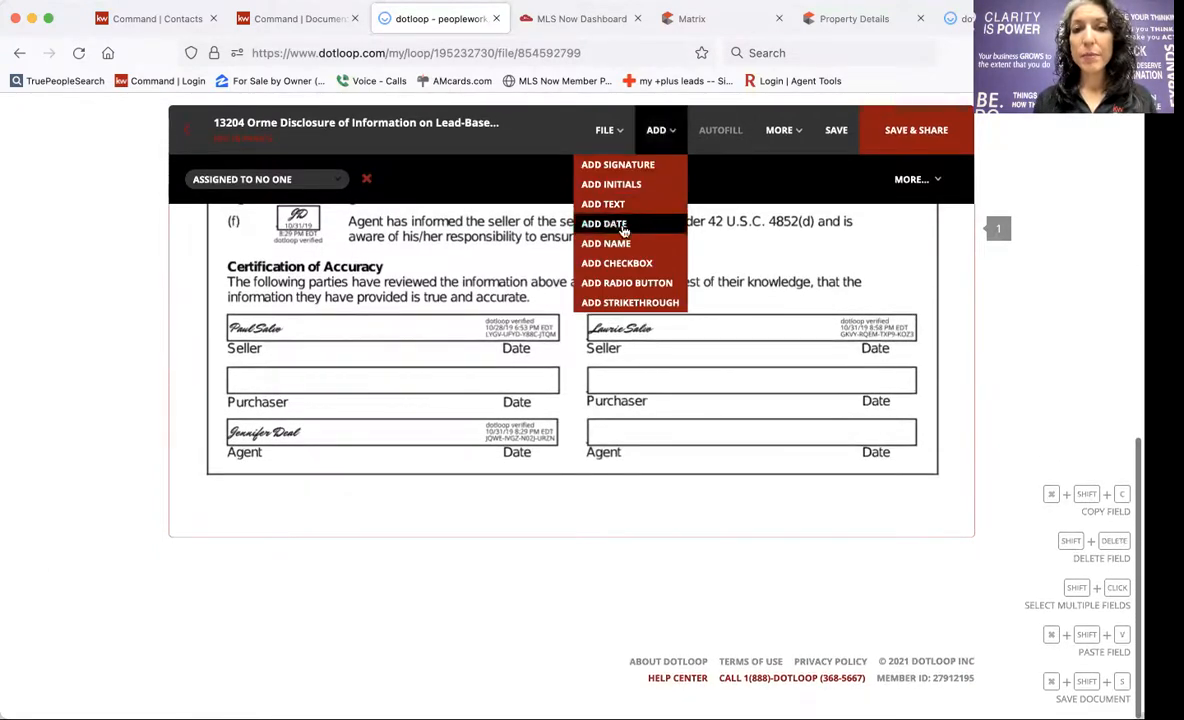
{"action": "left_click", "coordinate": [610, 164]}
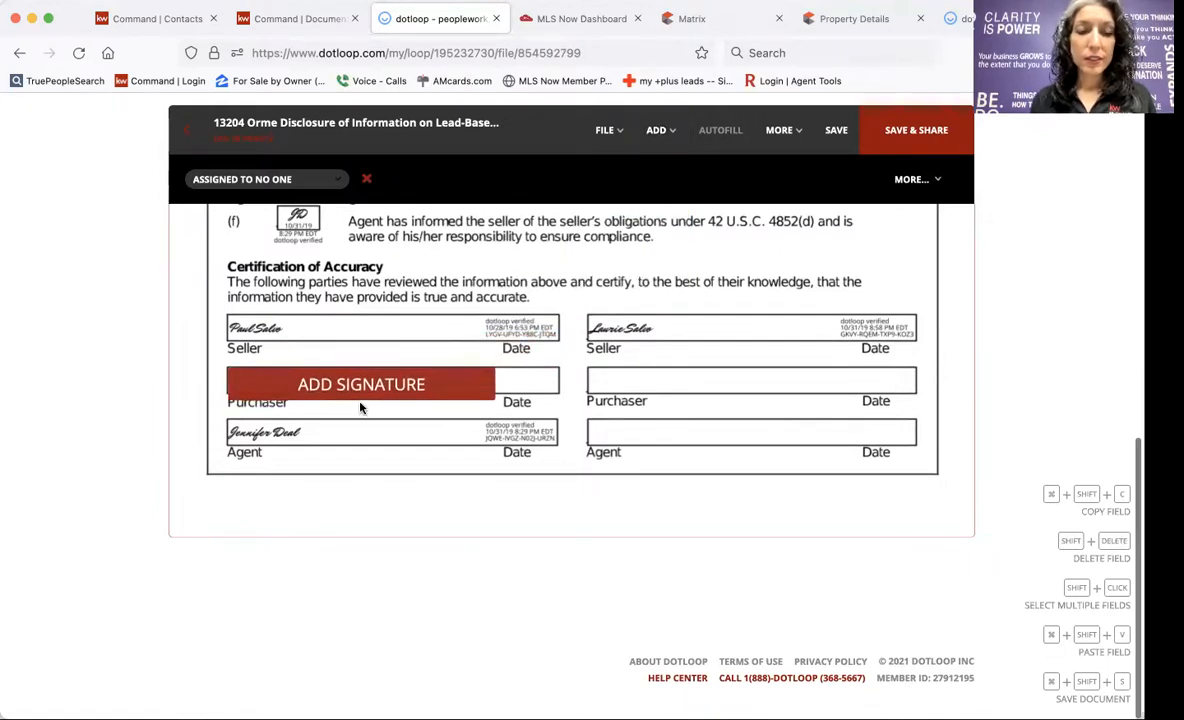
{"action": "left_click", "coordinate": [361, 395]}
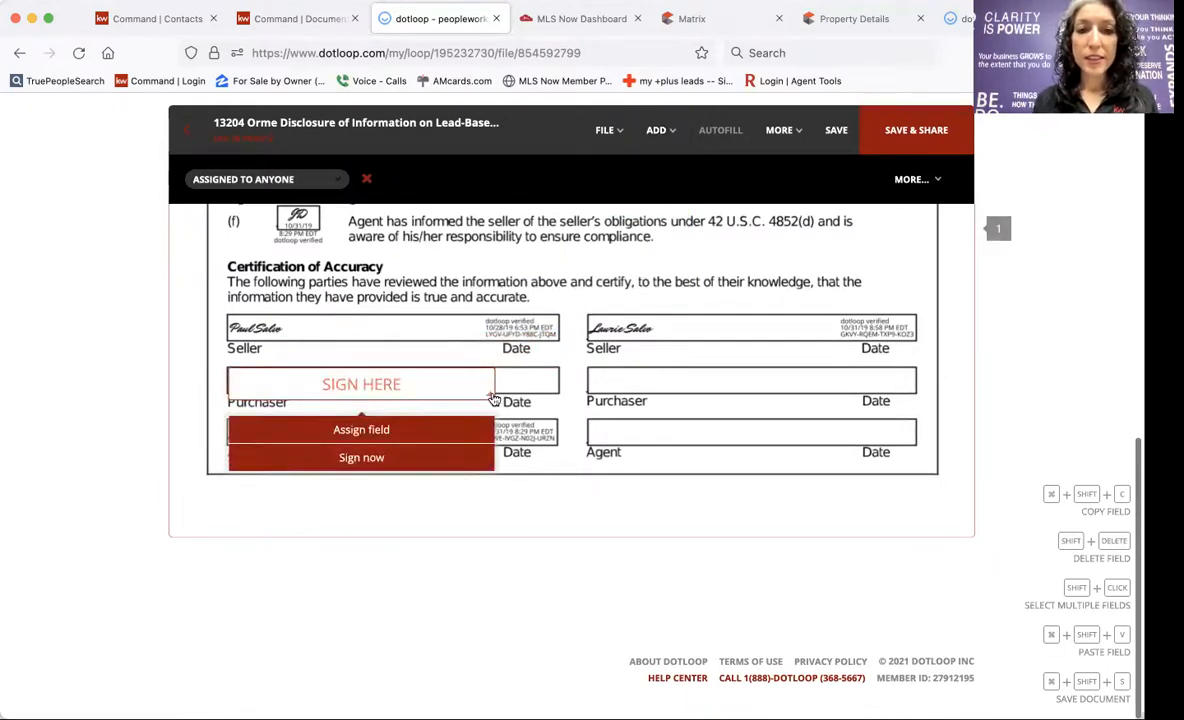
{"action": "left_click_drag", "start_coordinate": [490, 393], "coordinate": [497, 385]}
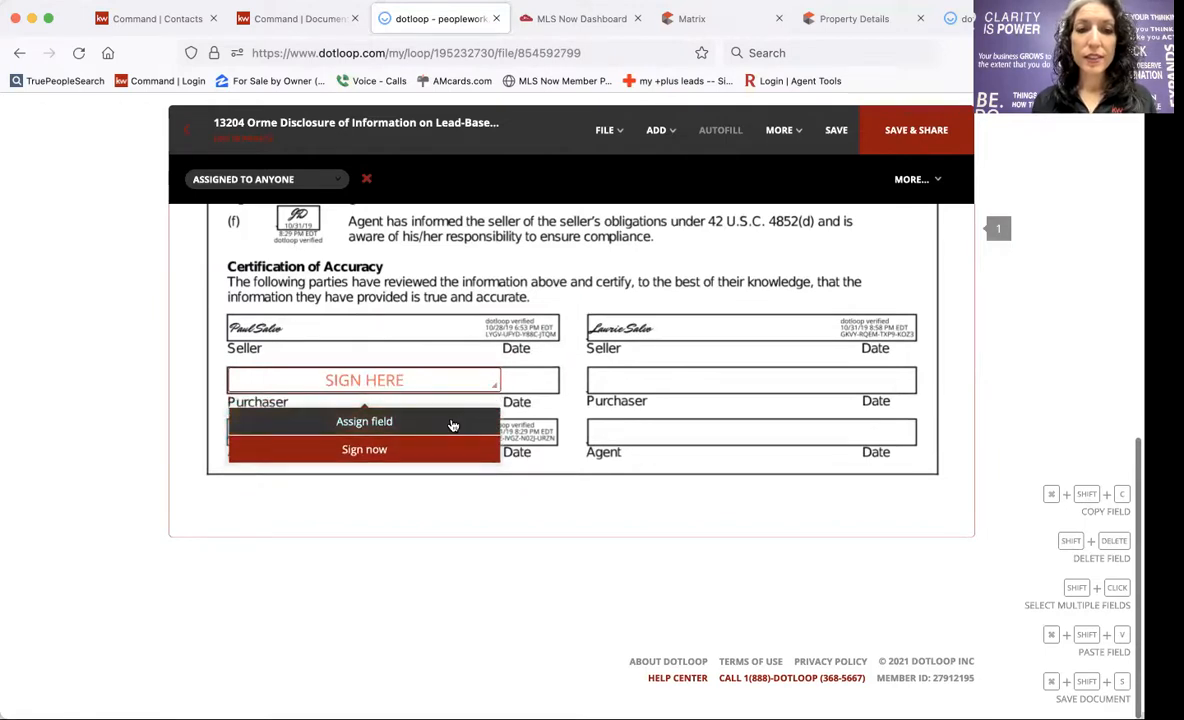
{"action": "left_click", "coordinate": [455, 422]}
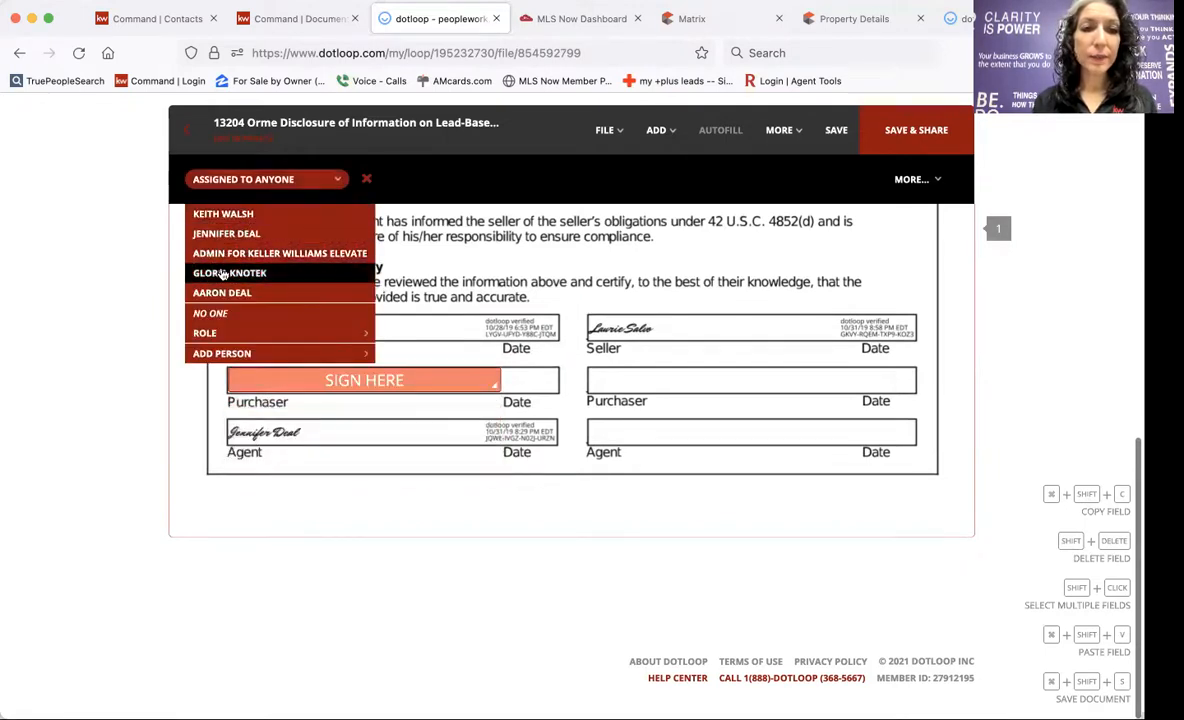
{"action": "left_click", "coordinate": [222, 292]}
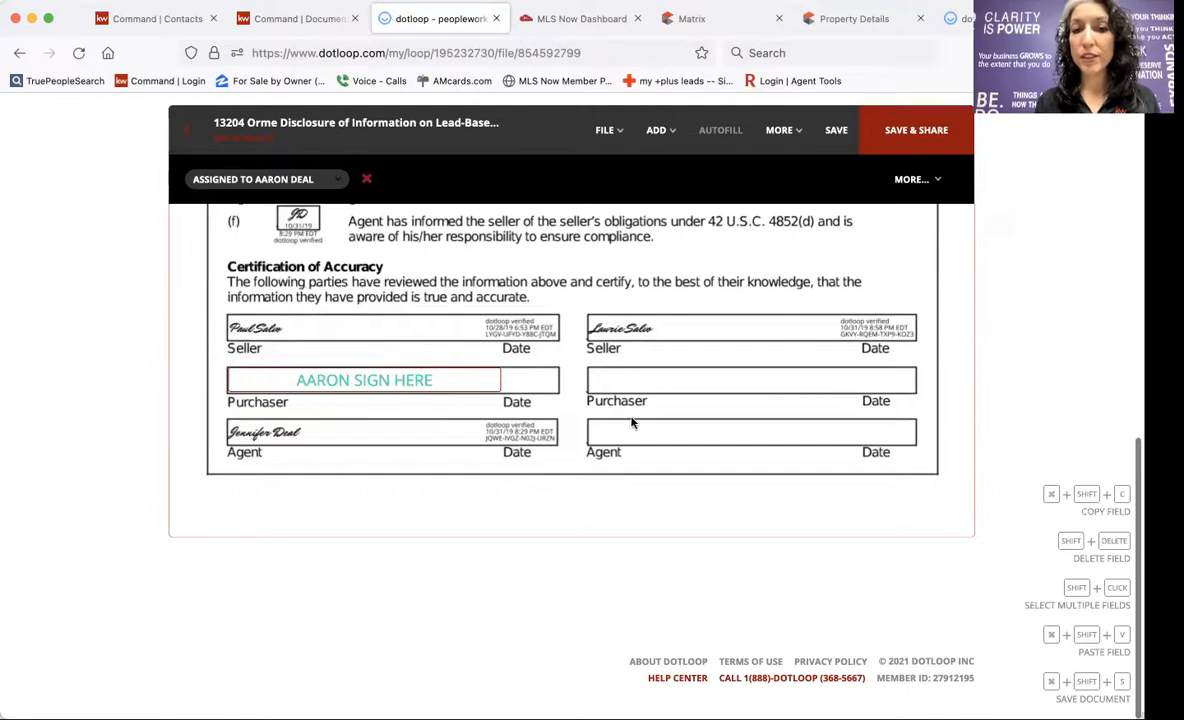
Add a buying-agent signature field on the second Agent line and begin signing it.
{"action": "left_click", "coordinate": [656, 130]}
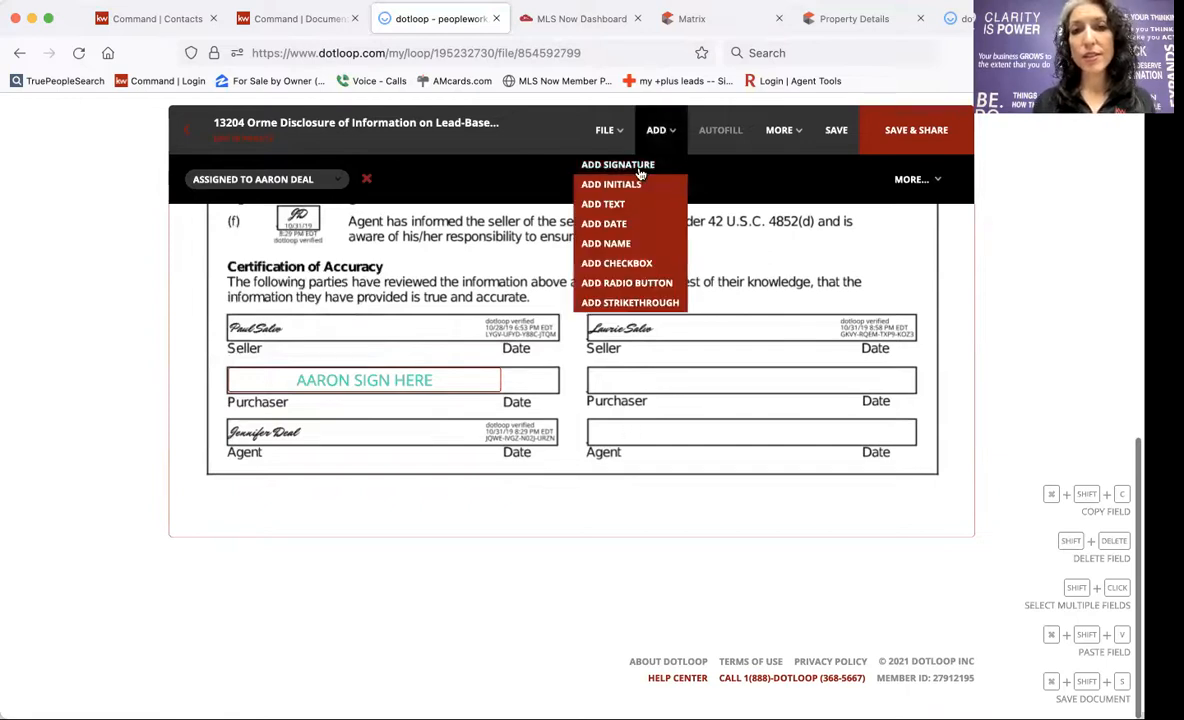
{"action": "left_click", "coordinate": [605, 160]}
{"action": "left_click", "coordinate": [720, 453]}
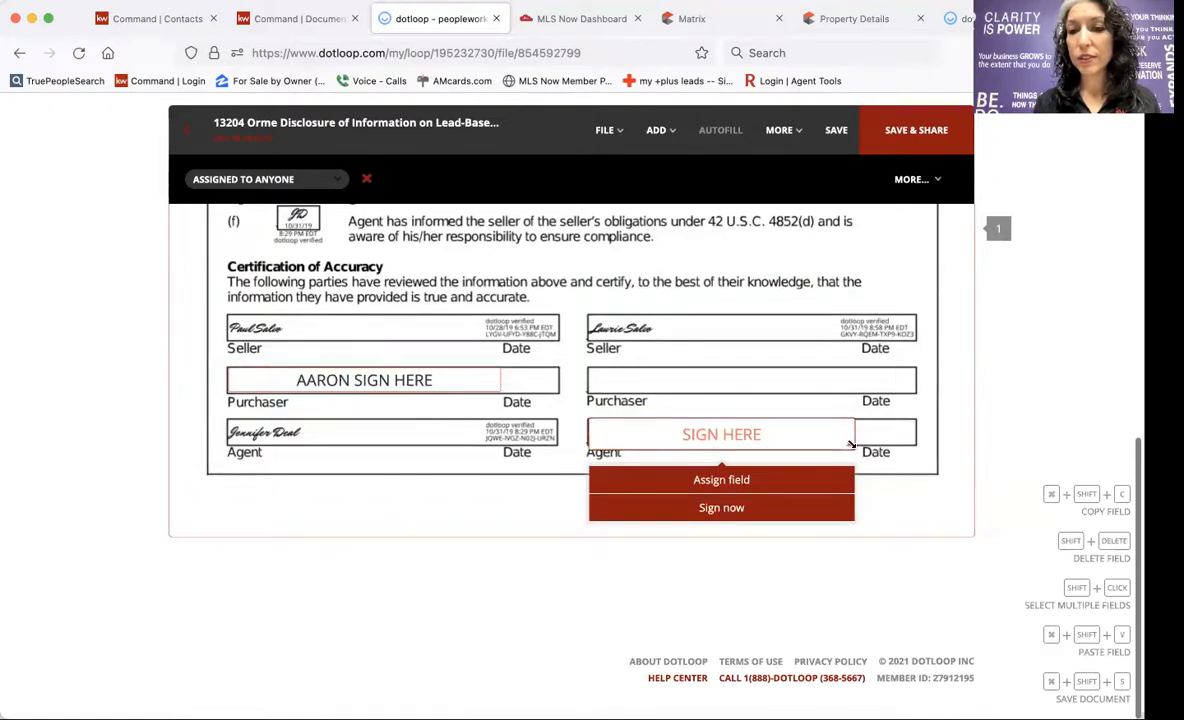
{"action": "left_click", "coordinate": [721, 479]}
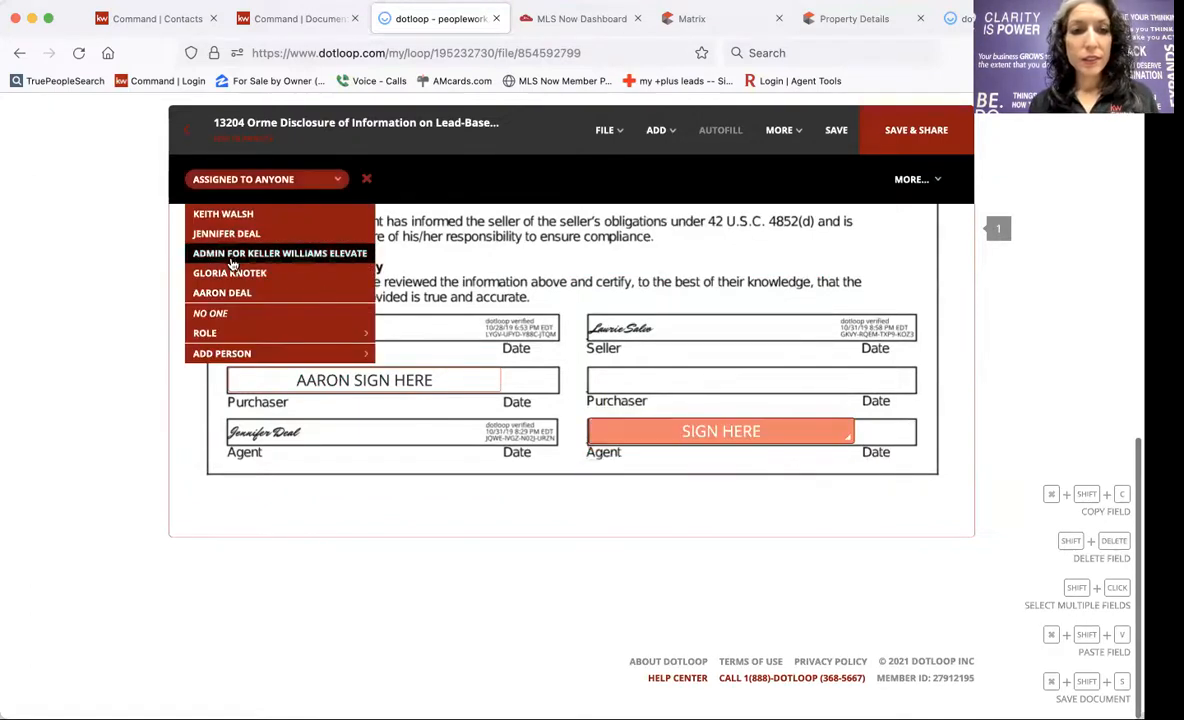
{"action": "left_click", "coordinate": [215, 234]}
{"action": "mouse_move", "coordinate": [680, 443]}
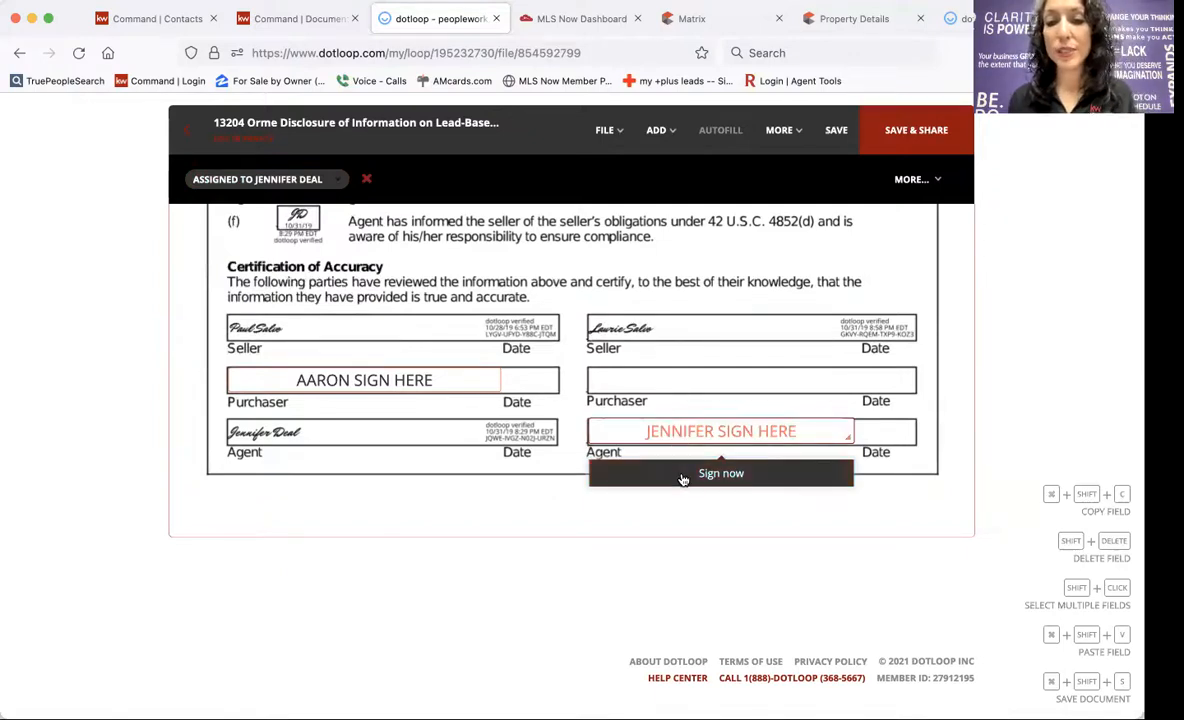
{"action": "left_click", "coordinate": [683, 480]}
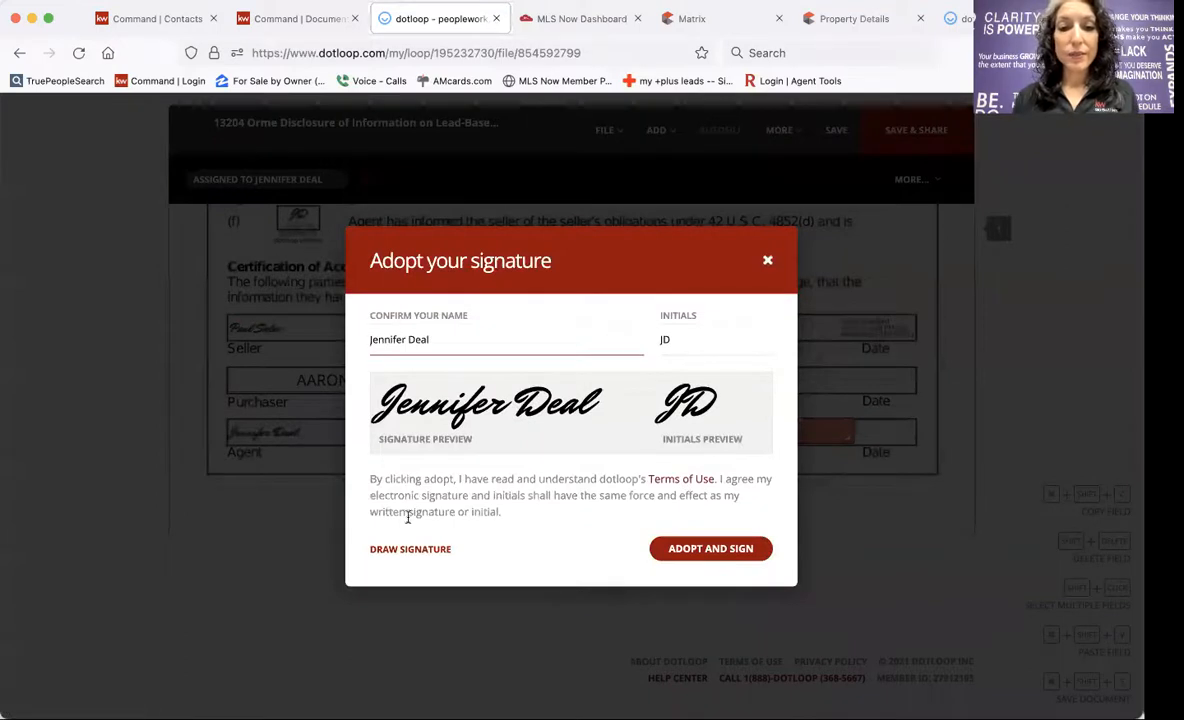
Adopt the agent's signature on the Agent line and tick checkbox (ii) waiving the lead risk assessment.
{"action": "left_click", "coordinate": [708, 548]}
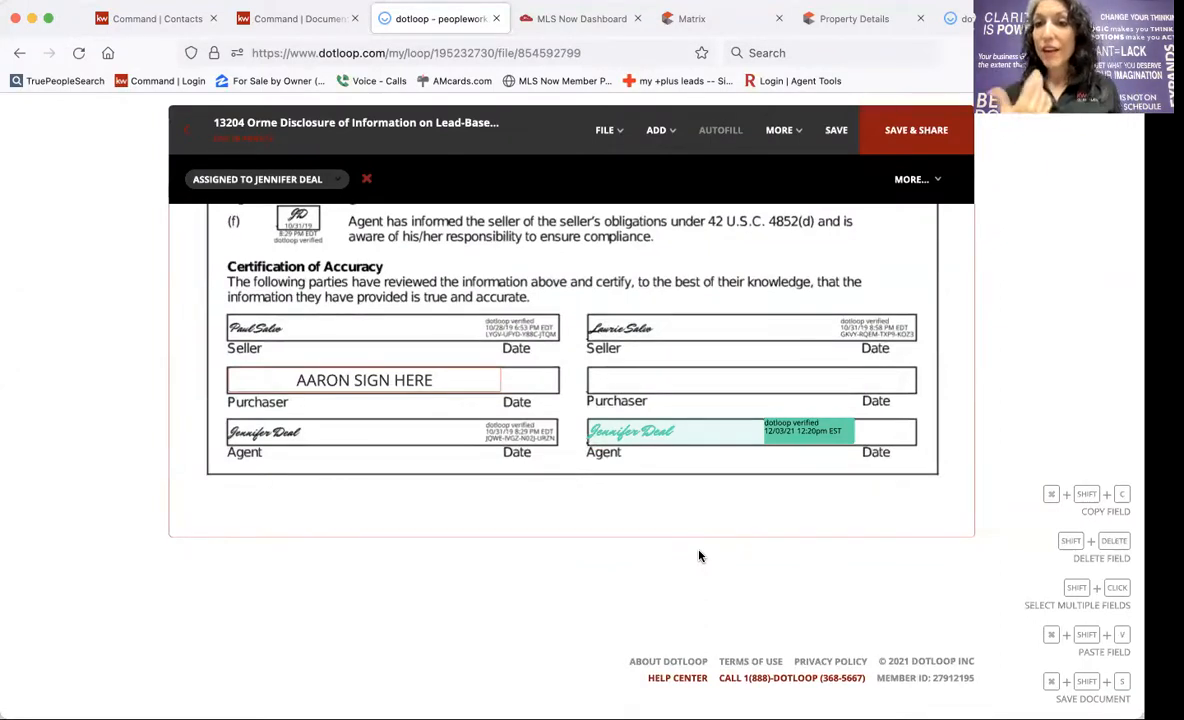
{"action": "scroll", "coordinate": [699, 556], "scroll_direction": "up", "scroll_amount": 3}
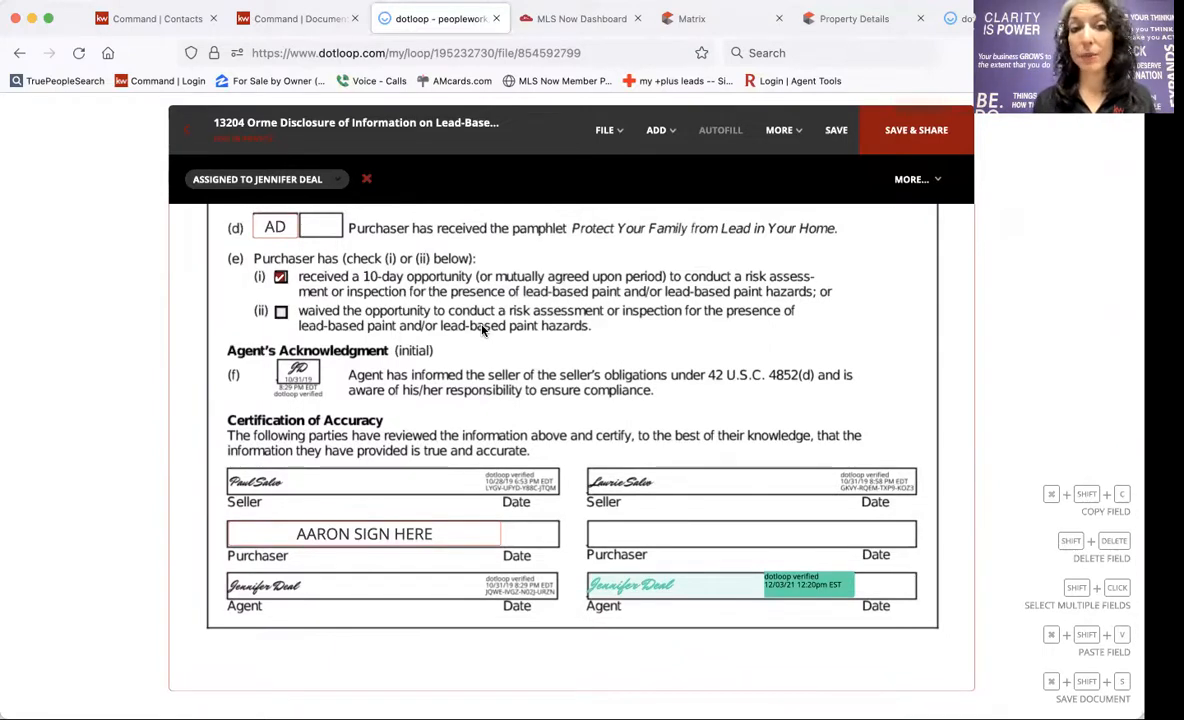
{"action": "left_click", "coordinate": [281, 313]}
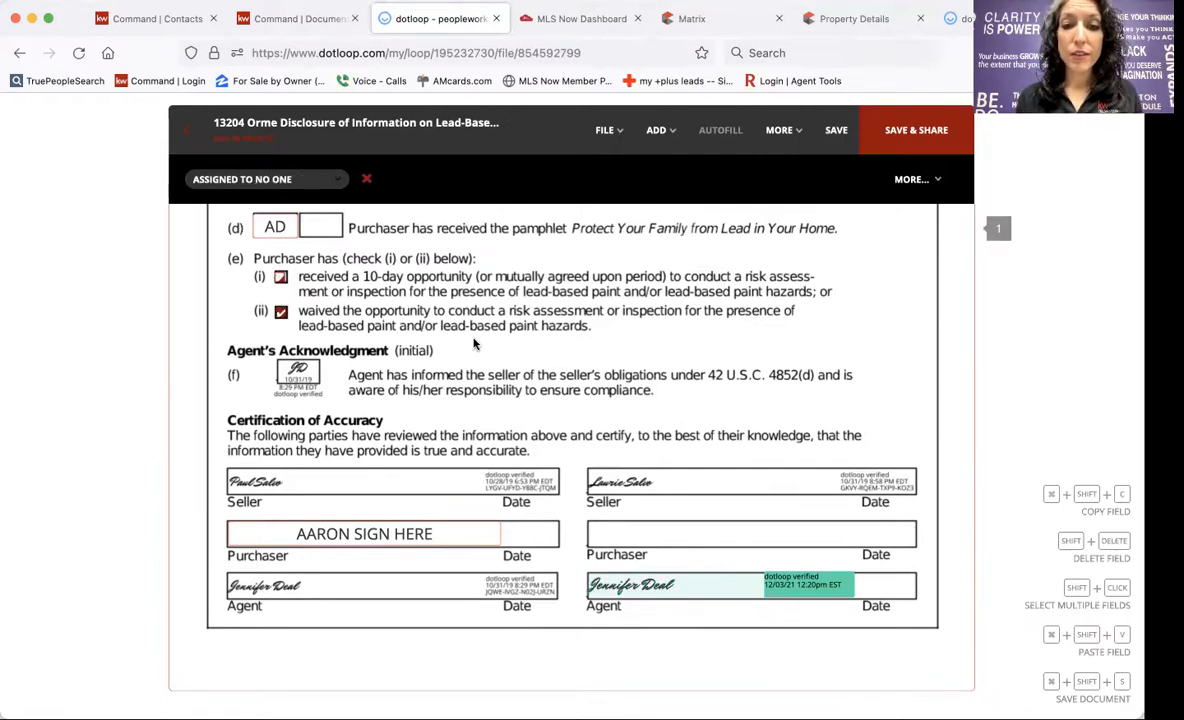
{"action": "scroll", "coordinate": [476, 344], "scroll_direction": "down", "scroll_amount": 3}
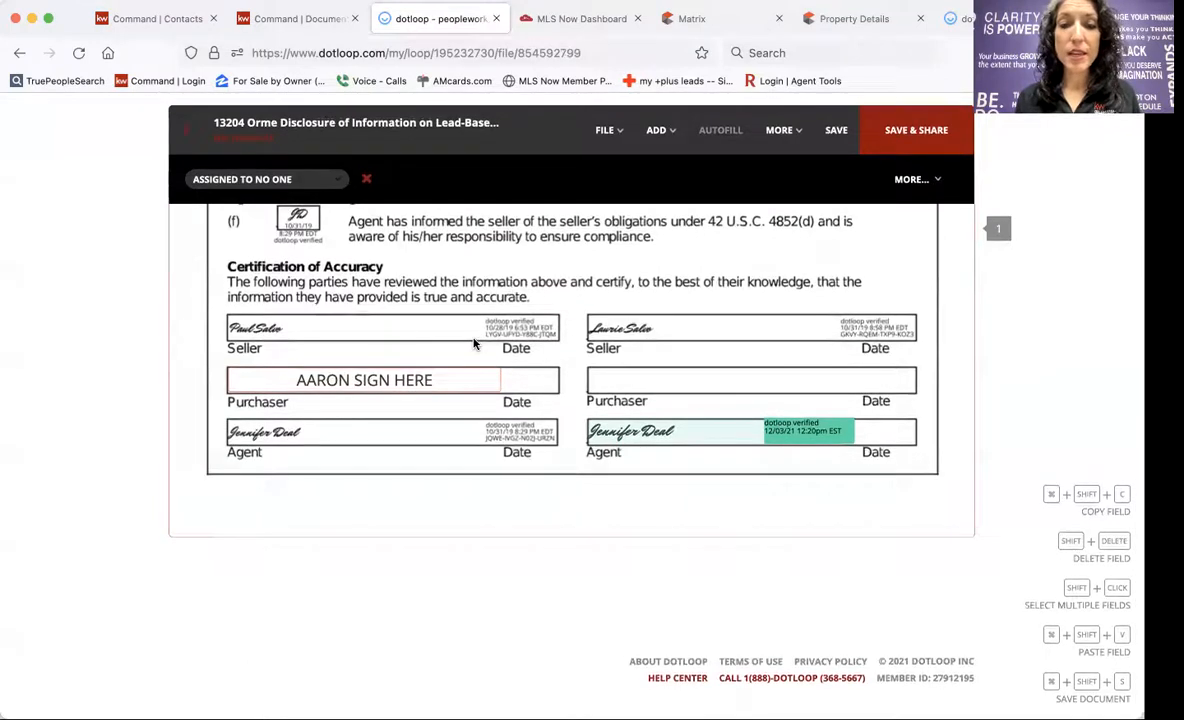
{"action": "scroll", "coordinate": [476, 344], "scroll_direction": "up", "scroll_amount": 10}
Leave the lead disclosure, saving its changes.
{"action": "left_click", "coordinate": [183, 128]}
{"action": "left_click", "coordinate": [711, 469]}
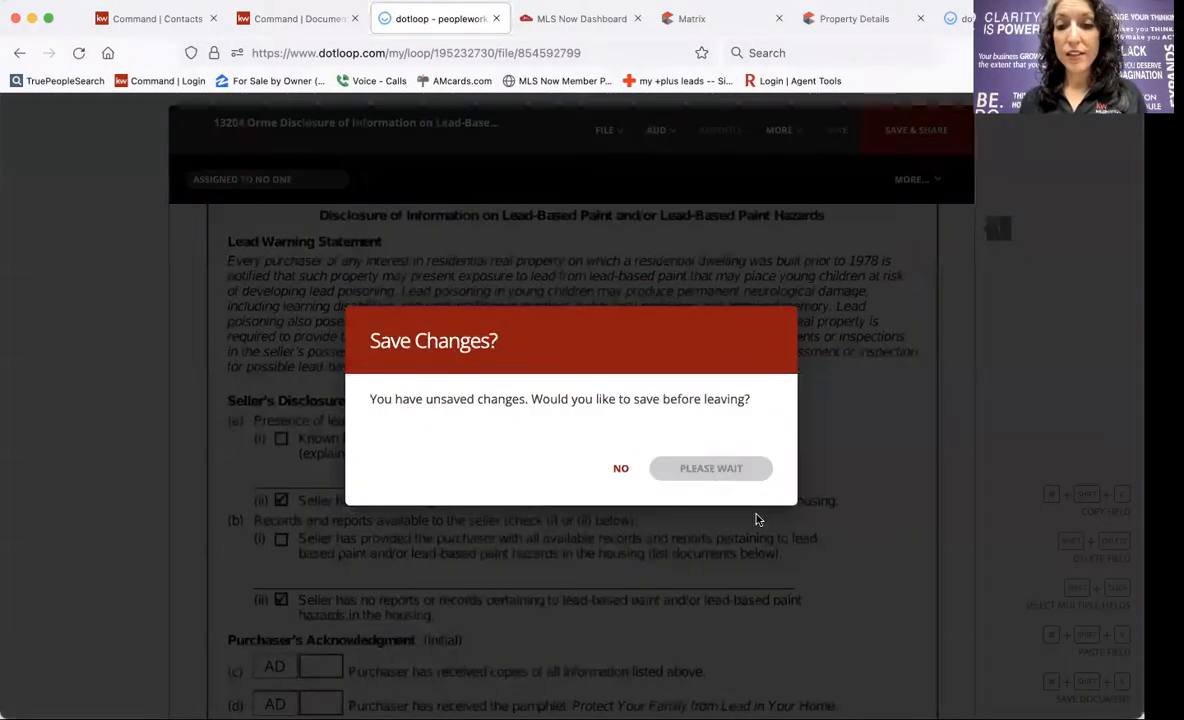
{"action": "scroll", "coordinate": [772, 530], "scroll_direction": "down", "scroll_amount": 3}
{"action": "scroll", "coordinate": [772, 530], "scroll_direction": "down", "scroll_amount": 1}
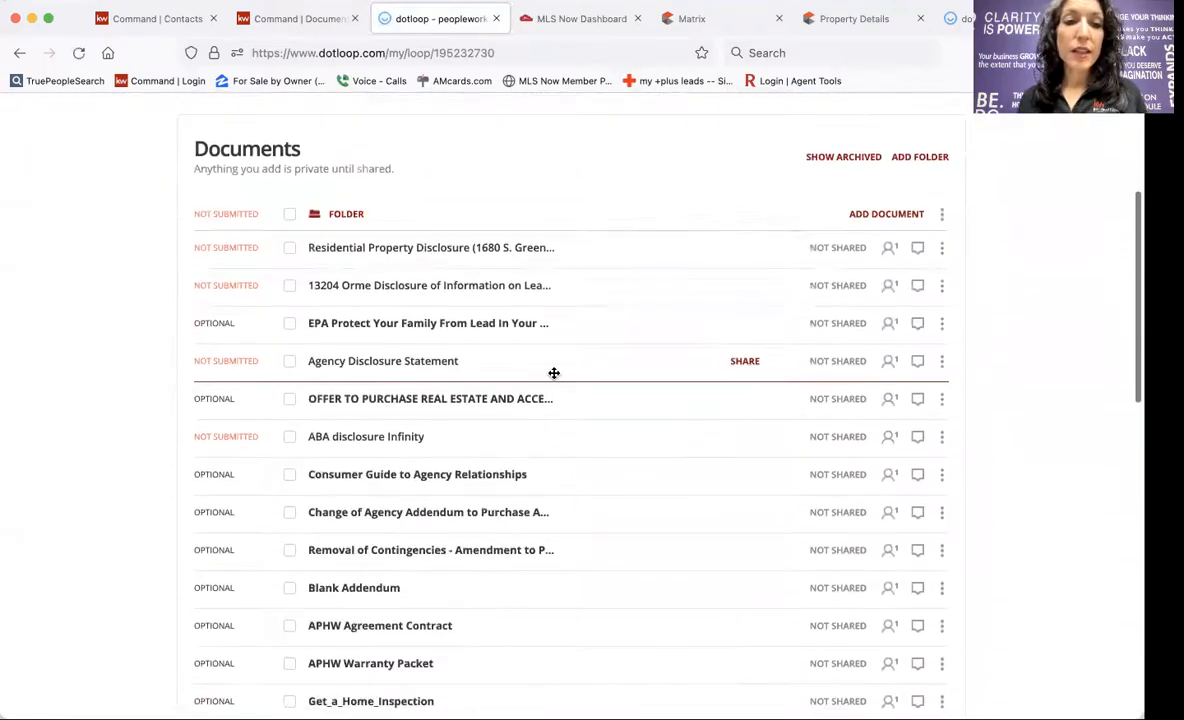
Open the Offer to Purchase Real Estate form and autofill its buyer and property details.
{"action": "left_click", "coordinate": [419, 399]}
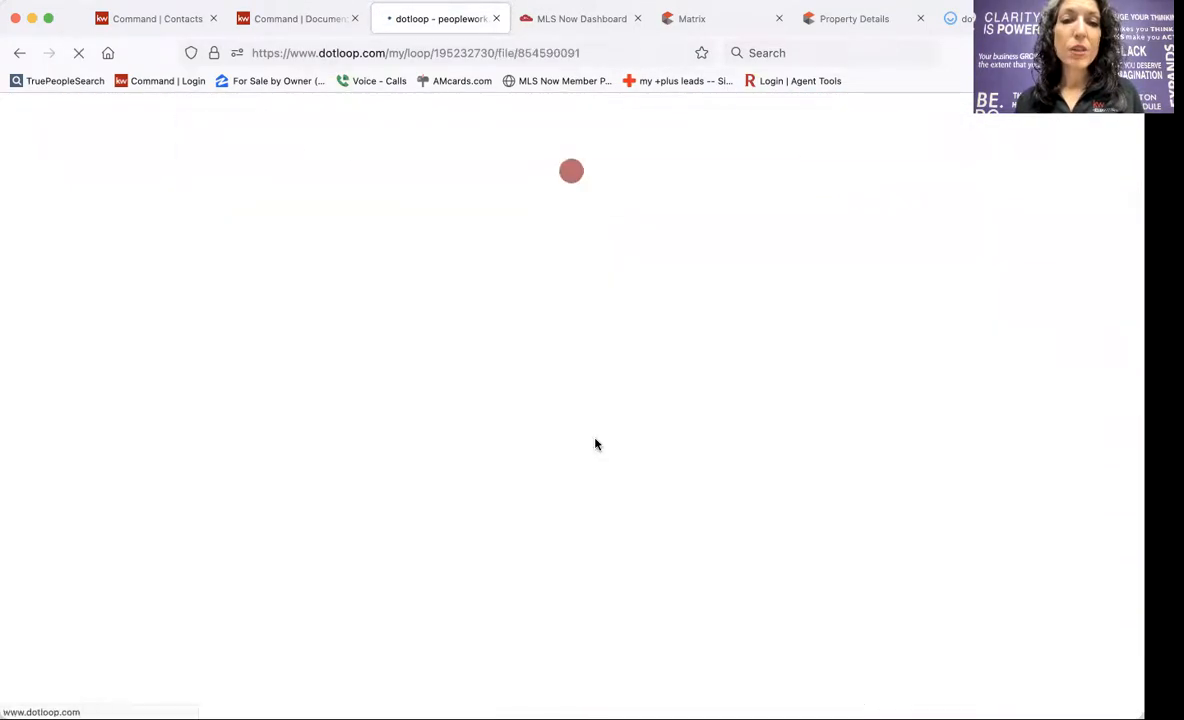
{"action": "scroll", "coordinate": [595, 444], "scroll_direction": "down", "scroll_amount": 10}
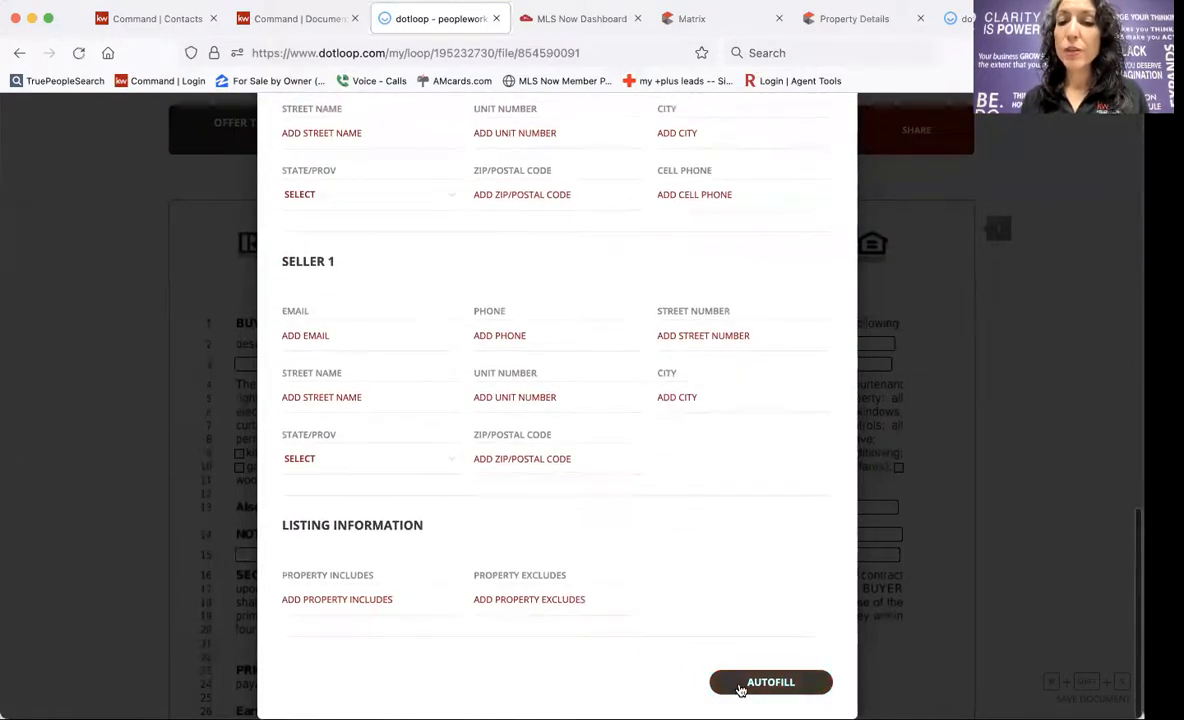
{"action": "left_click", "coordinate": [770, 682]}
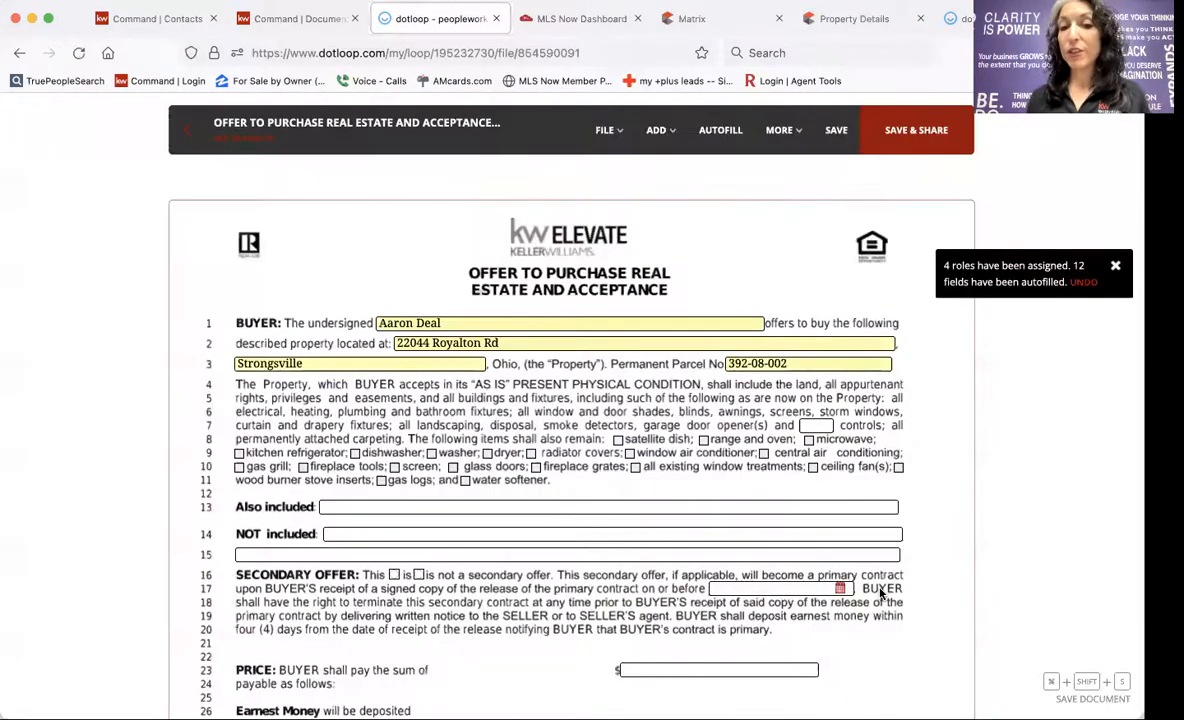
{"action": "scroll", "coordinate": [880, 593], "scroll_direction": "down", "scroll_amount": 5}
Enter 250,000.00 as the purchase price.
{"action": "left_click", "coordinate": [769, 429]}
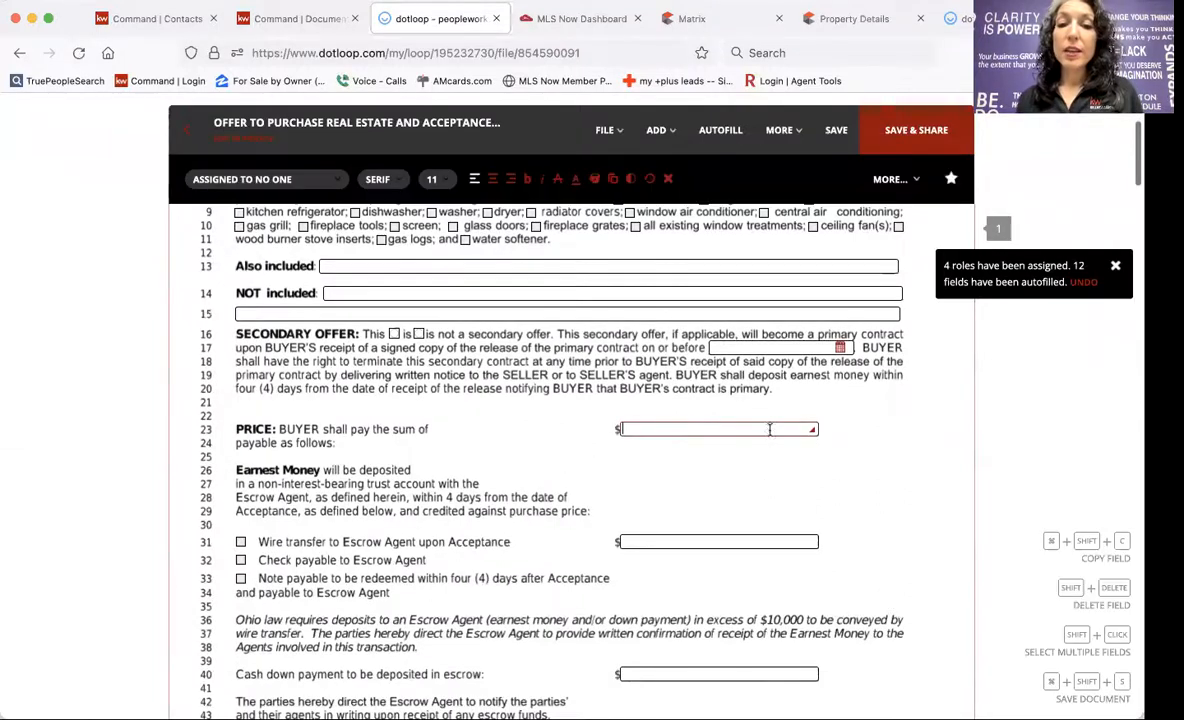
{"action": "type", "text": "250,000.00"}
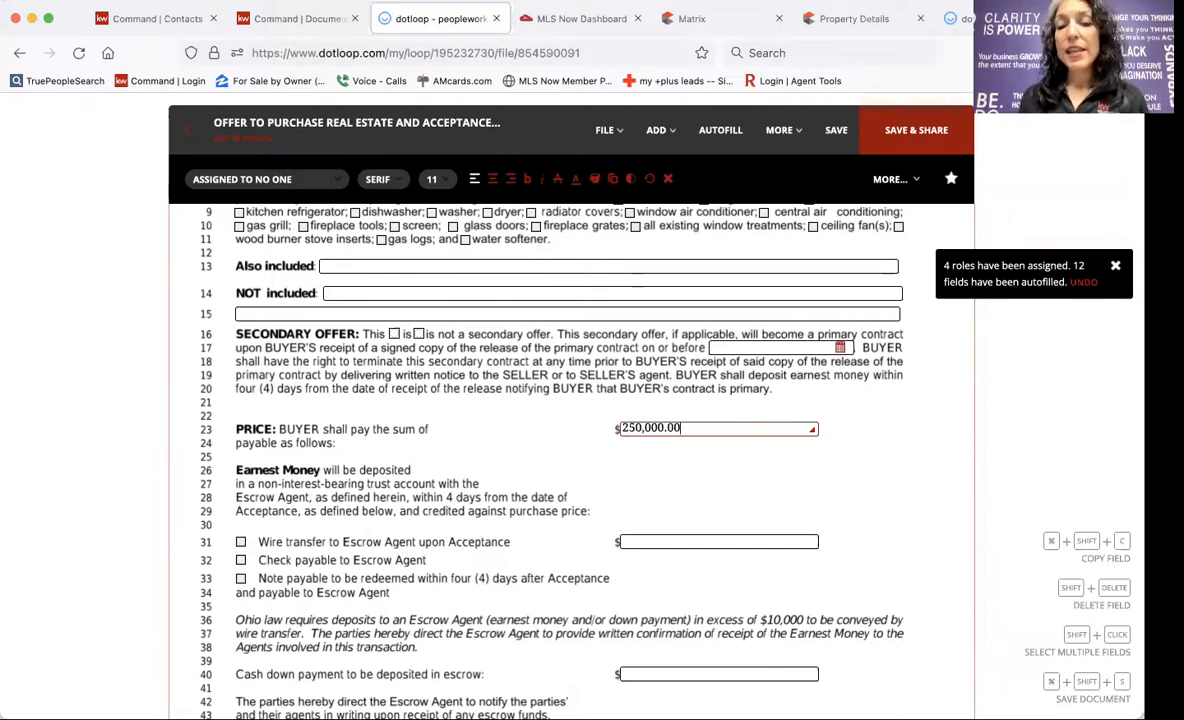
{"action": "scroll", "coordinate": [796, 484], "scroll_direction": "down", "scroll_amount": 5}
{"action": "scroll", "coordinate": [798, 488], "scroll_direction": "down", "scroll_amount": 15}
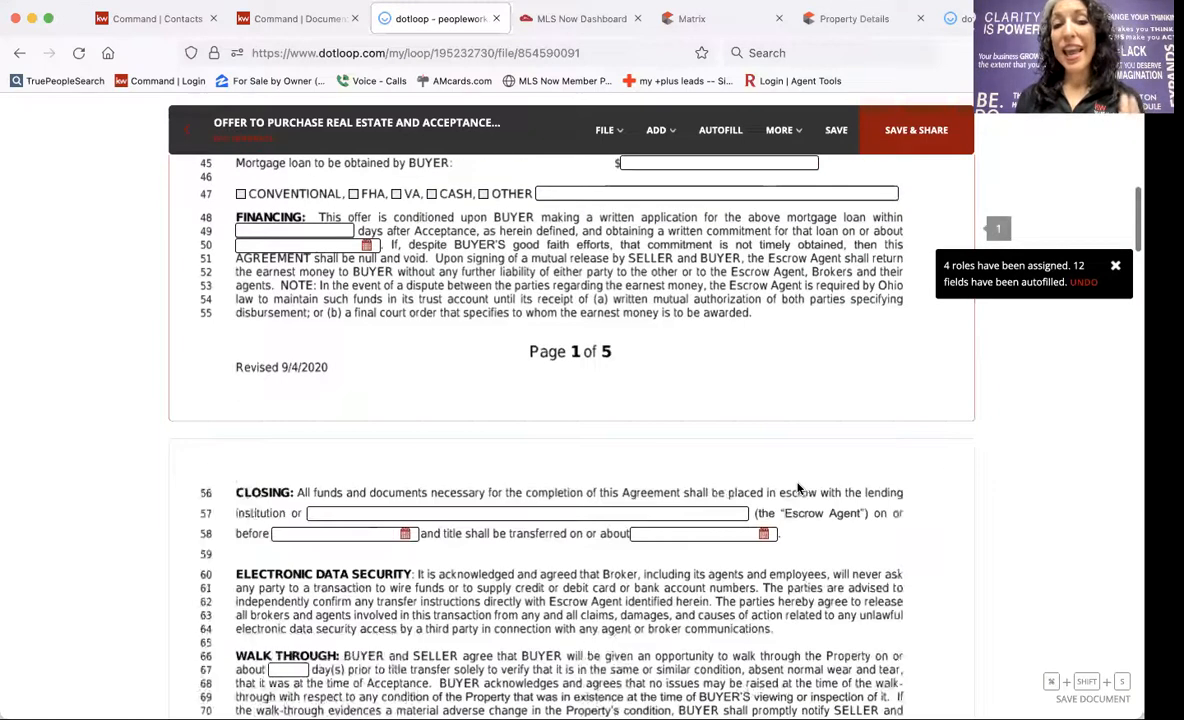
Reassign the second BUYER SIGN HERE field on the last page to the agent.
{"action": "scroll", "coordinate": [798, 488], "scroll_direction": "down", "scroll_amount": 15}
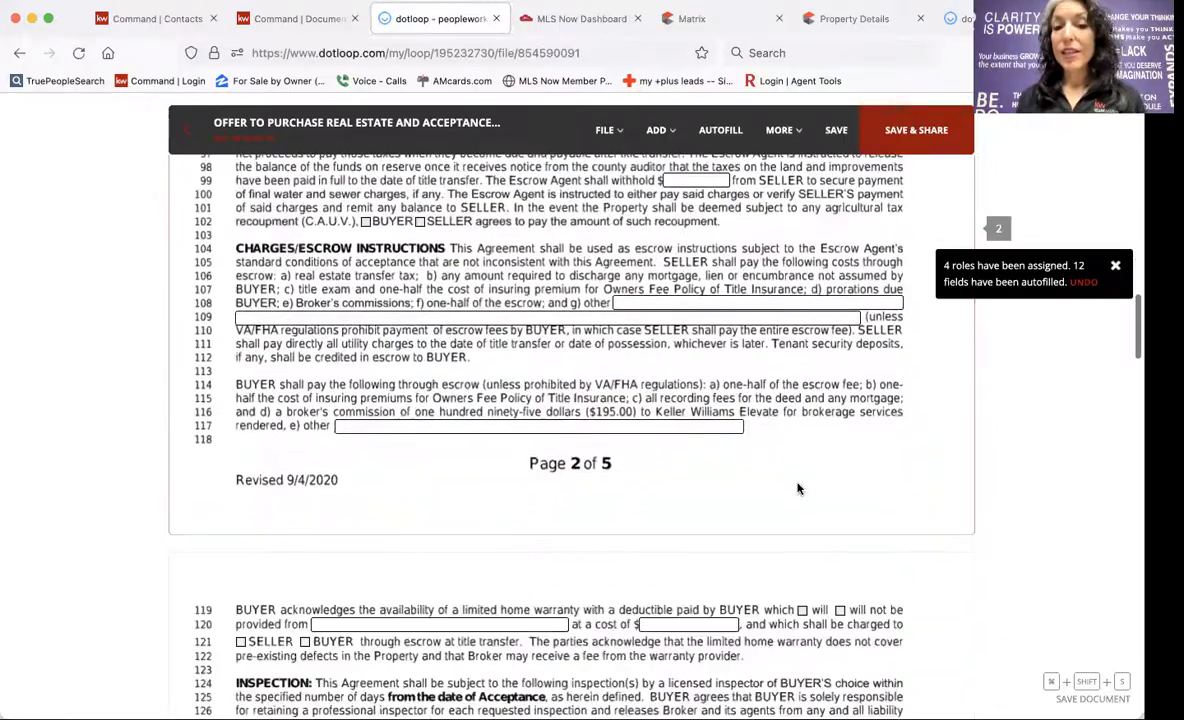
{"action": "scroll", "coordinate": [798, 488], "scroll_direction": "down", "scroll_amount": 15}
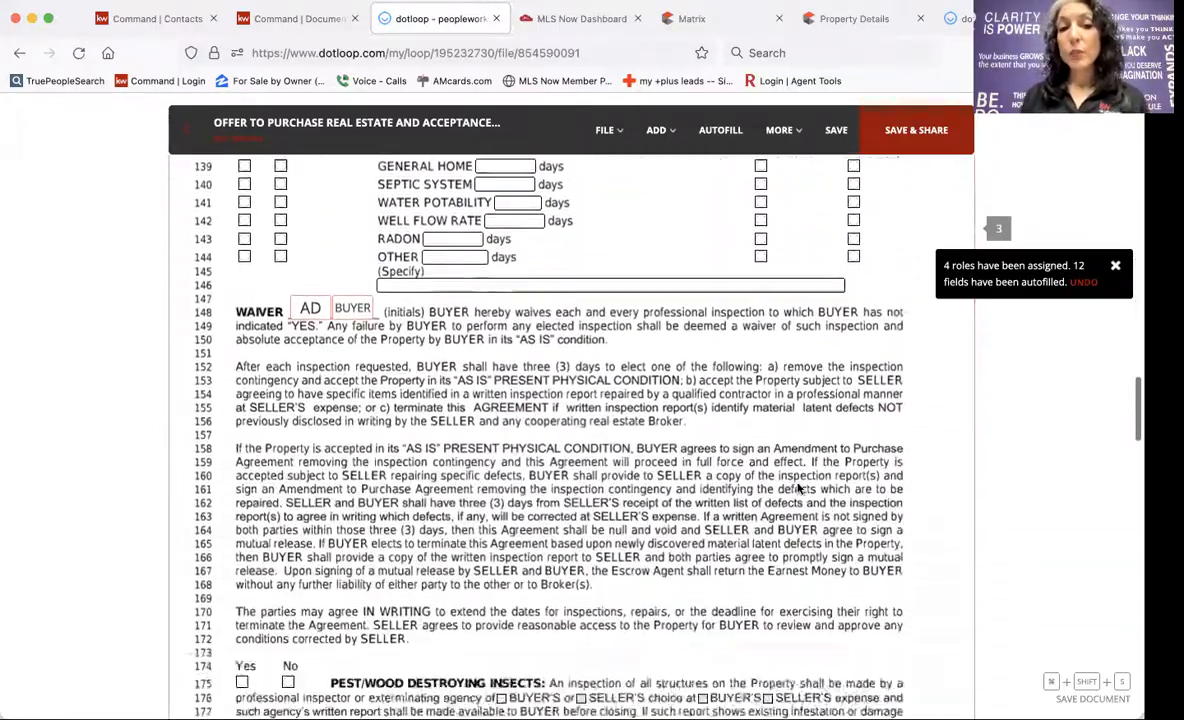
{"action": "scroll", "coordinate": [798, 488], "scroll_direction": "down", "scroll_amount": 15}
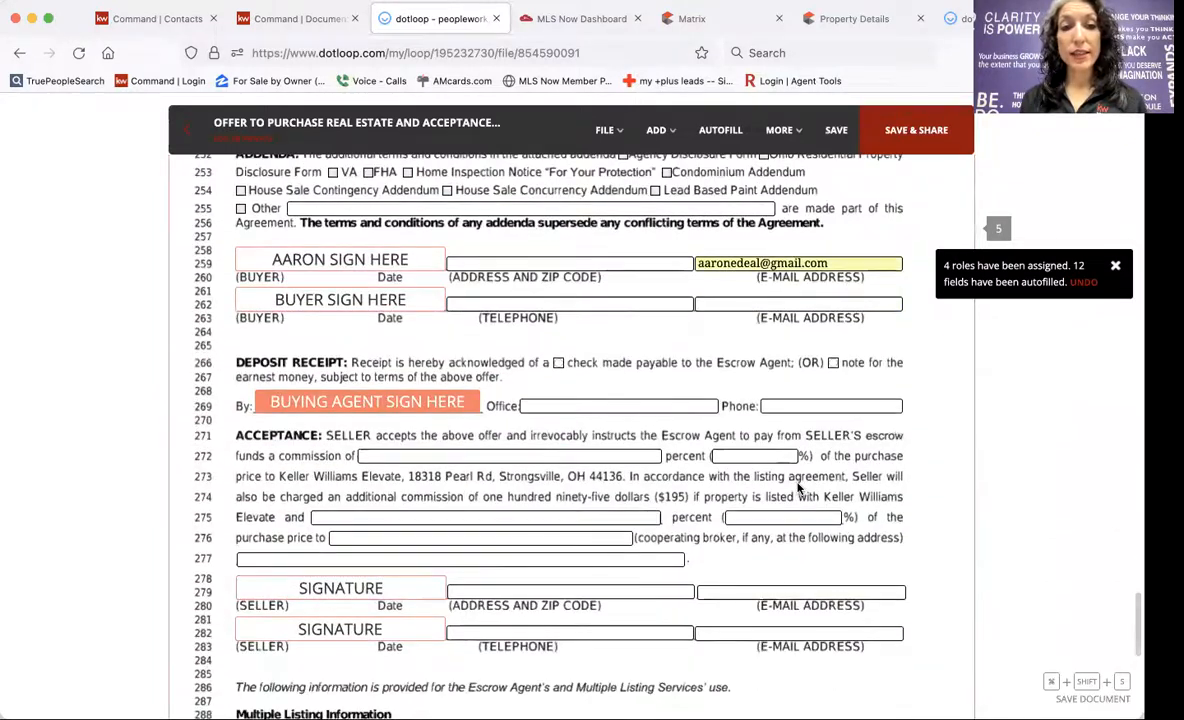
{"action": "left_click", "coordinate": [293, 310]}
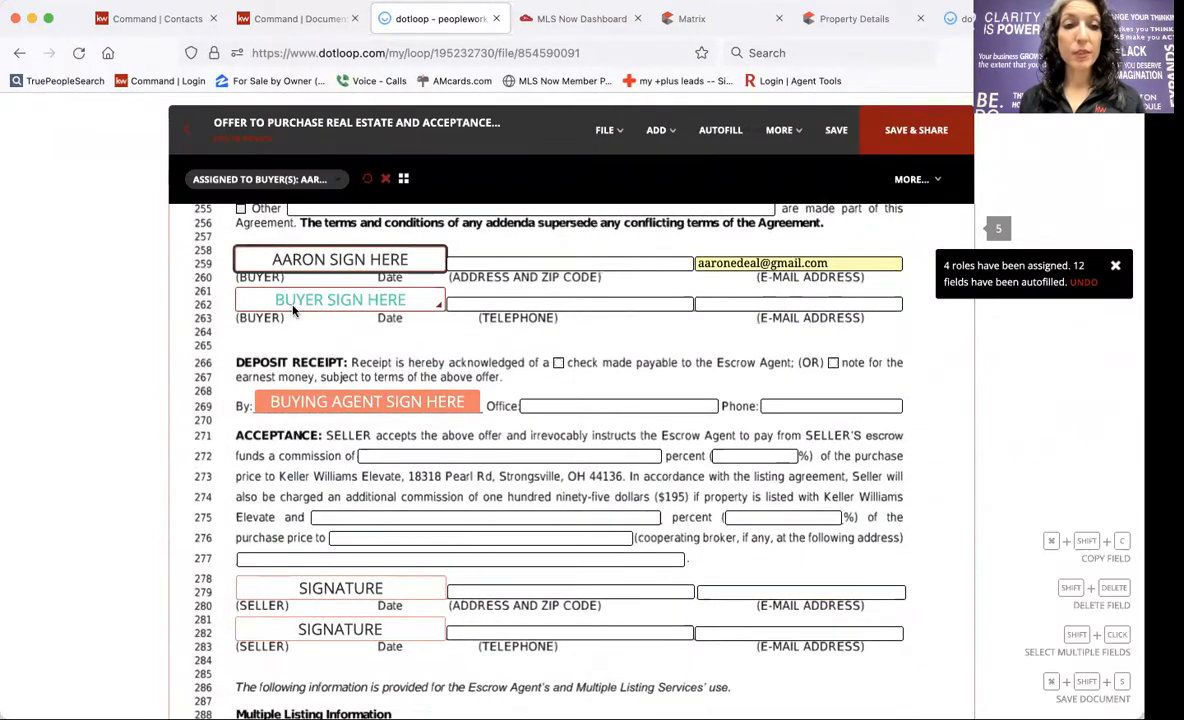
{"action": "left_click", "coordinate": [262, 179]}
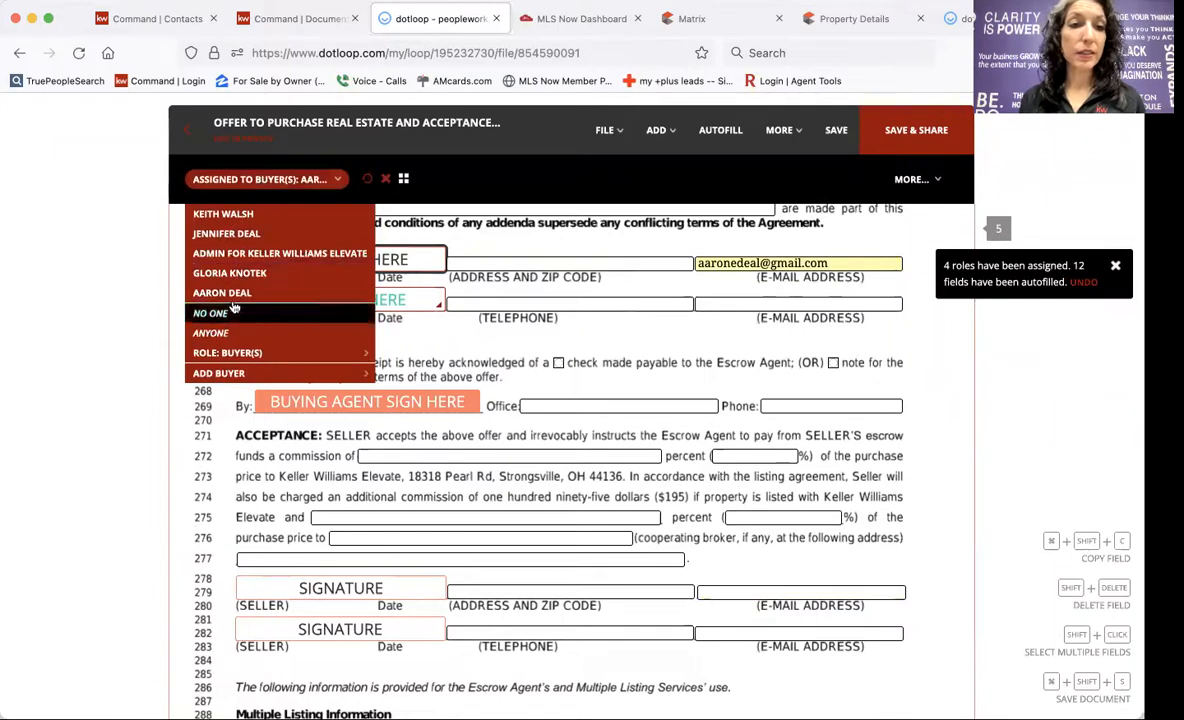
{"action": "left_click", "coordinate": [226, 233]}
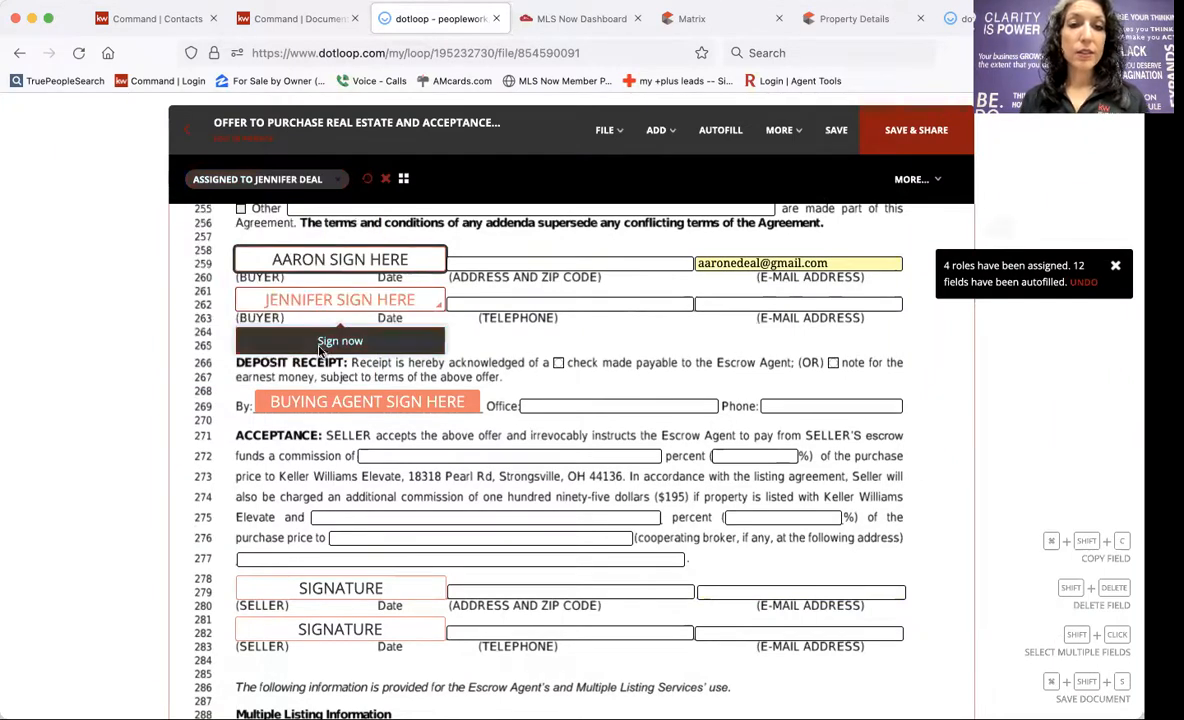
Sign the reassigned field with the adopted signature and save the offer.
{"action": "left_click", "coordinate": [340, 341]}
{"action": "left_click", "coordinate": [712, 548]}
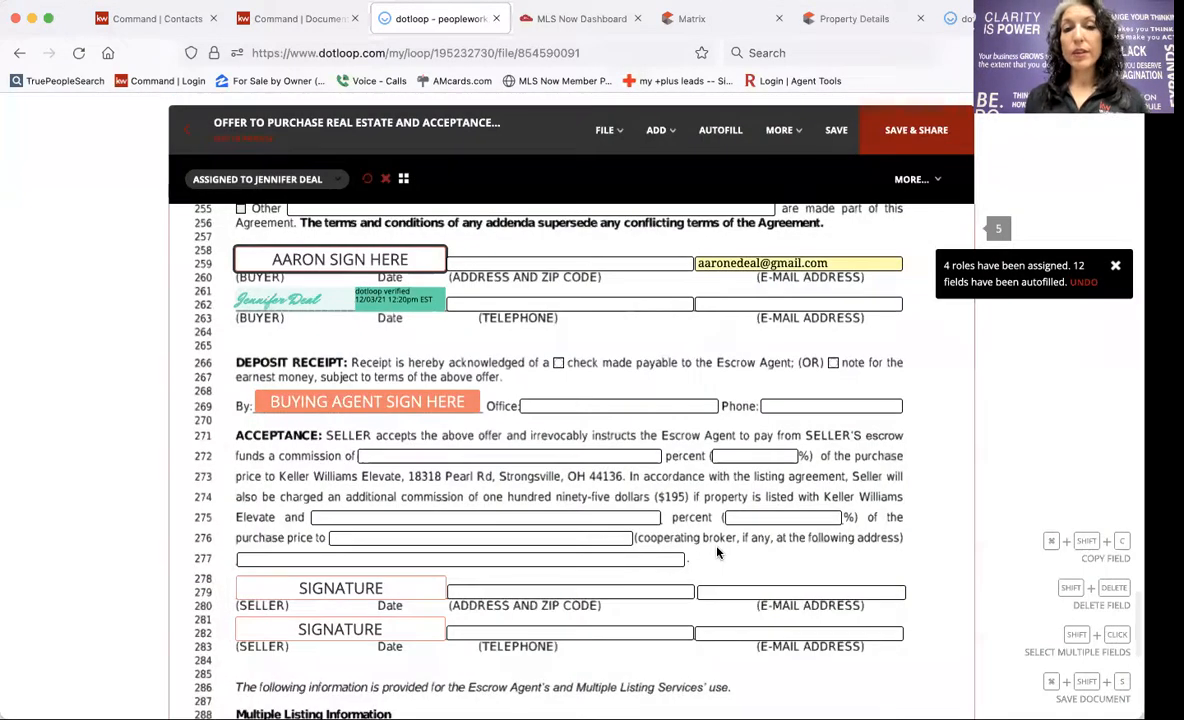
{"action": "left_click", "coordinate": [836, 130]}
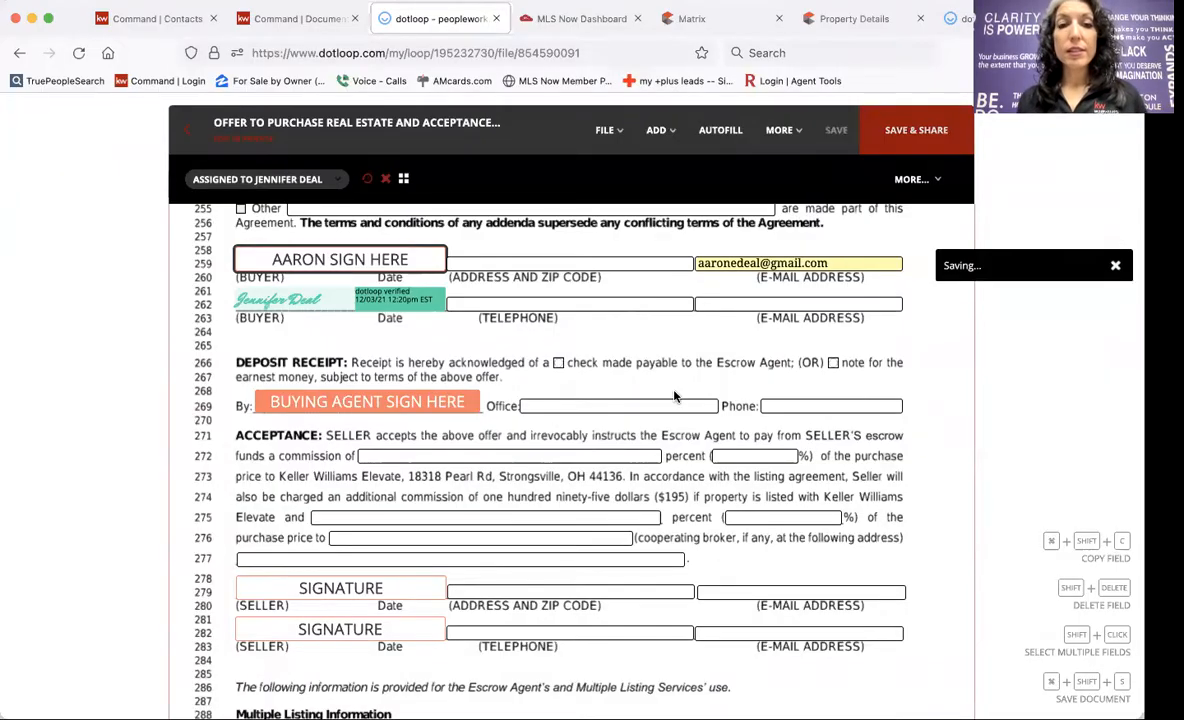
{"action": "scroll", "coordinate": [674, 397], "scroll_direction": "up", "scroll_amount": 20}
{"action": "scroll", "coordinate": [674, 397], "scroll_direction": "up", "scroll_amount": 20}
{"action": "scroll", "coordinate": [674, 397], "scroll_direction": "up", "scroll_amount": 20}
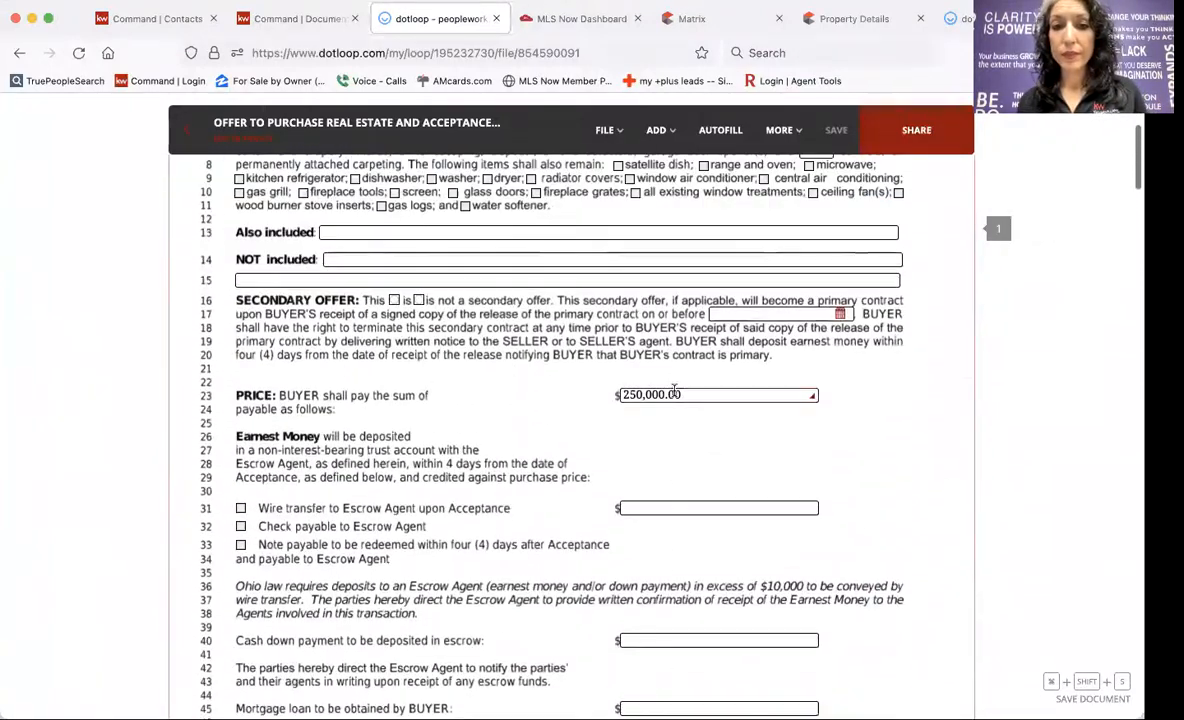
Replace the 250,000.00 price and accept that editing the form clears its signatures.
{"action": "left_click", "coordinate": [674, 394]}
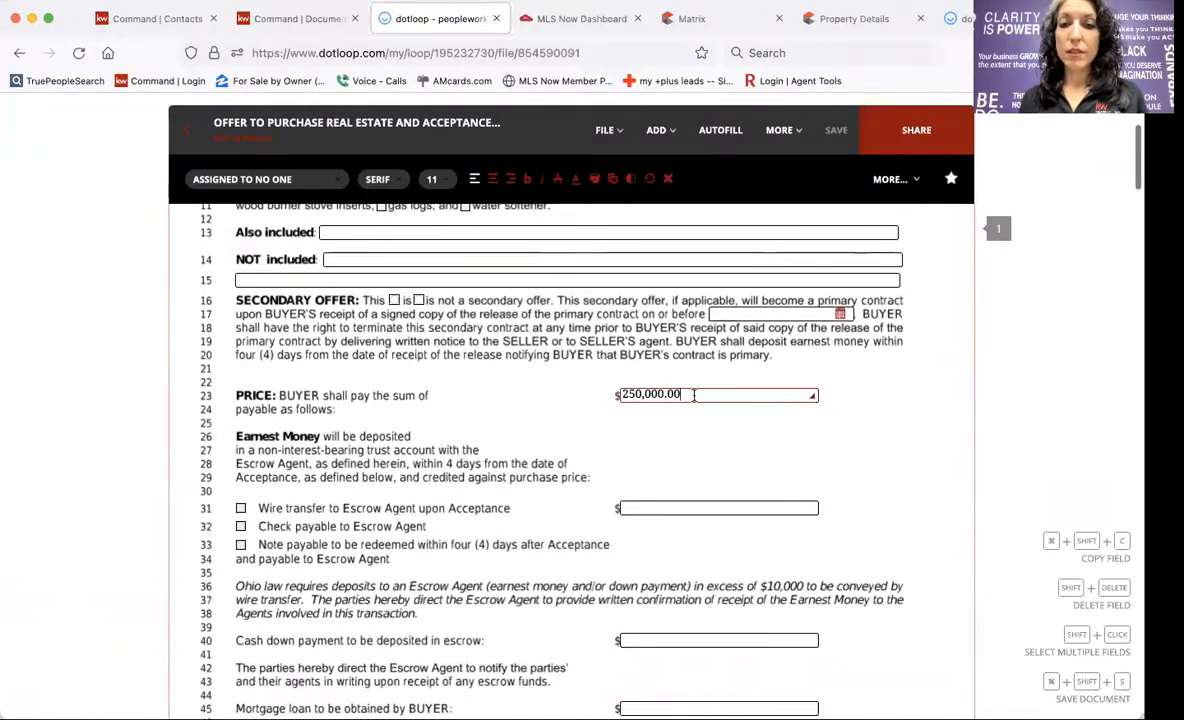
{"action": "key", "text": "BackSpace"}
{"action": "key", "text": "BackSpace"}
{"action": "key", "text": "BackSpace"}
{"action": "key", "text": "BackSpace"}
{"action": "key", "text": "BackSpace"}
{"action": "key", "text": "BackSpace"}
{"action": "key", "text": "BackSpace"}
{"action": "key", "text": "BackSpace"}
{"action": "key", "text": "BackSpace"}
{"action": "key", "text": "BackSpace"}
{"action": "type", "text": "25"}
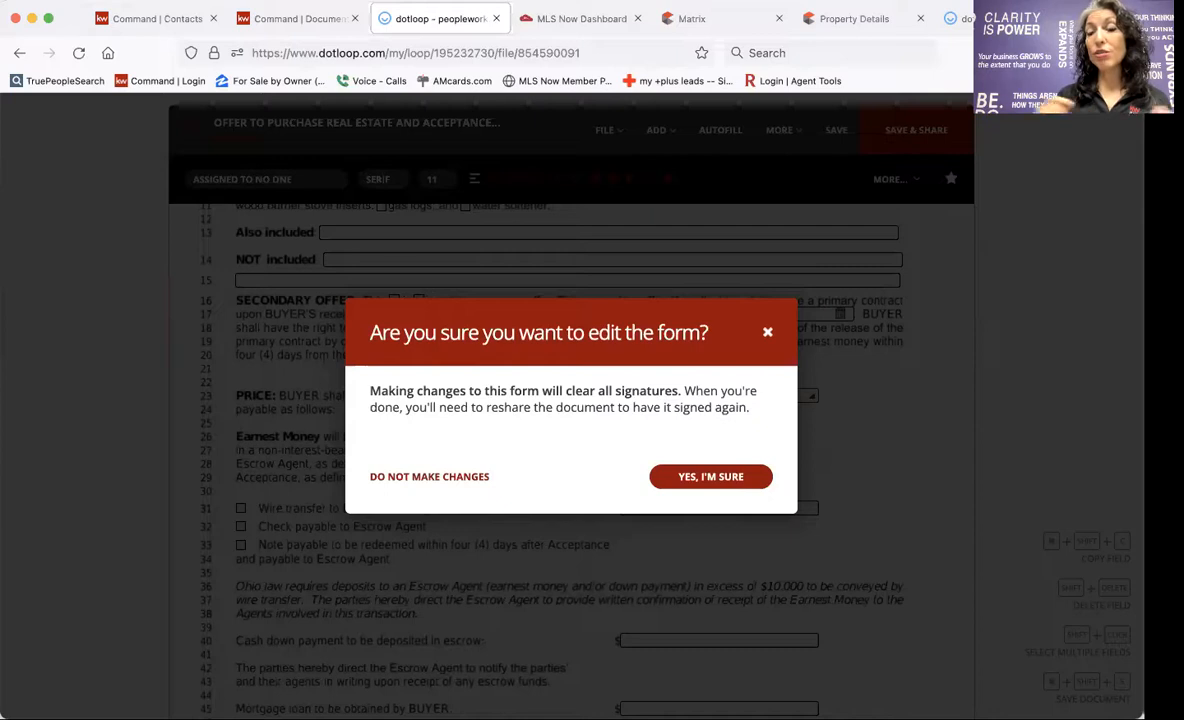
{"action": "left_click", "coordinate": [705, 478]}
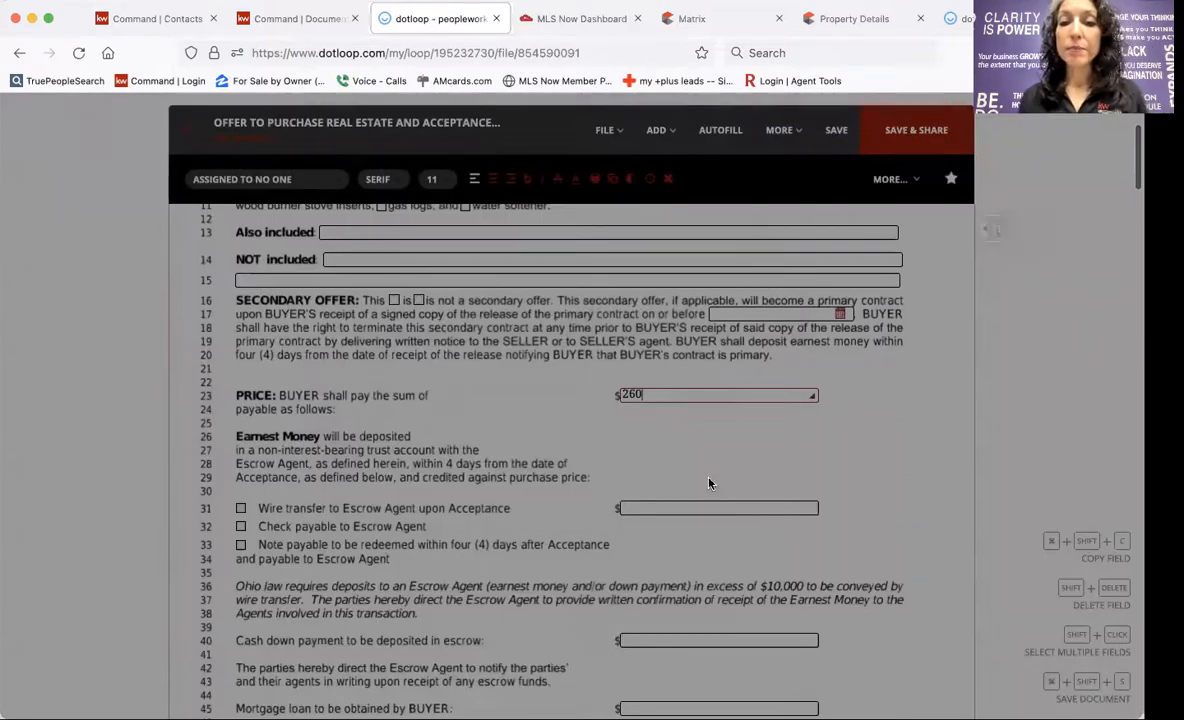
Strike through the words 'BUYER's contract' on line 20.
{"action": "left_click", "coordinate": [656, 130]}
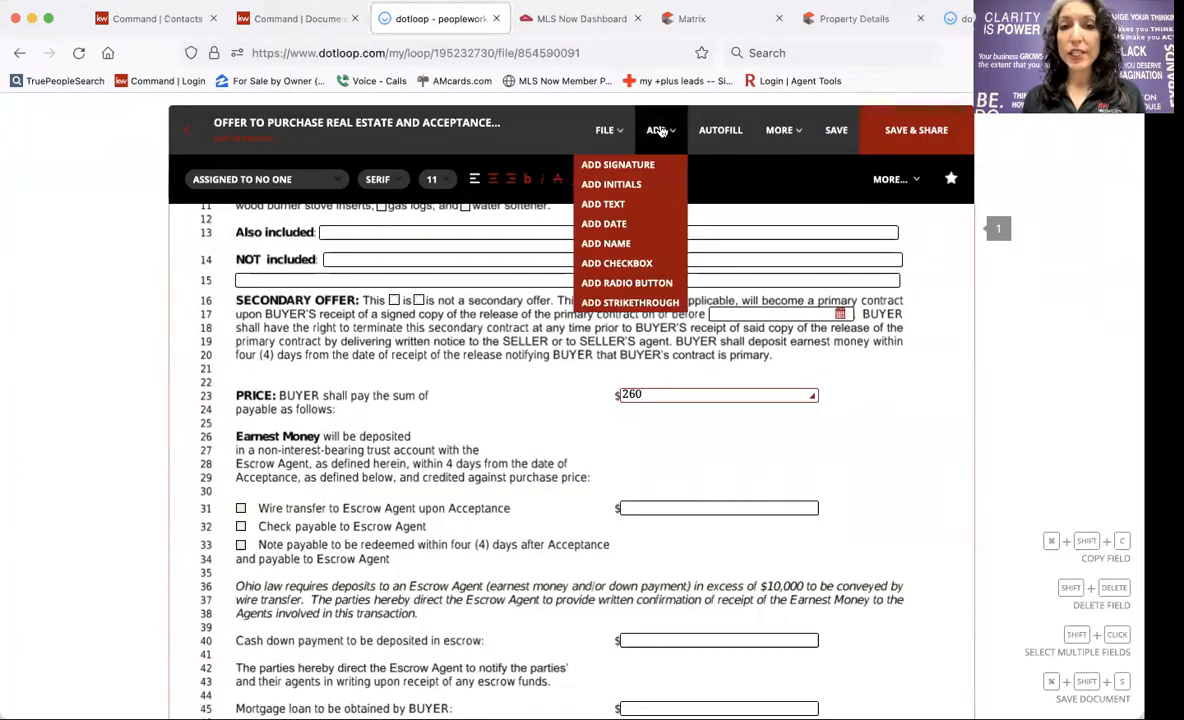
{"action": "left_click", "coordinate": [630, 302]}
{"action": "left_click", "coordinate": [665, 358]}
{"action": "left_click", "coordinate": [670, 357]}
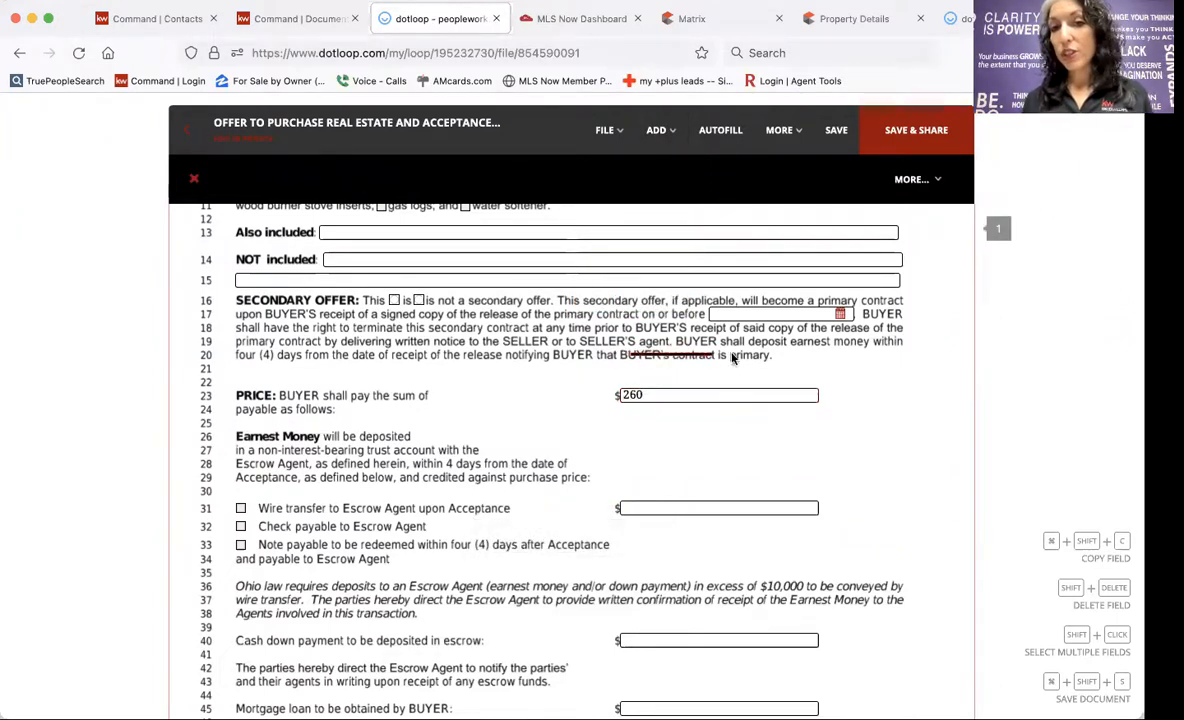
Add a text box below line 20 reading $300,000.00.
{"action": "left_click", "coordinate": [662, 130]}
{"action": "left_click", "coordinate": [603, 203]}
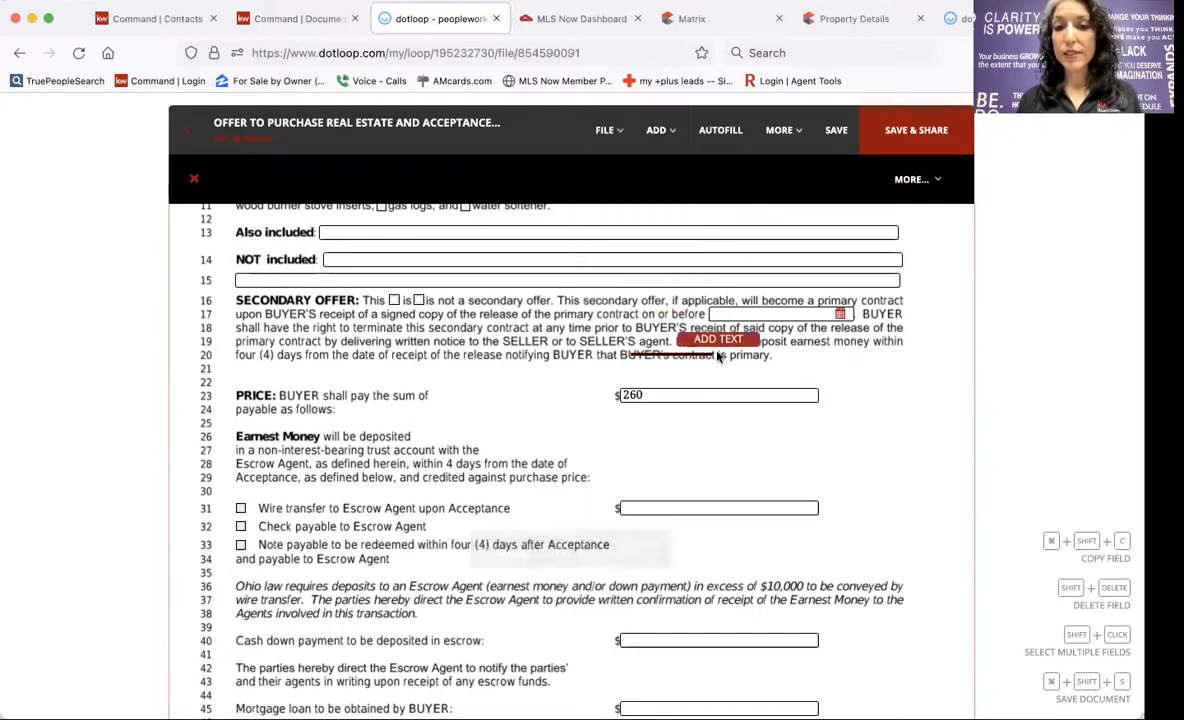
{"action": "left_click", "coordinate": [717, 383]}
{"action": "type", "text": "3"}
{"action": "key", "text": "BackSpace"}
{"action": "type", "text": "$3"}
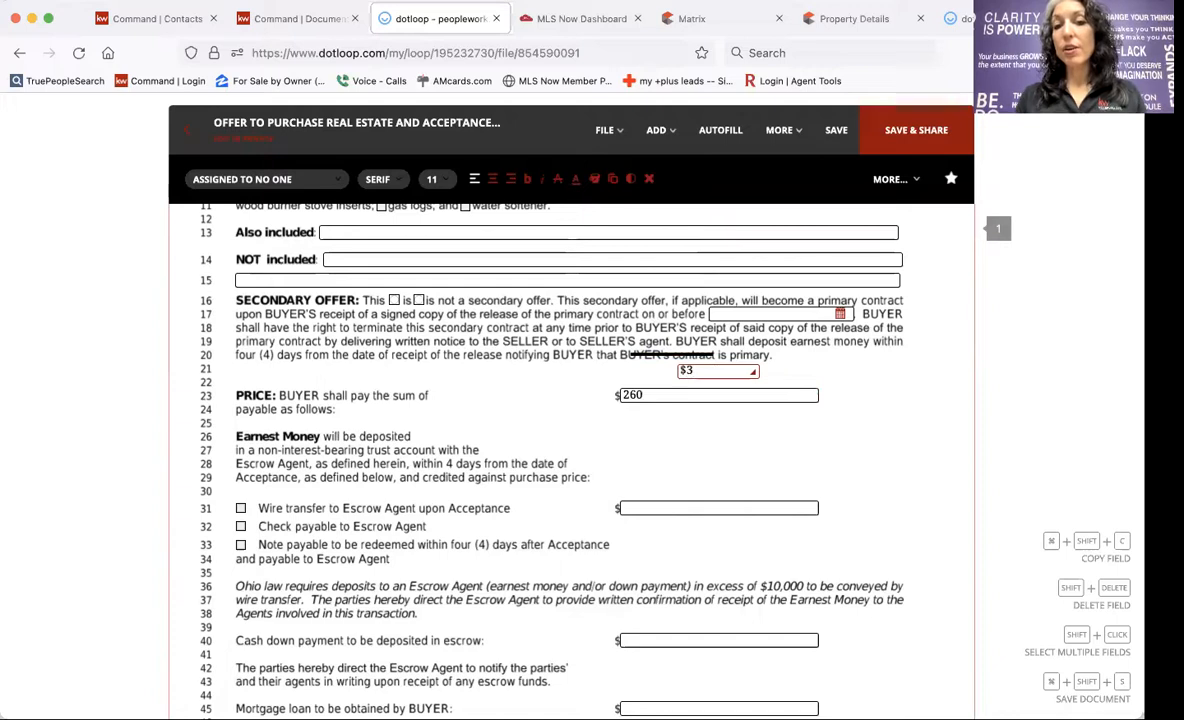
{"action": "type", "text": "00,000.00"}
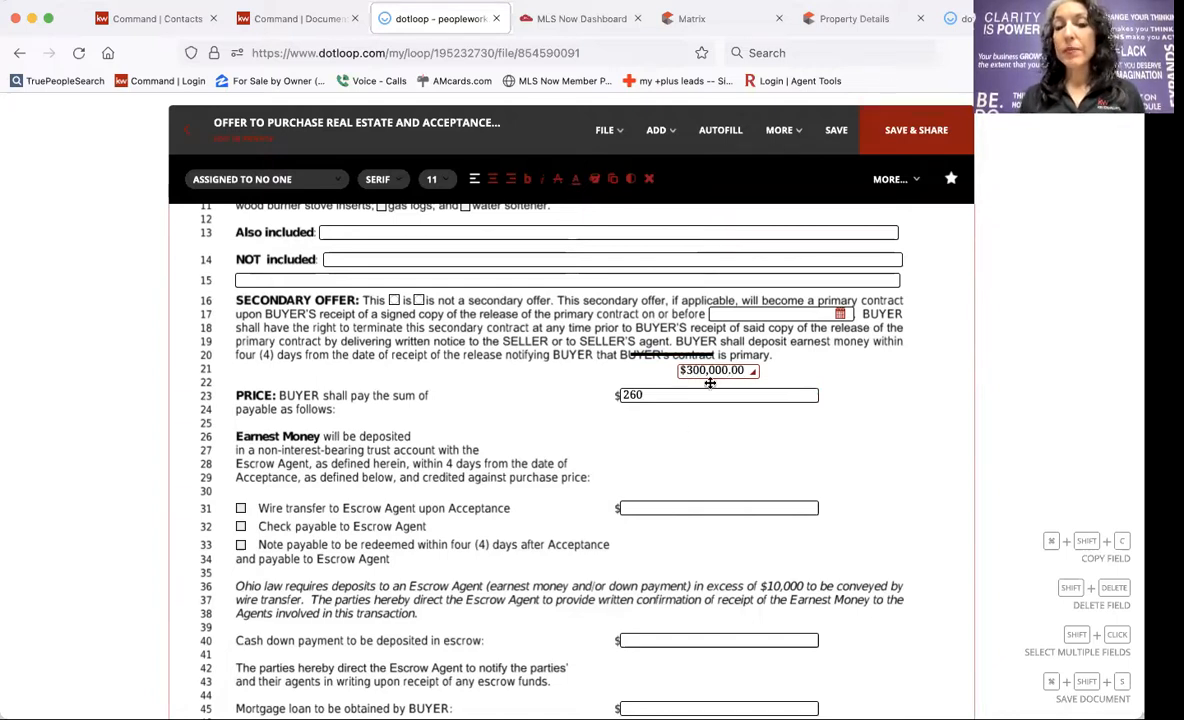
Move the strike-through line off line 20's text to beside $300,000.00.
{"action": "left_click", "coordinate": [628, 397]}
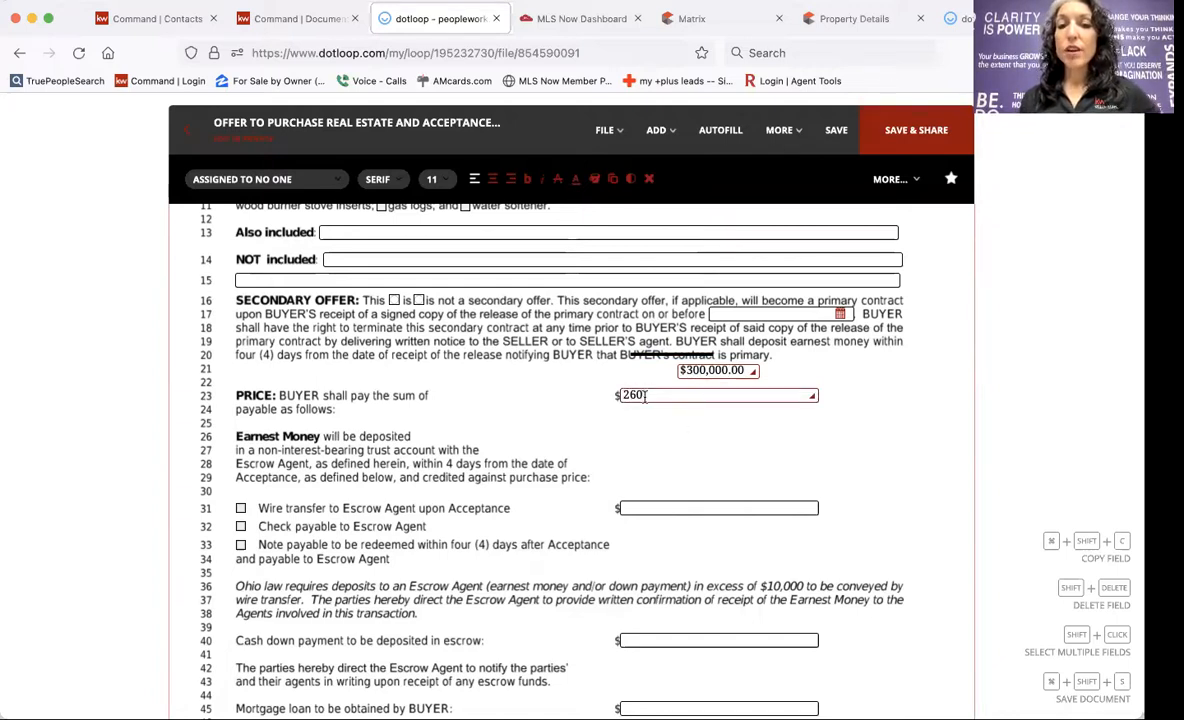
{"action": "left_click", "coordinate": [643, 396]}
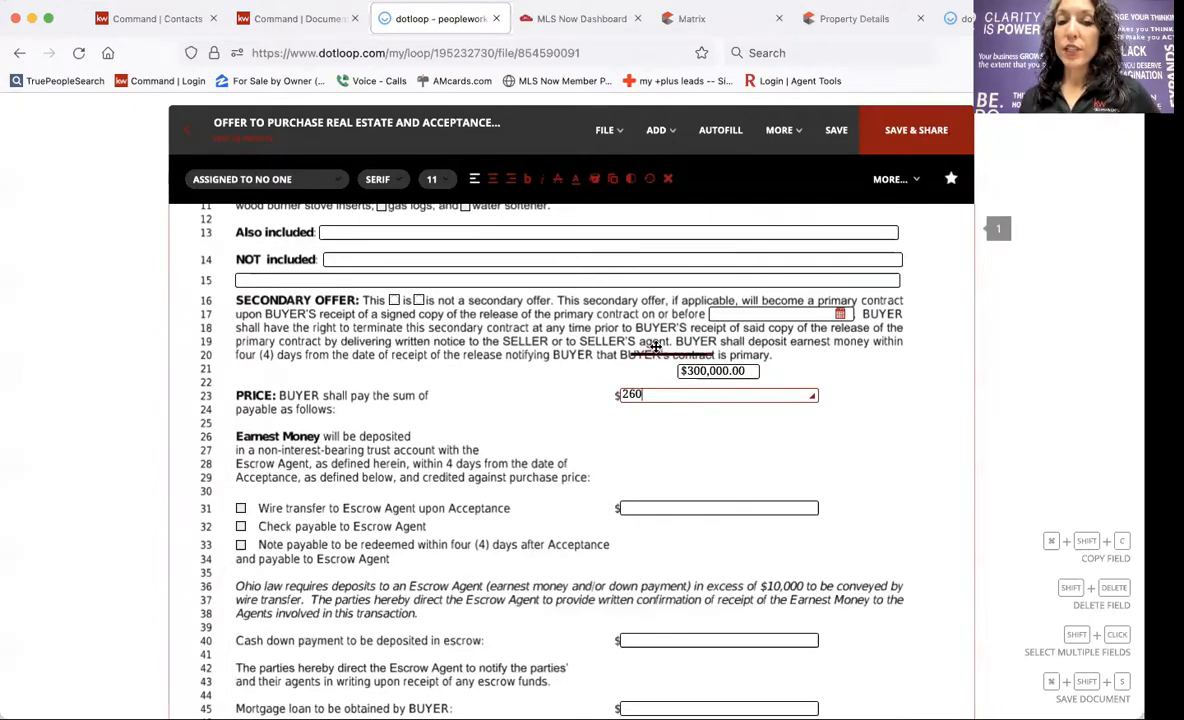
{"action": "left_click_drag", "start_coordinate": [656, 348], "coordinate": [634, 389]}
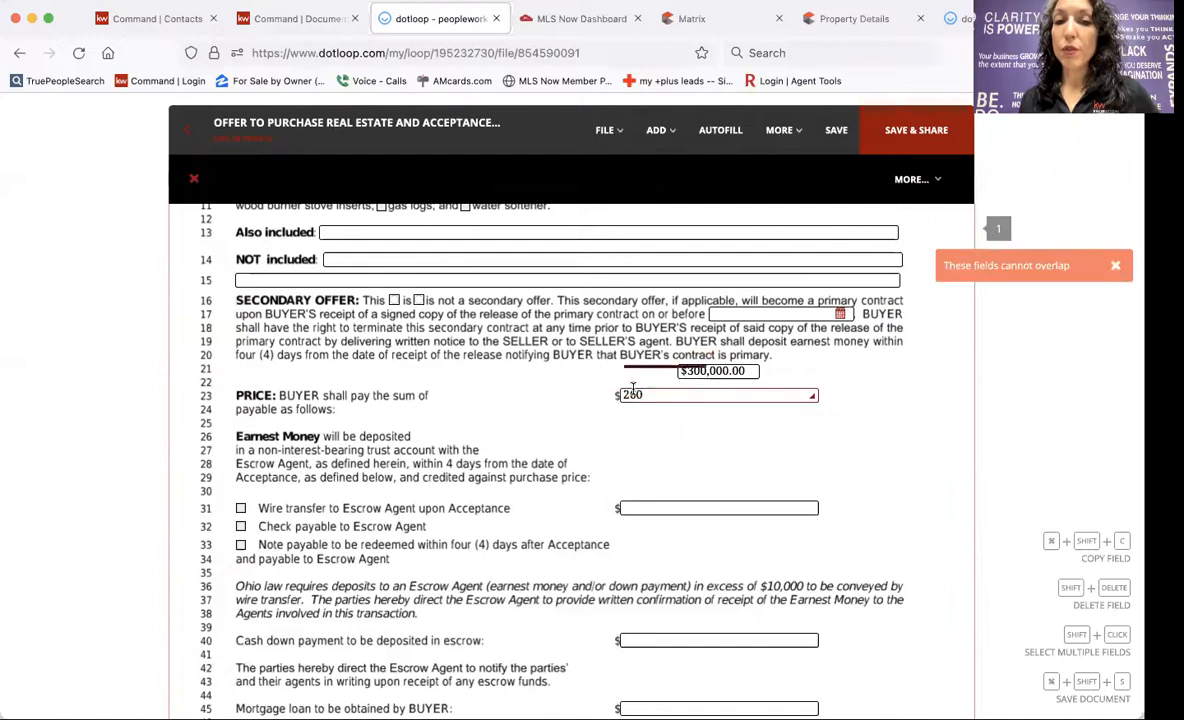
{"action": "left_click_drag", "start_coordinate": [666, 349], "coordinate": [582, 375]}
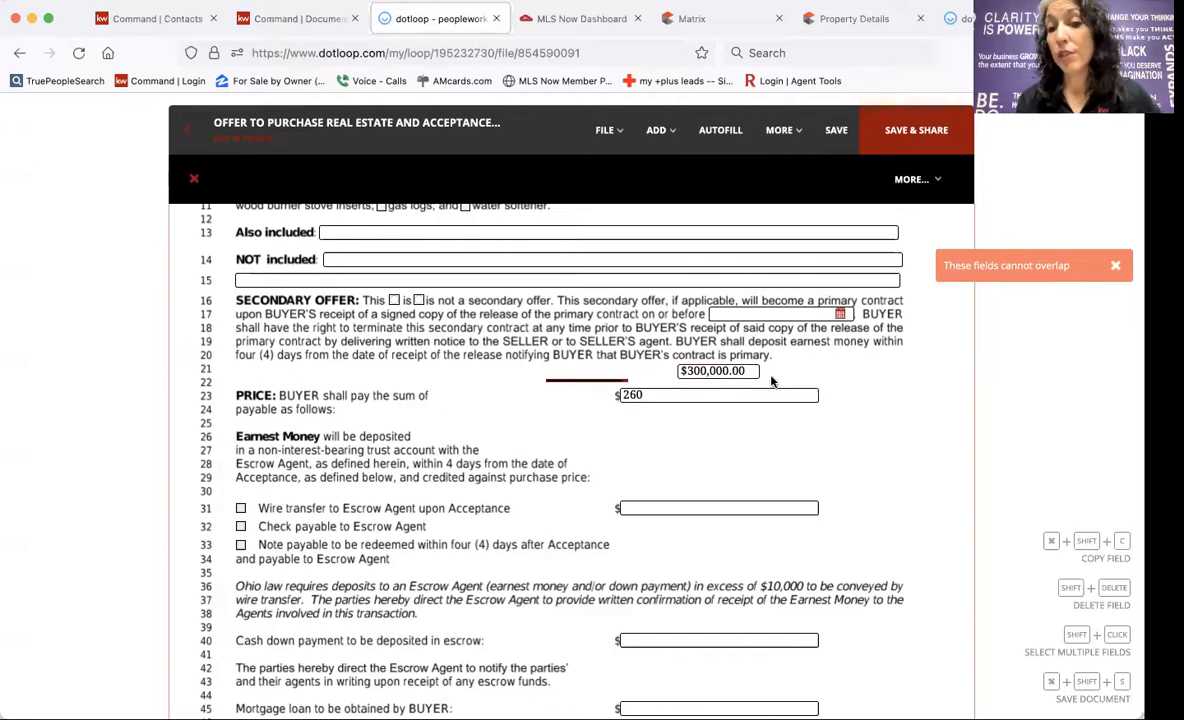
Add a buyer-assigned initials field beside the $300,000.00 price, then save and exit the offer.
{"action": "left_click", "coordinate": [656, 130]}
{"action": "left_click", "coordinate": [624, 186]}
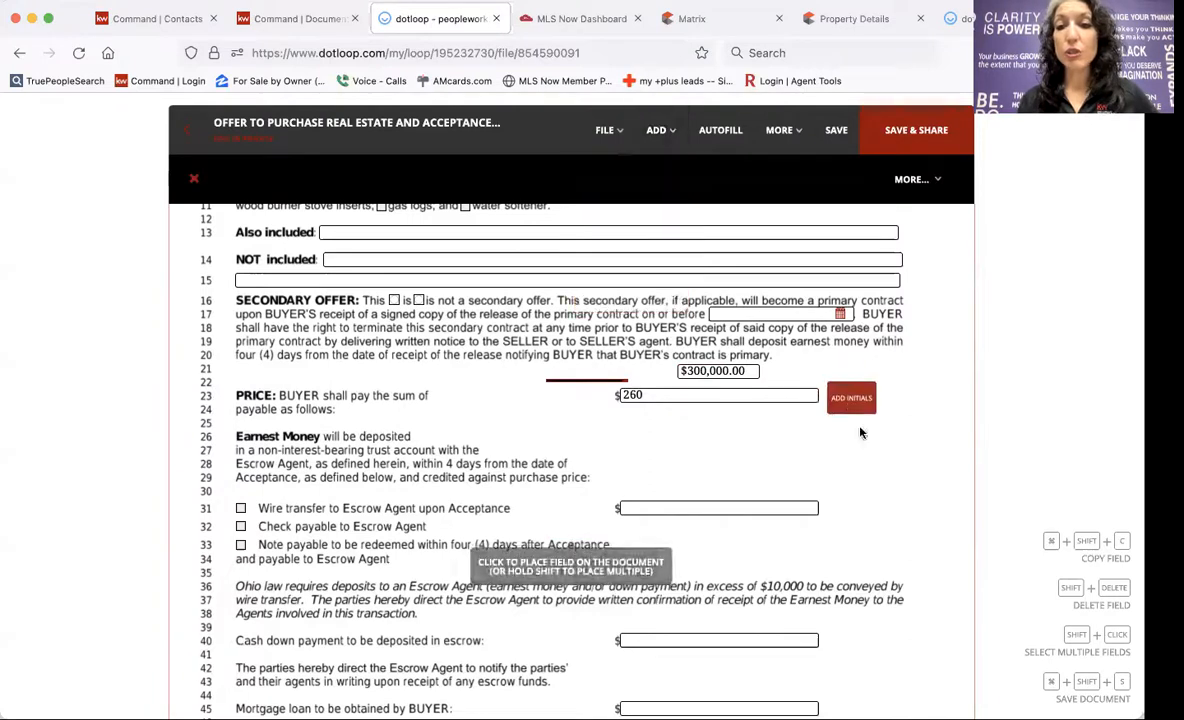
{"action": "left_click", "coordinate": [848, 378]}
{"action": "left_click", "coordinate": [850, 423]}
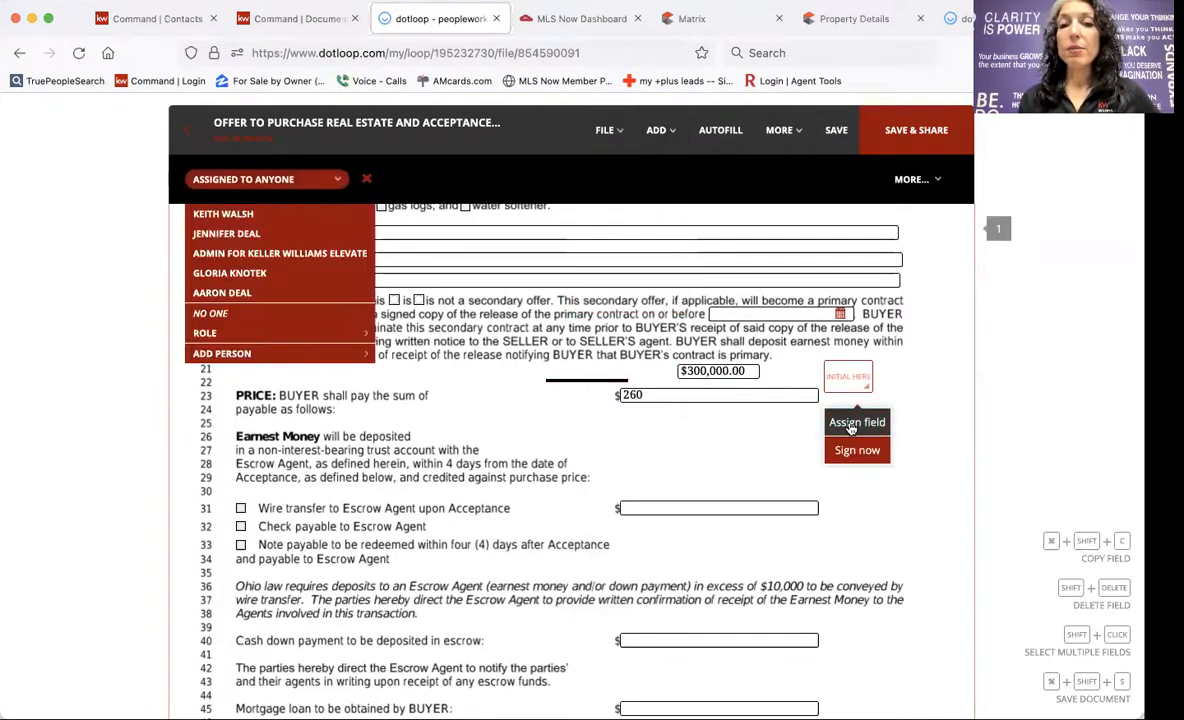
{"action": "left_click", "coordinate": [224, 294]}
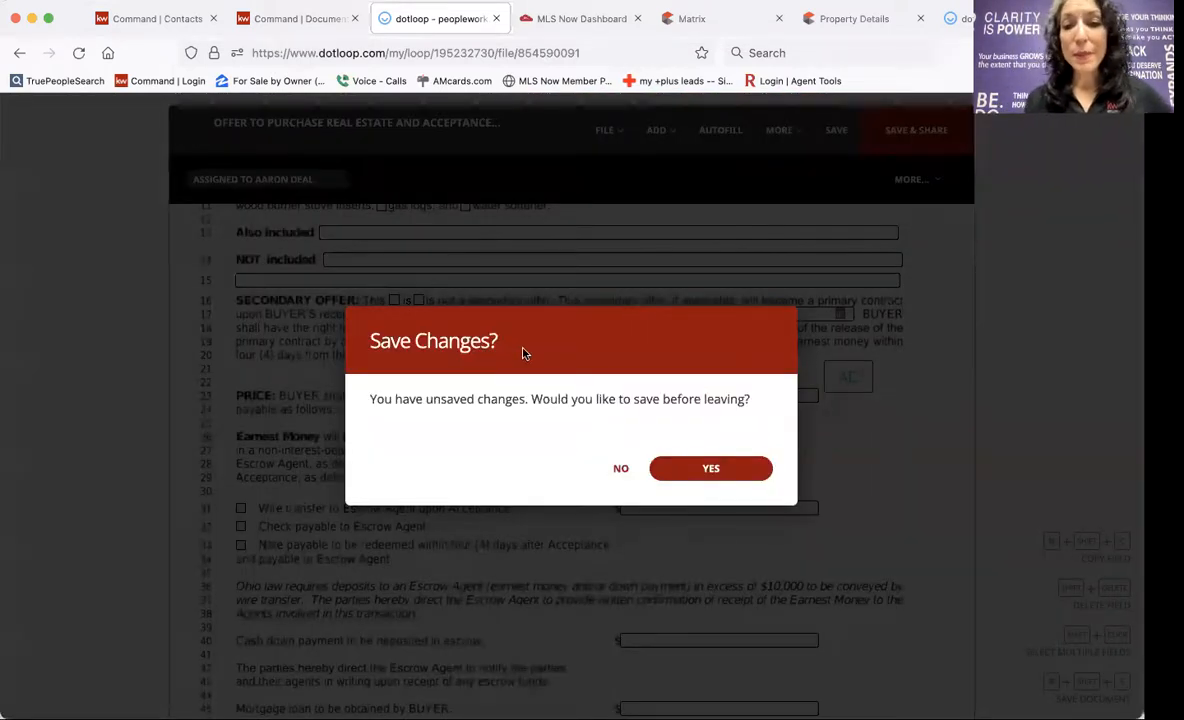
{"action": "left_click", "coordinate": [185, 129]}
{"action": "left_click", "coordinate": [728, 470]}
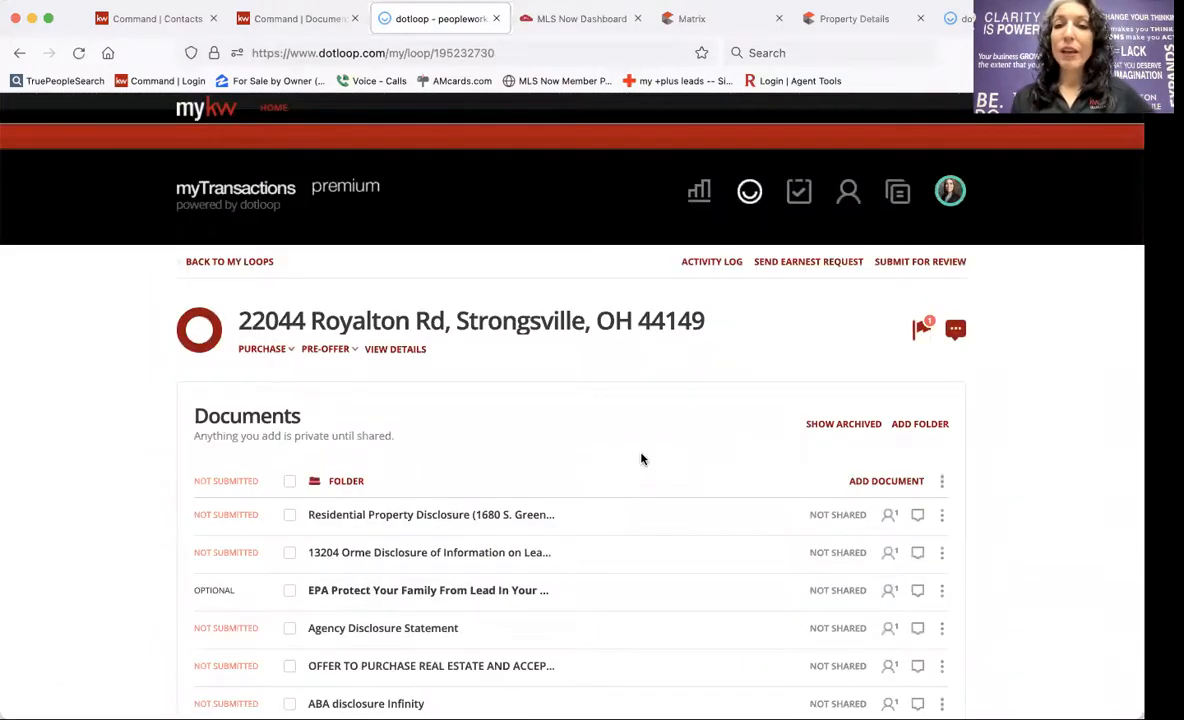
Select all loop documents except ESCROW LETTER, Get_a_Home_Inspection and APHW Warranty Packet, and share them.
{"action": "scroll", "coordinate": [641, 455], "scroll_direction": "down", "scroll_amount": 3}
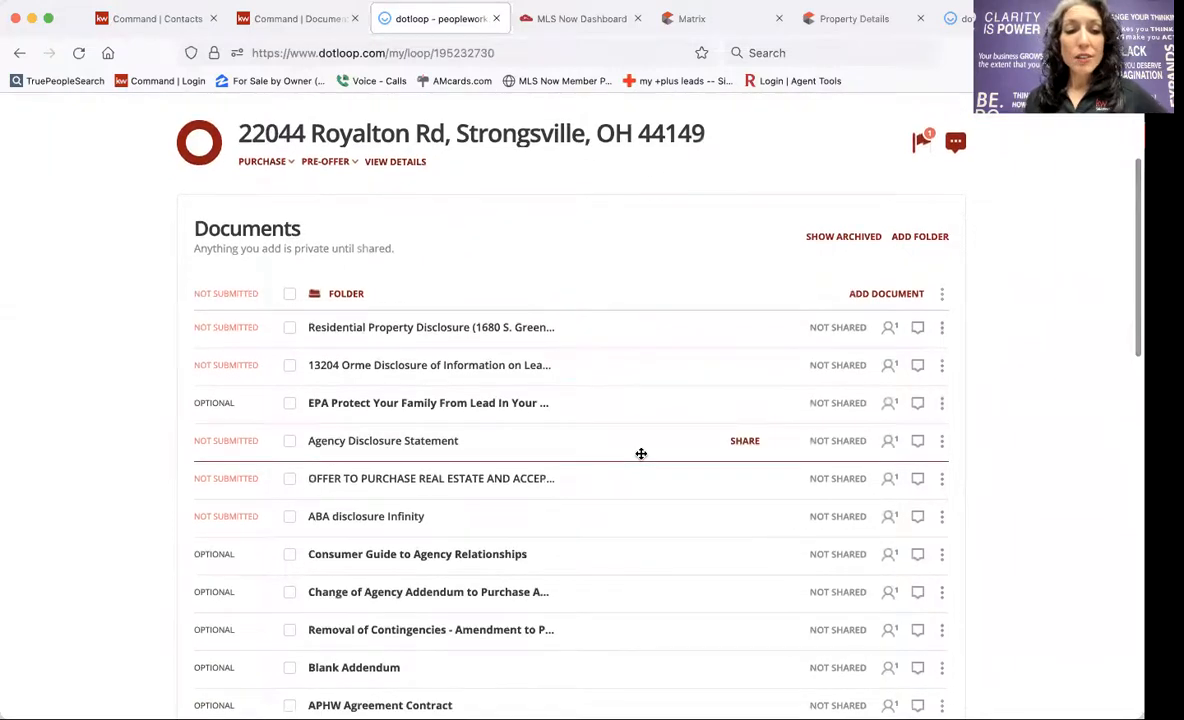
{"action": "scroll", "coordinate": [641, 454], "scroll_direction": "down", "scroll_amount": 1}
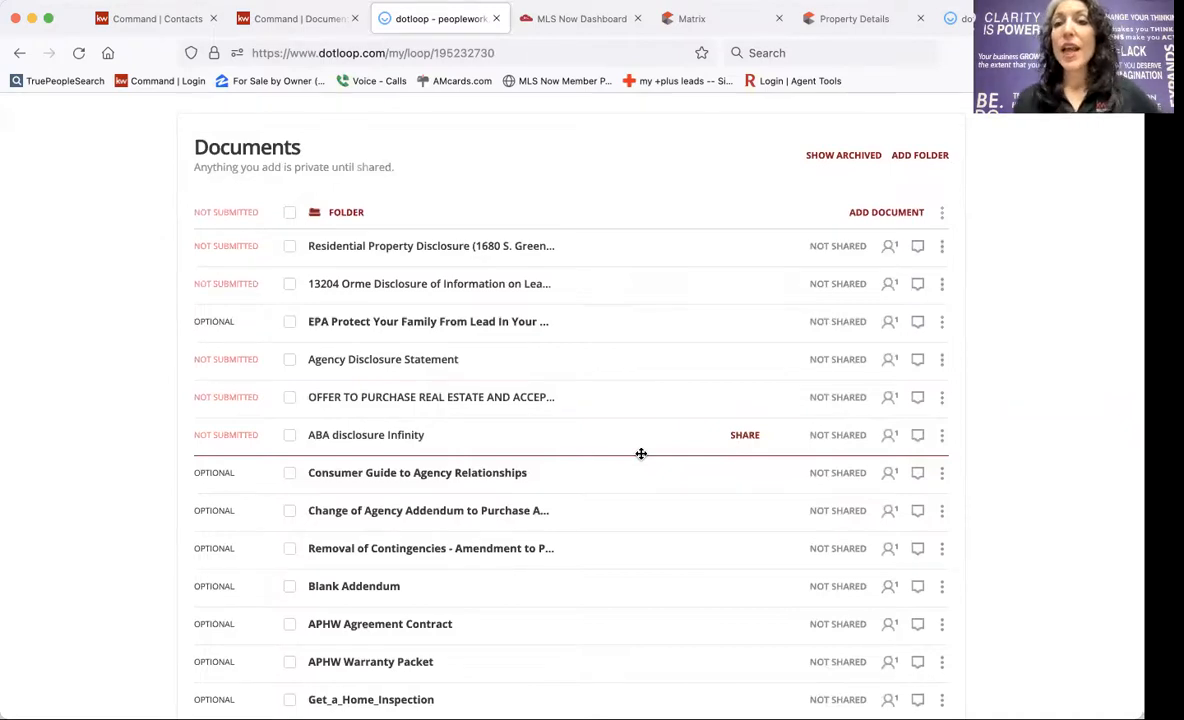
{"action": "scroll", "coordinate": [641, 454], "scroll_direction": "up", "scroll_amount": 1}
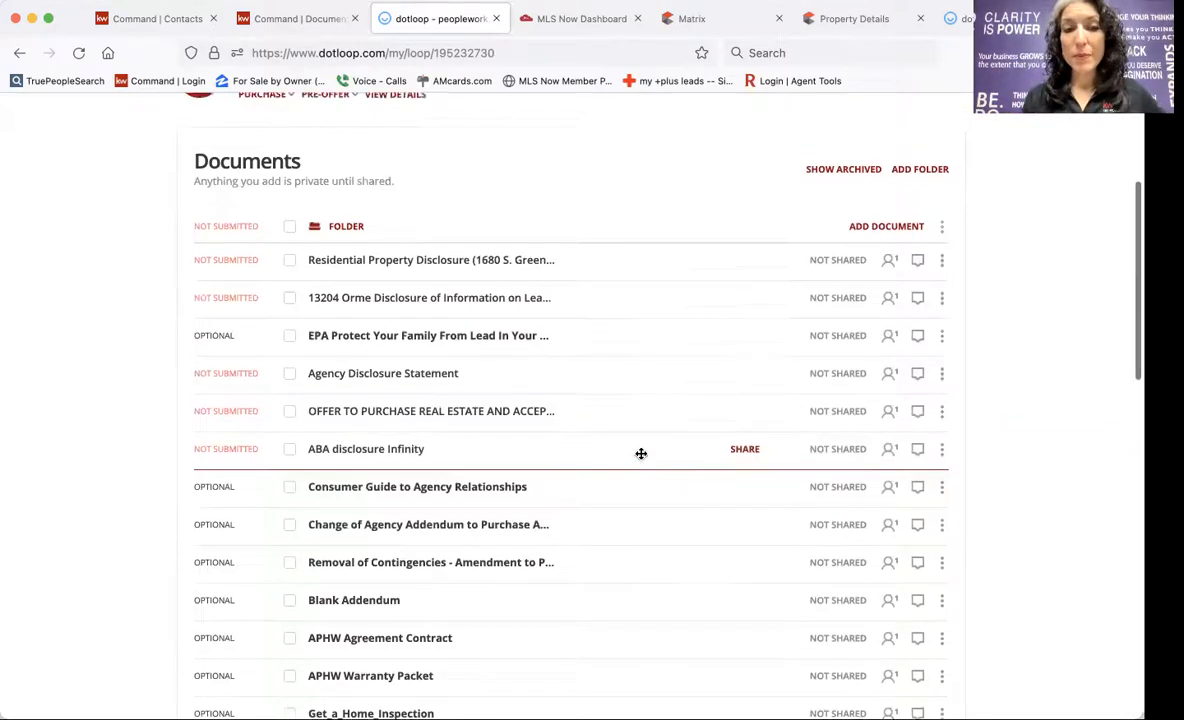
{"action": "left_click", "coordinate": [289, 266]}
{"action": "scroll", "coordinate": [555, 366], "scroll_direction": "down", "scroll_amount": 1}
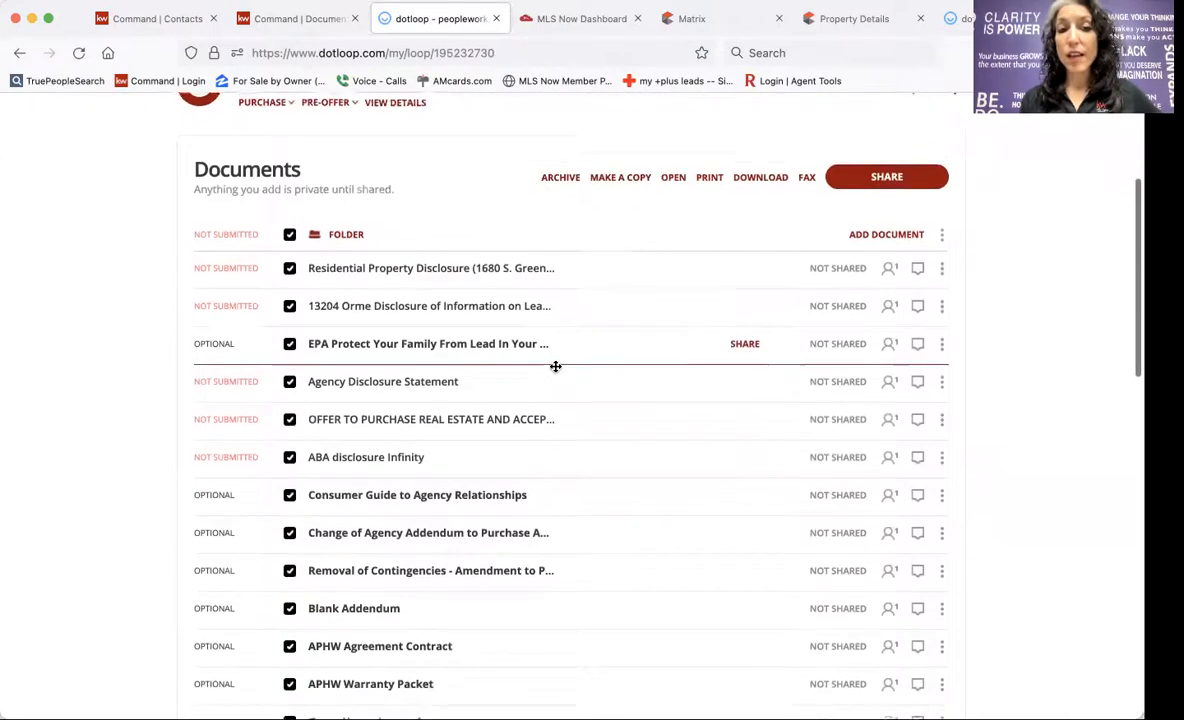
{"action": "scroll", "coordinate": [555, 366], "scroll_direction": "down", "scroll_amount": 8}
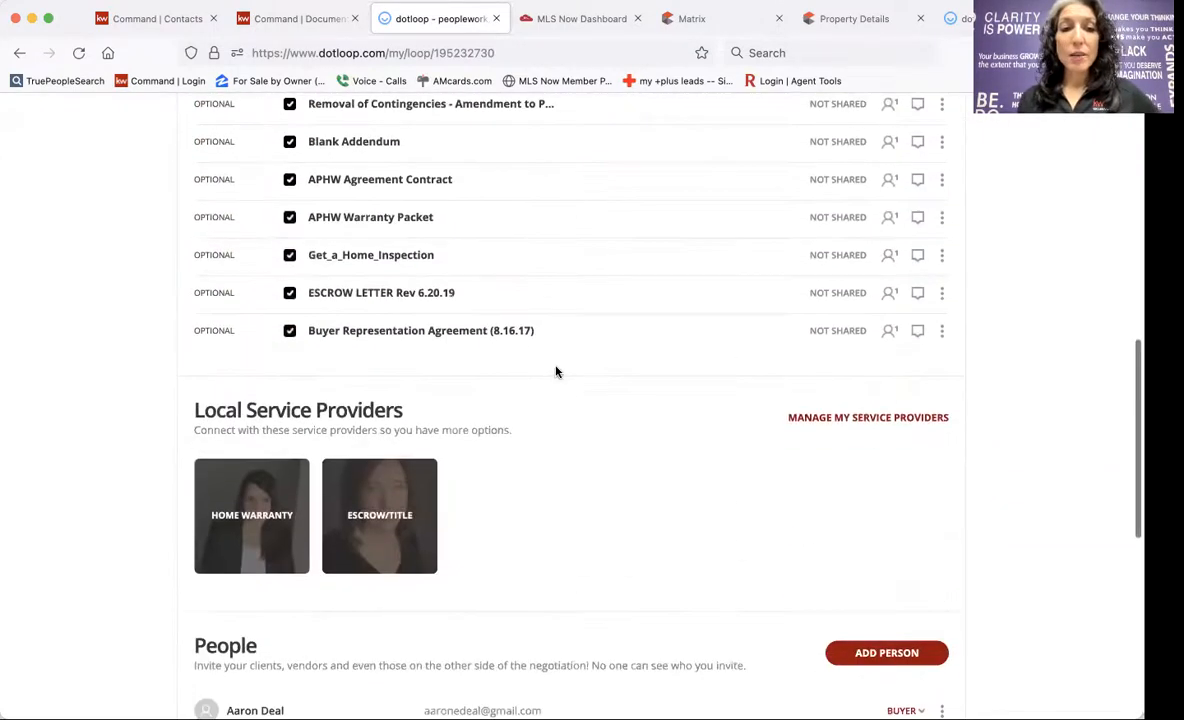
{"action": "left_click", "coordinate": [289, 293]}
{"action": "left_click", "coordinate": [289, 255]}
{"action": "left_click", "coordinate": [289, 217]}
{"action": "scroll", "coordinate": [452, 219], "scroll_direction": "up", "scroll_amount": 8}
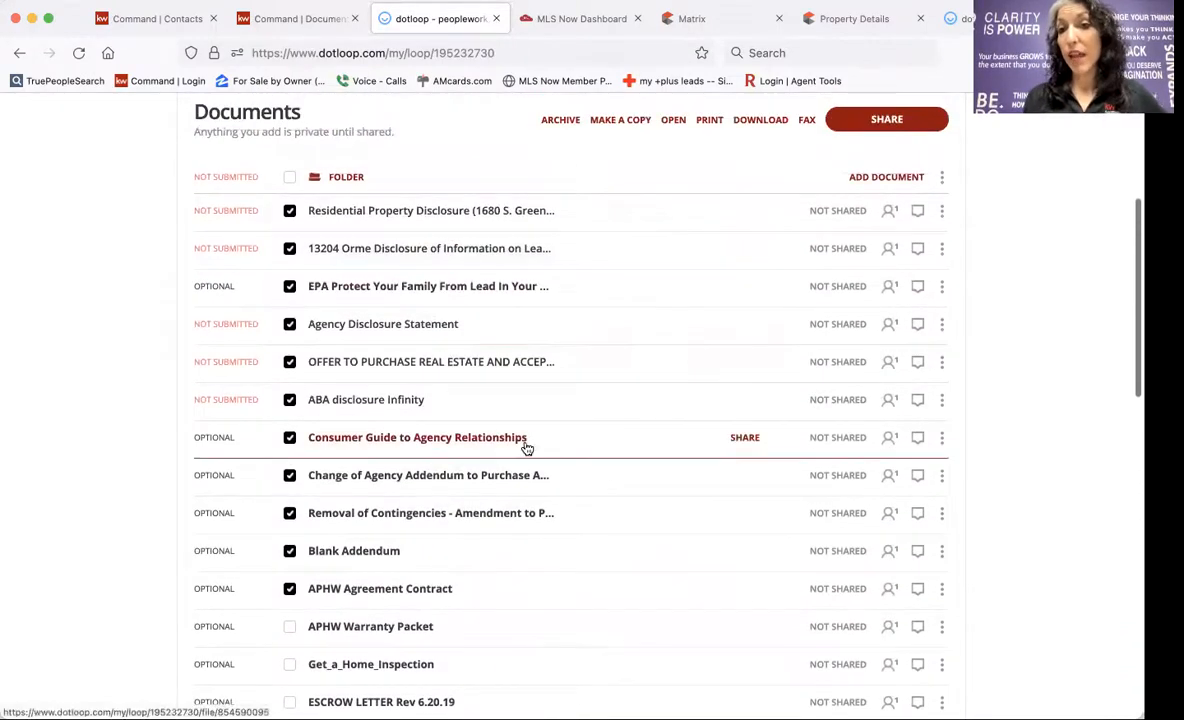
{"action": "left_click", "coordinate": [840, 126]}
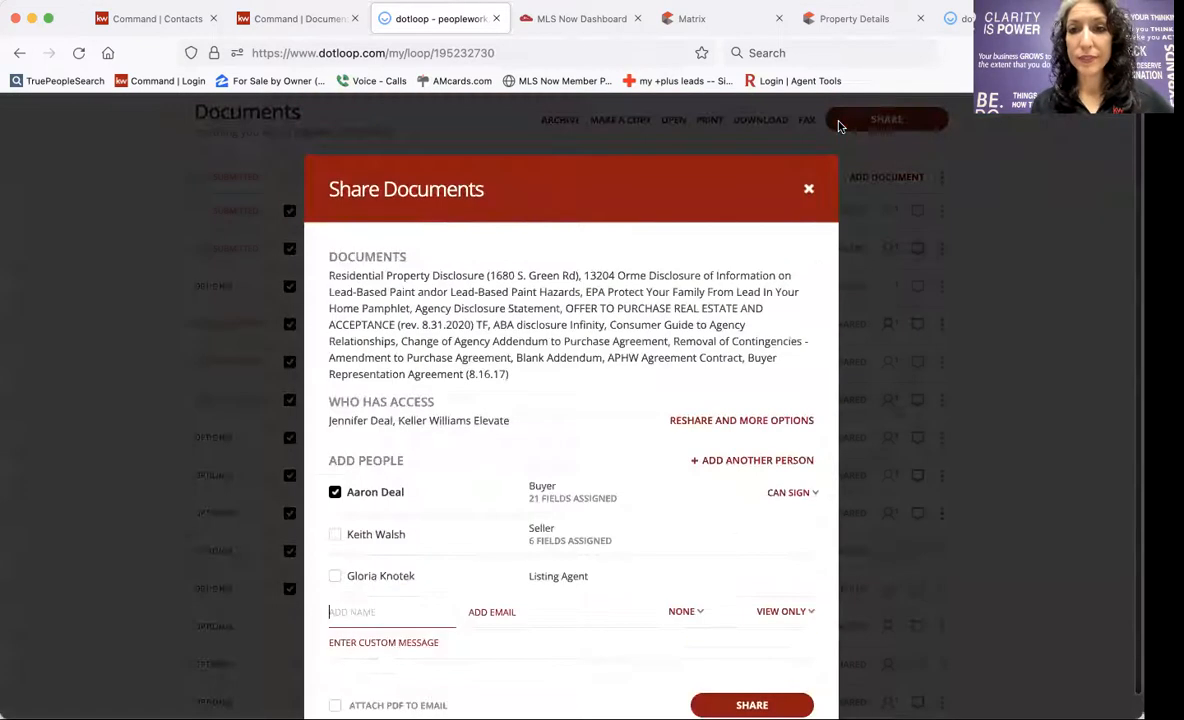
Share with only the buyer checked and set to Can Sign, leaving the listing agent unchecked.
{"action": "left_click", "coordinate": [335, 492]}
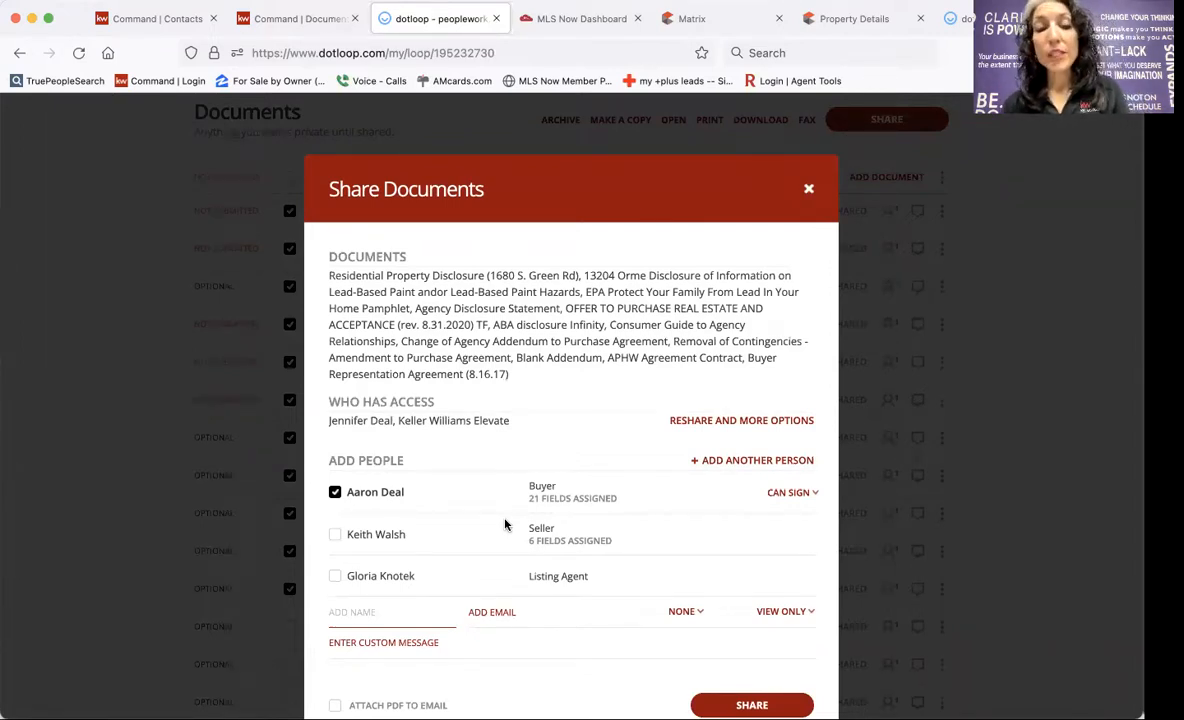
{"action": "left_click", "coordinate": [800, 494]}
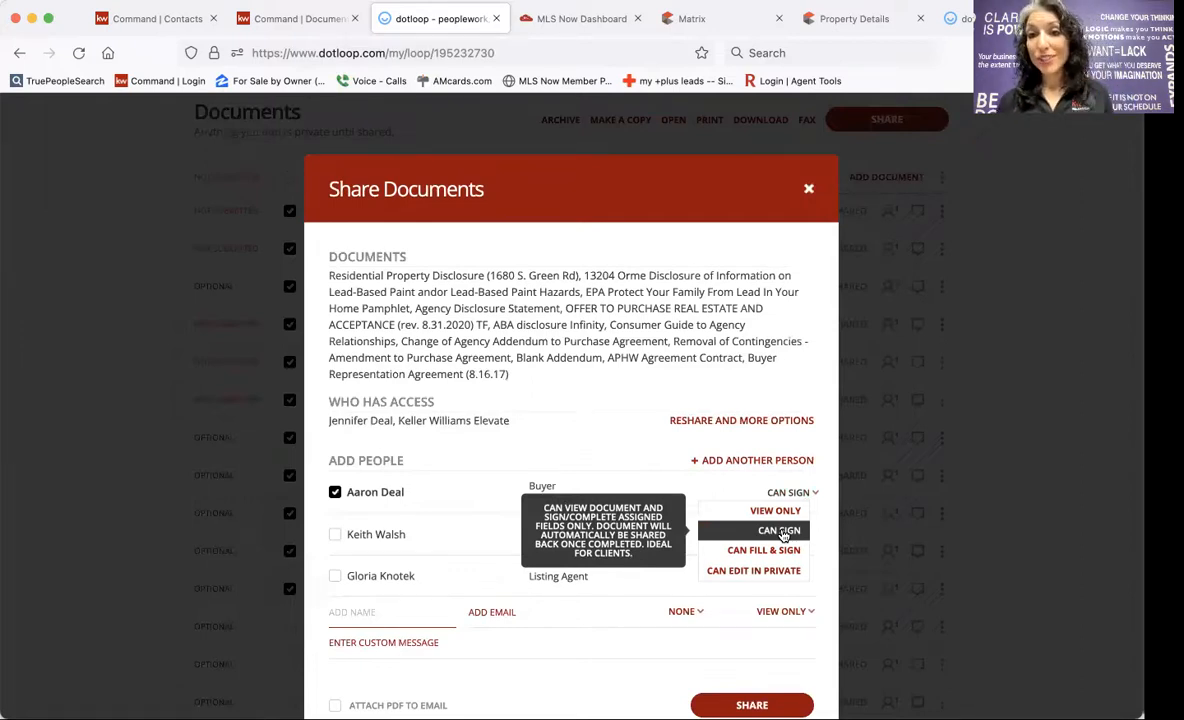
{"action": "left_click", "coordinate": [780, 513]}
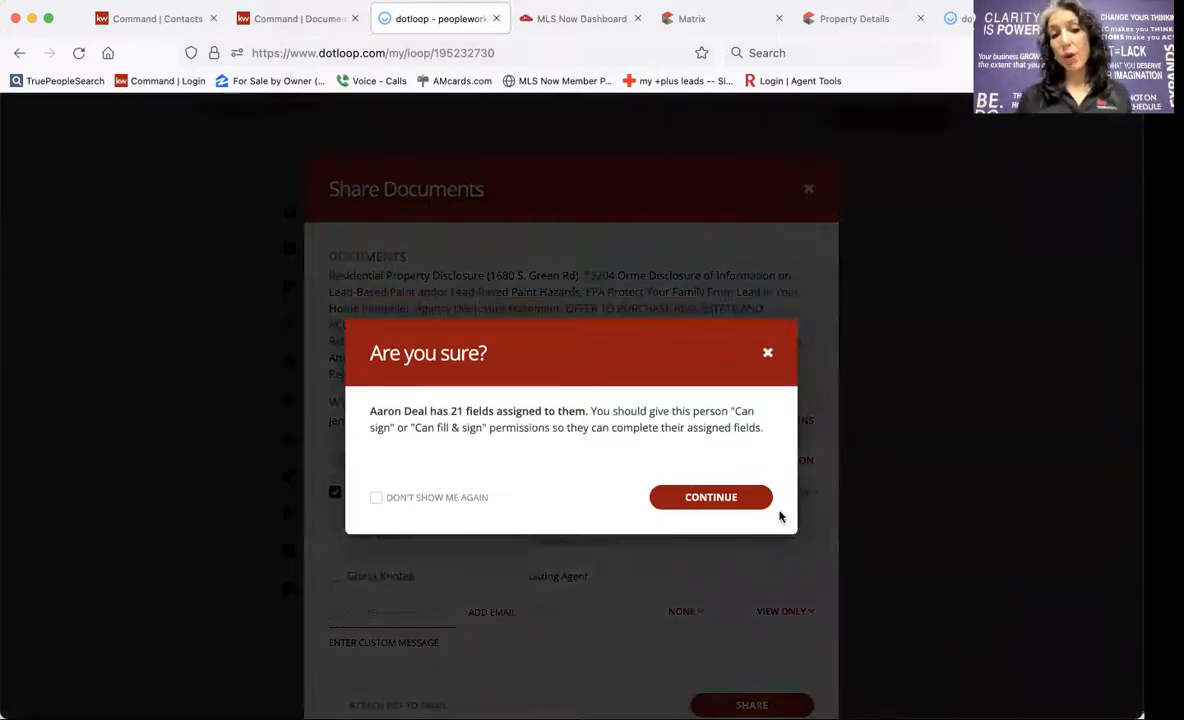
{"action": "left_click", "coordinate": [768, 352]}
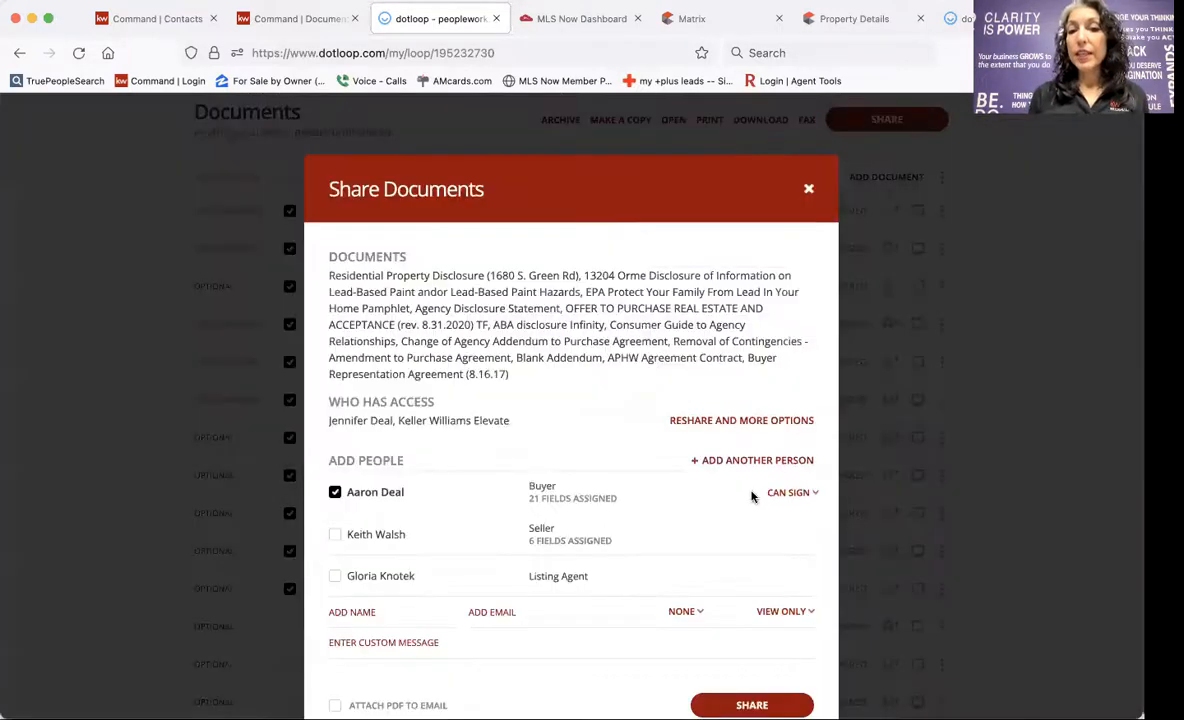
{"action": "left_click", "coordinate": [335, 577]}
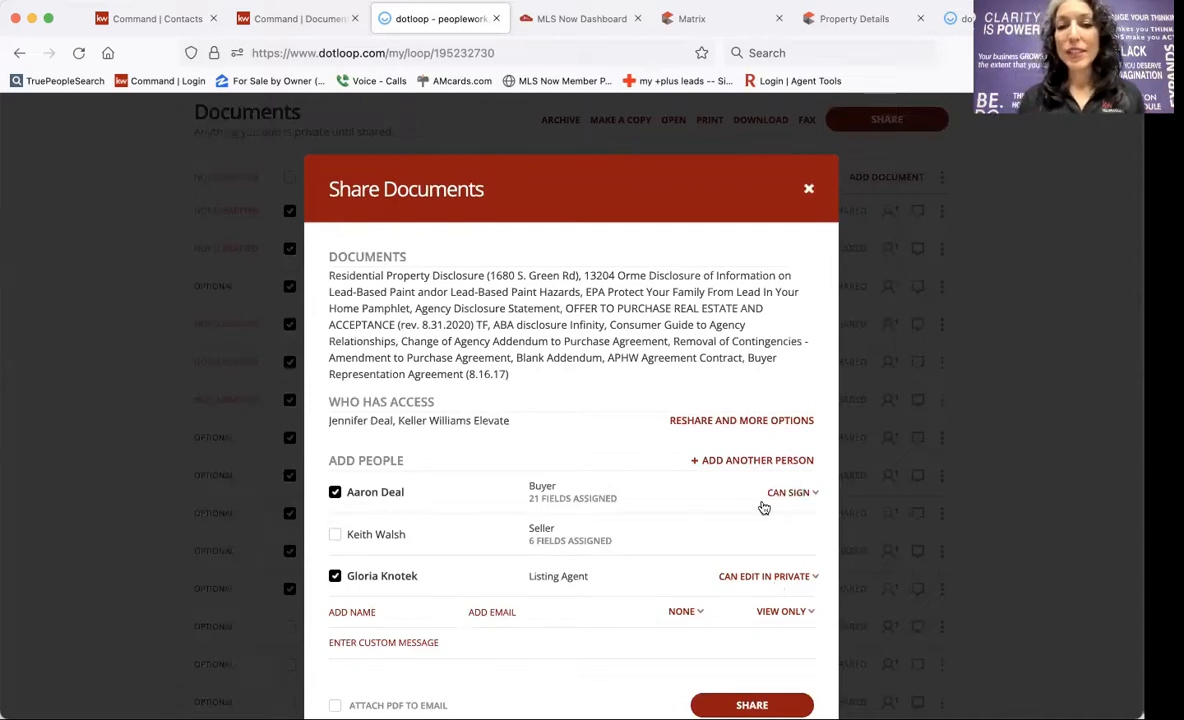
{"action": "left_click", "coordinate": [335, 577]}
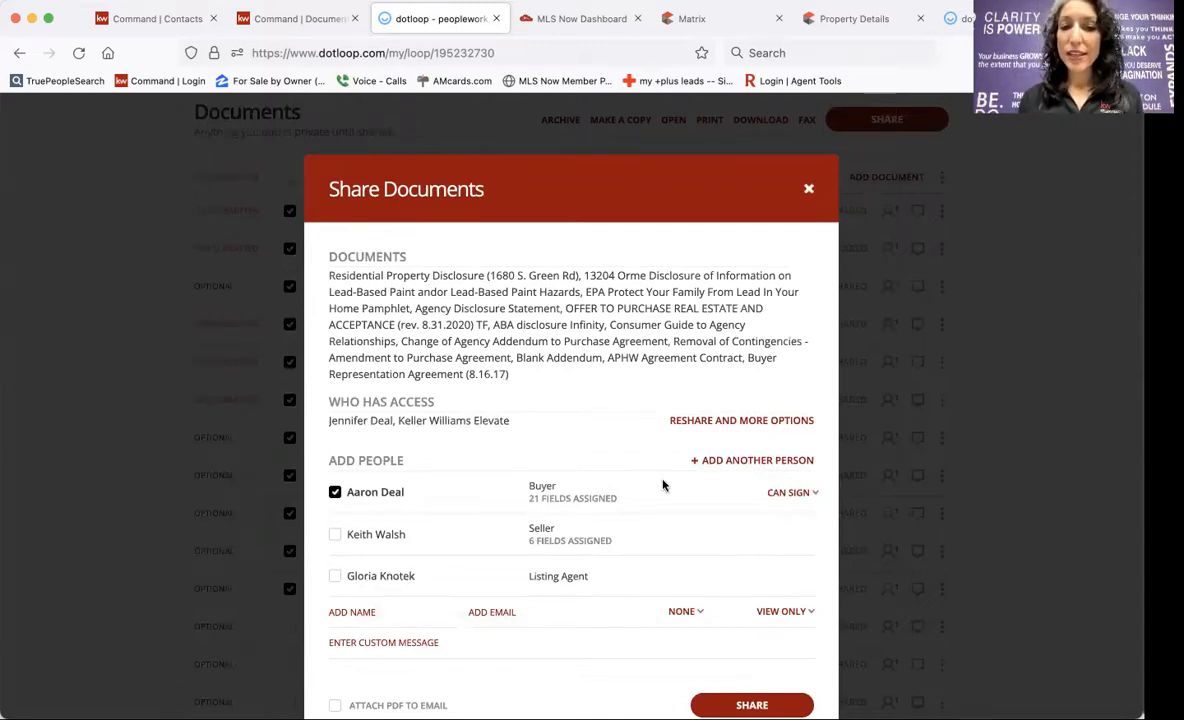
{"action": "left_click", "coordinate": [788, 492]}
{"action": "left_click", "coordinate": [767, 536]}
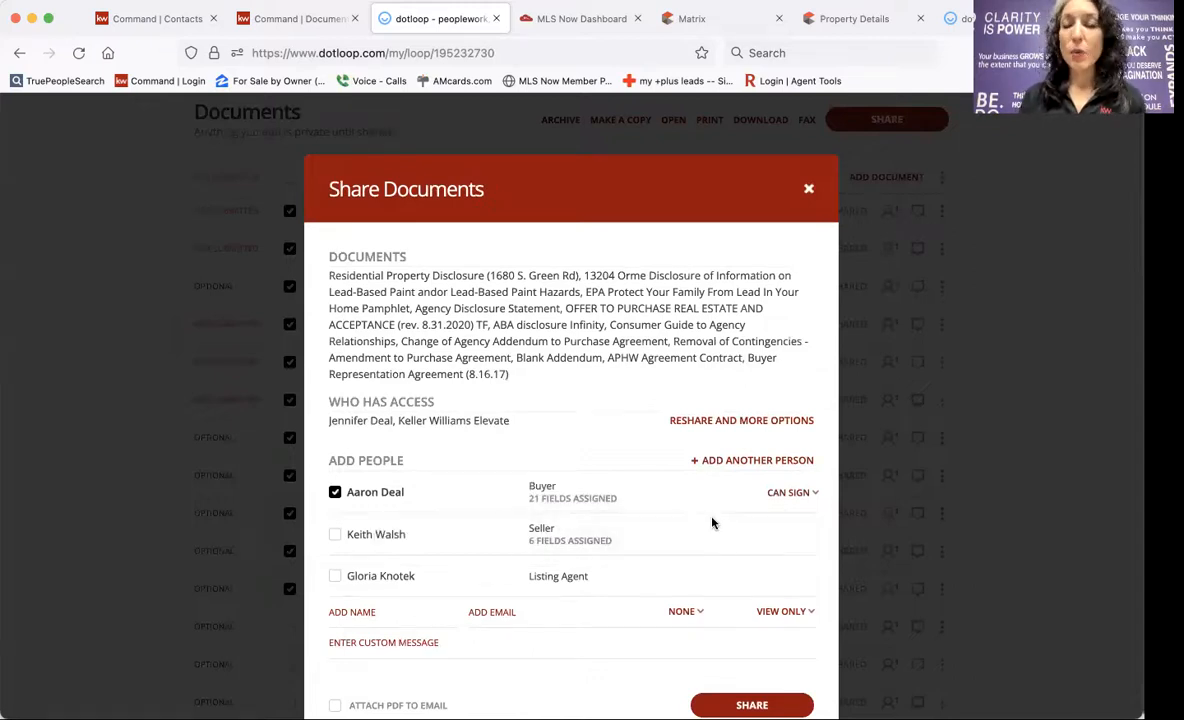
{"action": "scroll", "coordinate": [712, 522], "scroll_direction": "down", "scroll_amount": 1}
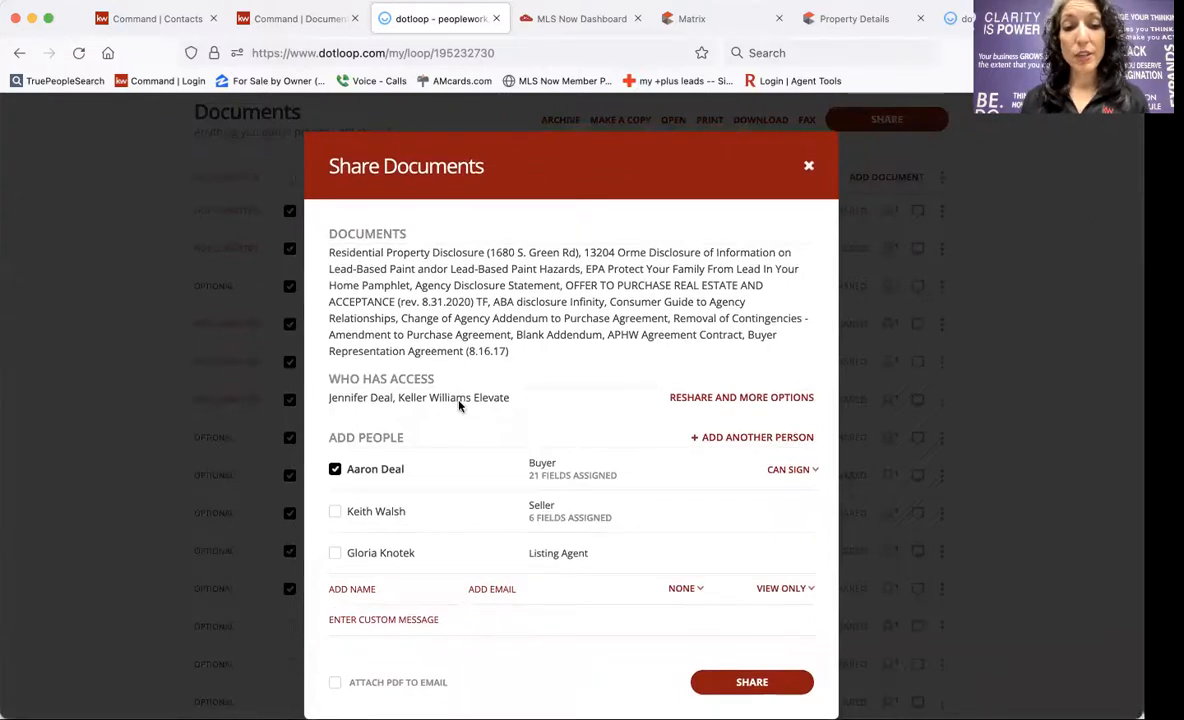
{"action": "left_click", "coordinate": [390, 620]}
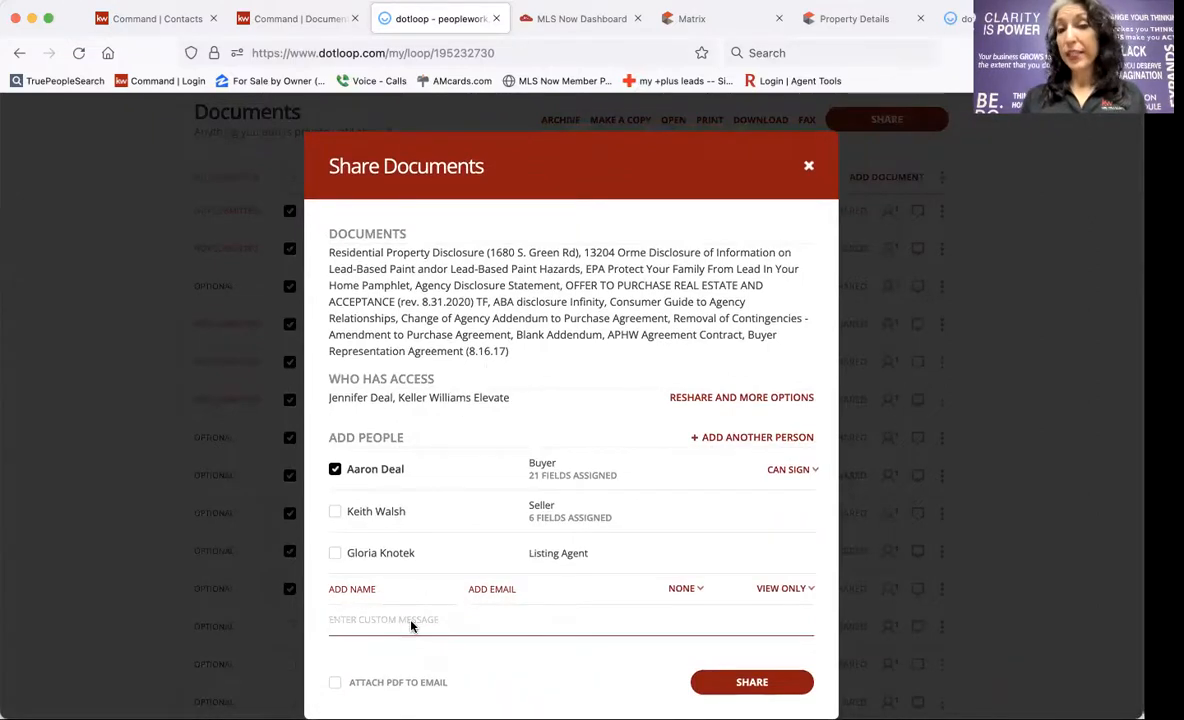
Begin a greeting addressed to the buyer by first name, and keep the buyer's permission at Can Sign.
{"action": "type", "text": "Hi Aaron, please read c"}
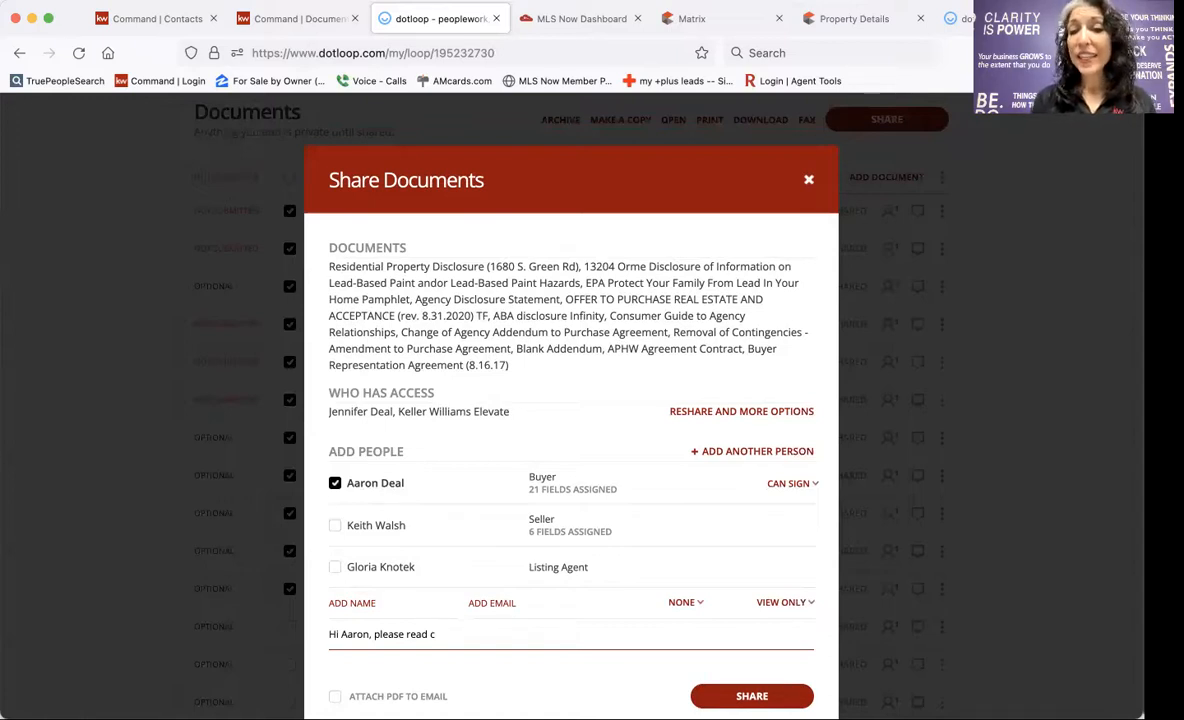
{"action": "left_click", "coordinate": [787, 483]}
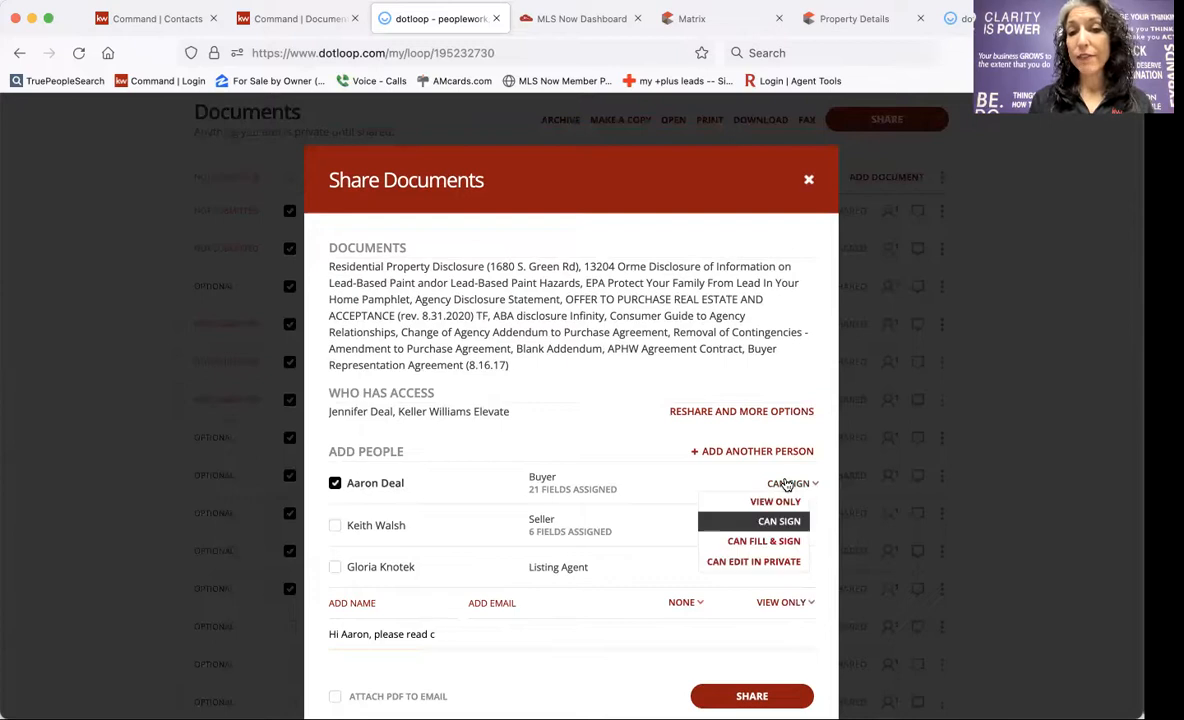
{"action": "left_click", "coordinate": [757, 546]}
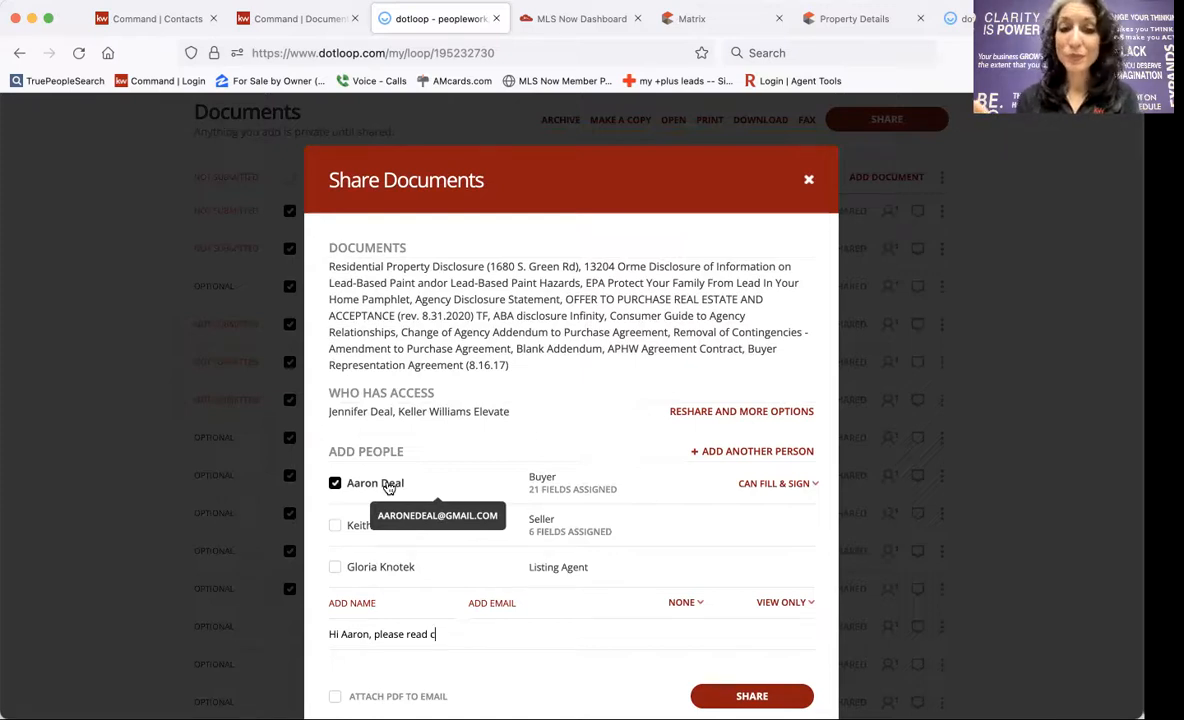
{"action": "left_click", "coordinate": [775, 483]}
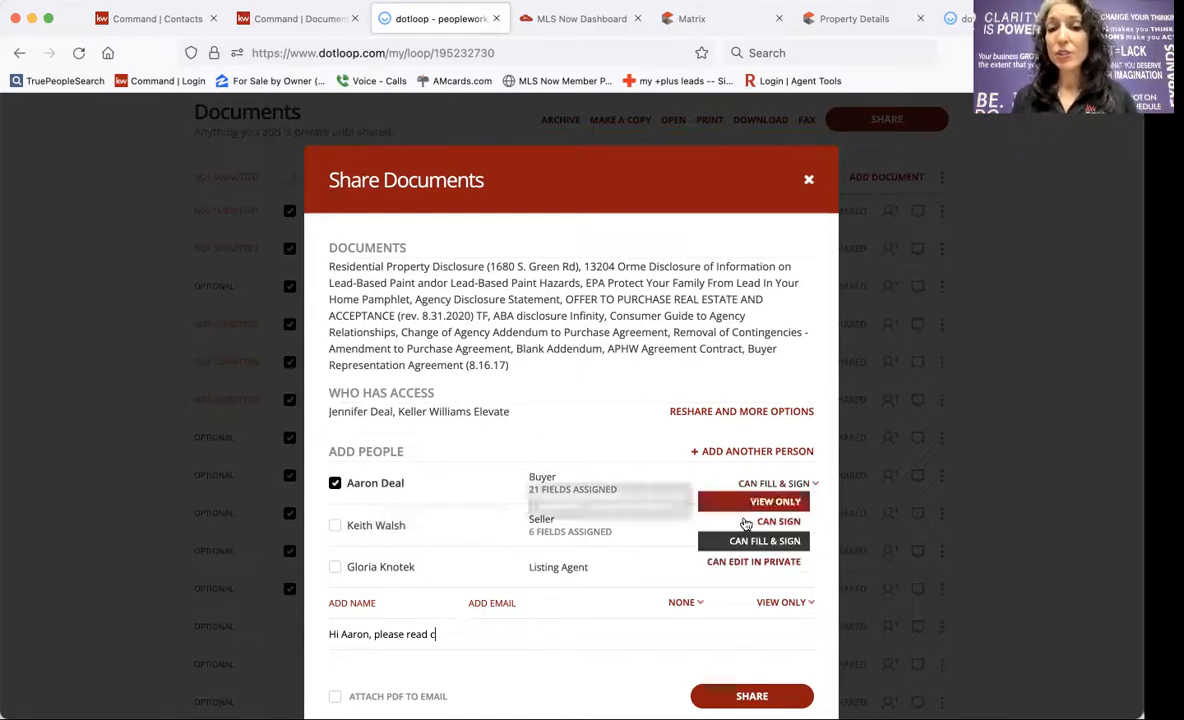
{"action": "left_click", "coordinate": [765, 521]}
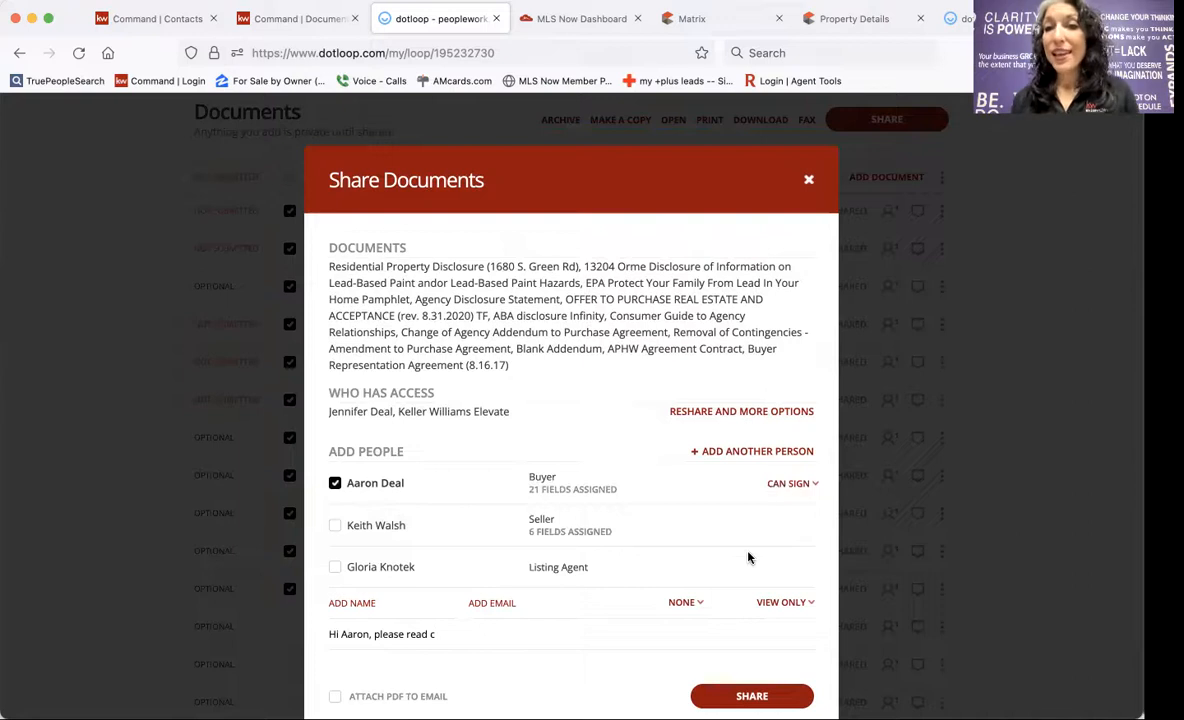